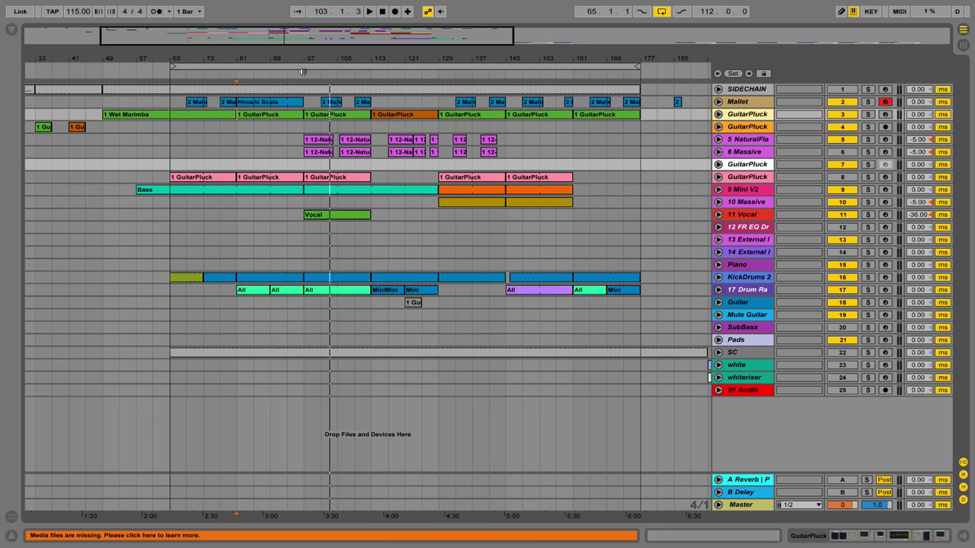
Loop the 16-bar section of the KickDrums 2 clip starting at bar 97 and play it briefly
drag(320, 55, 321, 64)
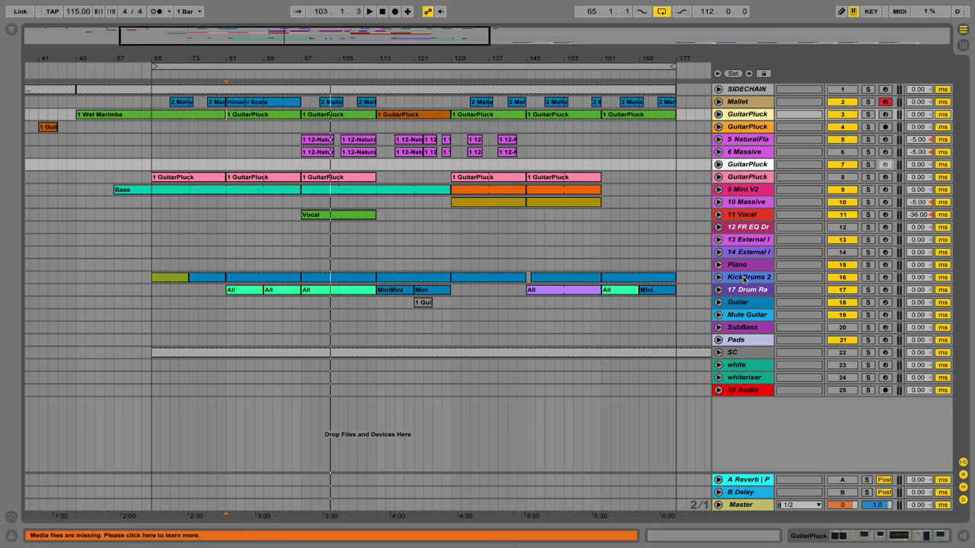
click(326, 278)
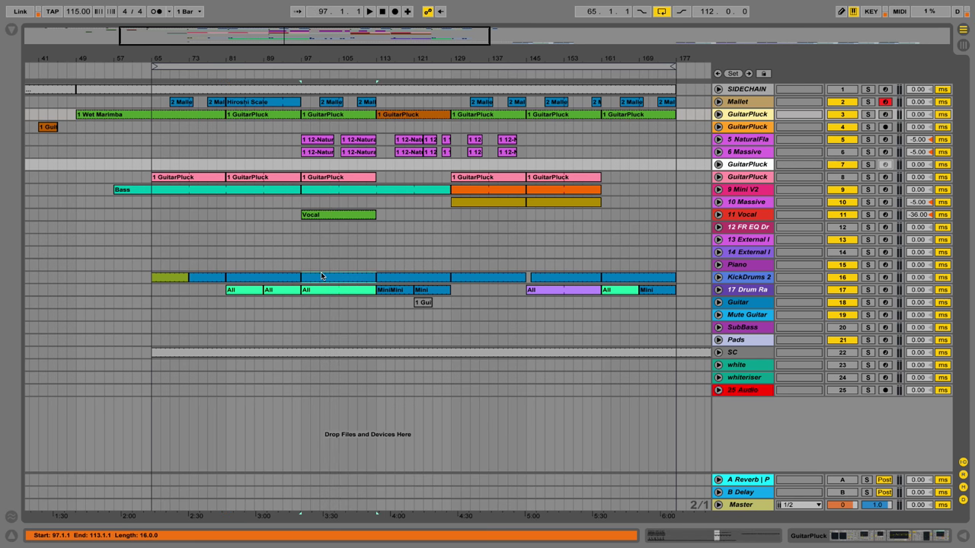
key(ctrl+l)
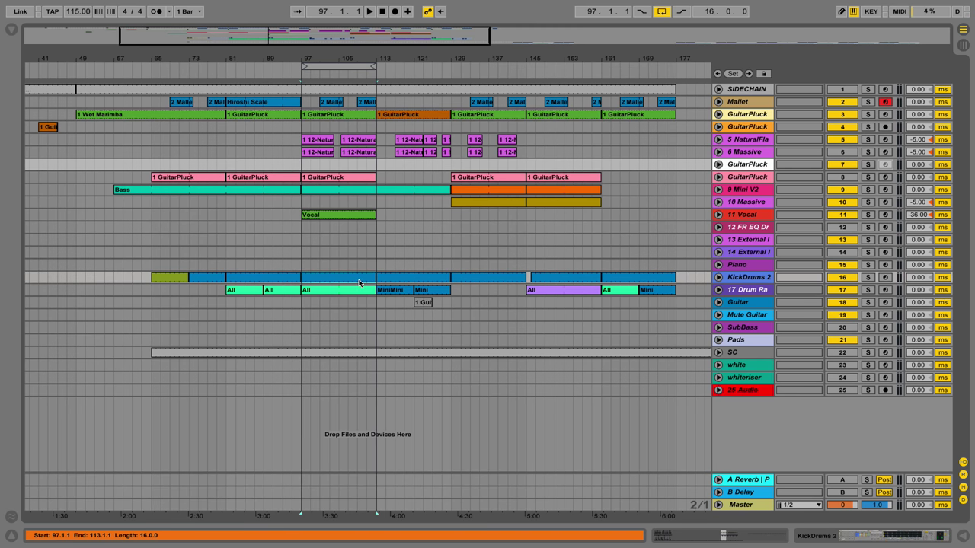
click(341, 69)
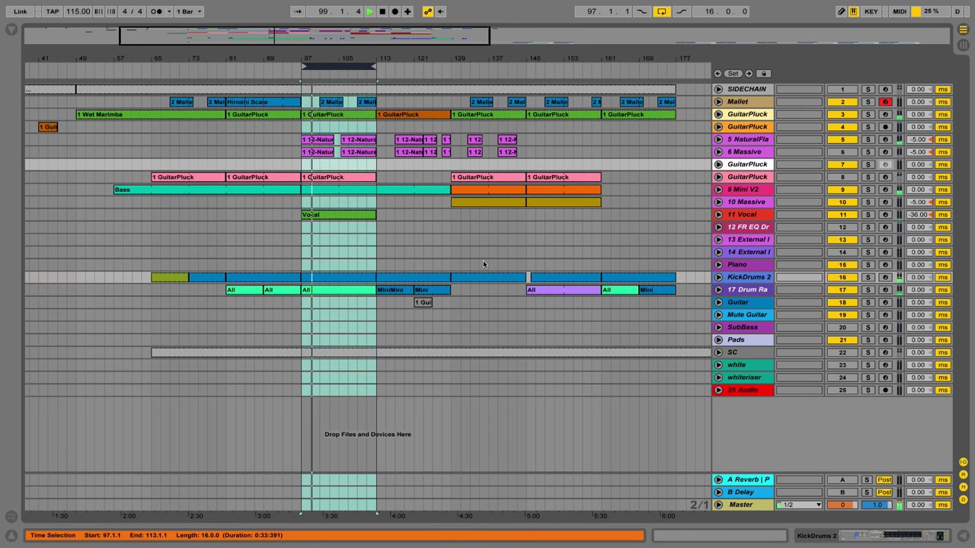
drag(339, 60, 362, 98)
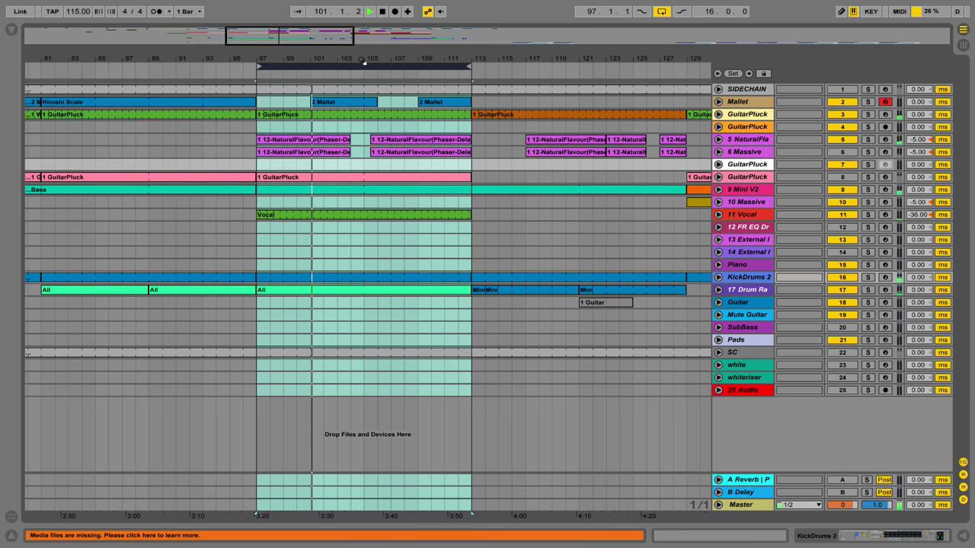
key(space)
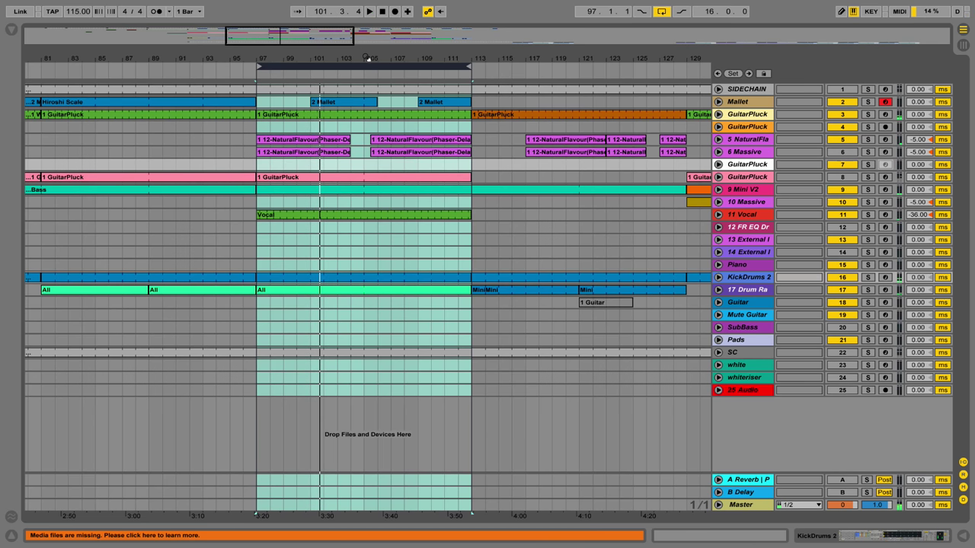
Move the 16-bar loop to start at bar 113 and play the section briefly
drag(369, 58, 370, 57)
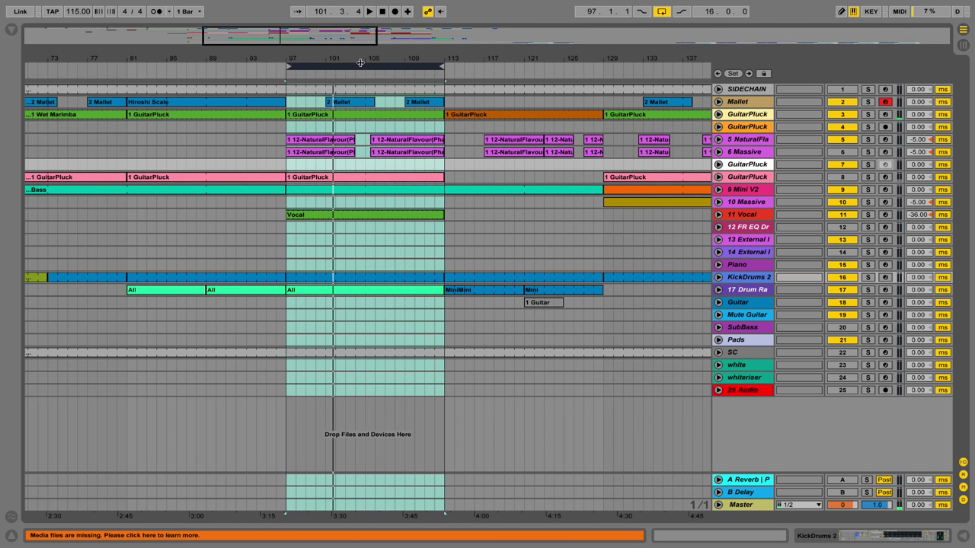
drag(335, 60, 431, 58)
key(space)
key(space)
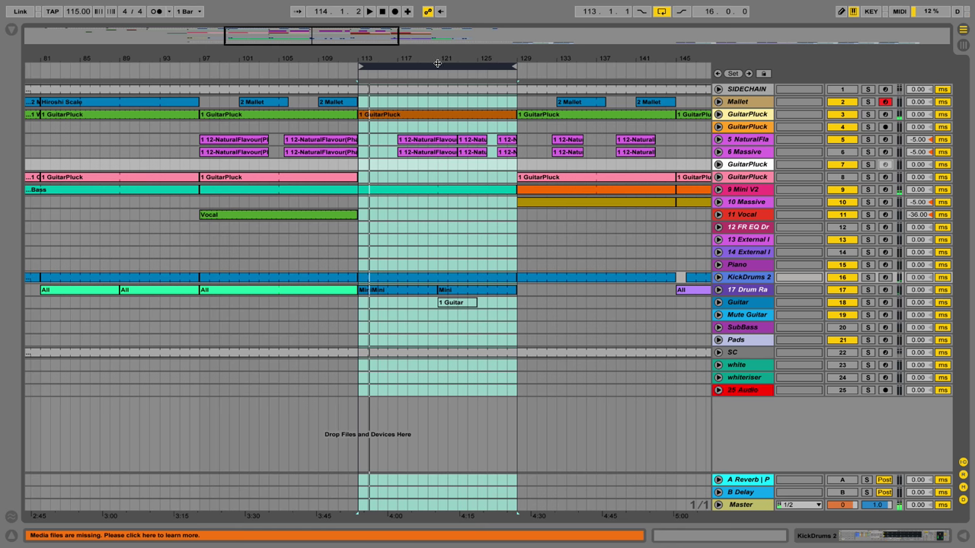
click(438, 64)
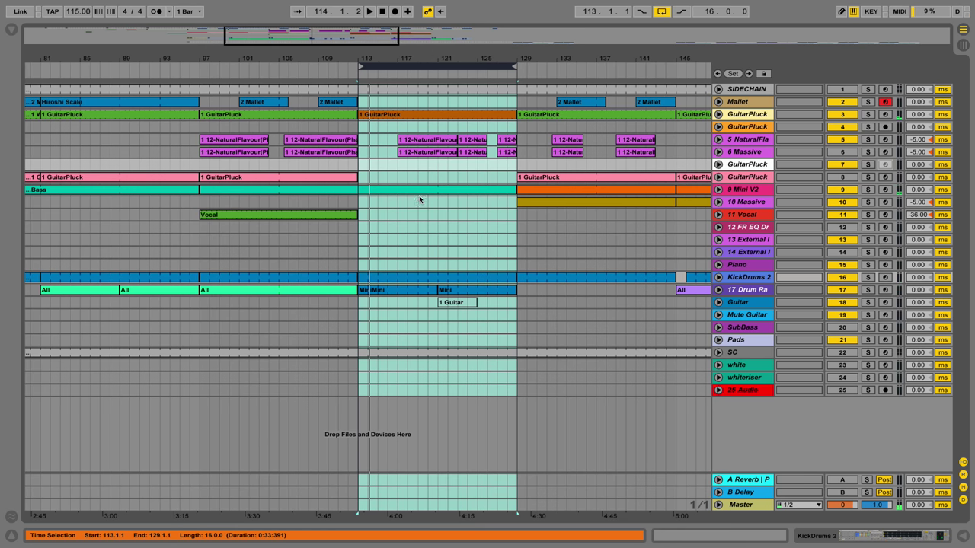
Unfold the KickDrums 2 track and rename its clip at bar 97 as Drum
click(718, 279)
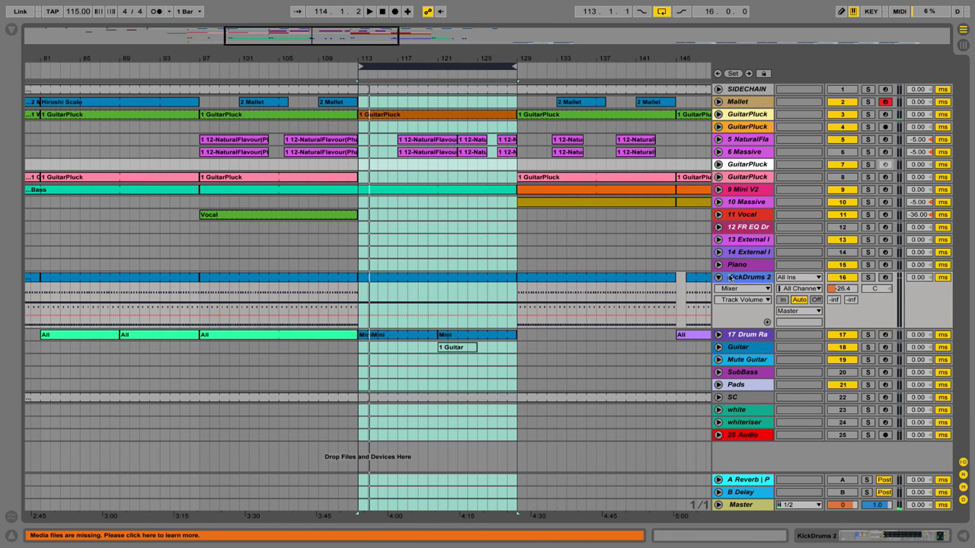
click(338, 278)
right_click(330, 277)
click(381, 337)
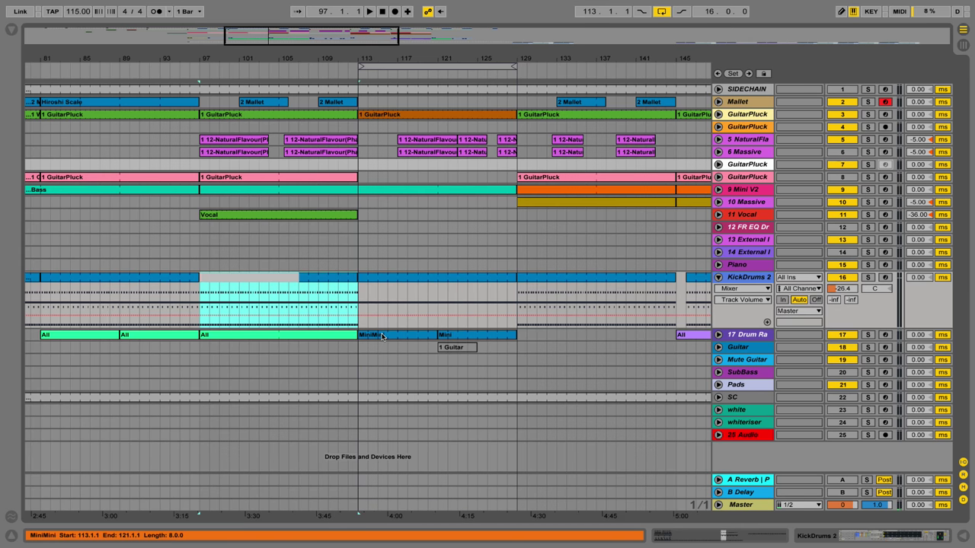
text(Drum)
key(Return)
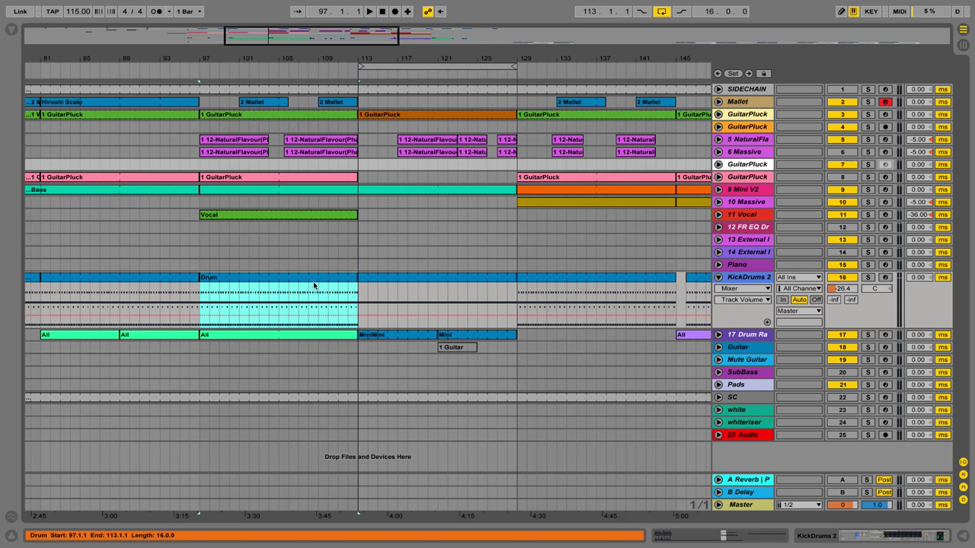
Open the Drum clip's notes and examine the kick, Snip and Shaker 1 patterns
double_click(217, 283)
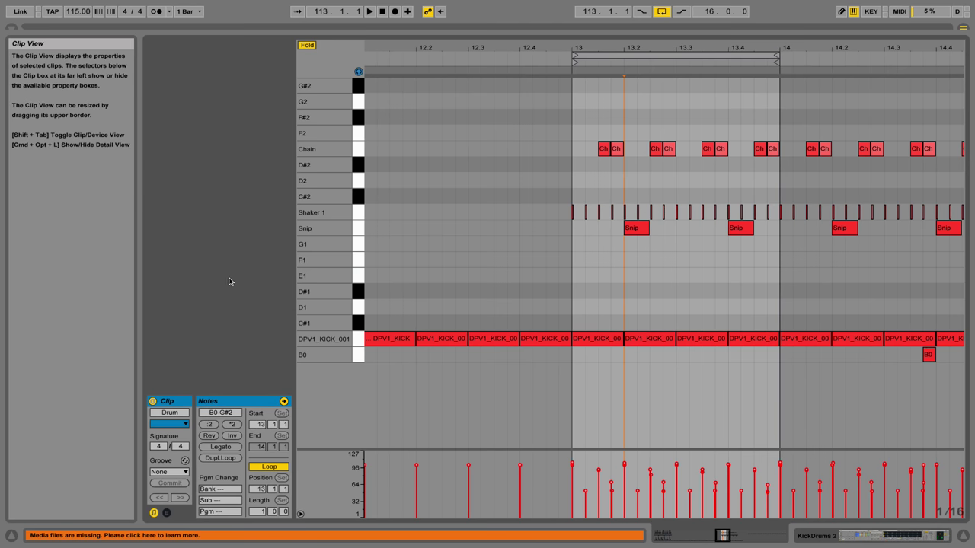
click(601, 345)
click(658, 347)
click(706, 346)
click(631, 228)
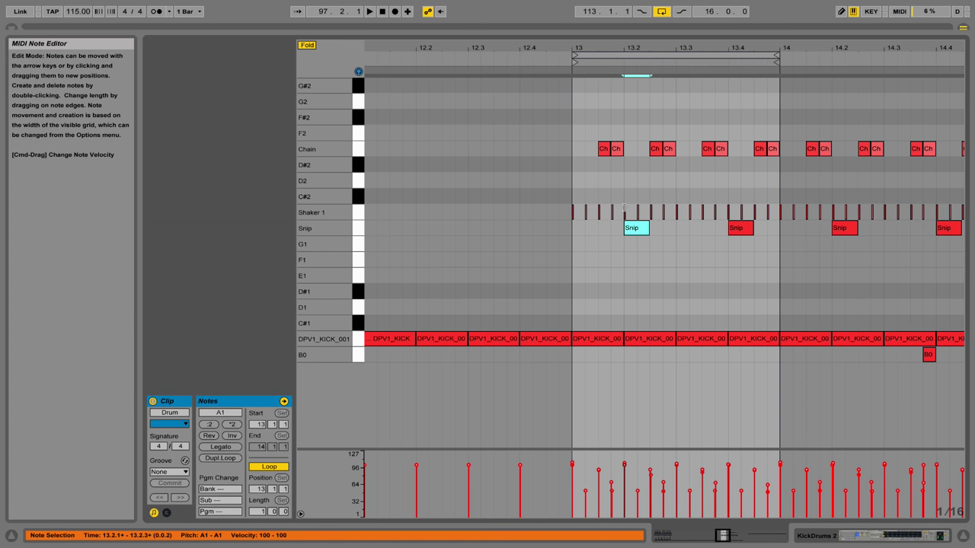
drag(631, 186, 650, 212)
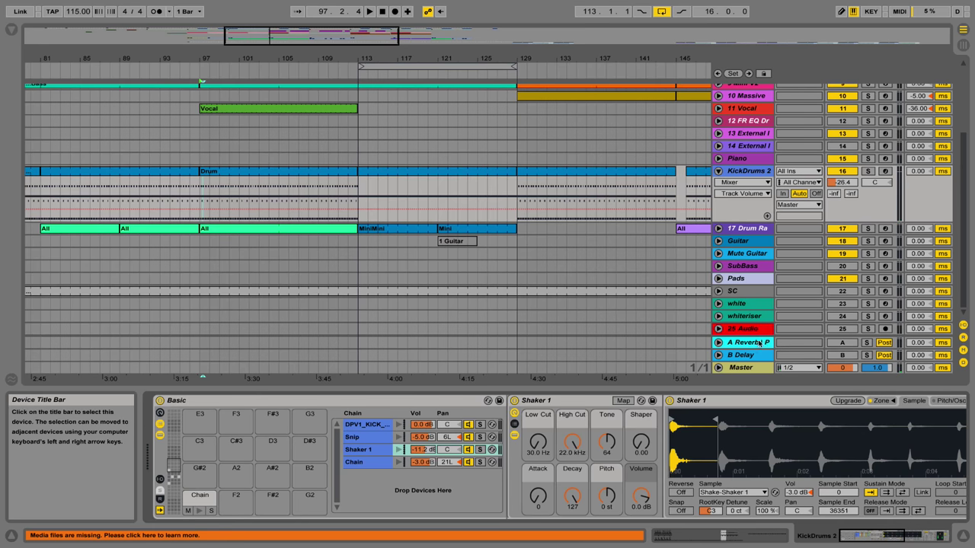
Solo the KickDrums 2 track, show the kick chain's sample in its drum rack and listen to the playback
scroll(476, 205, up, 1)
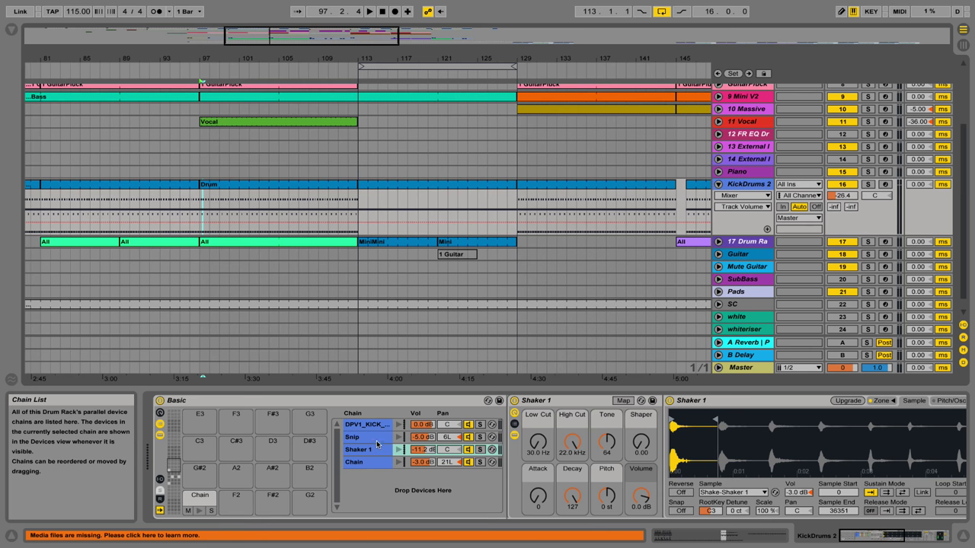
key(space)
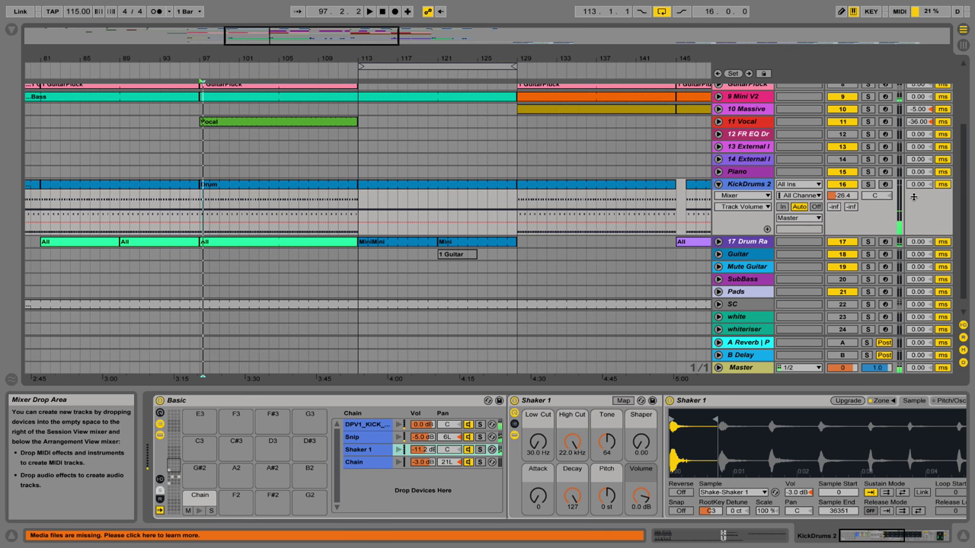
click(867, 184)
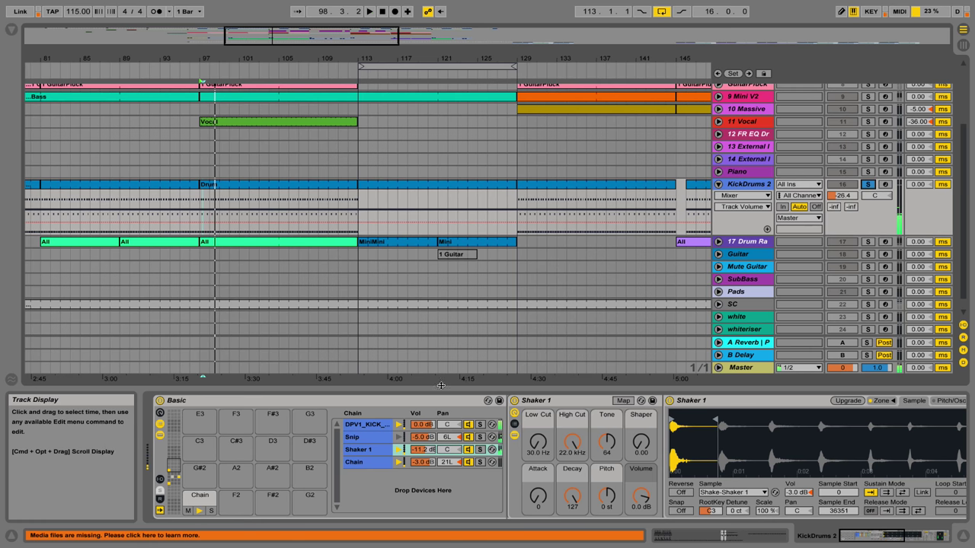
click(366, 424)
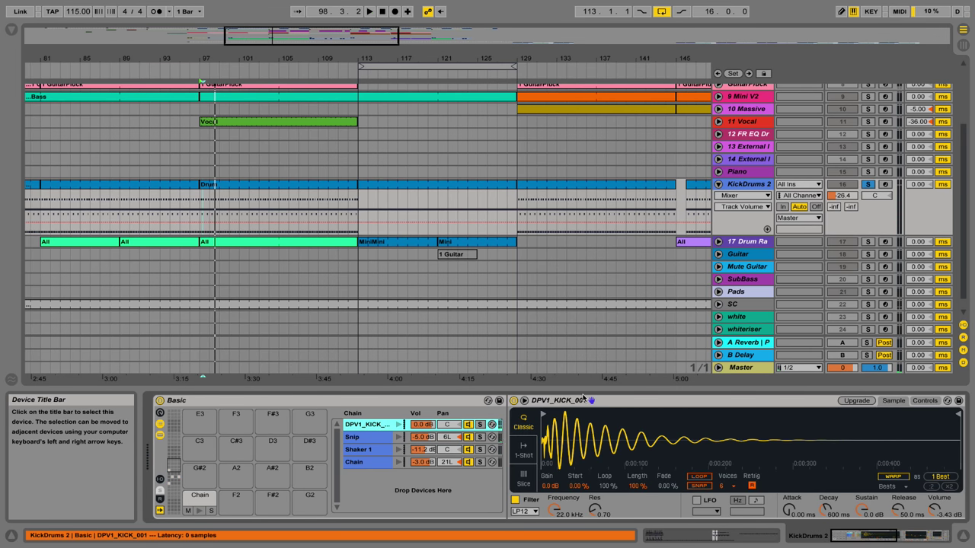
key(space)
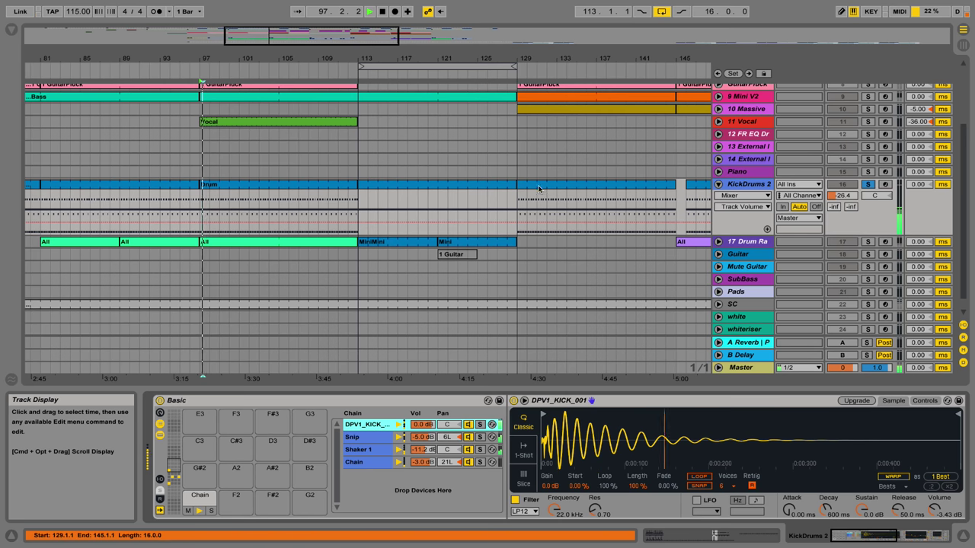
key(space)
Browse the Deep Premium Vol. 1 KICK folder, preview its first kick sample and play the soloed drums for comparison
click(12, 29)
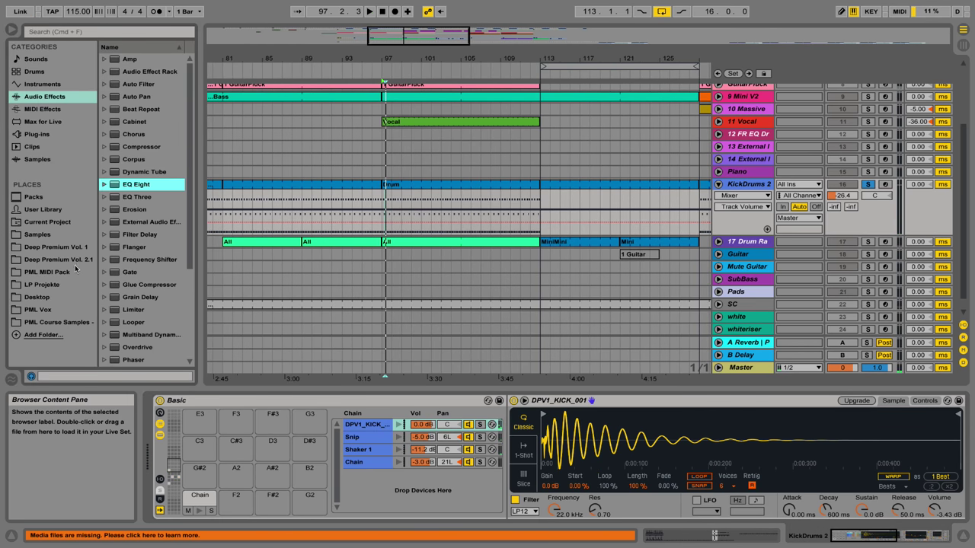
click(56, 247)
drag(200, 145, 202, 120)
click(162, 134)
key(space)
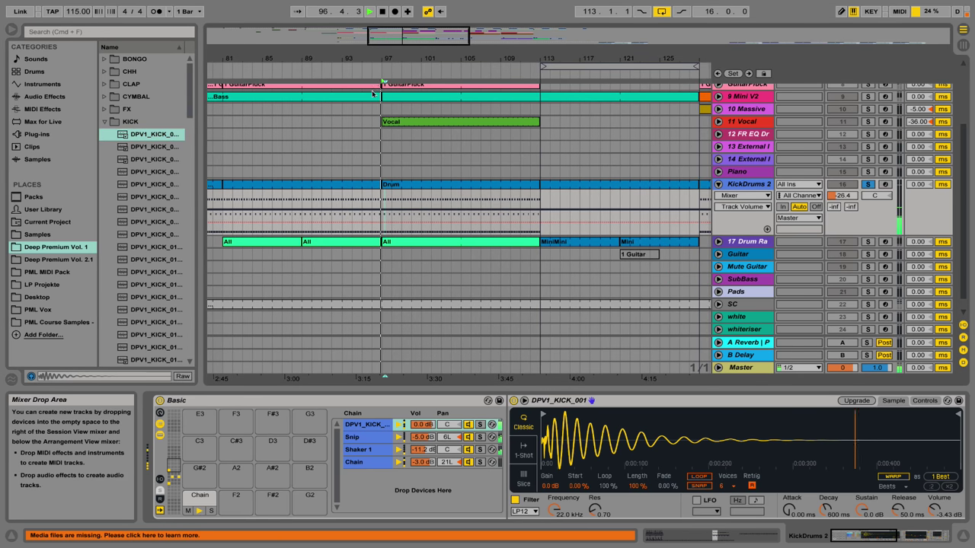
key(space)
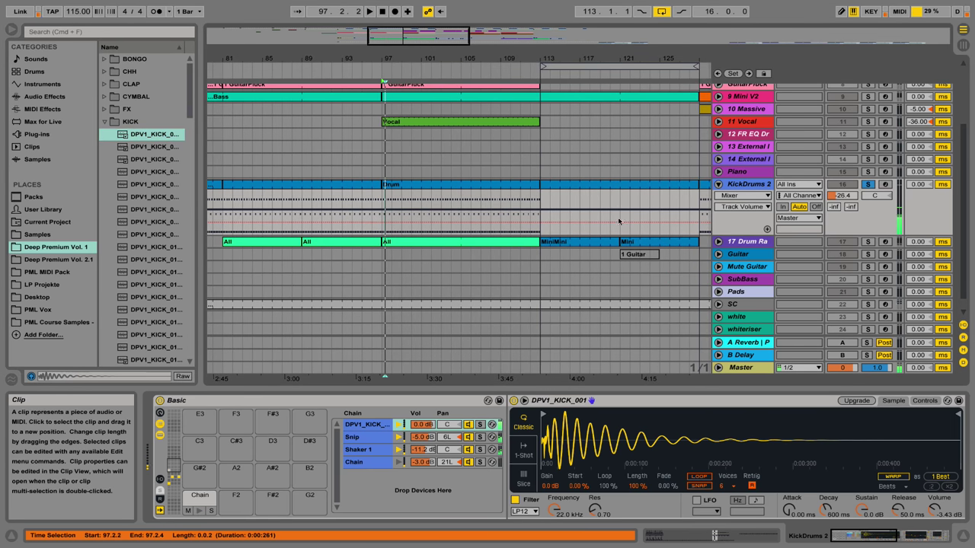
Unfold the 17 Drum Rack track, solo it and start playback from bar 97
click(717, 244)
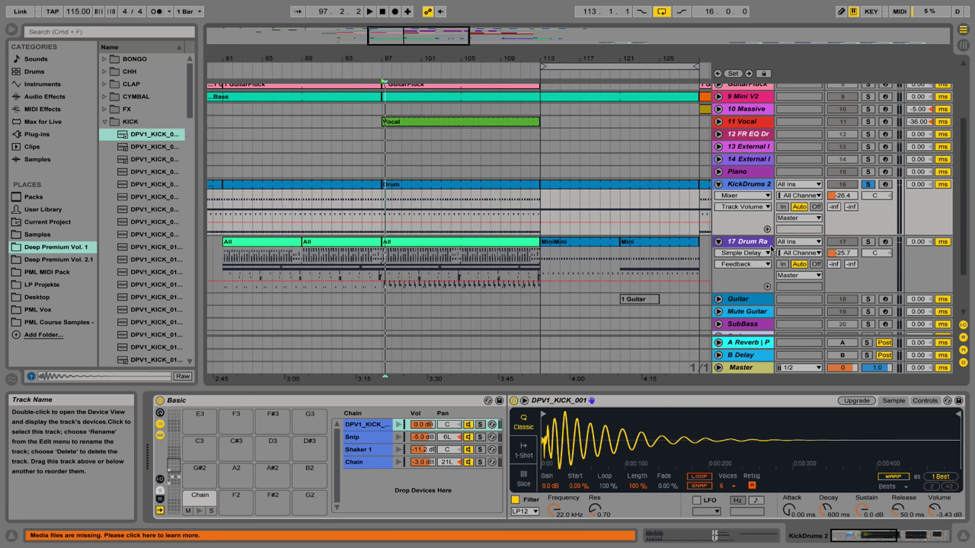
click(868, 242)
key(space)
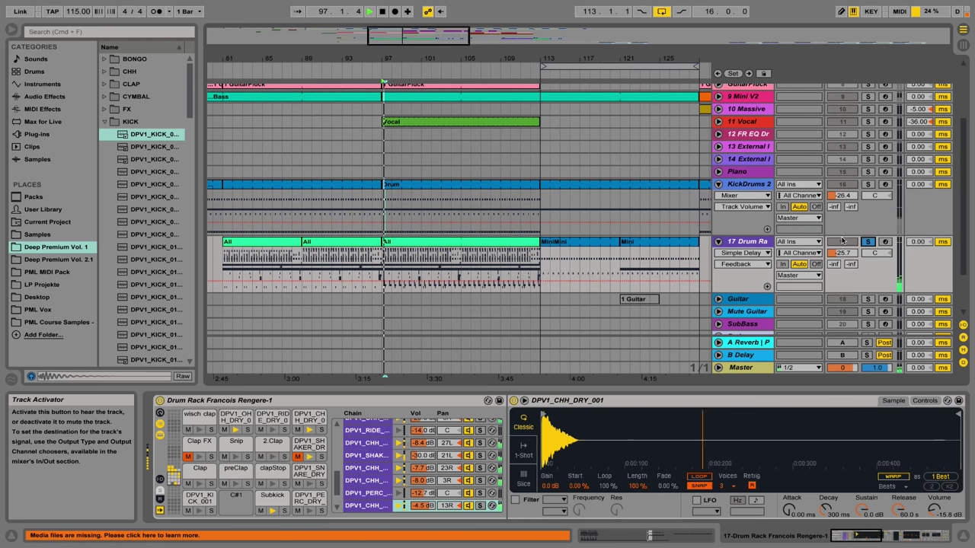
Open the notes of the Drum Rack's All clip at bar 97 and examine the percussion pattern during playback
double_click(466, 242)
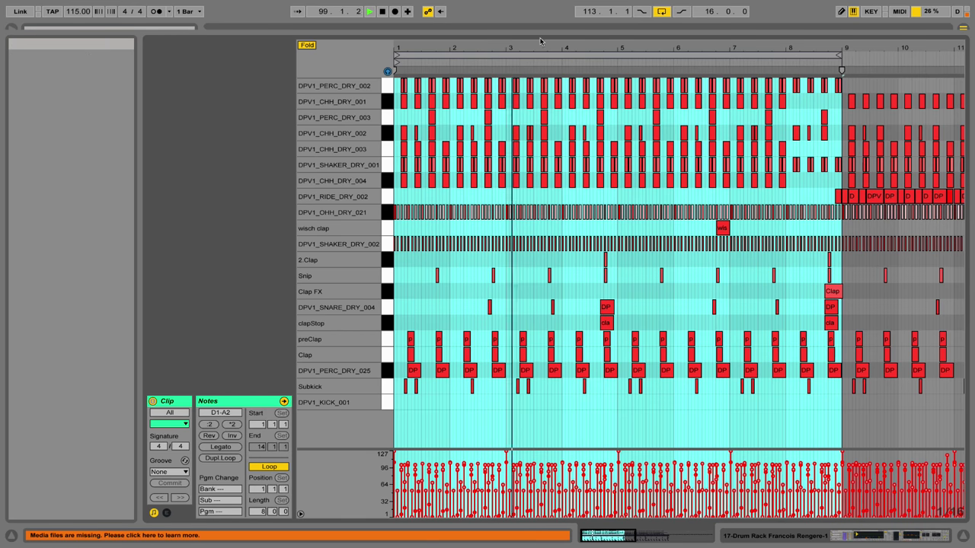
drag(521, 51, 624, 81)
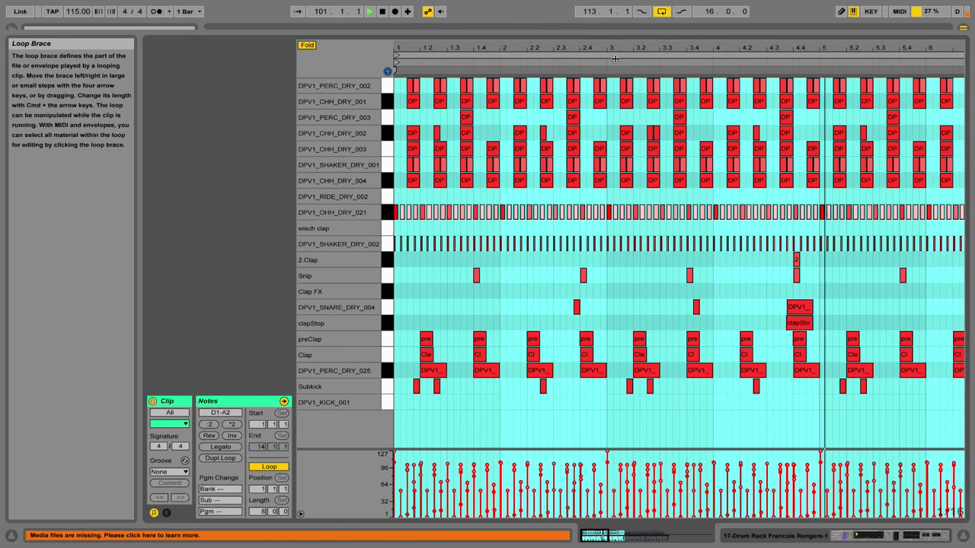
drag(564, 53, 540, 45)
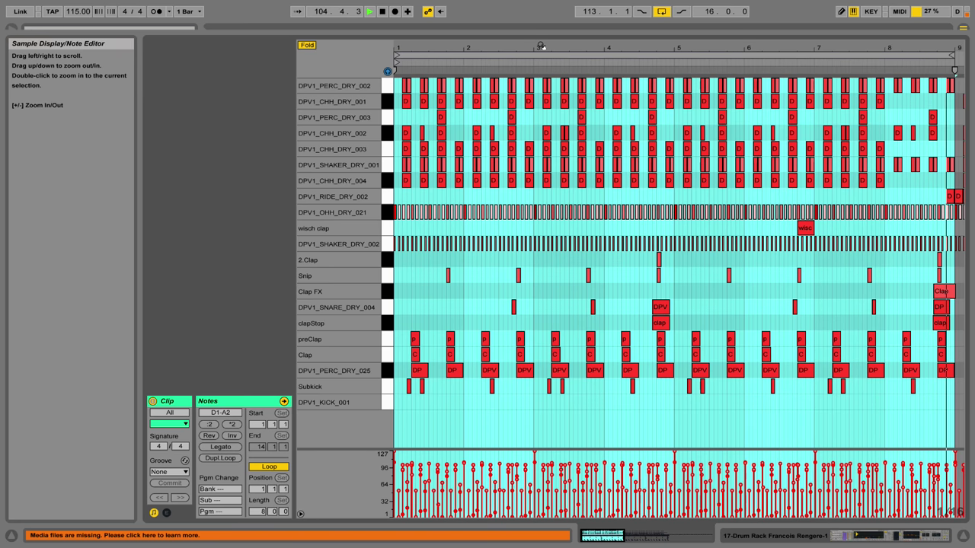
key(space)
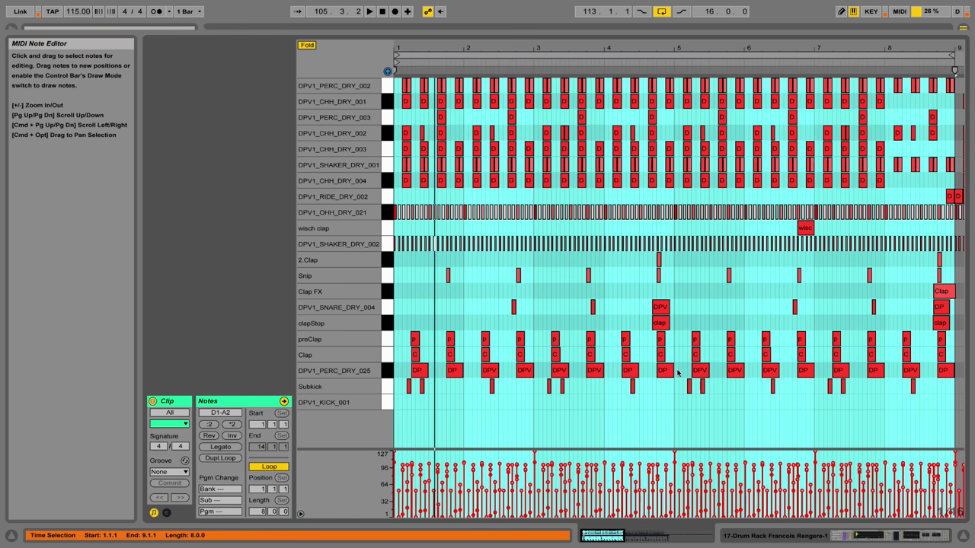
Return to the Drum Rack's devices, solo KickDrums 2 together with the 17 Drum Rack track and play both
click(775, 539)
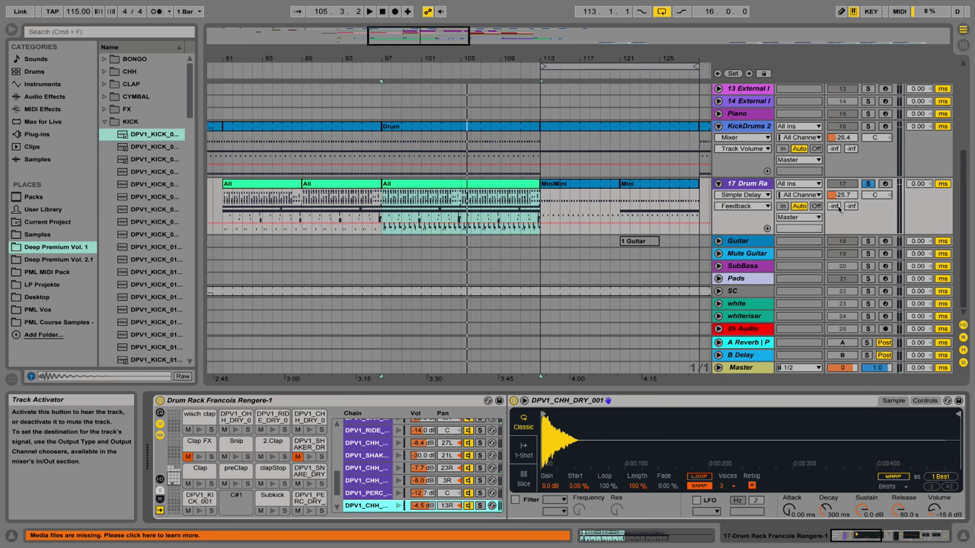
scroll(680, 239, up, 3)
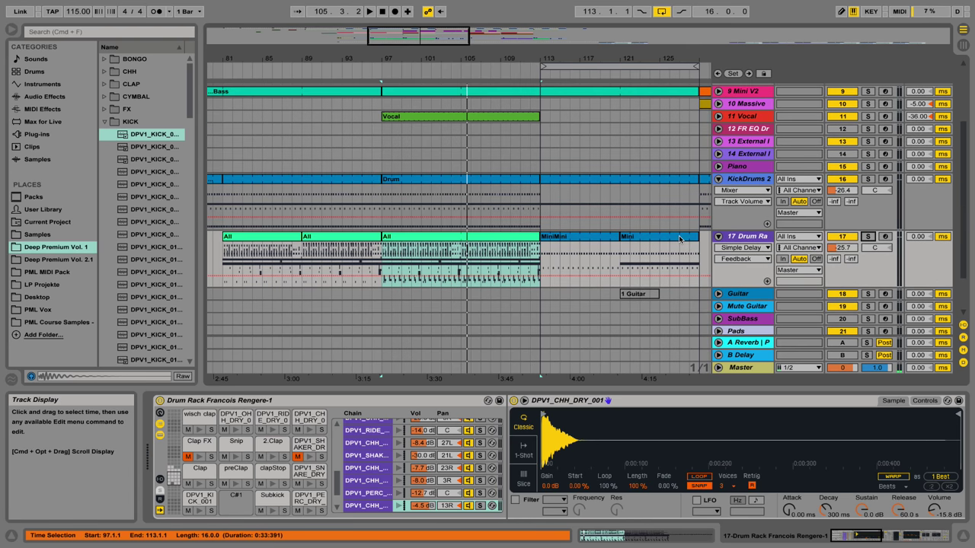
scroll(680, 239, up, 2)
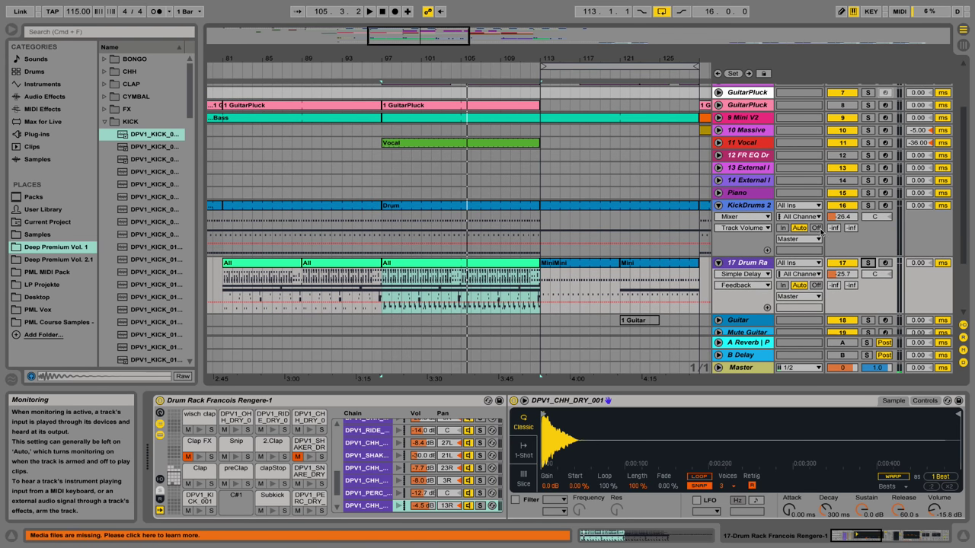
click(868, 207)
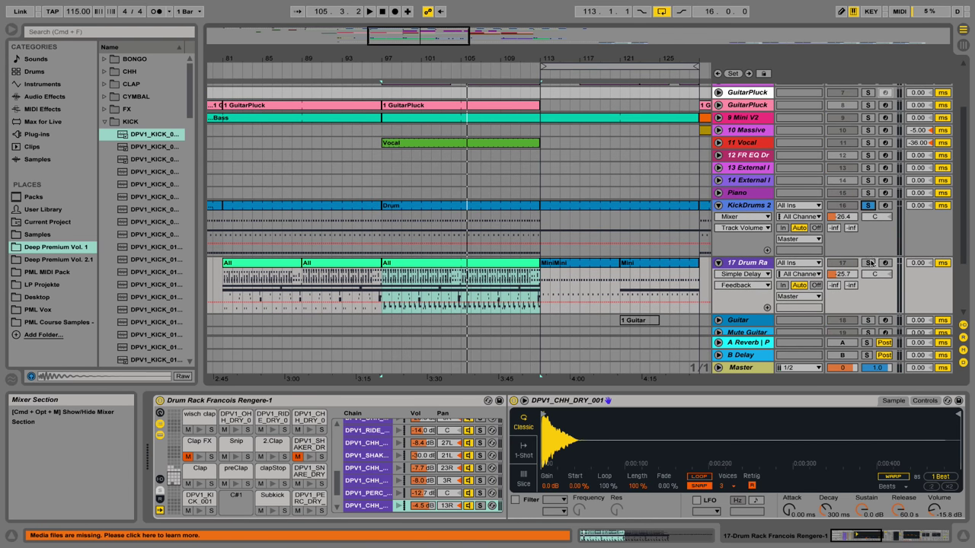
super+click(868, 264)
key(space)
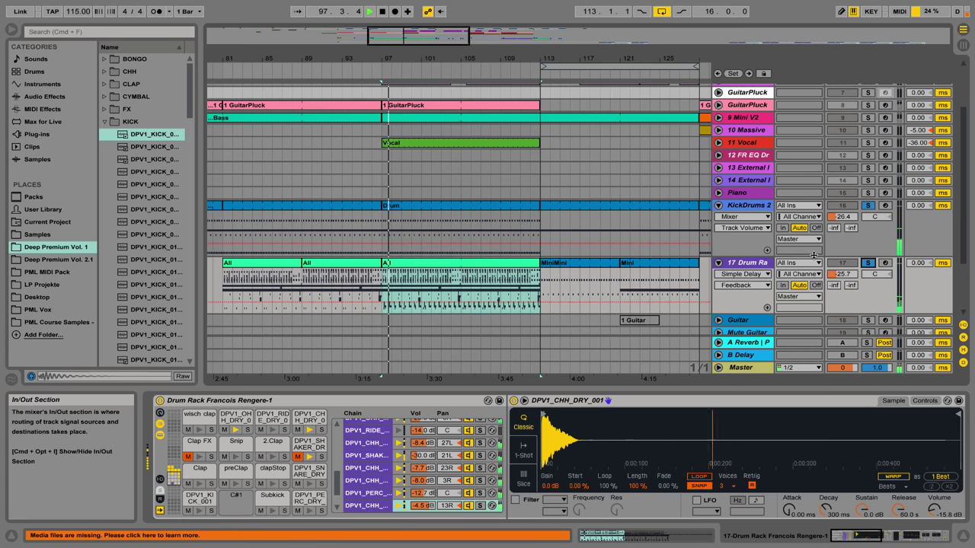
scroll(810, 250, down, 4)
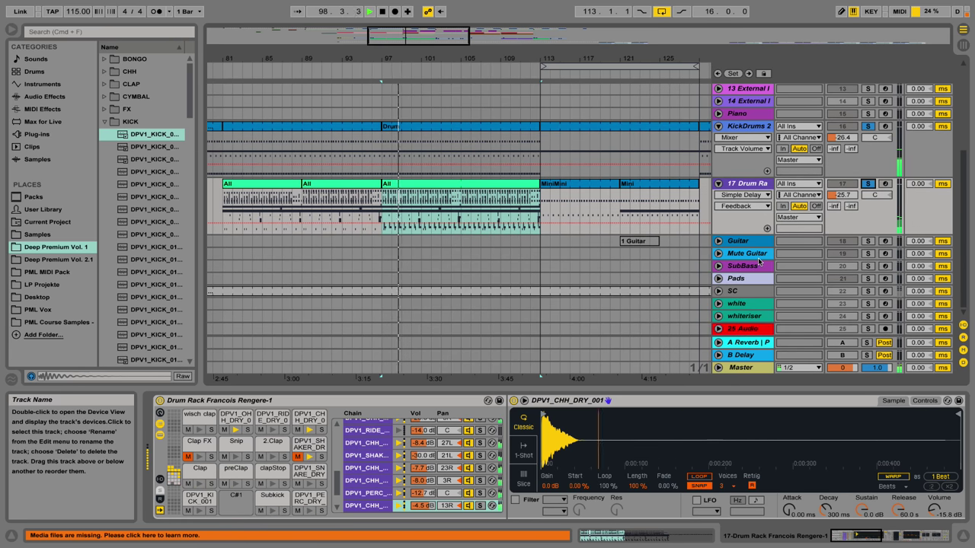
Stop playback and open the Master track's device chain, folding and unfolding its Auto Filter
scroll(759, 262, up, 2)
key(space)
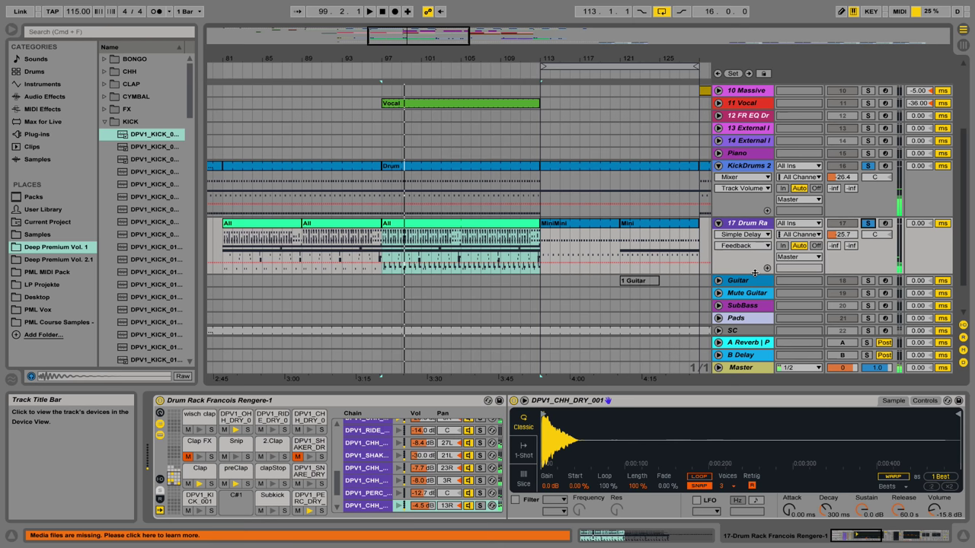
click(768, 363)
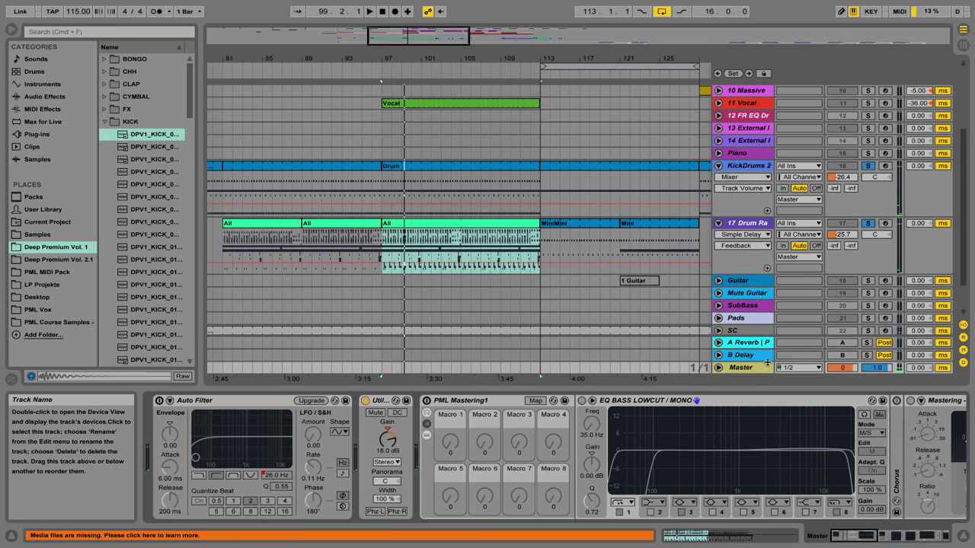
double_click(256, 402)
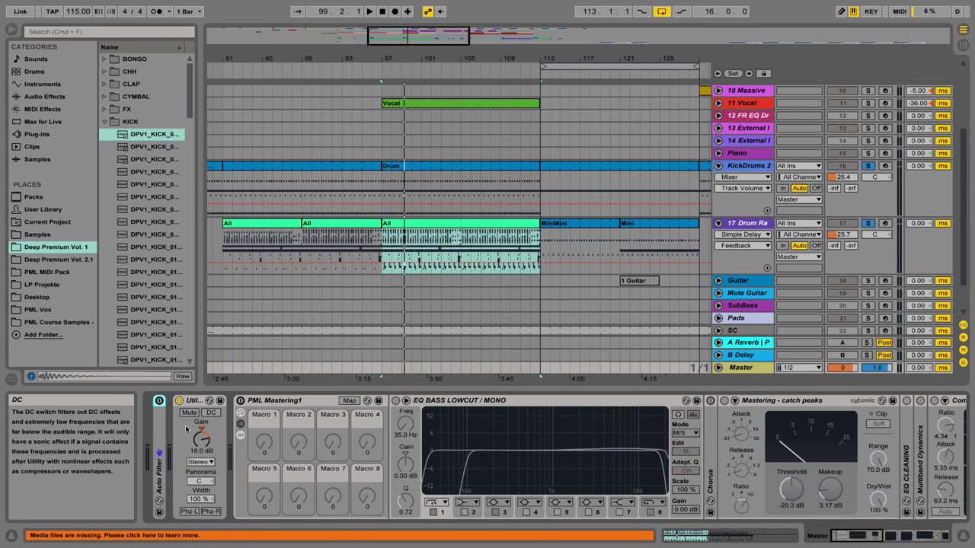
double_click(159, 426)
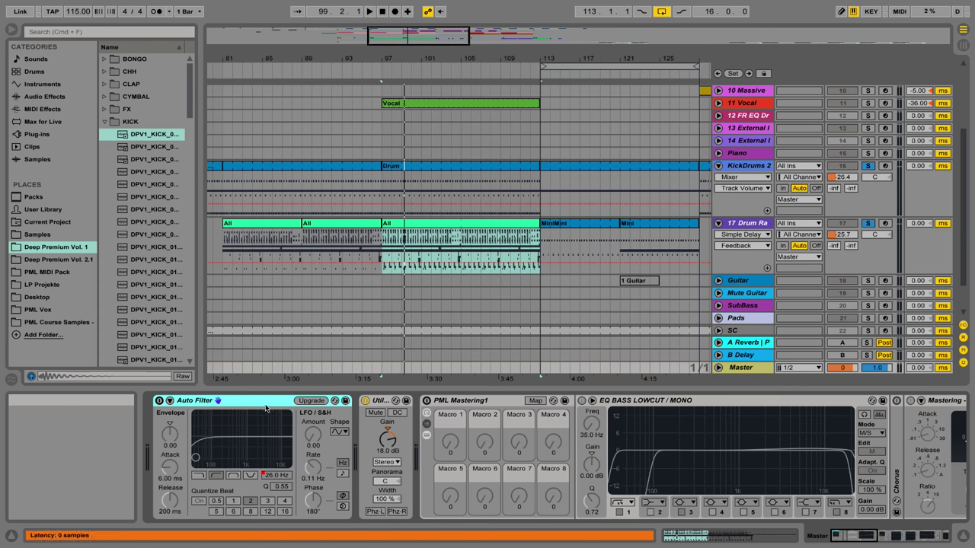
Try upgrading the Master's Auto Filter, enable it and test its 12 dB slope, undo the upgrade and disable the filter again
click(311, 400)
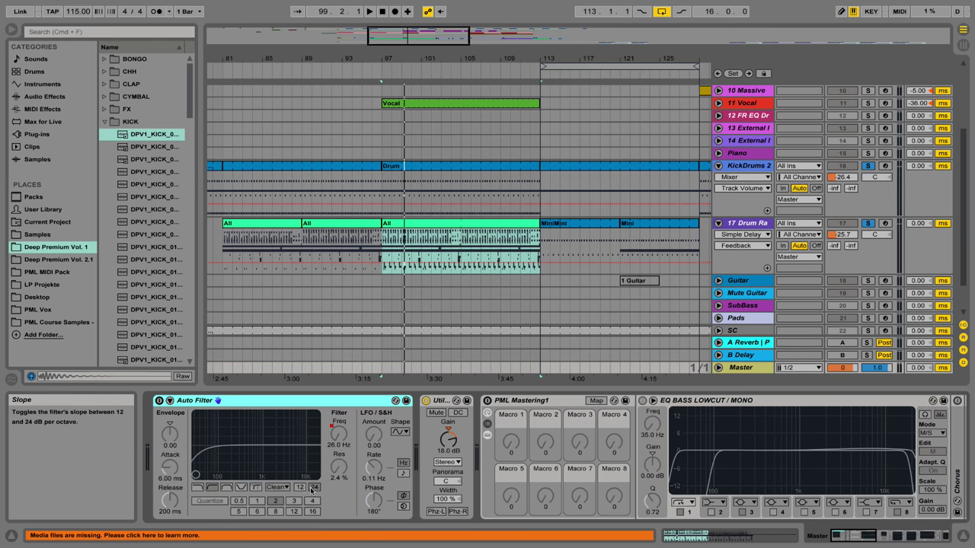
key(super+z)
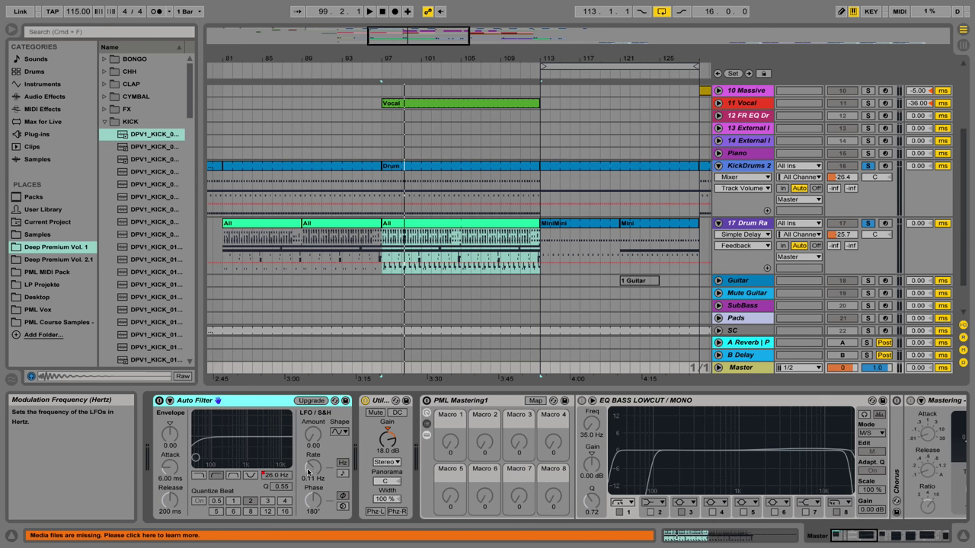
click(159, 401)
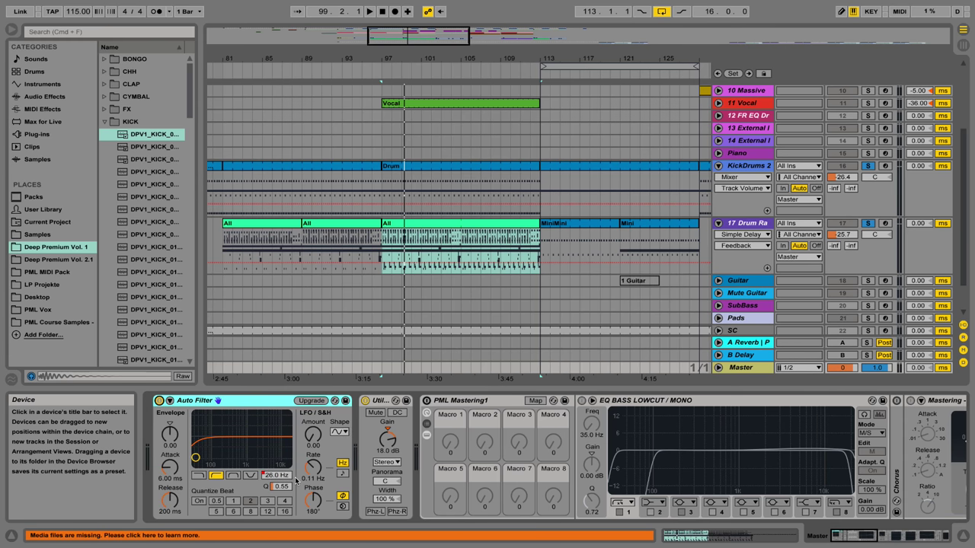
click(311, 401)
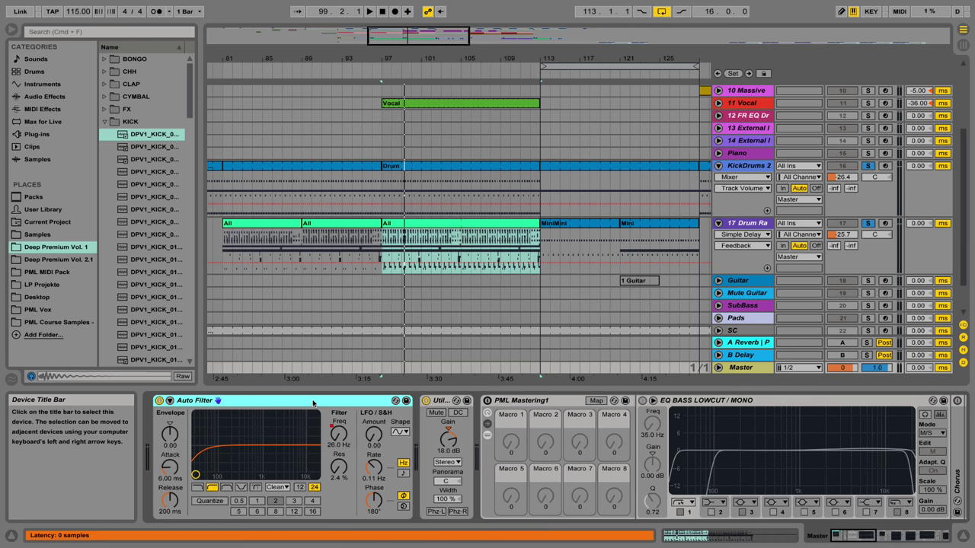
click(304, 490)
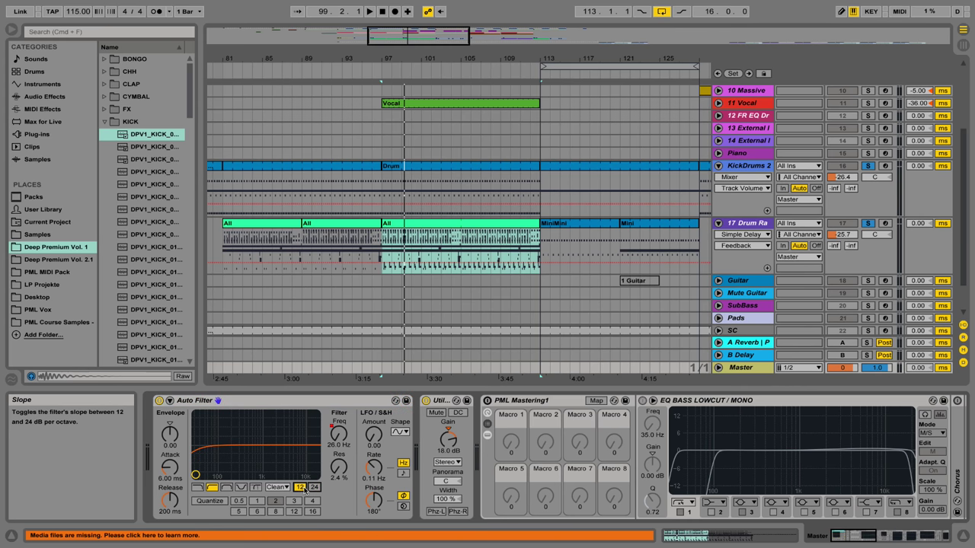
click(307, 404)
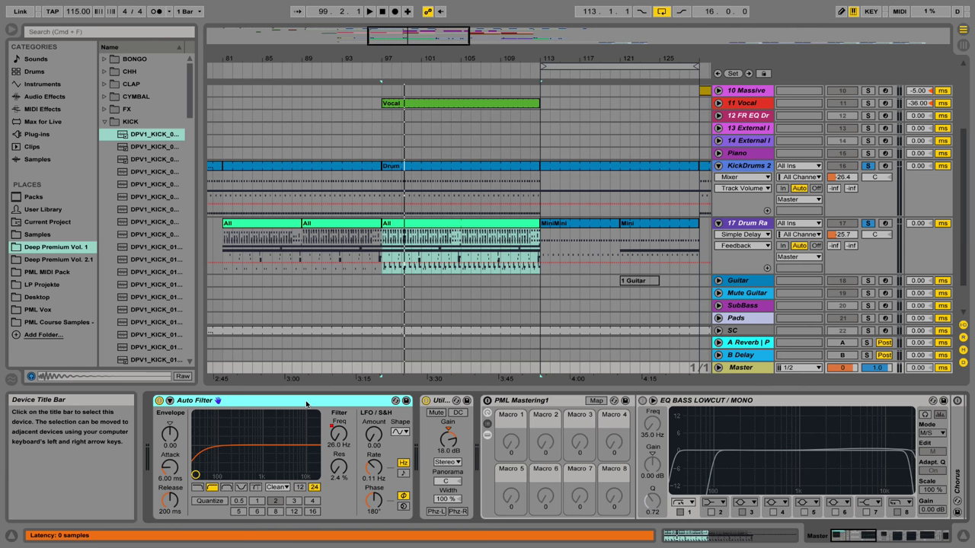
key(super+z)
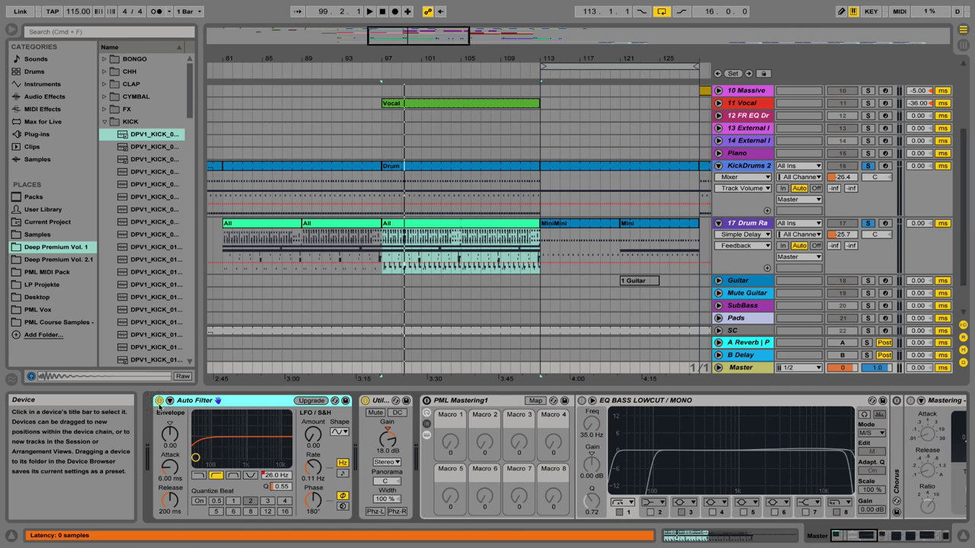
click(159, 400)
Fold the PML Mastering1 rack in the Master chain and briefly play the soloed drums from bar 97 through the Master devices
click(461, 402)
click(462, 403)
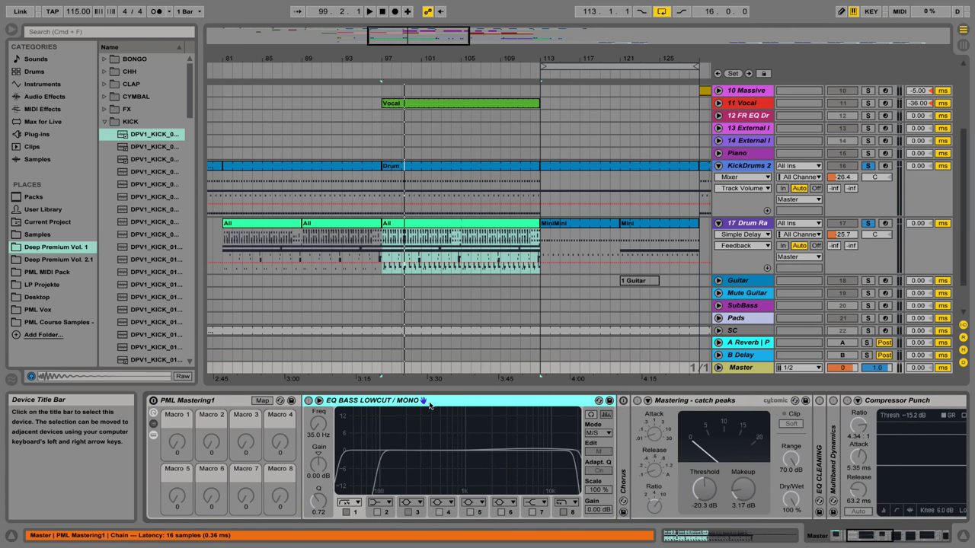
double_click(222, 402)
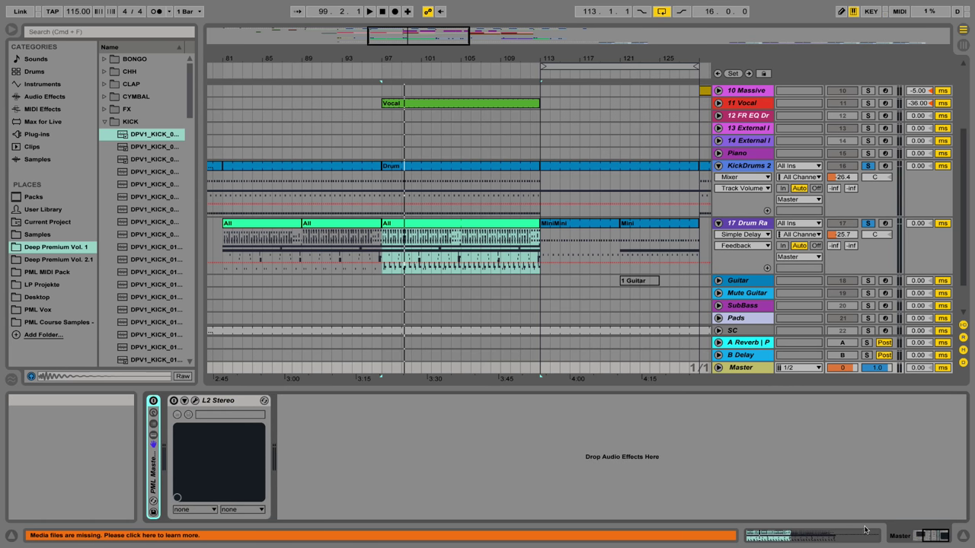
drag(937, 537, 918, 534)
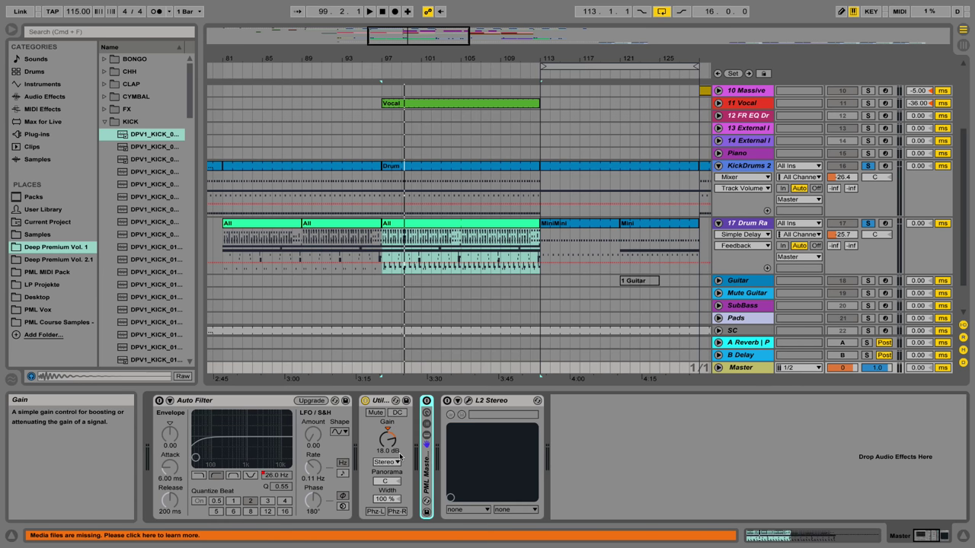
key(space)
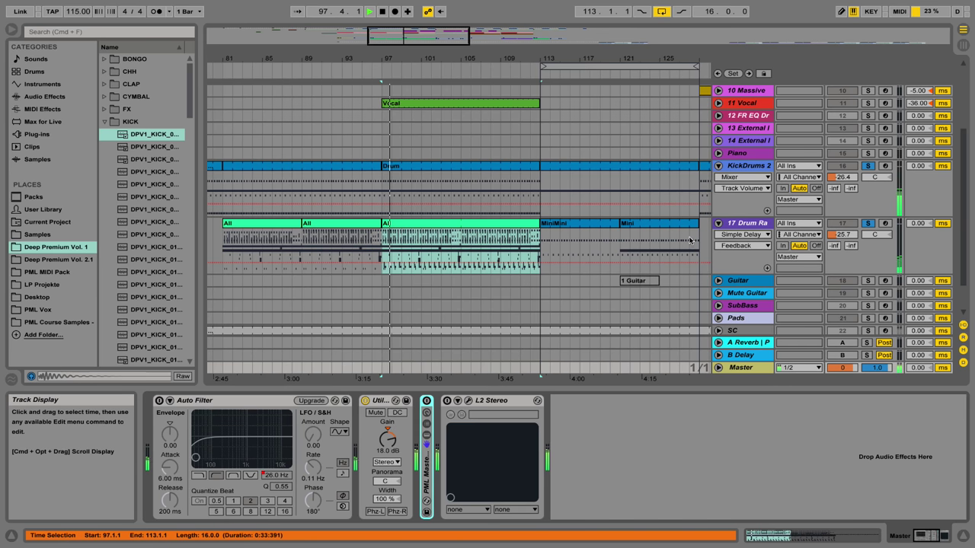
key(space)
Solo the GuitarPluck track number 3, open its device chain and start playback from bar 97
click(965, 535)
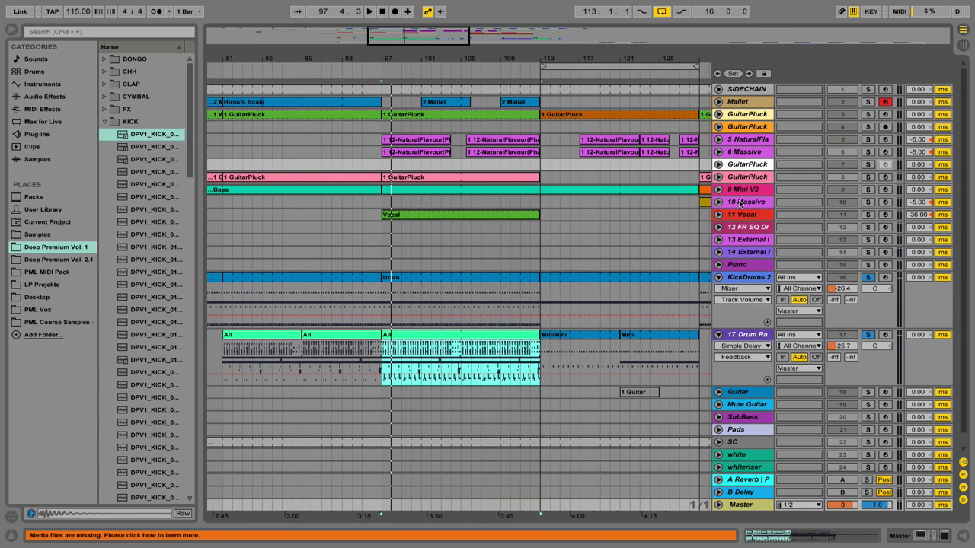
click(867, 115)
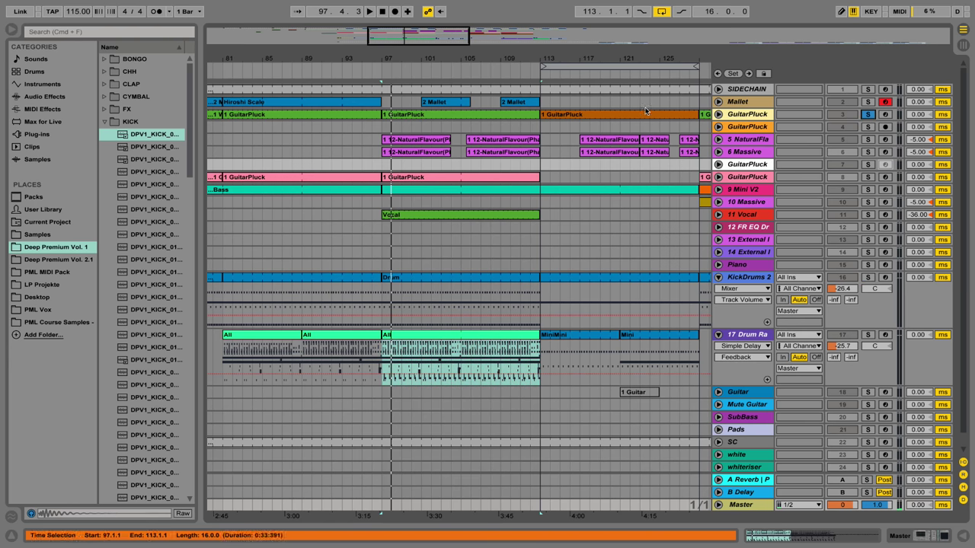
double_click(736, 115)
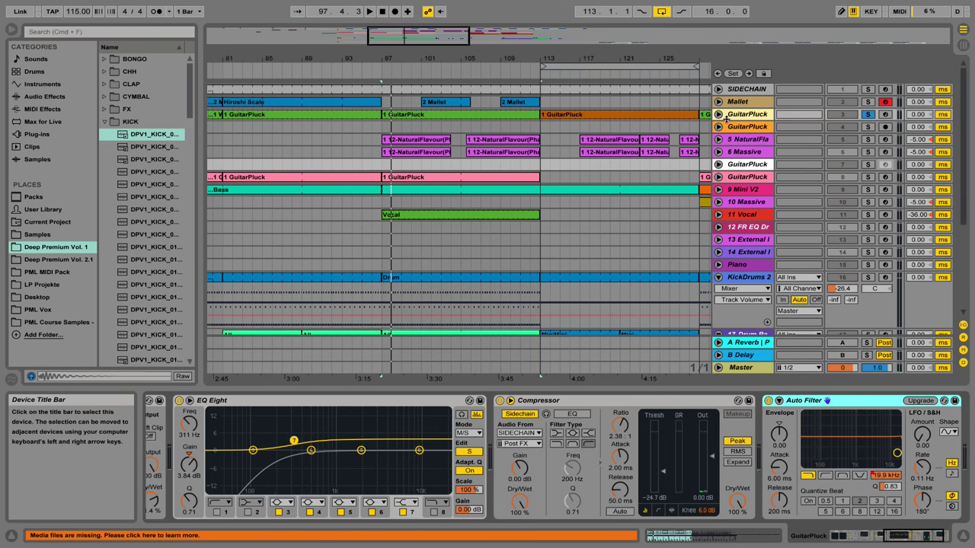
key(space)
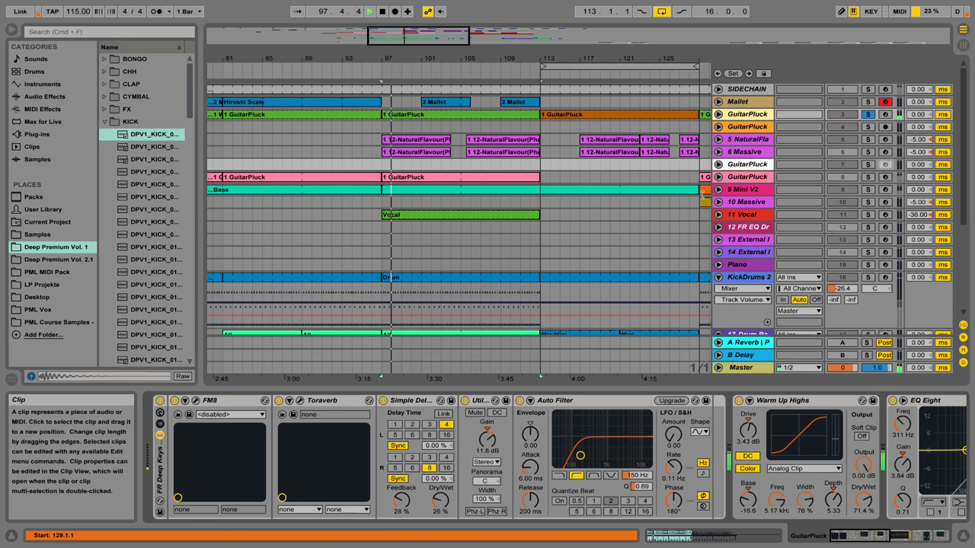
Examine the FM8 preset used on GuitarPluck during playback, close the plug-in window and stop
key(space)
click(196, 401)
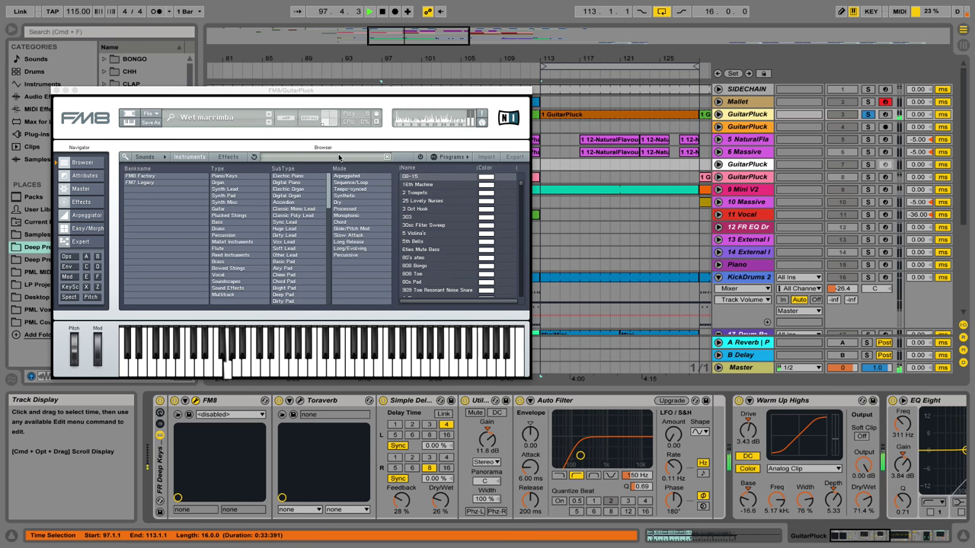
click(57, 91)
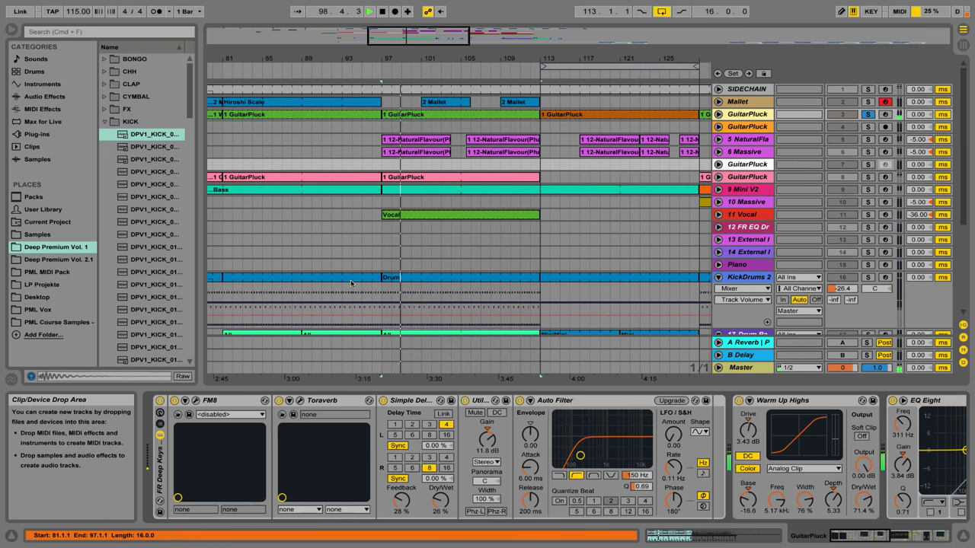
key(space)
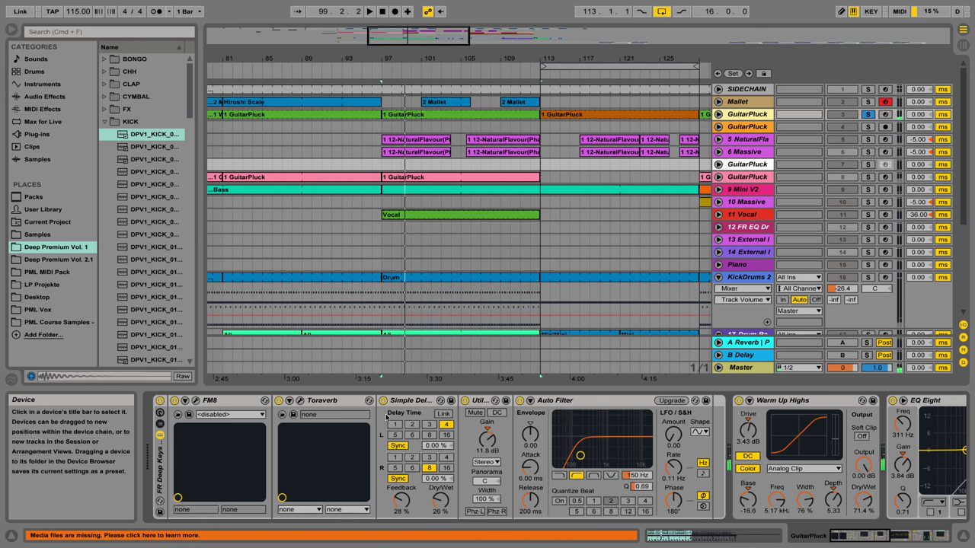
Open the Toraverb plug-in on GuitarPluck and compare the sound with the reverb bypassed and enabled during playback
click(301, 401)
key(space)
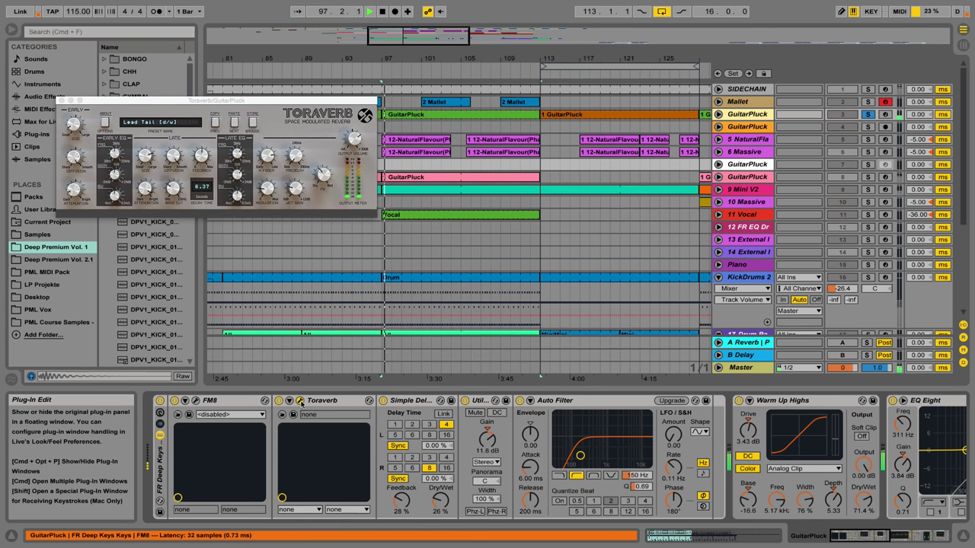
click(279, 400)
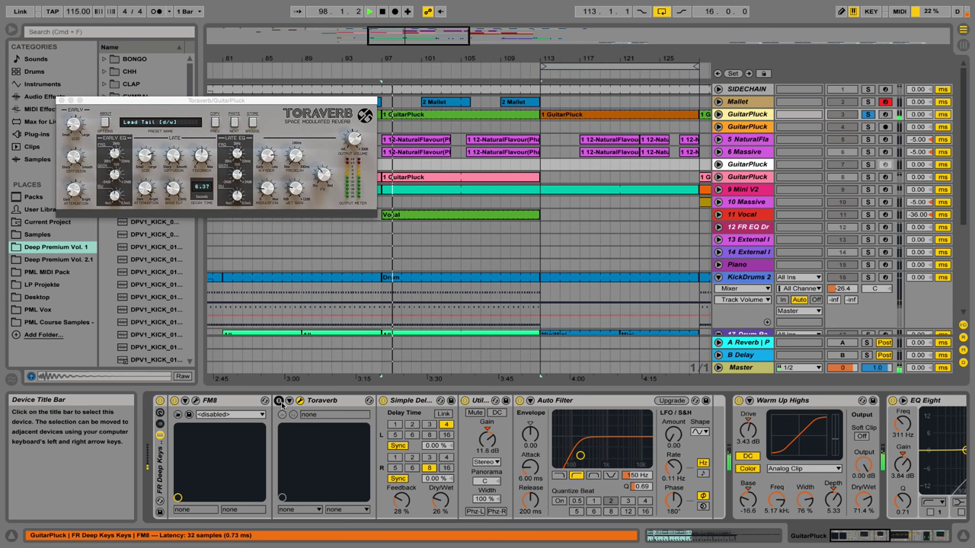
click(278, 400)
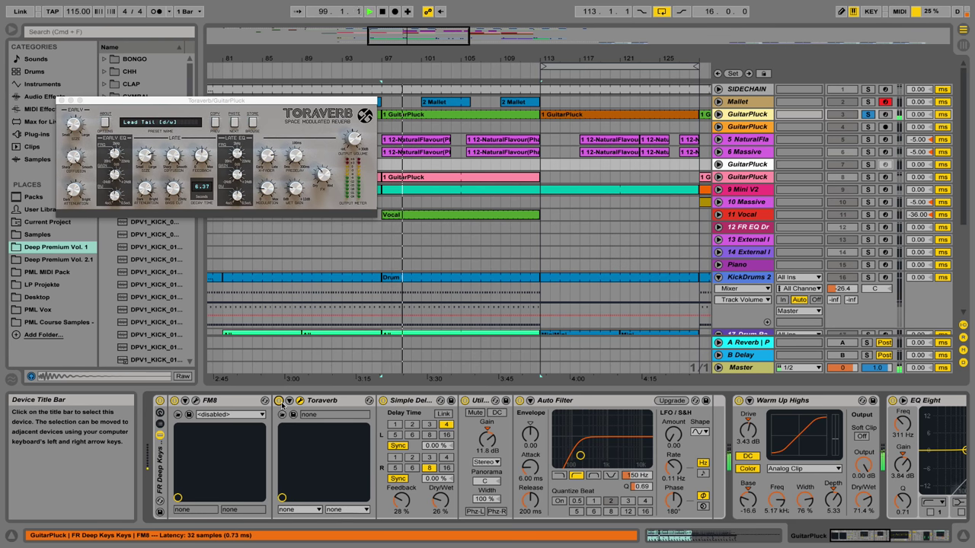
key(space)
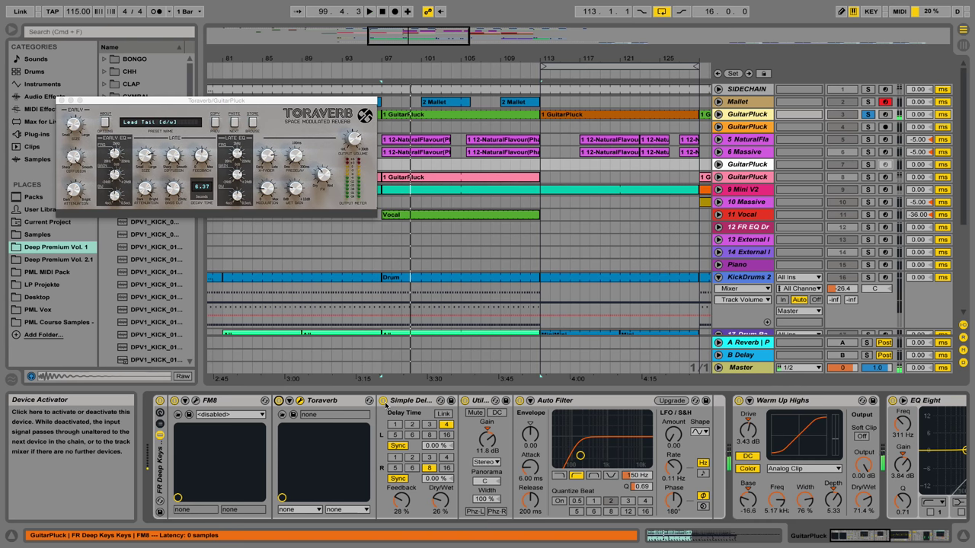
Listen to GuitarPluck from bar 97 with Simple Delay bypassed and switch the delay back on
click(383, 401)
key(space)
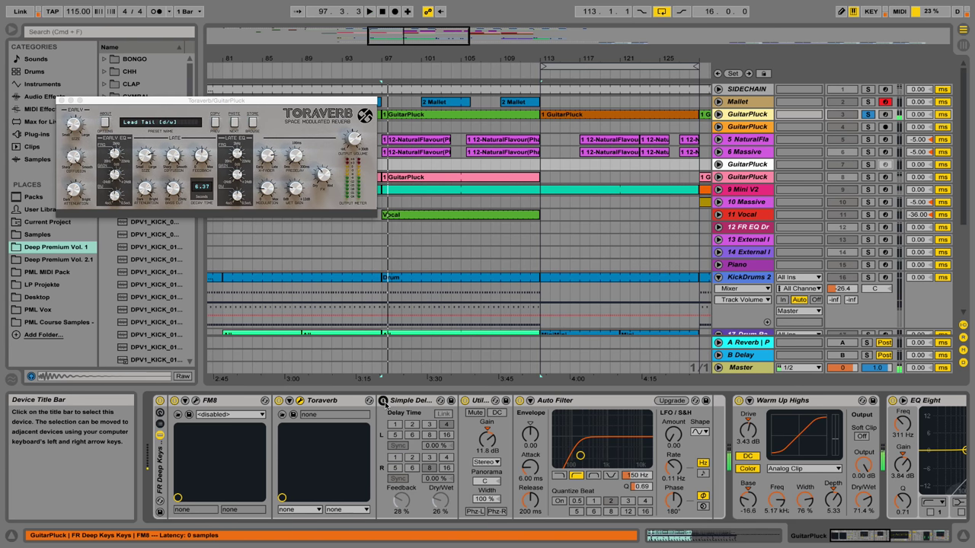
click(383, 401)
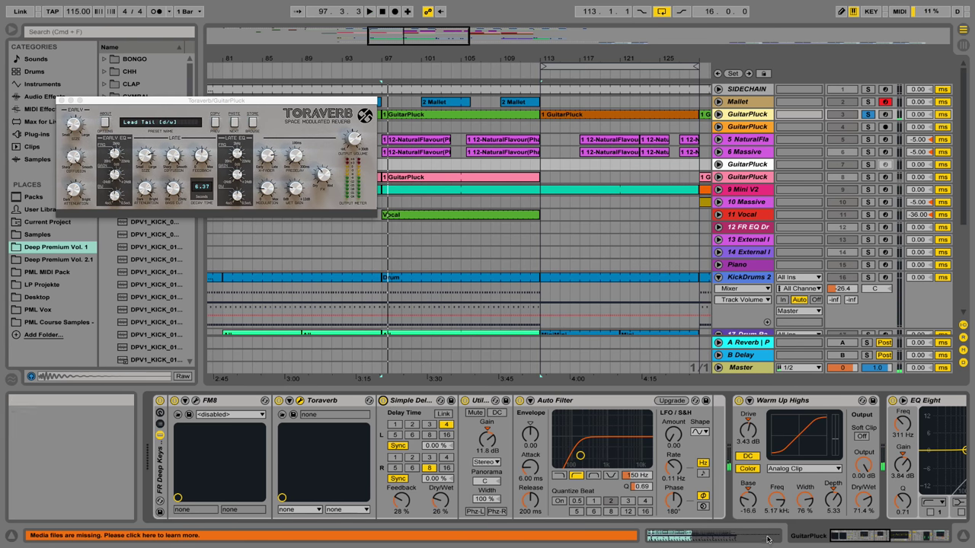
Move the Toraverb window aside and expand the Saturator presets in the Audio Effects category to locate Warm Up Highs
drag(840, 541, 868, 543)
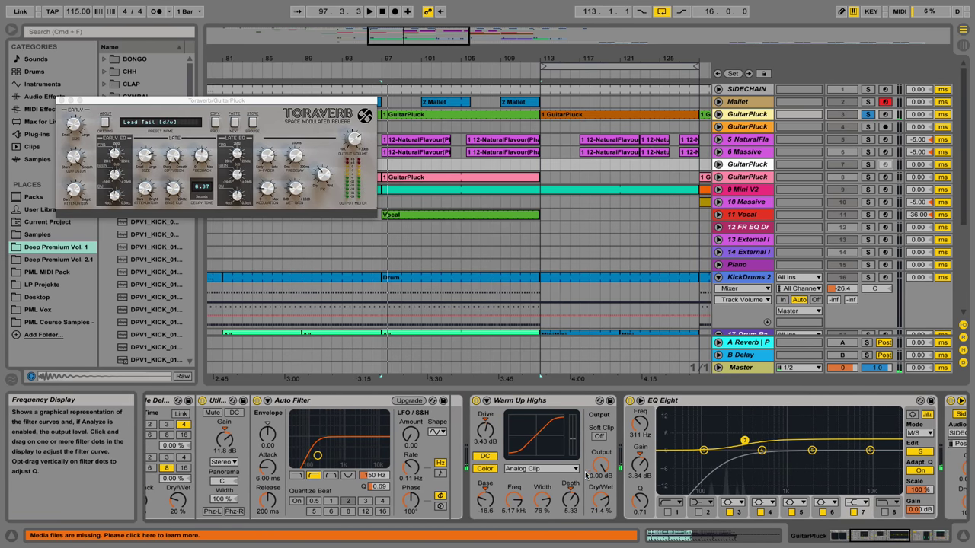
drag(284, 97, 456, 92)
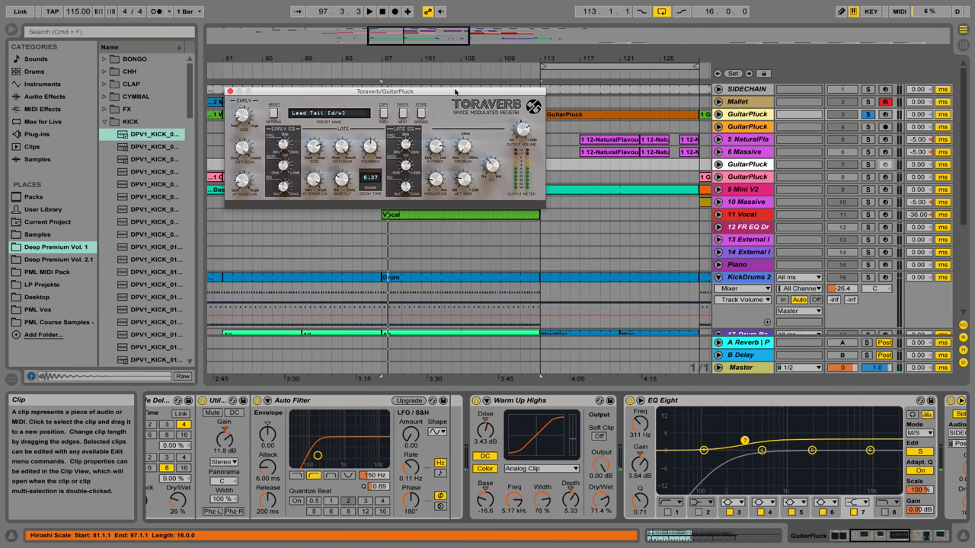
click(20, 96)
scroll(132, 223, down, 5)
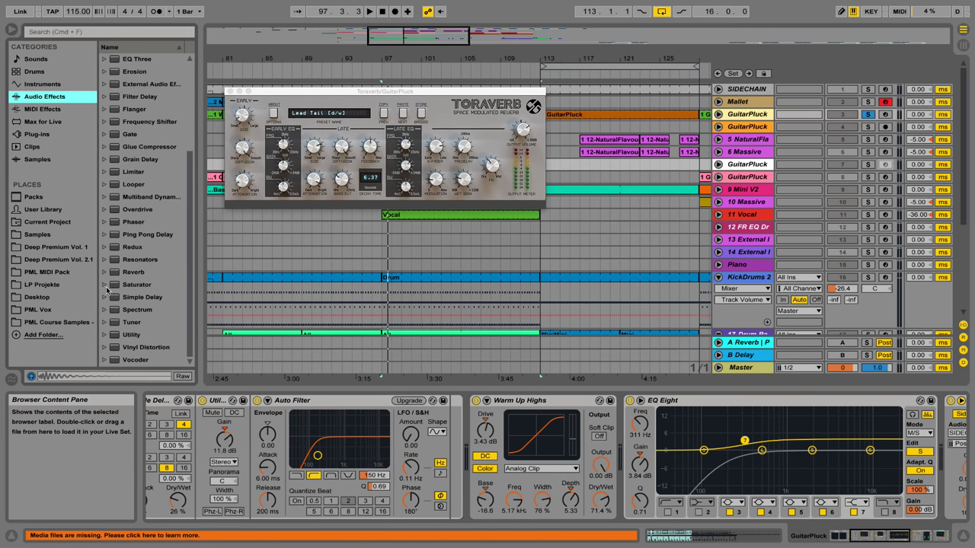
click(106, 286)
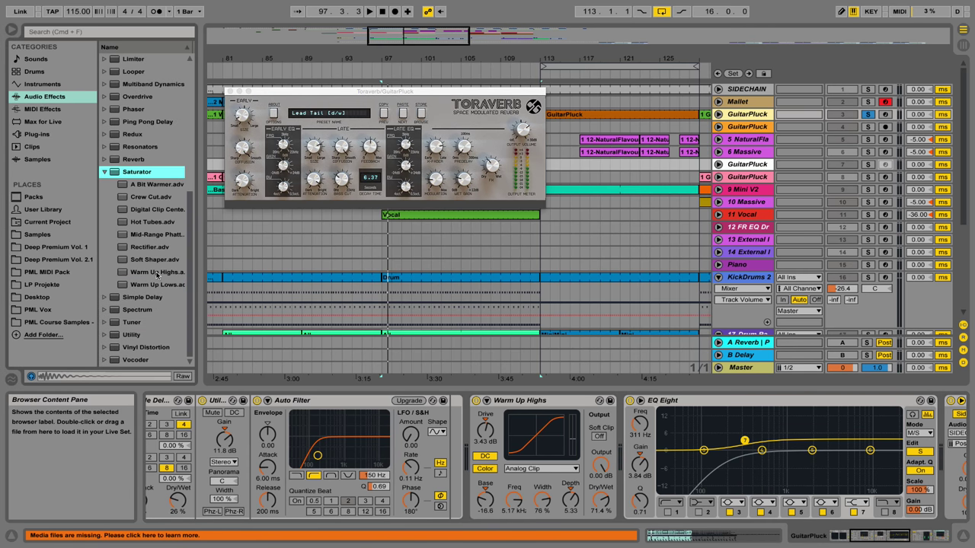
Close the Toraverb window and compare GuitarPluck with EQ Eight bypassed and enabled during playback from bar 97
click(891, 536)
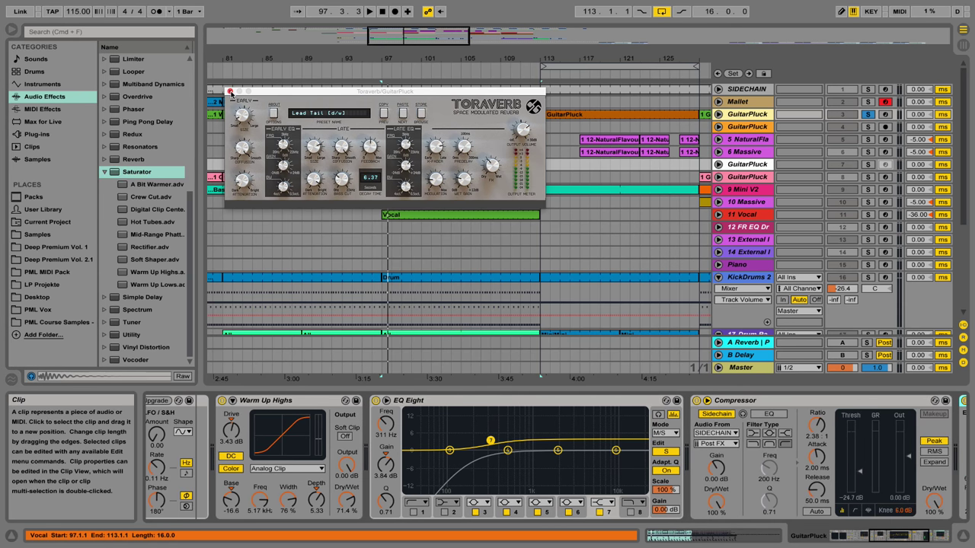
click(230, 91)
key(space)
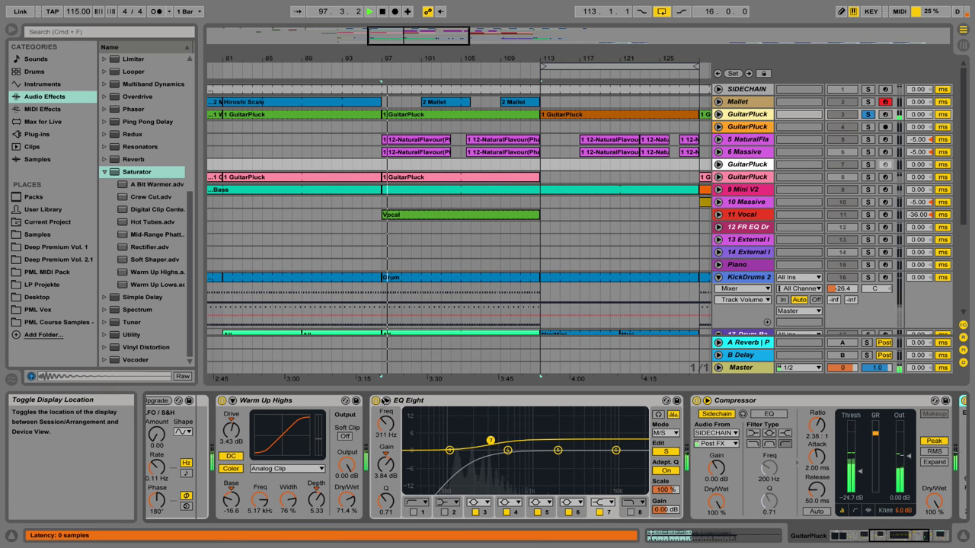
click(376, 400)
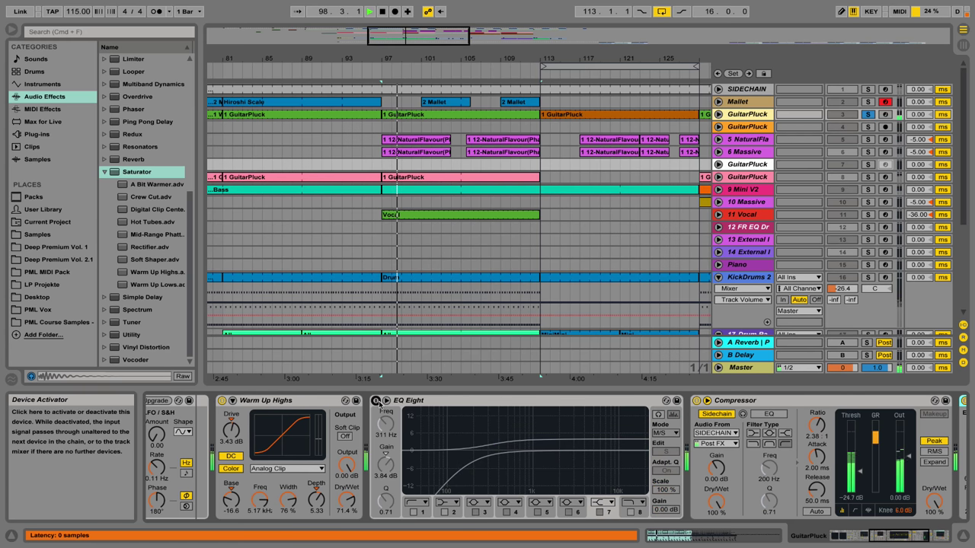
click(376, 400)
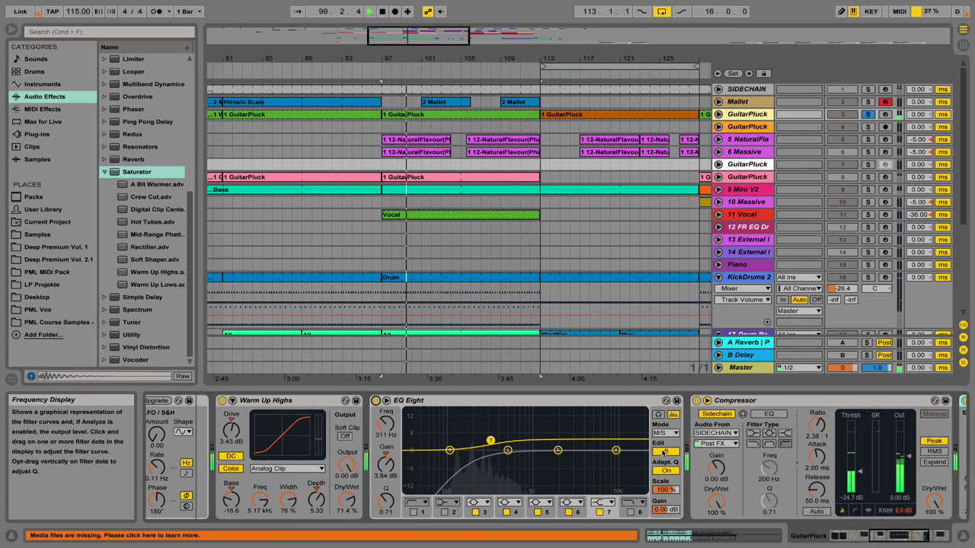
Edit EQ Eight's mid channel, sweeping filter 1's low cut up to 2.04 kHz while listening and settling it at 255 Hz
click(663, 452)
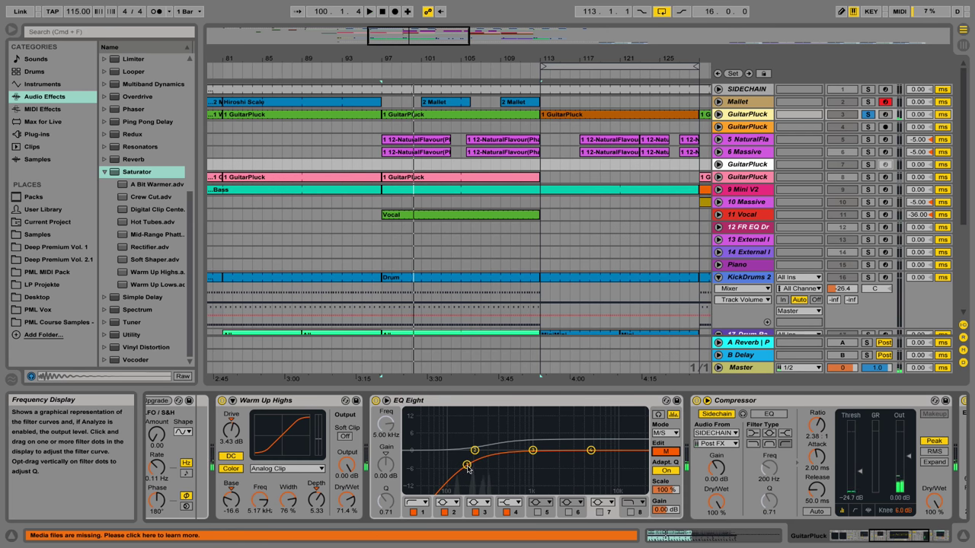
key(space)
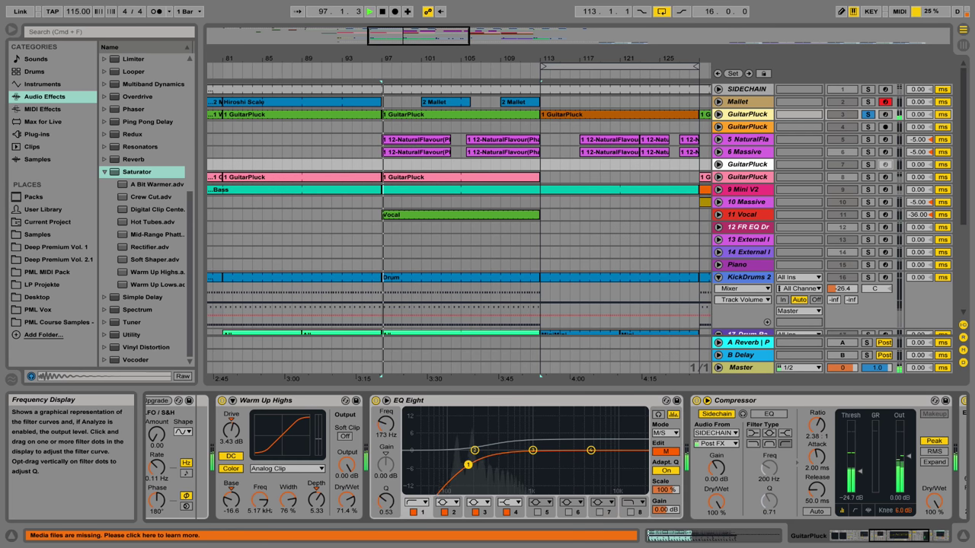
drag(464, 470, 558, 474)
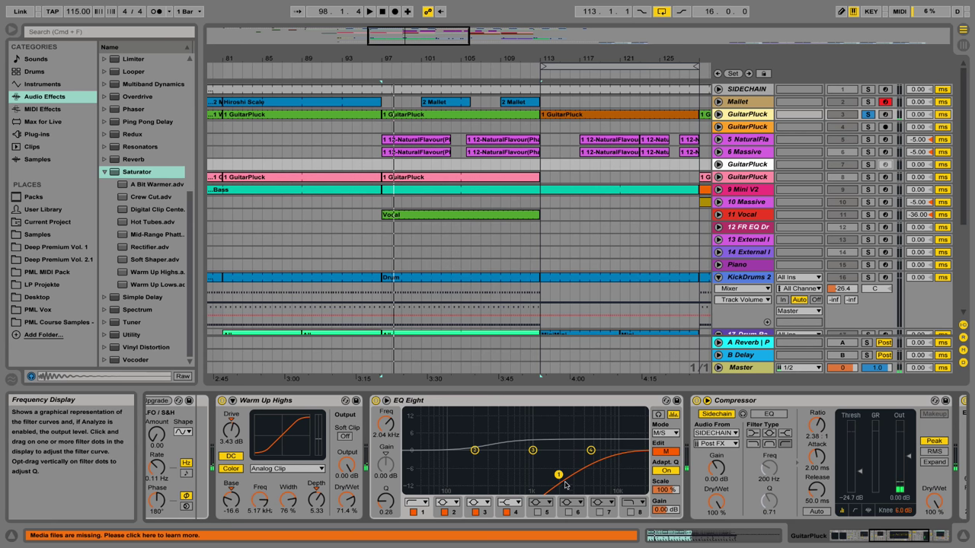
key(space)
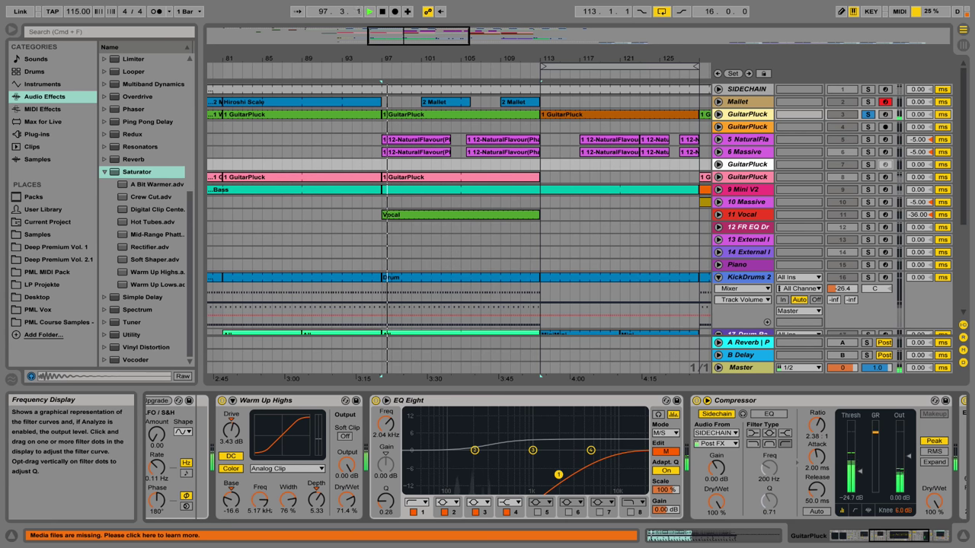
drag(558, 474, 480, 465)
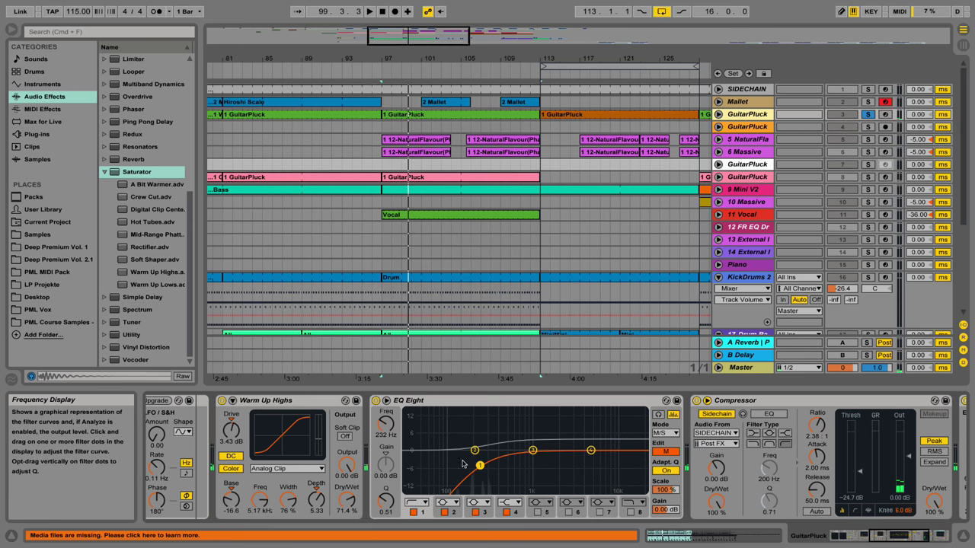
key(space)
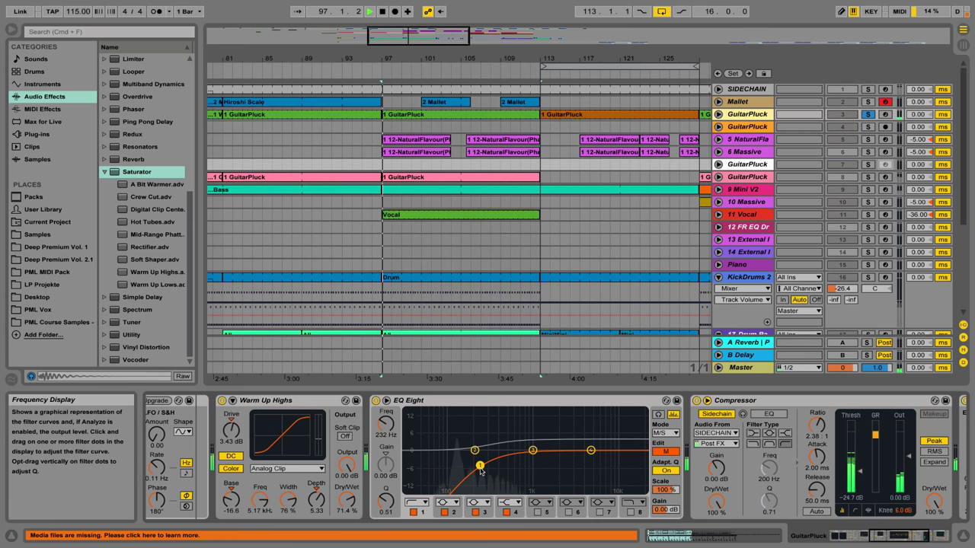
drag(480, 466, 484, 466)
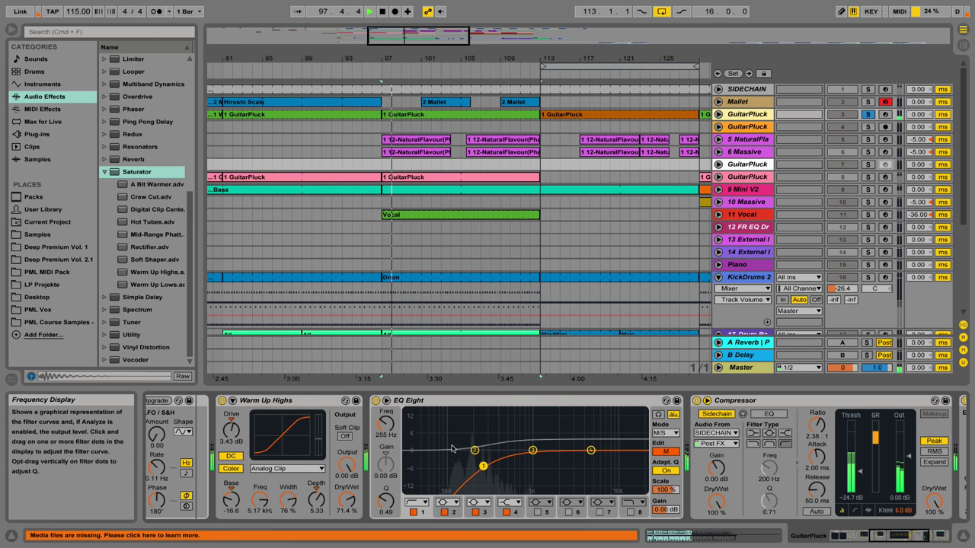
Return EQ Eight to its side channel and move filter 7 to 388 Hz with 4.09 dB gain during playback
click(666, 451)
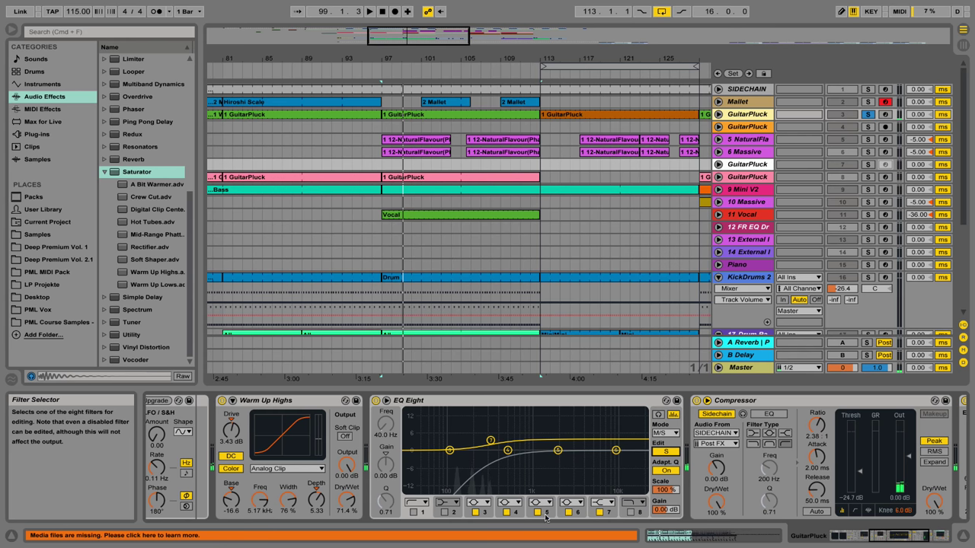
key(space)
mouse_move(490, 440)
mouse_down()
mouse_move(500, 413)
mouse_move(602, 412)
mouse_move(506, 411)
mouse_move(472, 431)
mouse_move(499, 440)
mouse_up()
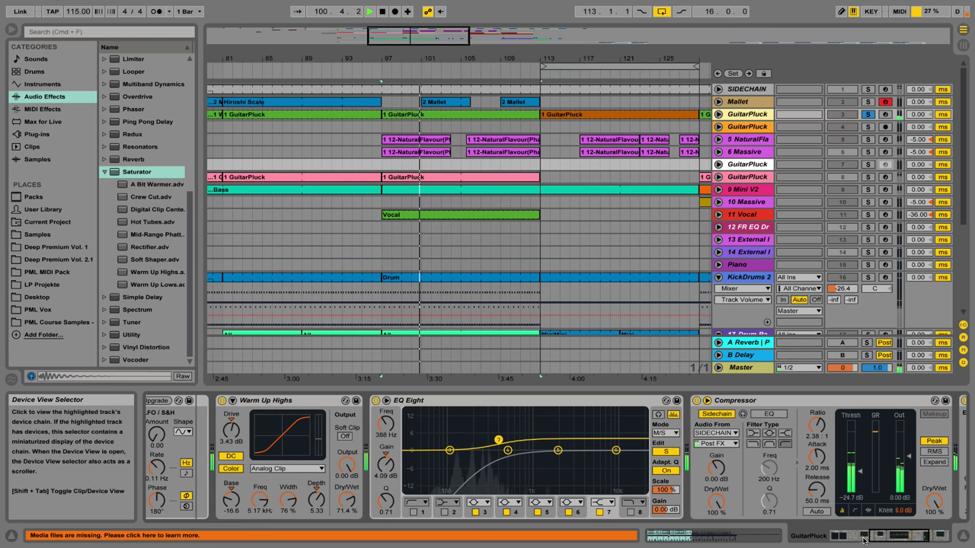
key(space)
Lower the threshold of GuitarPluck's sidechained Compressor to -27.2 dB and listen to the result from bar 97
click(890, 541)
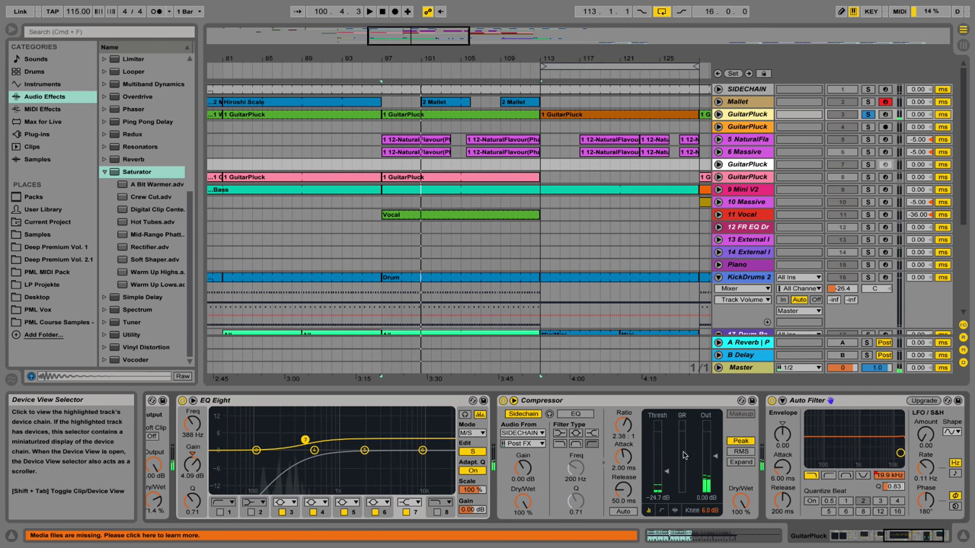
drag(668, 476, 669, 479)
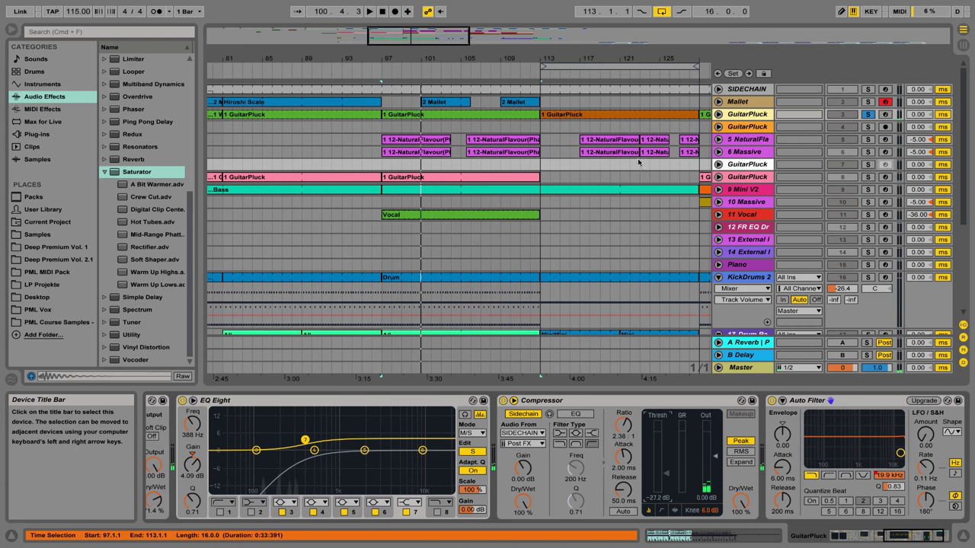
key(space)
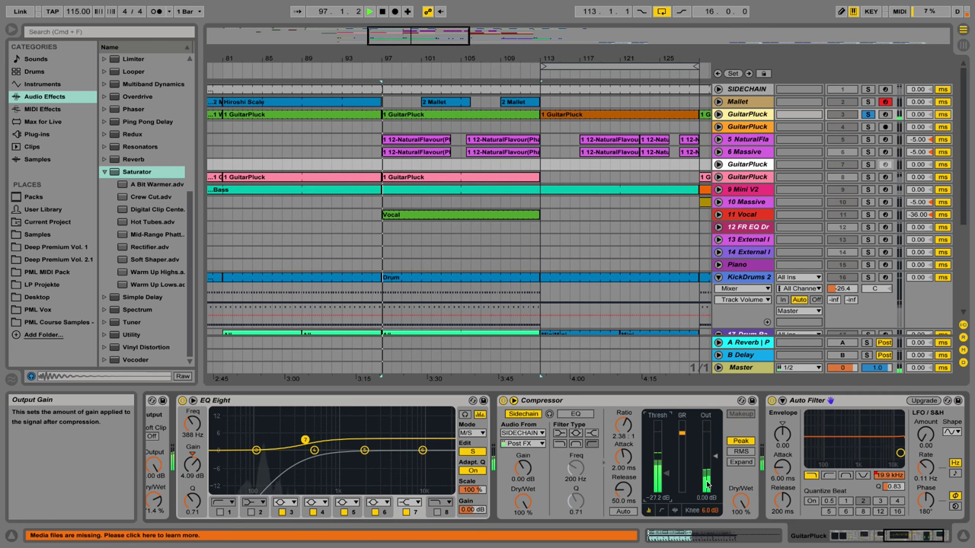
key(space)
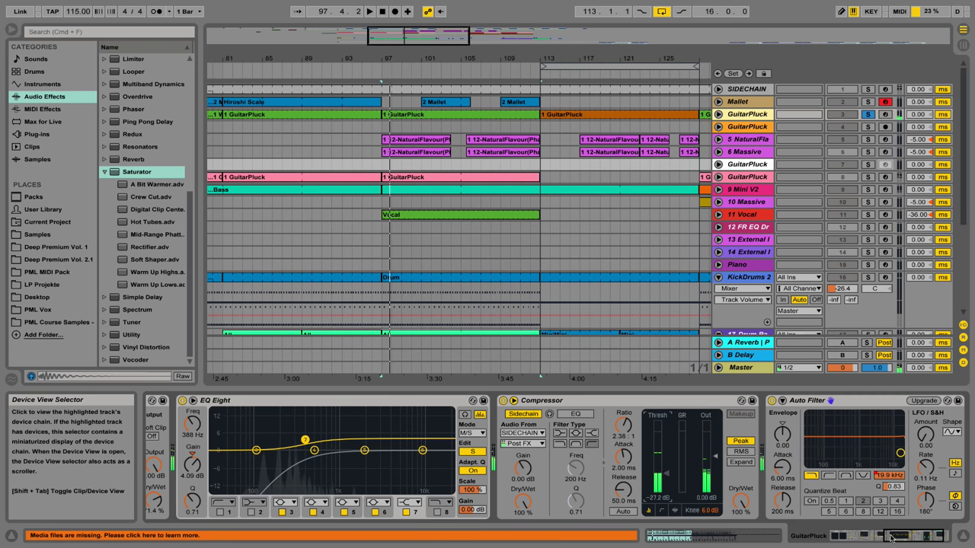
Collapse the Saturator presets and insert a default EQ Eight between Compressor and Auto Filter on GuitarPluck
click(926, 541)
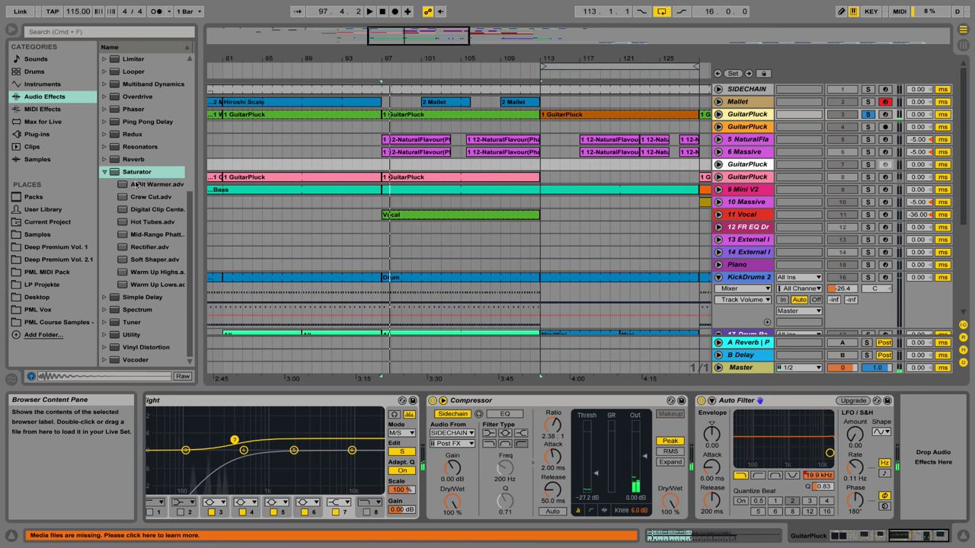
click(105, 173)
scroll(144, 189, up, 4)
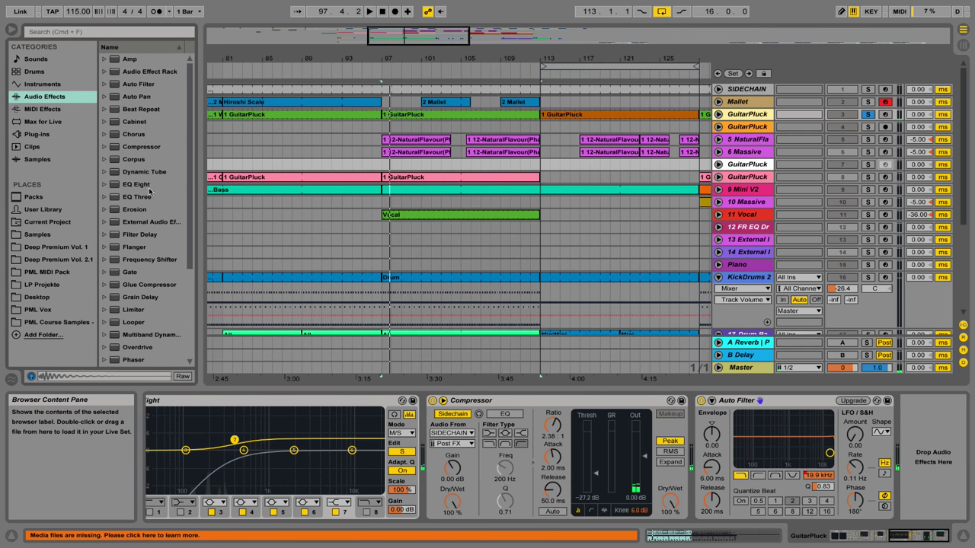
click(128, 187)
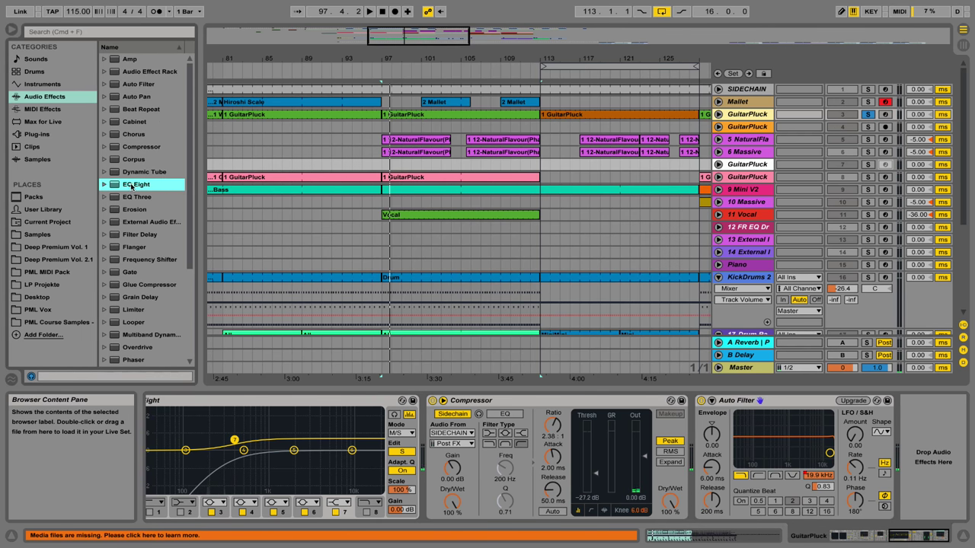
drag(131, 187, 743, 444)
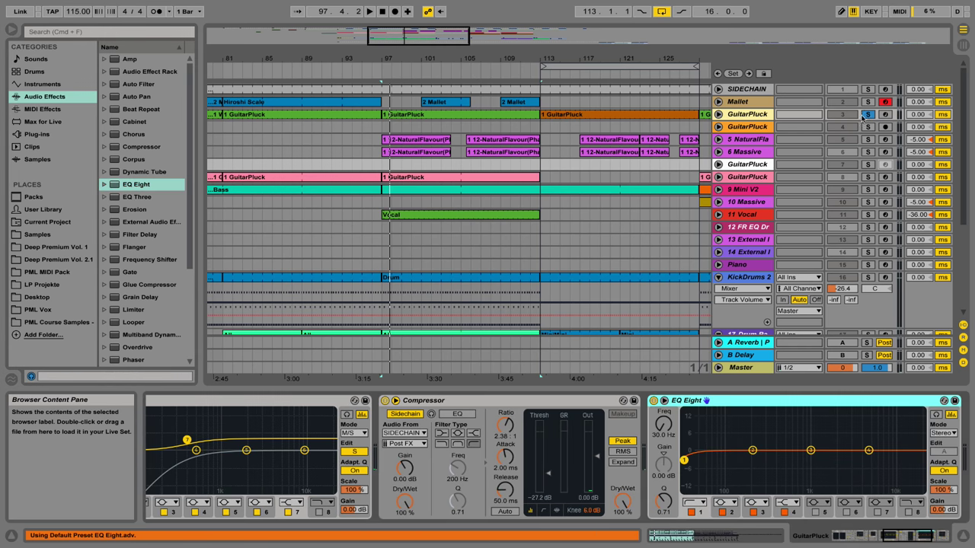
Turn off GuitarPluck's solo and listen to the full mix from bar 97
click(867, 114)
key(space)
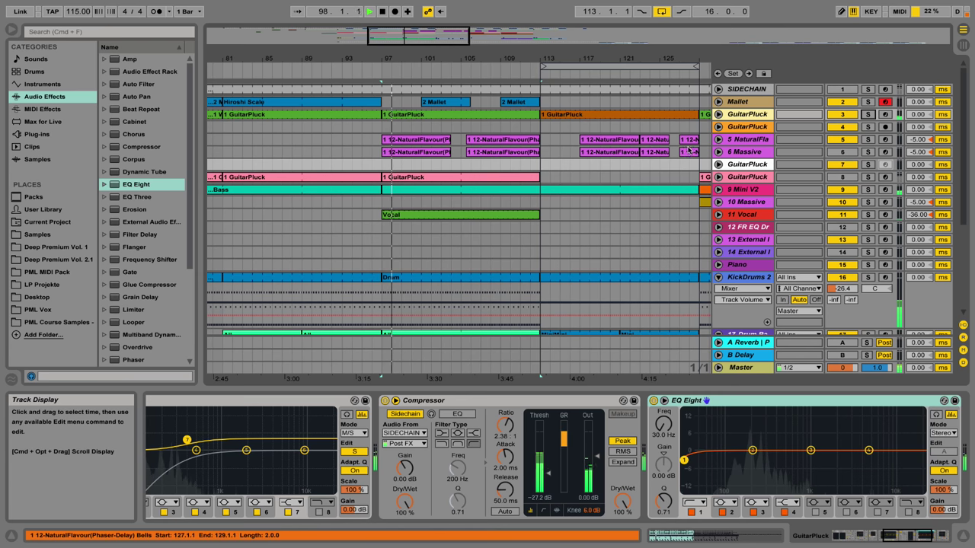
key(space)
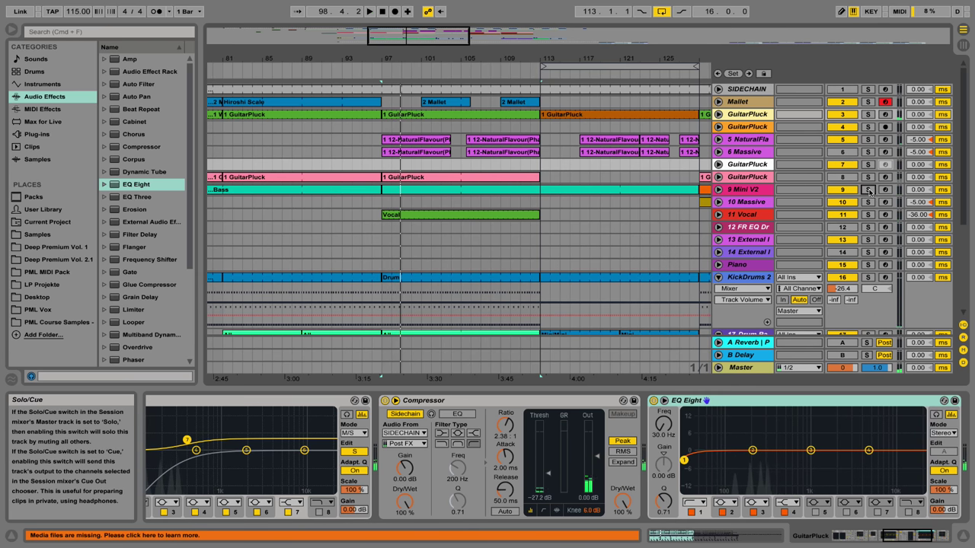
Solo the 9 Mini V2 bass track, listen to it and show its device chain
click(868, 191)
key(space)
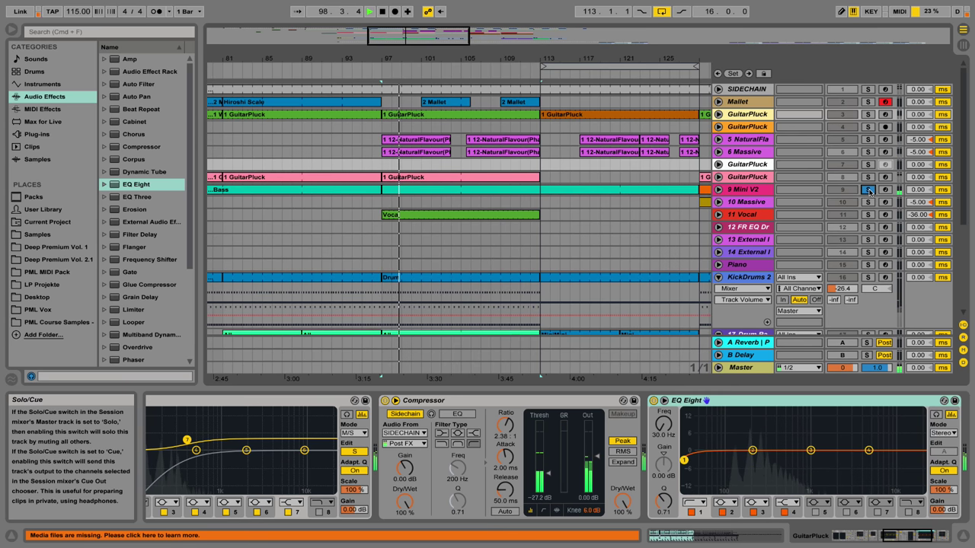
click(742, 189)
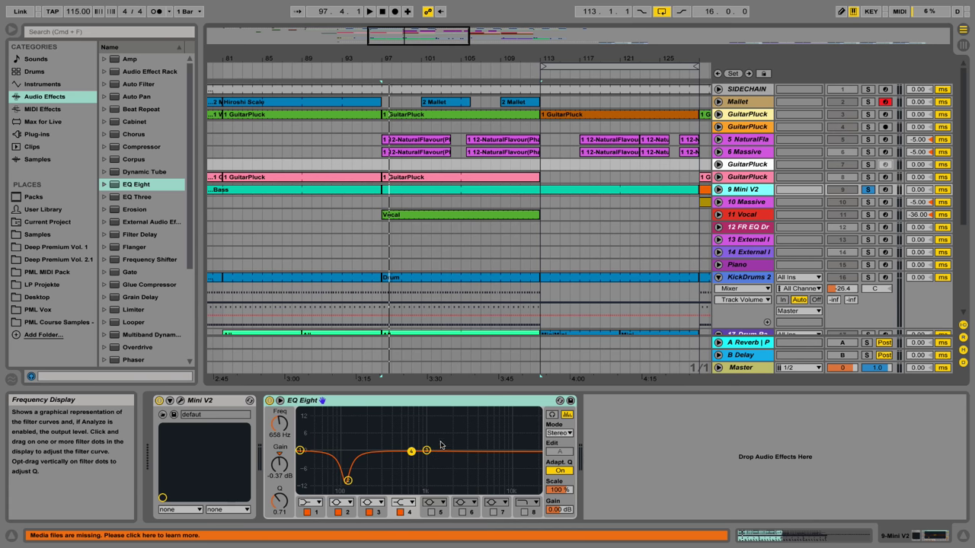
Set filter 4 of Mini V2's EQ Eight as a high shelf at 432 Hz with -9.79 dB gain and listen to the bass
click(427, 452)
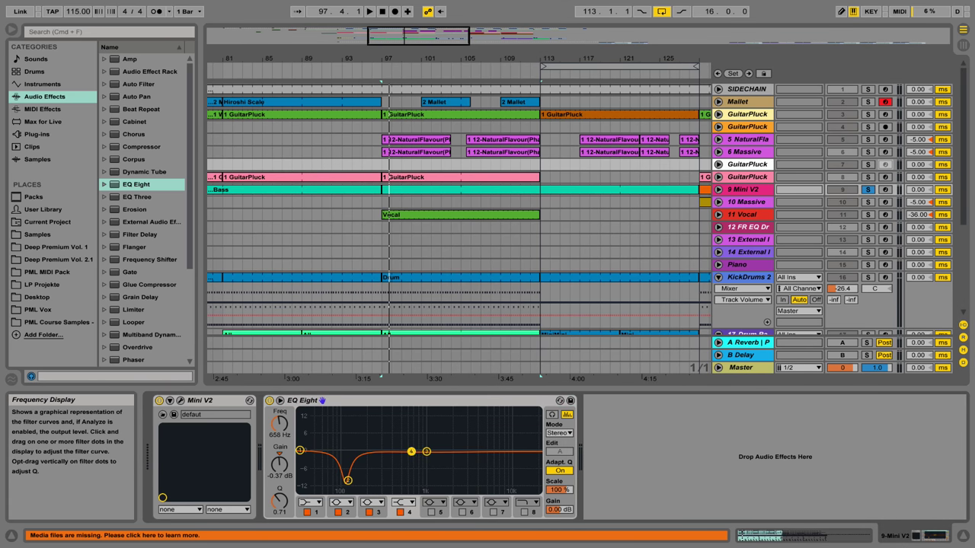
click(402, 503)
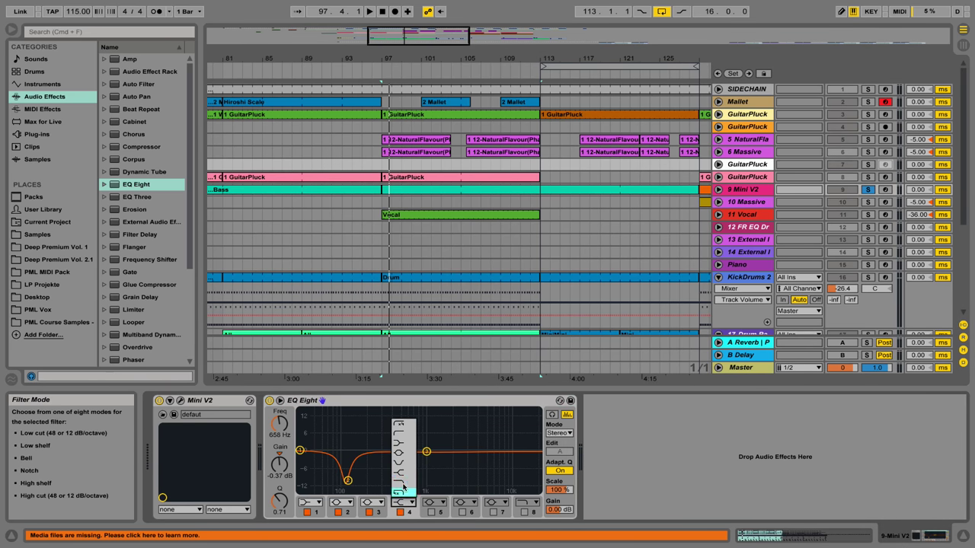
click(402, 477)
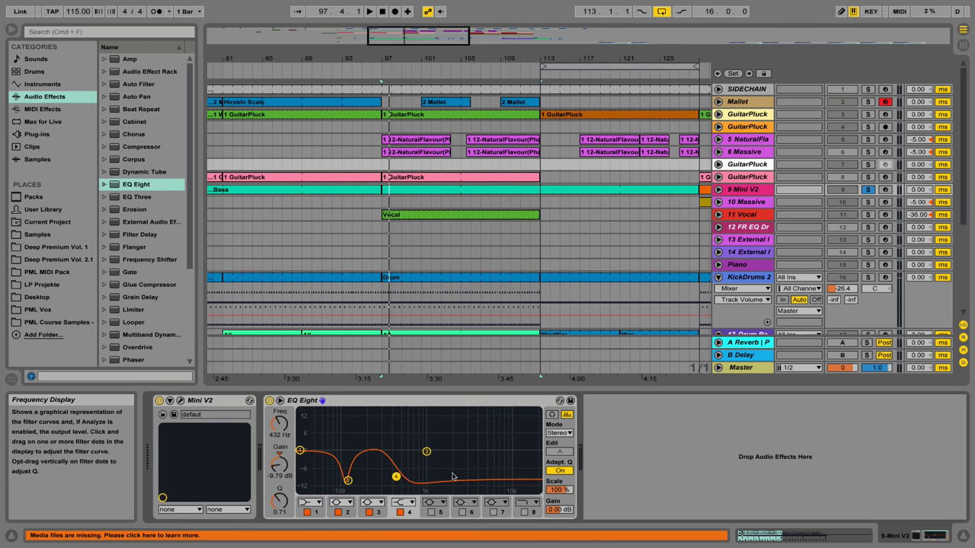
key(space)
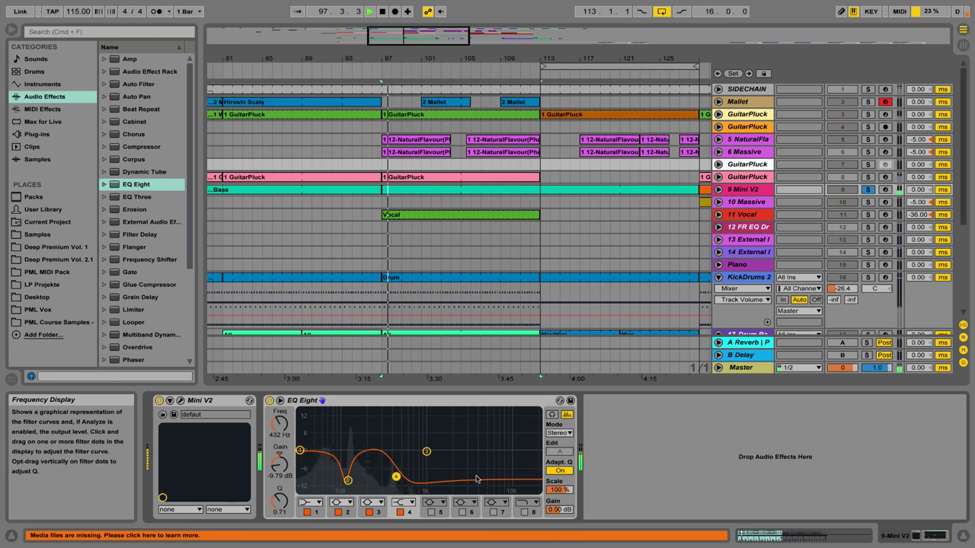
key(space)
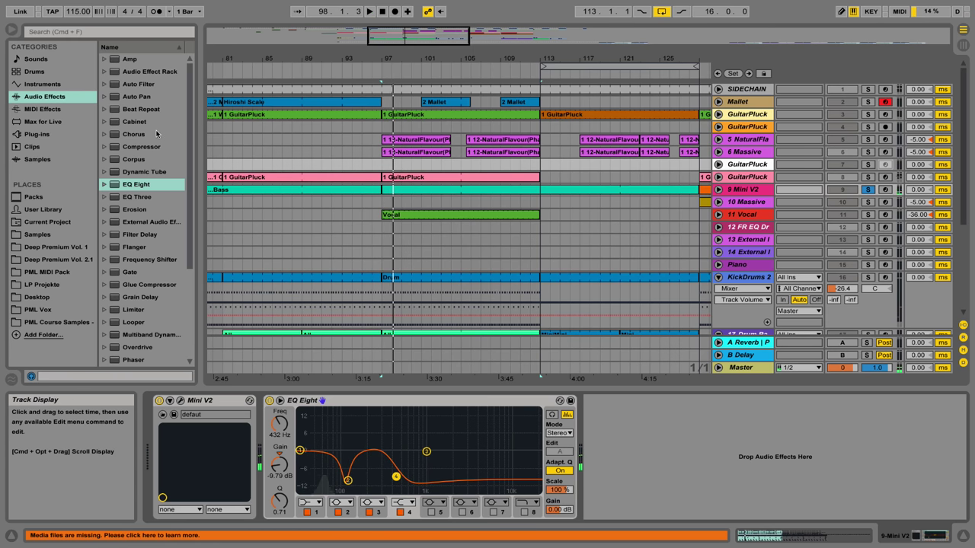
Add a Compressor after EQ Eight on Mini V2, choose SIDECHAIN as its sidechain source and start playback
click(131, 147)
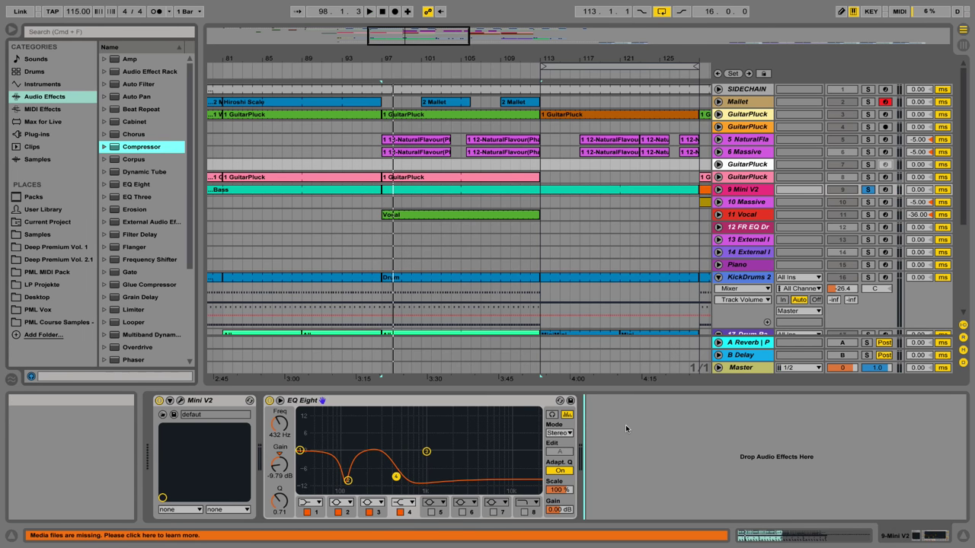
double_click(106, 147)
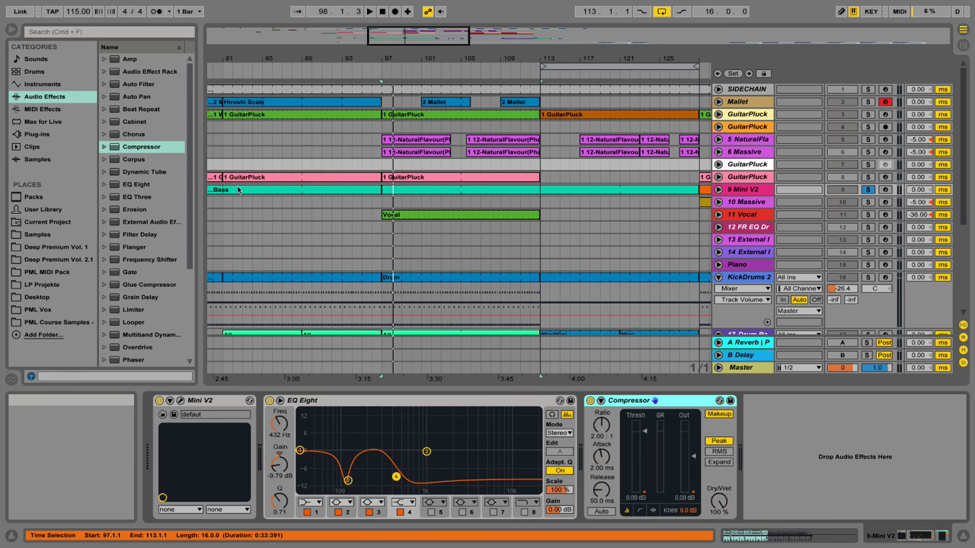
click(601, 401)
click(628, 433)
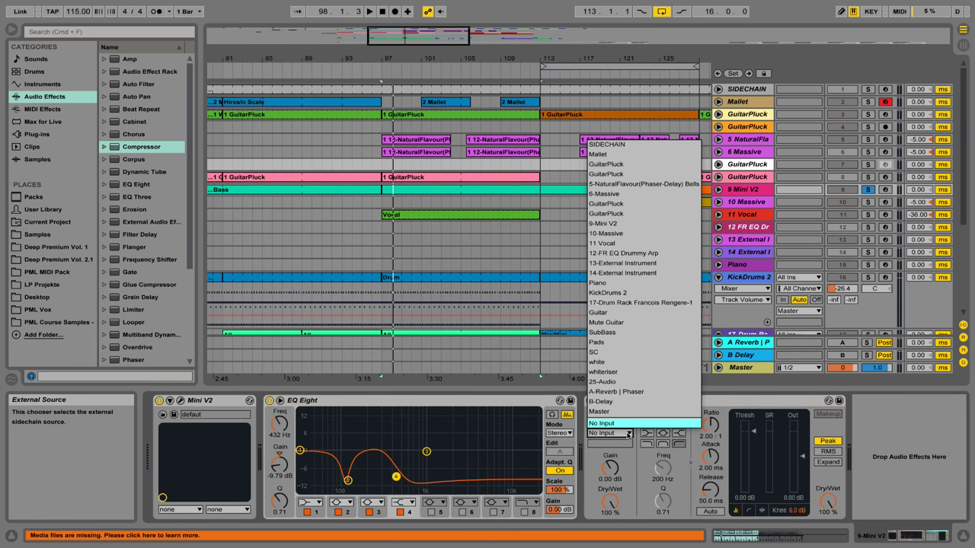
click(613, 144)
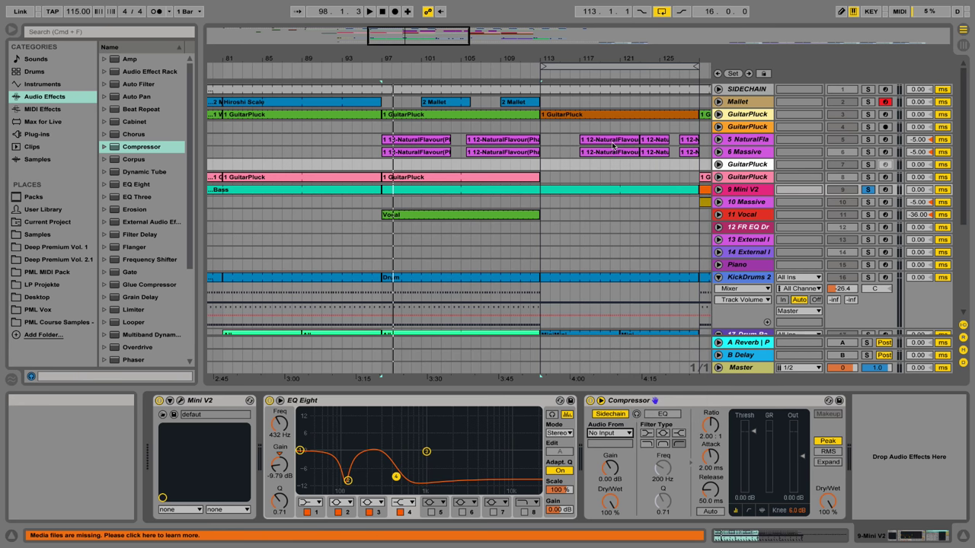
key(space)
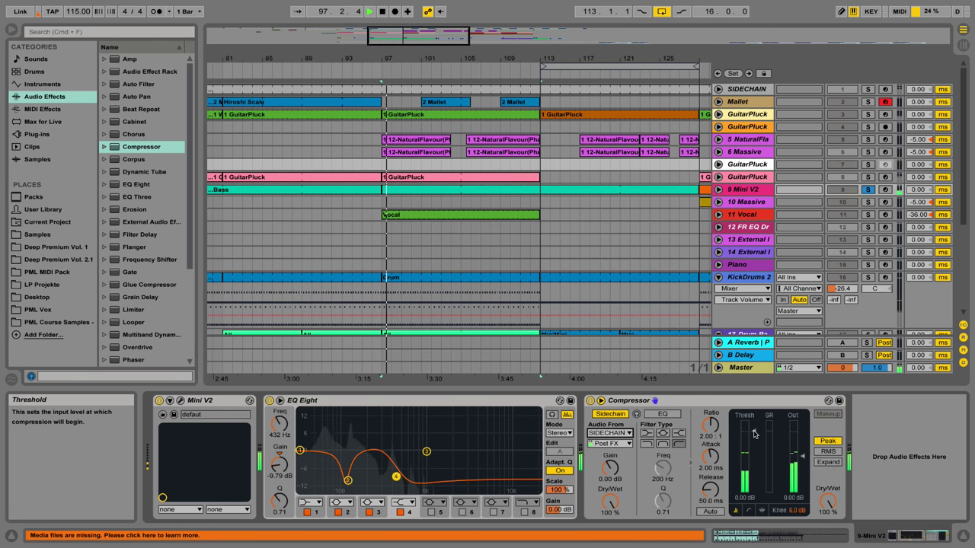
Lower the Mini V2 Compressor's threshold to -25.5 dB and stop playback
drag(753, 451, 754, 470)
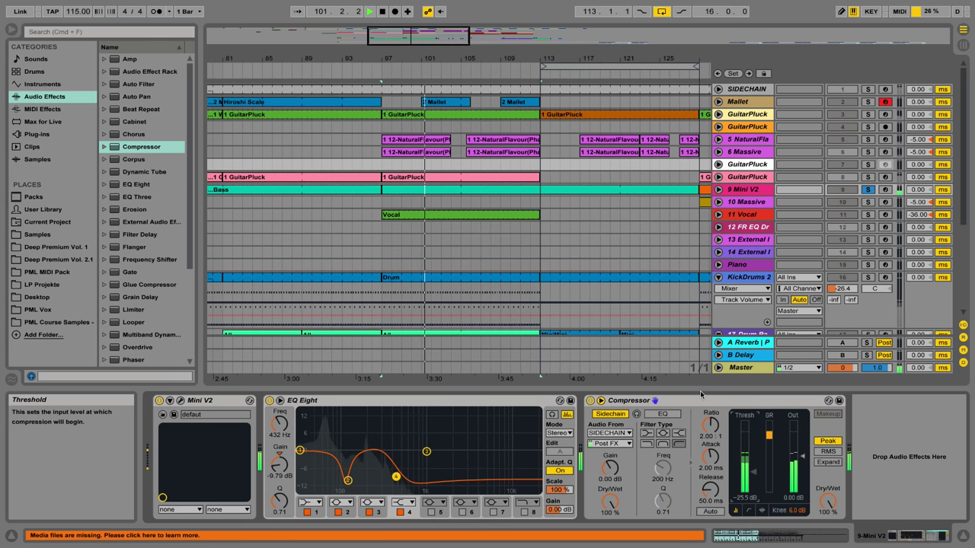
key(space)
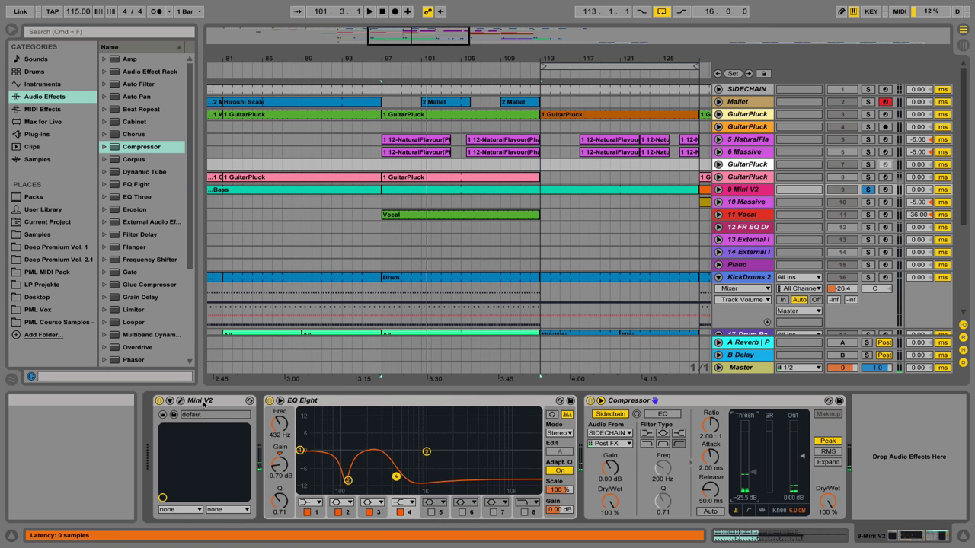
Open the Mini V2 synth interface to view its K.U_Sin bass sound, listen from bar 97 and close it
click(182, 401)
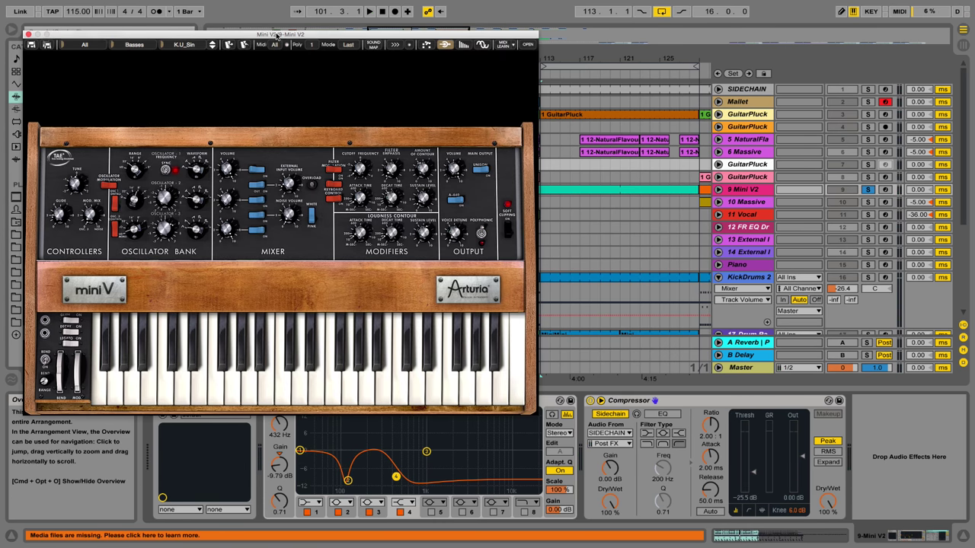
drag(275, 33, 406, 71)
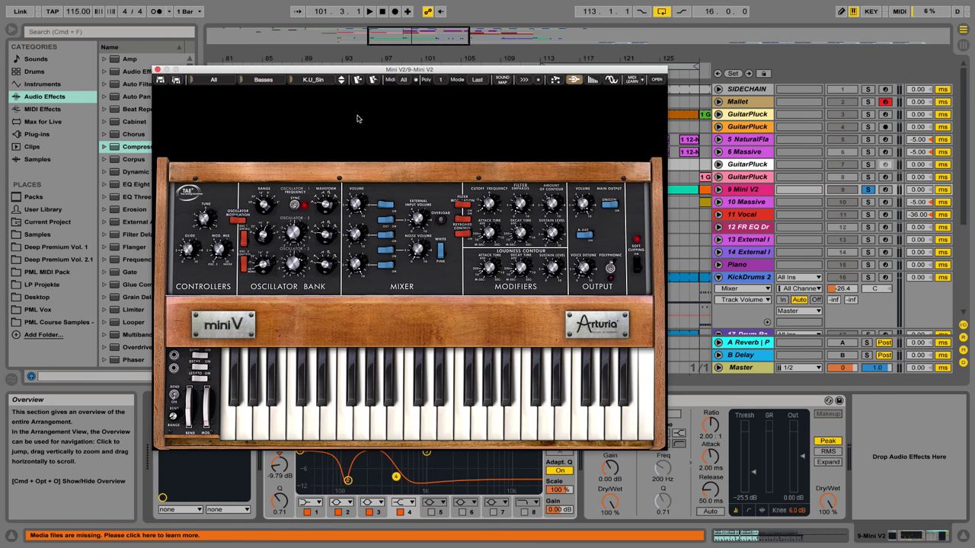
key(space)
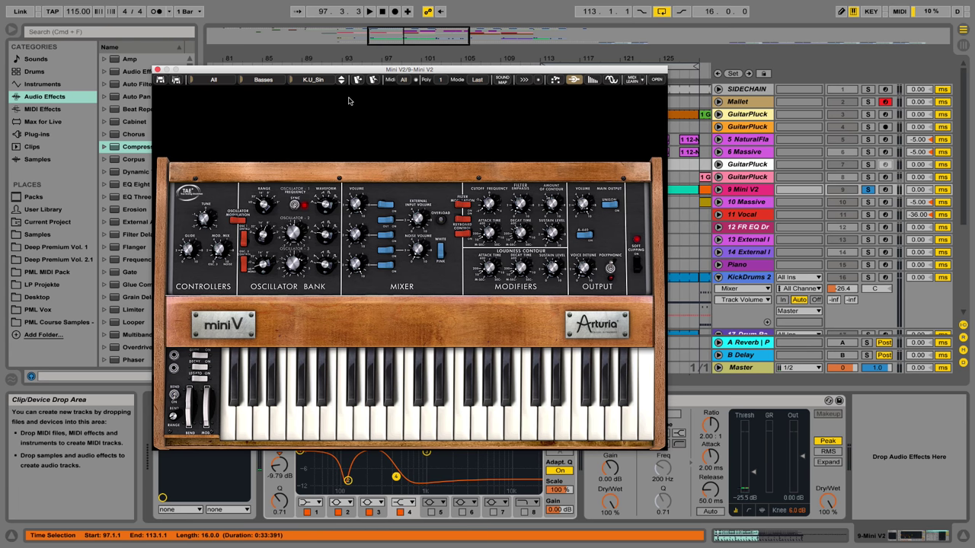
key(space)
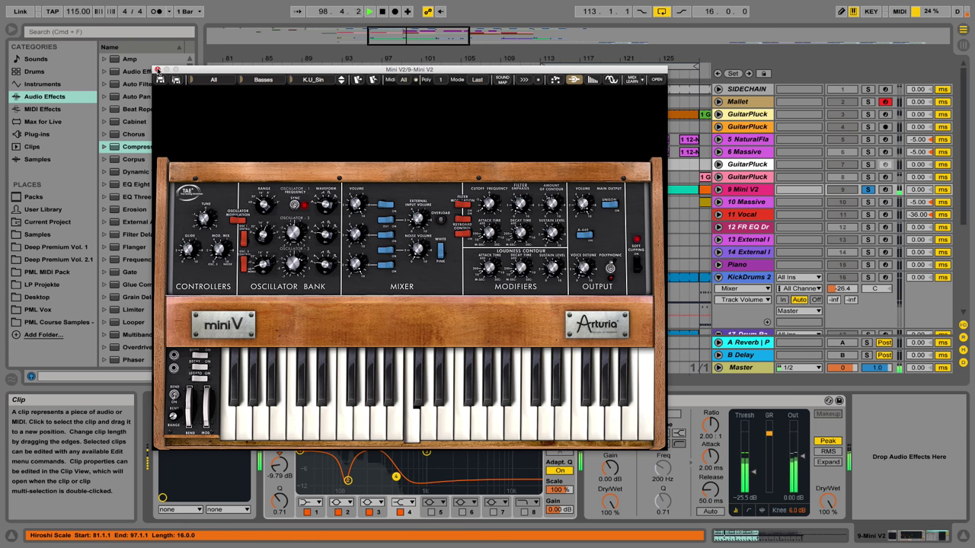
click(157, 69)
key(space)
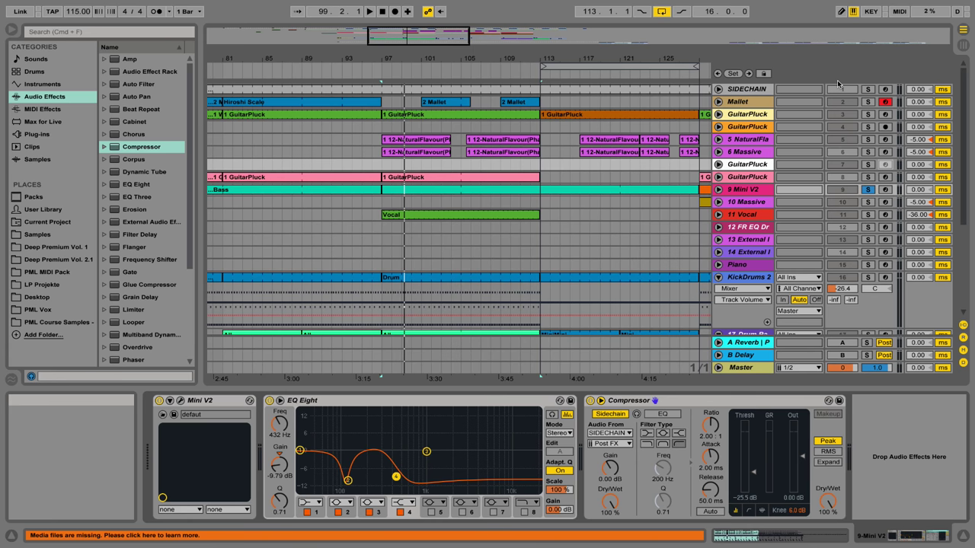
Rename the green GuitarPluck clip at bar 97 as Wet Marimba
right_click(485, 116)
click(515, 178)
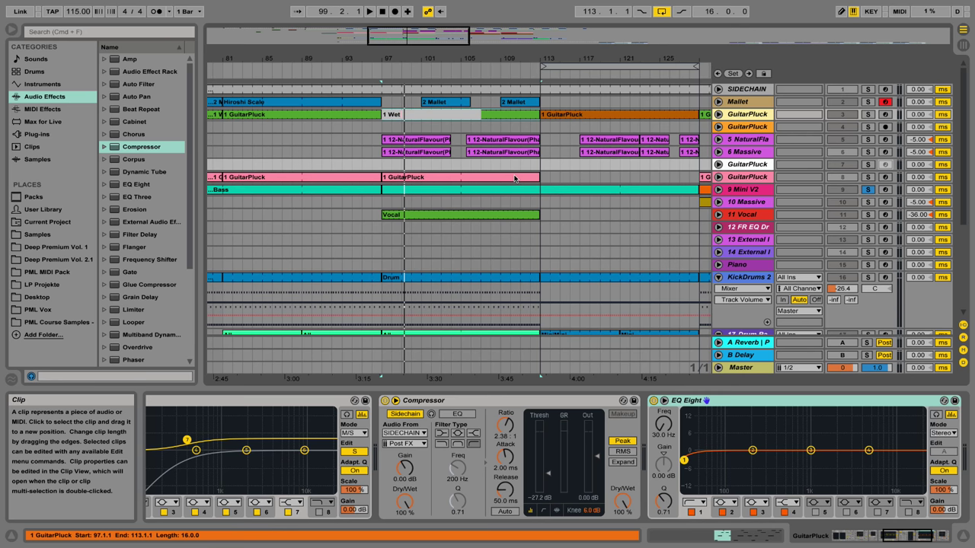
key(Return)
Listen to track 3 GuitarPluck soloed with Mini V2, and clear the solos to hear the full mix
key(space)
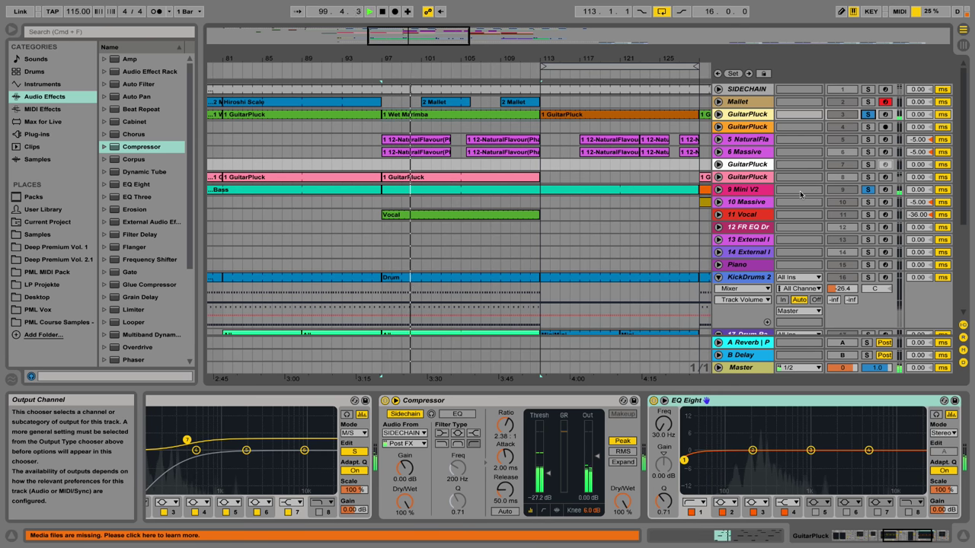
click(868, 189)
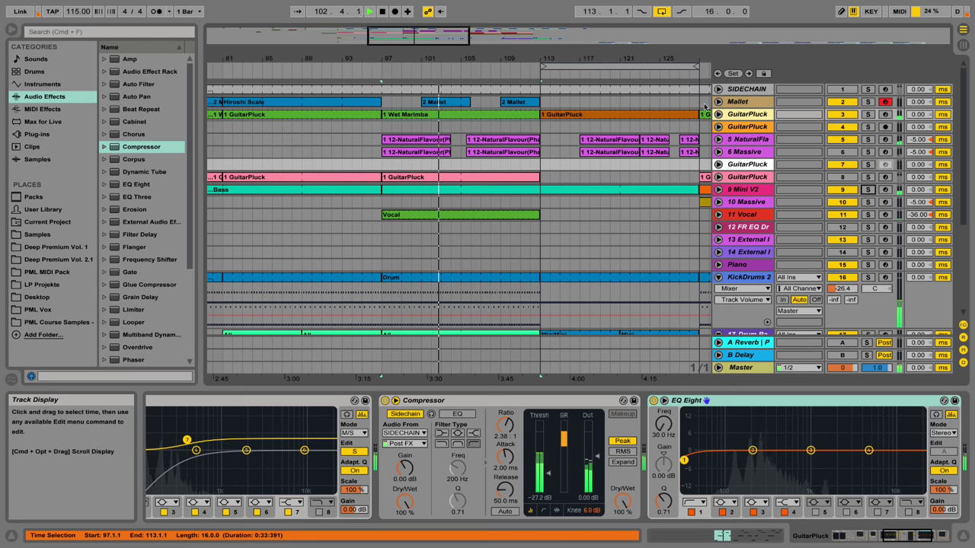
key(space)
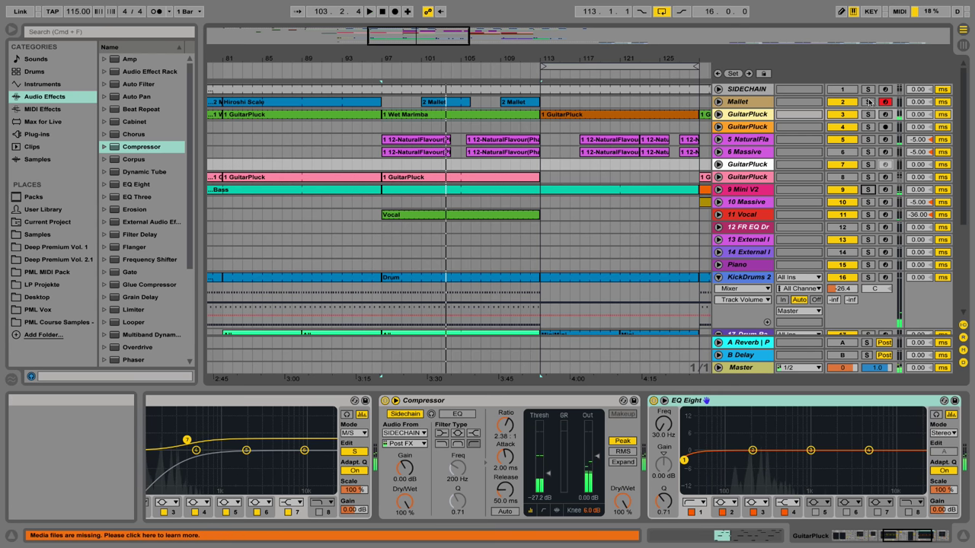
Solo track 3 GuitarPluck, raise its last EQ Eight's low cut to 177 Hz with Q 0.53 during playback, and turn off the solo
click(867, 115)
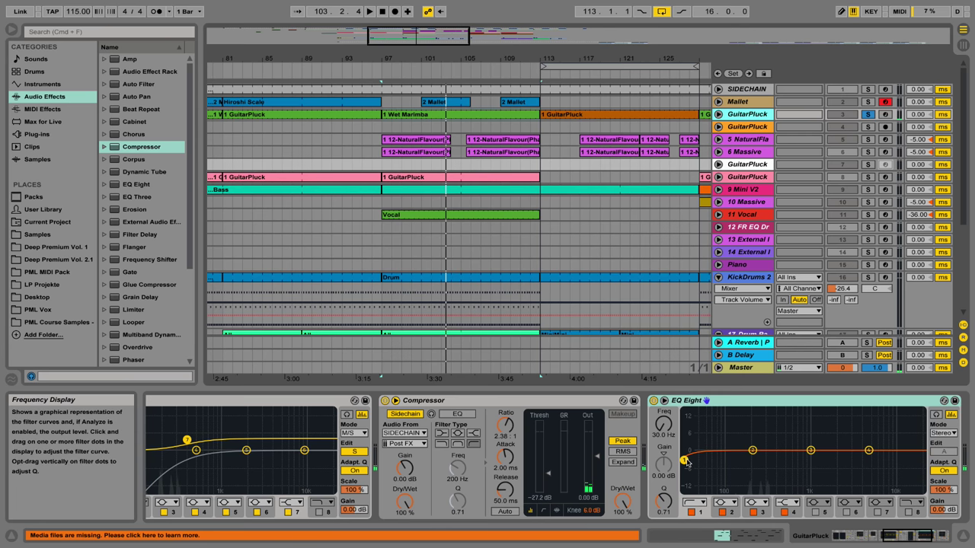
key(space)
drag(684, 462, 755, 465)
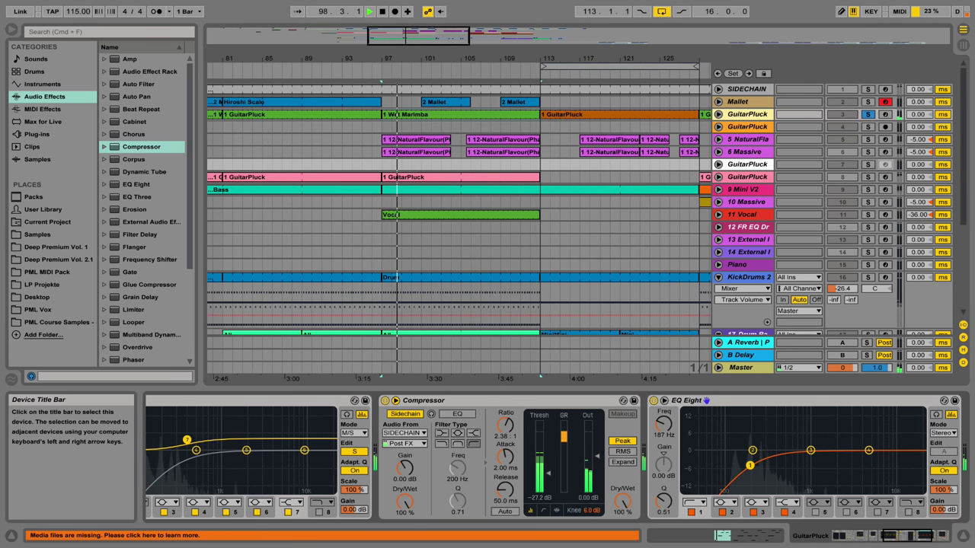
click(865, 115)
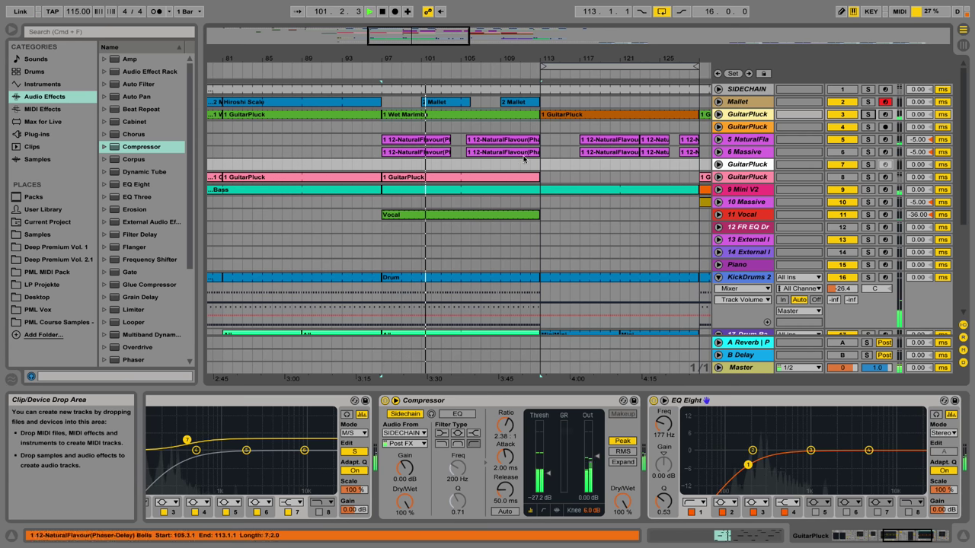
Show the device chain of 5 NaturalFlavour and solo the track for playback
click(747, 140)
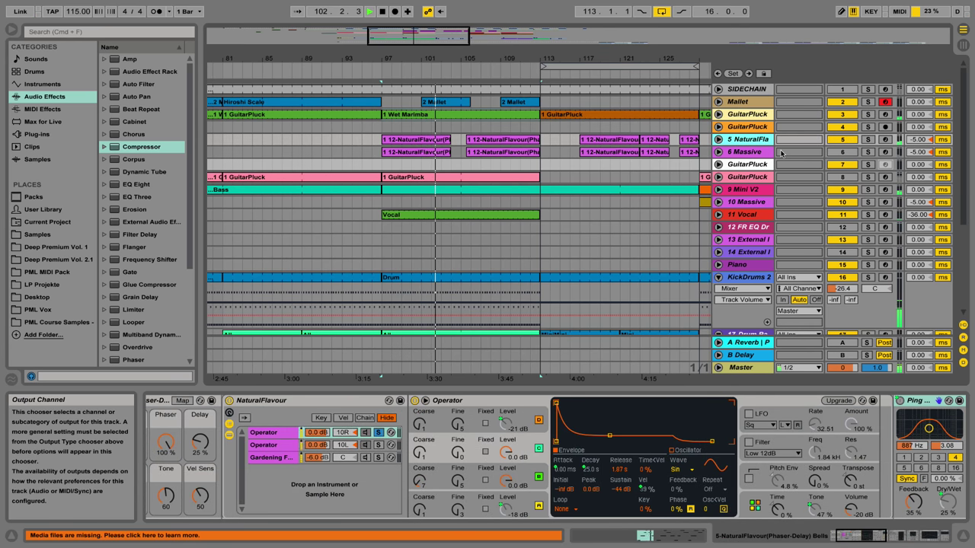
click(869, 140)
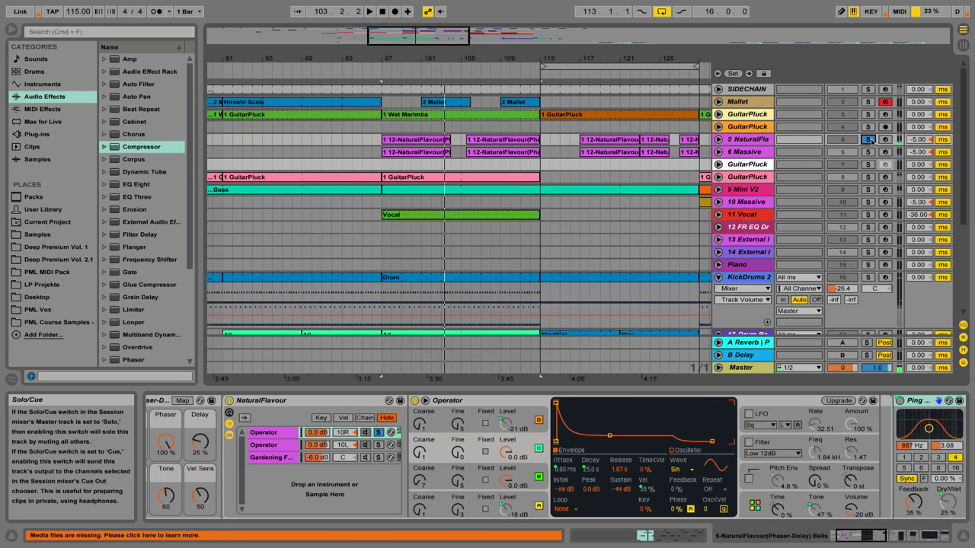
key(space)
Open the NaturalFlavour clip at bar 97, examine its opening notes during playback and return to the device chain
double_click(439, 140)
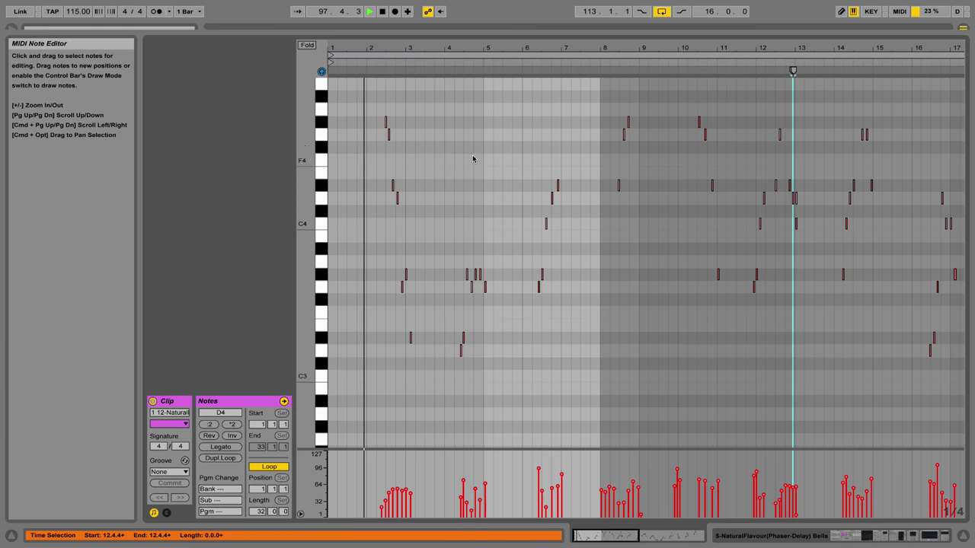
drag(414, 48, 486, 88)
key(space)
key(space)
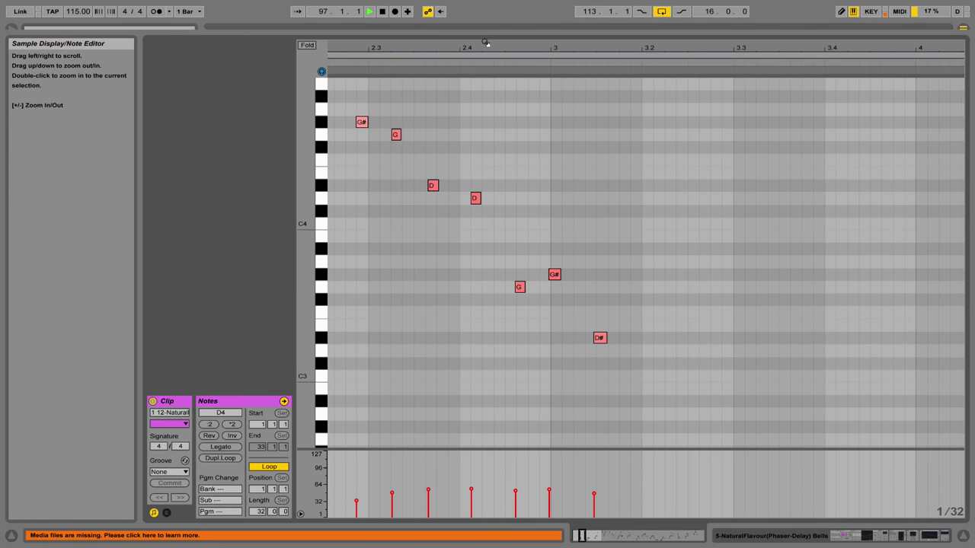
drag(486, 43, 486, 38)
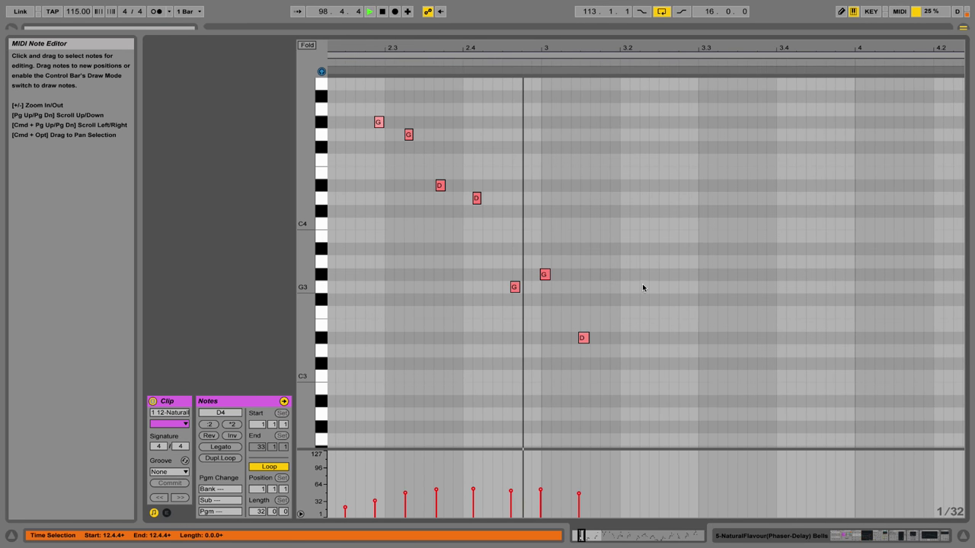
key(space)
click(866, 535)
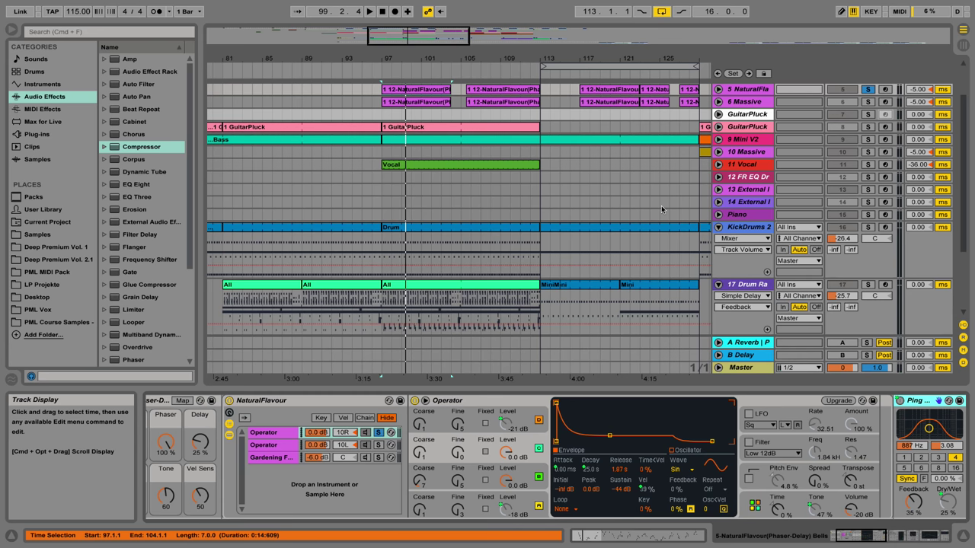
Turn off NaturalFlavour's solo and set the loop range to bars 81 through 97
scroll(758, 86, up, 2)
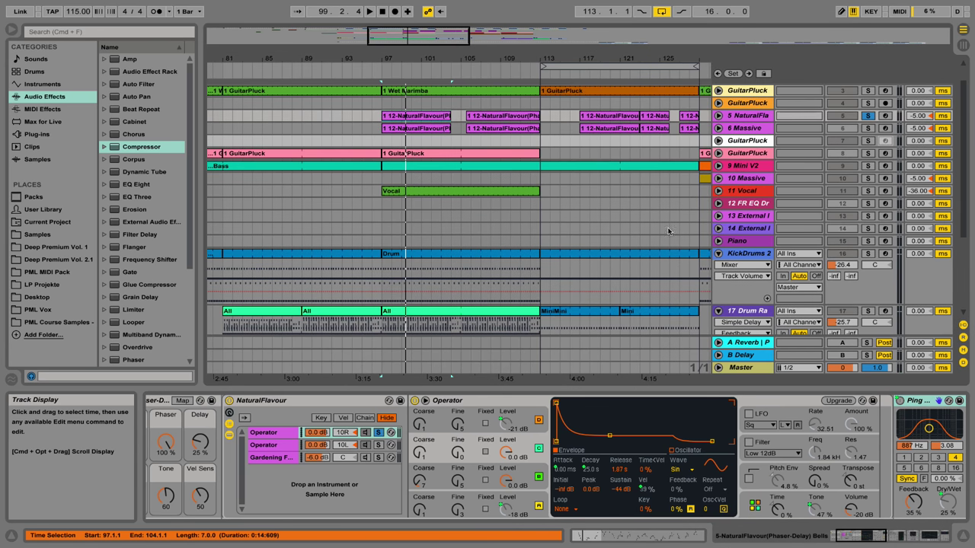
click(867, 115)
drag(478, 63, 507, 40)
drag(597, 67, 381, 80)
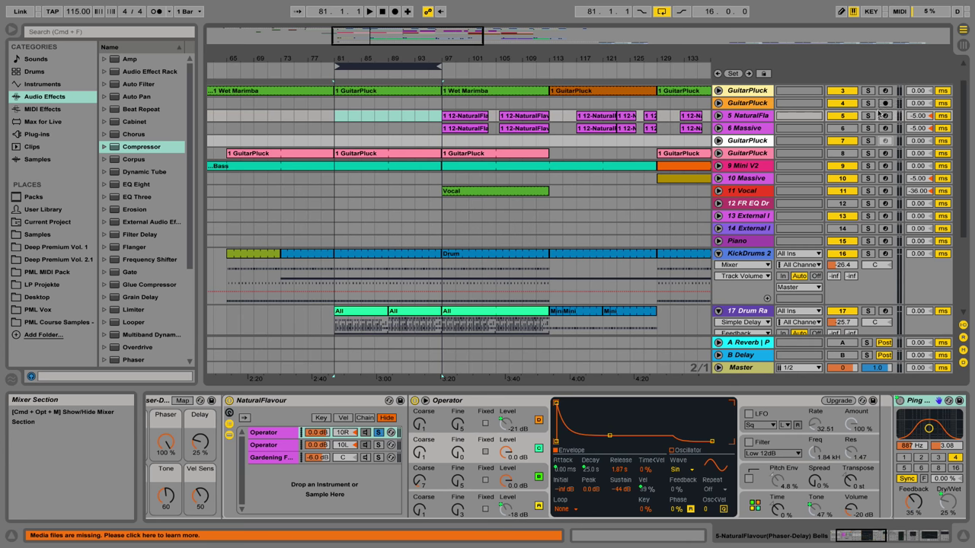
Arm the 5 NaturalFlavour track for recording and play from bar 81
click(885, 115)
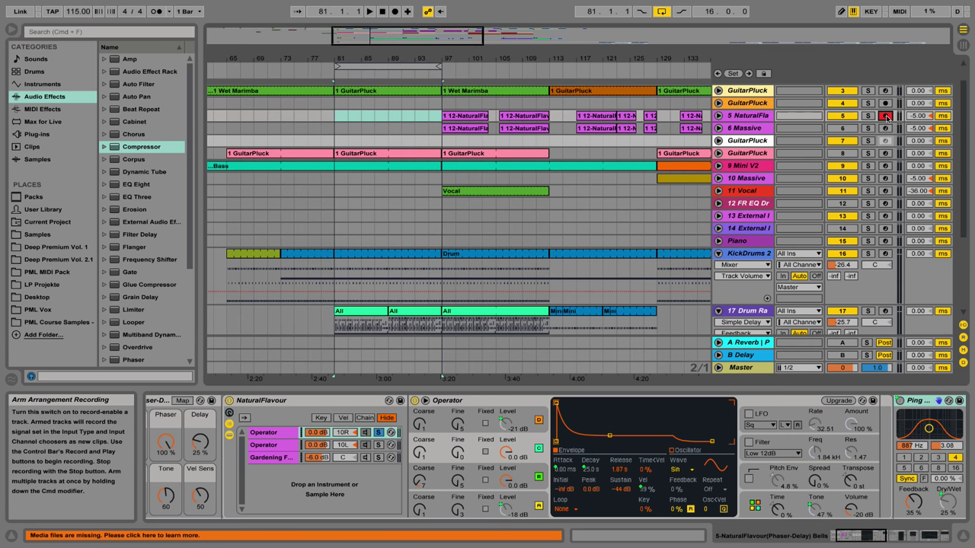
key(space)
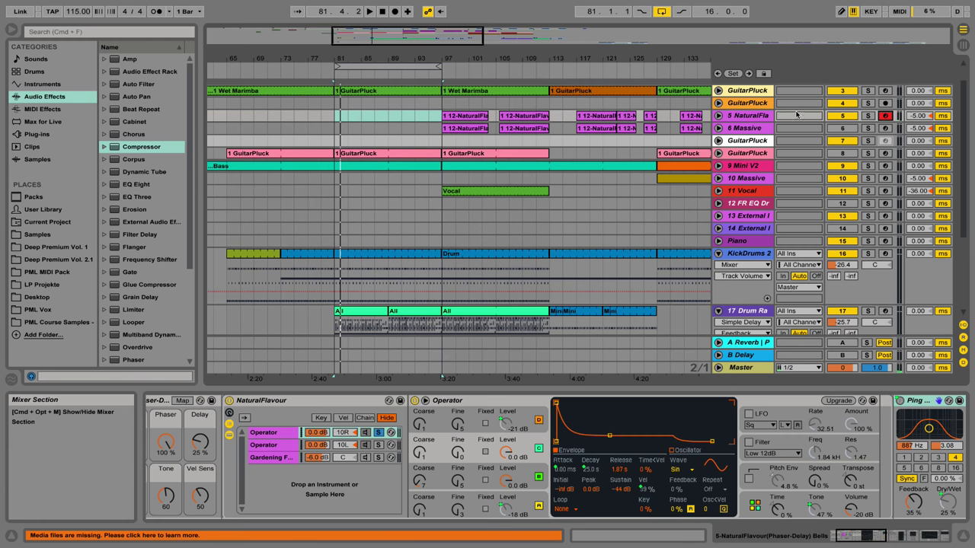
Show the Mallet track's device chain and listen to the section from bar 81
scroll(466, 152, up, 2)
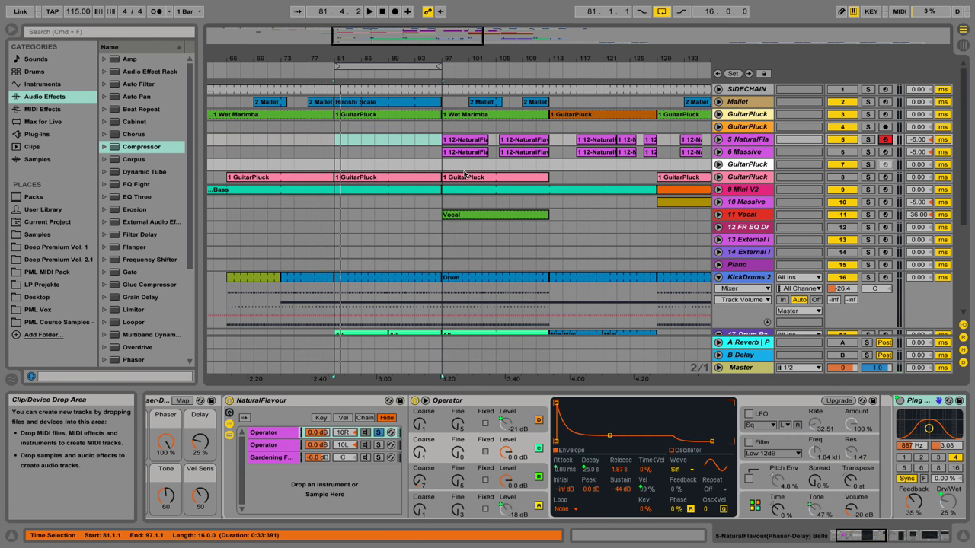
click(361, 105)
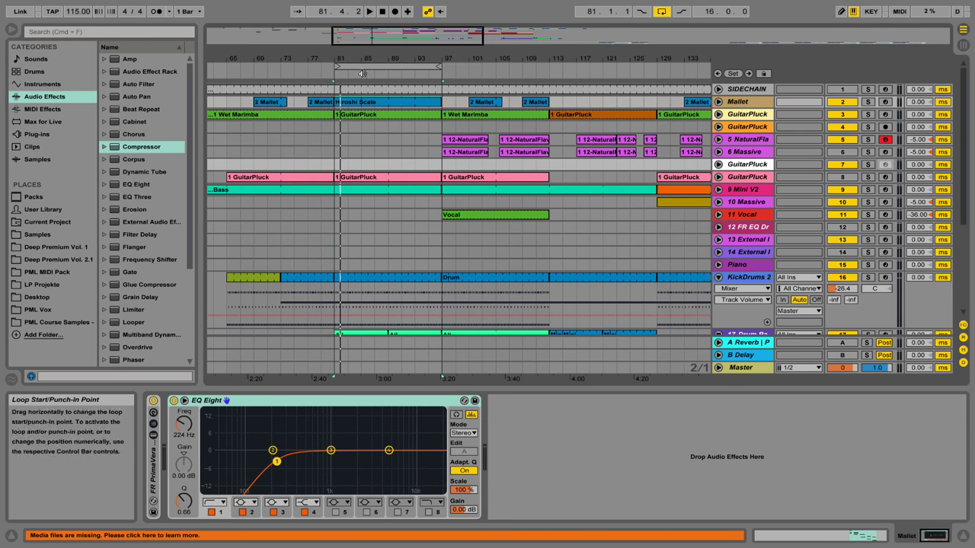
key(space)
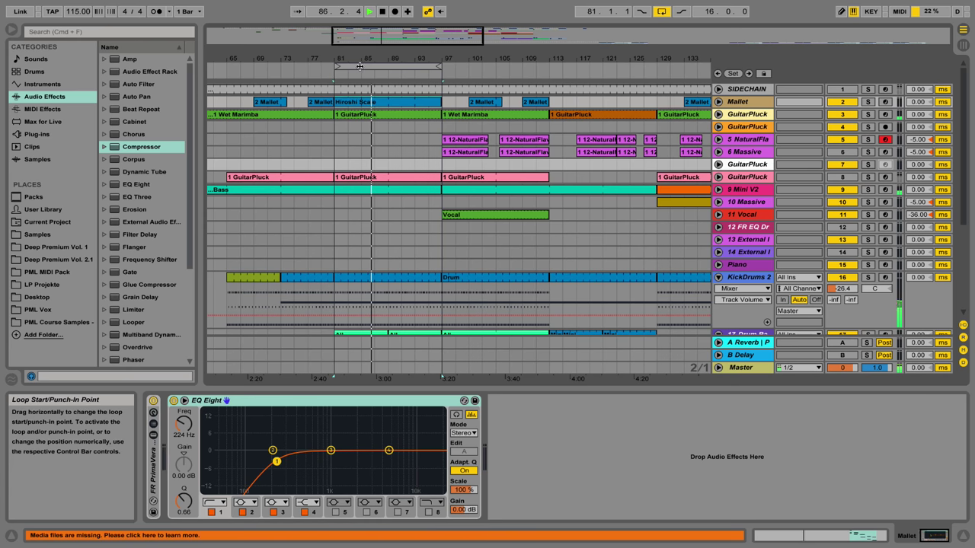
Reopen the notes of the NaturalFlavour clip at bar 97 and return to the track's device chain
click(469, 144)
double_click(469, 144)
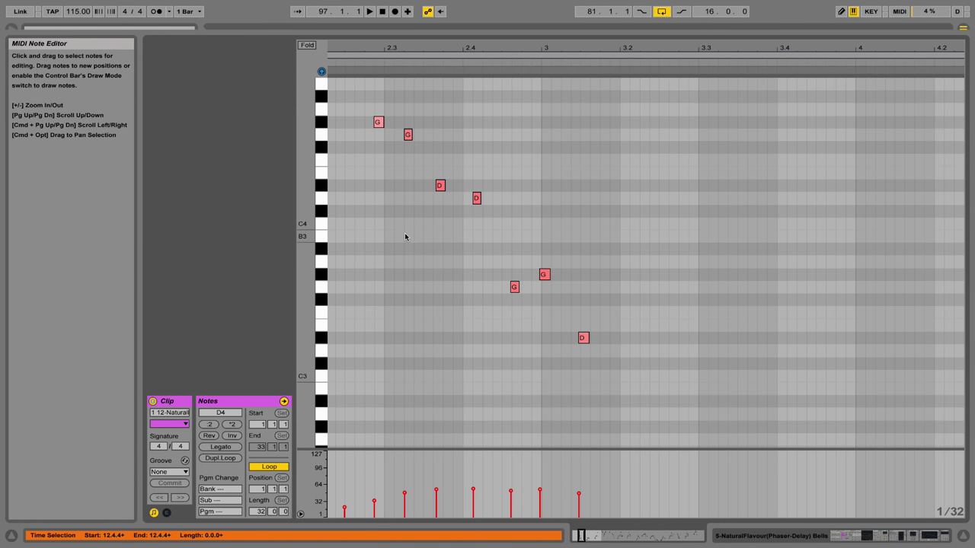
click(915, 536)
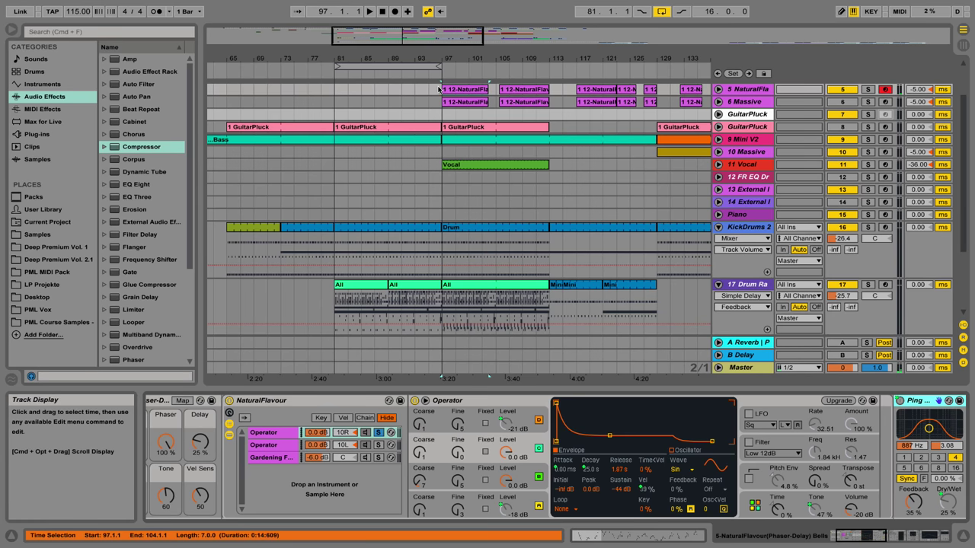
click(336, 114)
scroll(335, 121, up, 3)
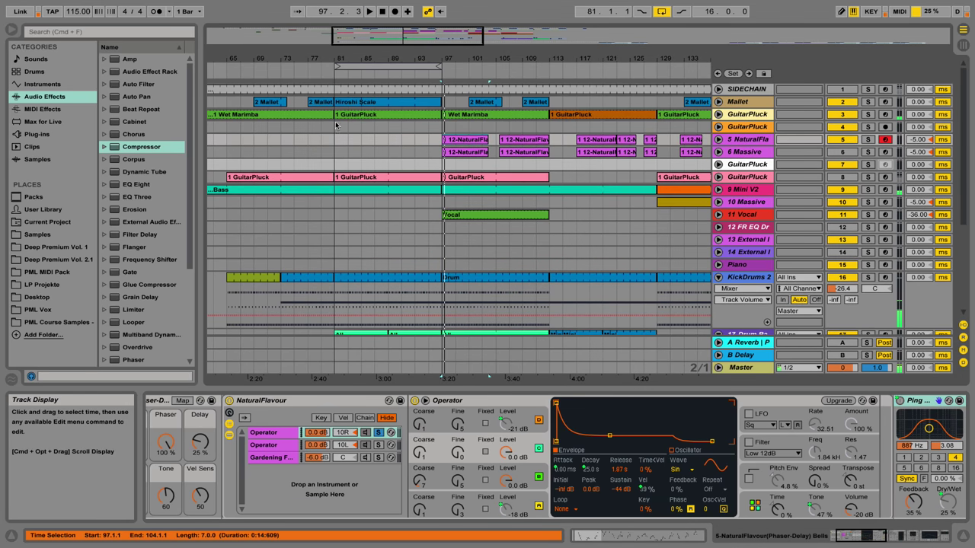
click(337, 149)
key(space)
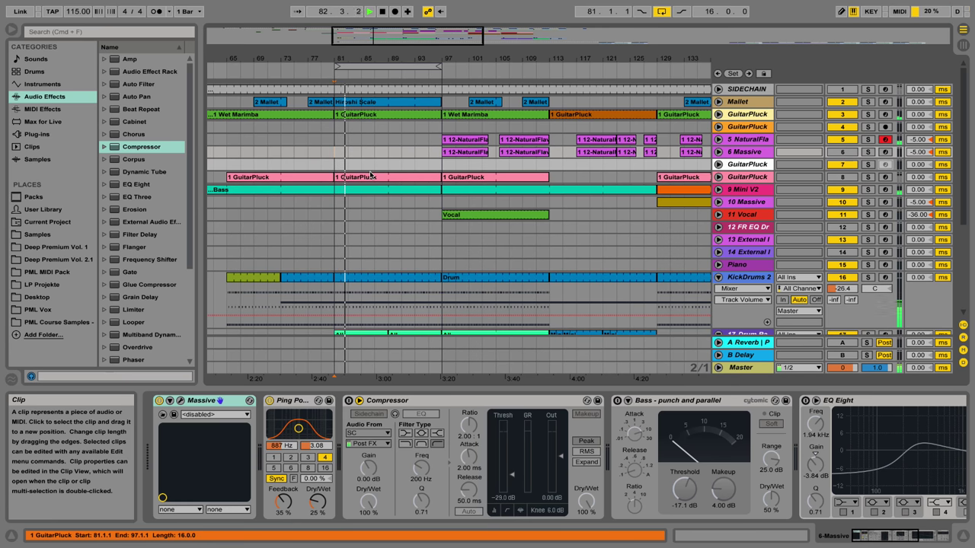
double_click(457, 156)
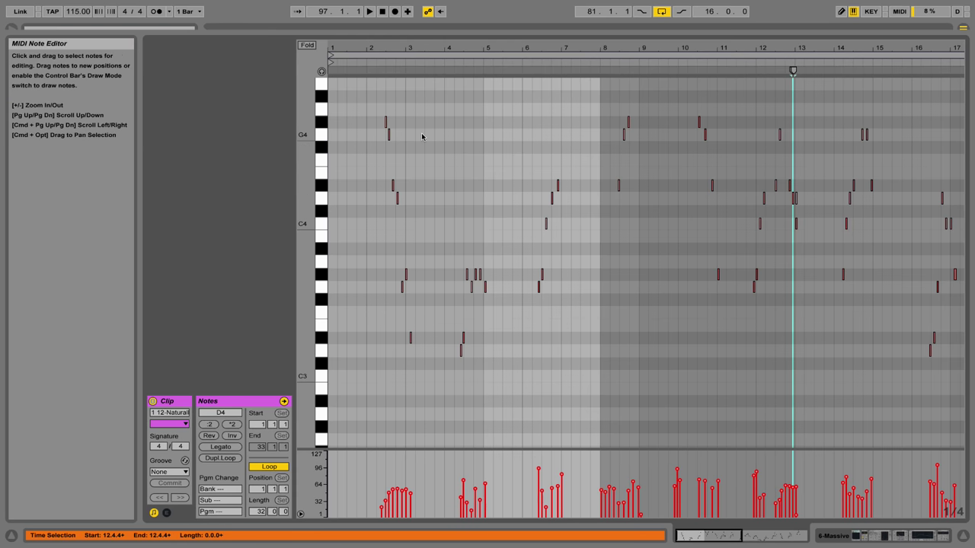
drag(382, 48, 382, 59)
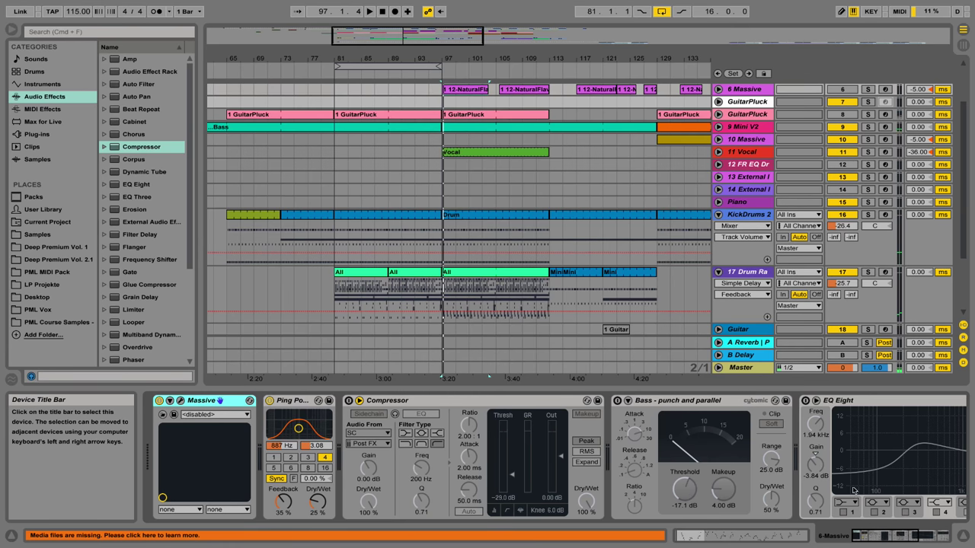
Insert an empty MIDI clip on the 6 Massive track from bar 81 to bar 97
scroll(380, 153, up, 2)
mouse_move(349, 131)
mouse_down()
mouse_move(438, 131)
mouse_move(354, 129)
mouse_up()
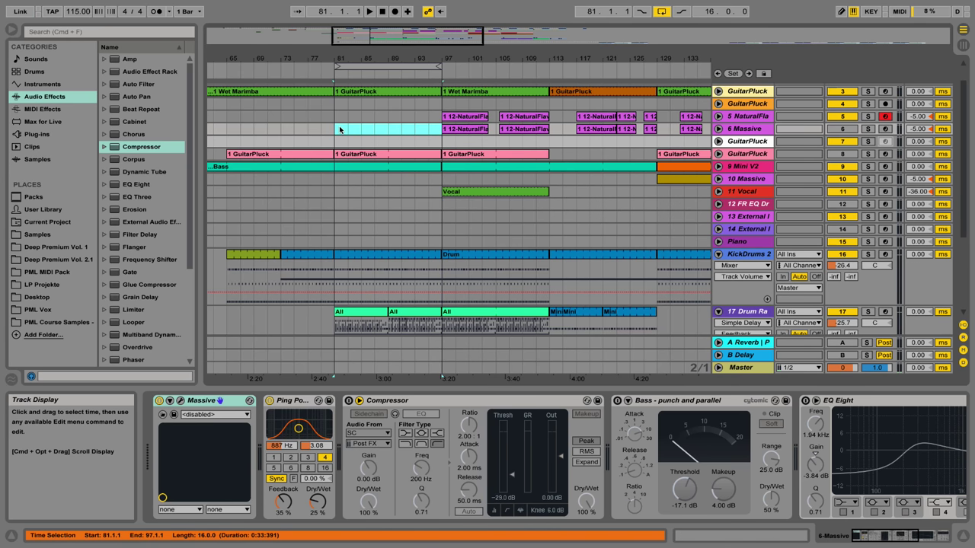
key(super+shift+m)
right_click(343, 128)
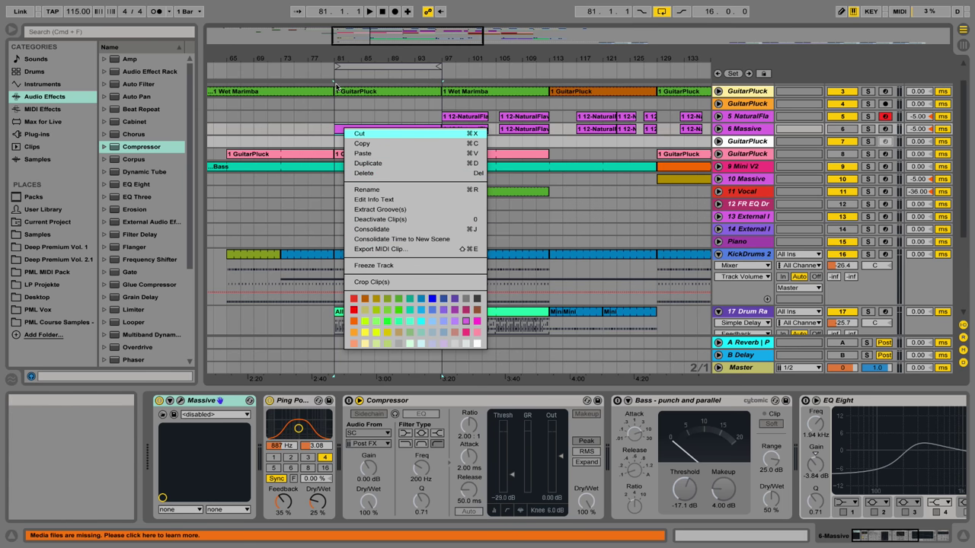
click(268, 129)
drag(286, 133, 305, 131)
right_click(302, 132)
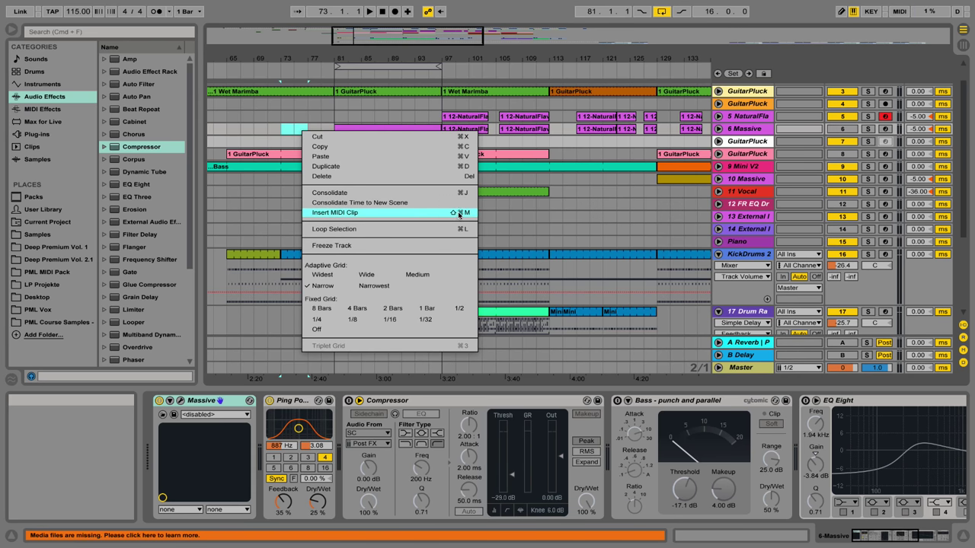
click(422, 87)
Move the empty clip from 6 Massive up to the 5 NaturalFlavour track and open it for note editing
double_click(390, 130)
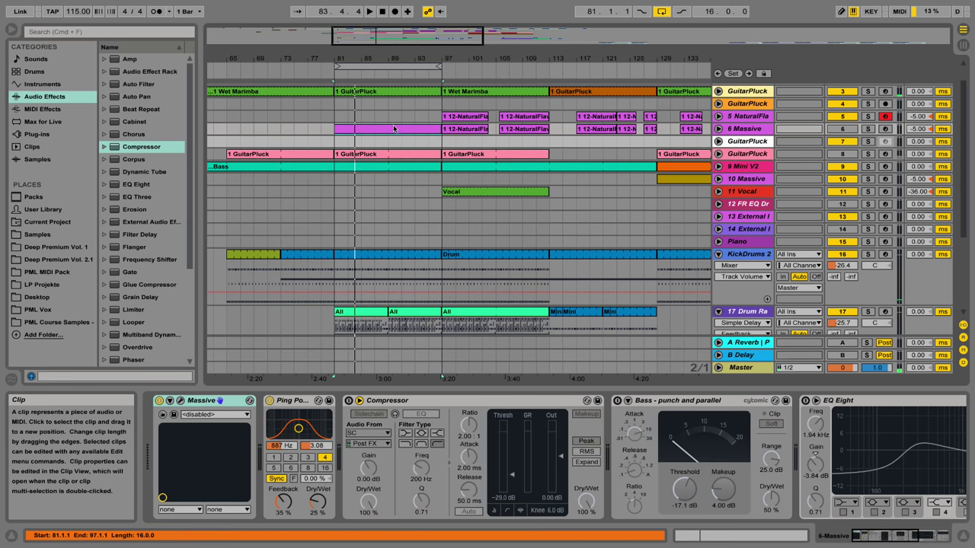
drag(391, 128, 392, 121)
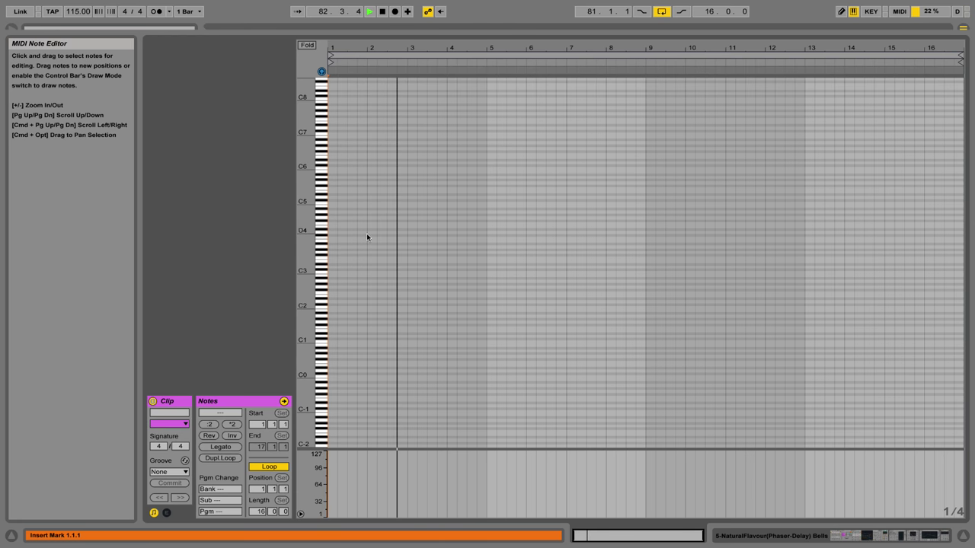
drag(308, 245, 332, 238)
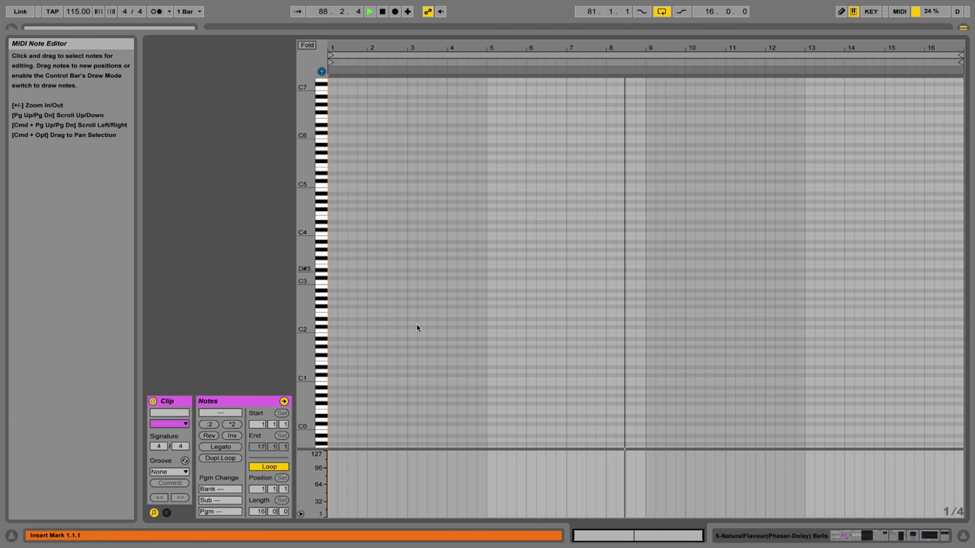
Listen to the arrangement from bar 81 and return to the empty NaturalFlavour clip's note editor
key(space)
key(Tab)
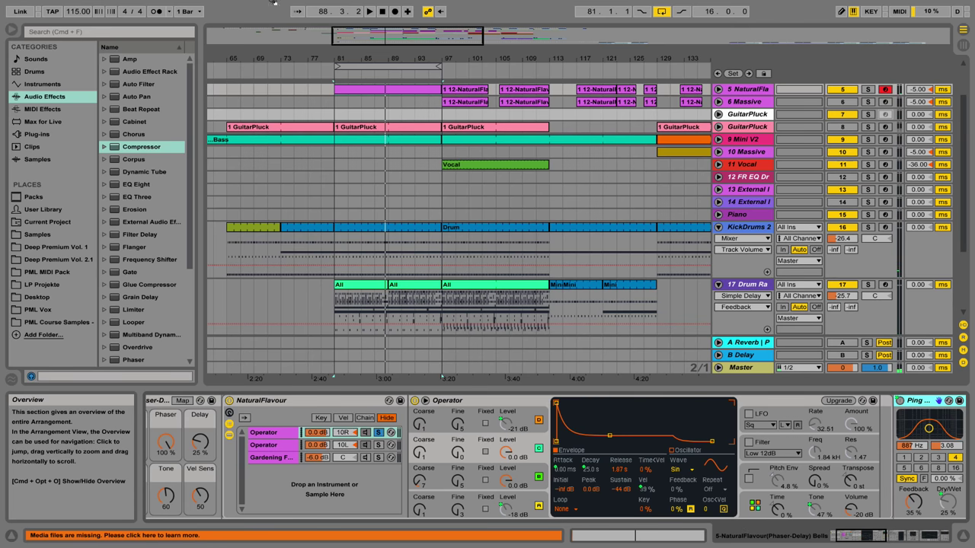
scroll(533, 190, up, 3)
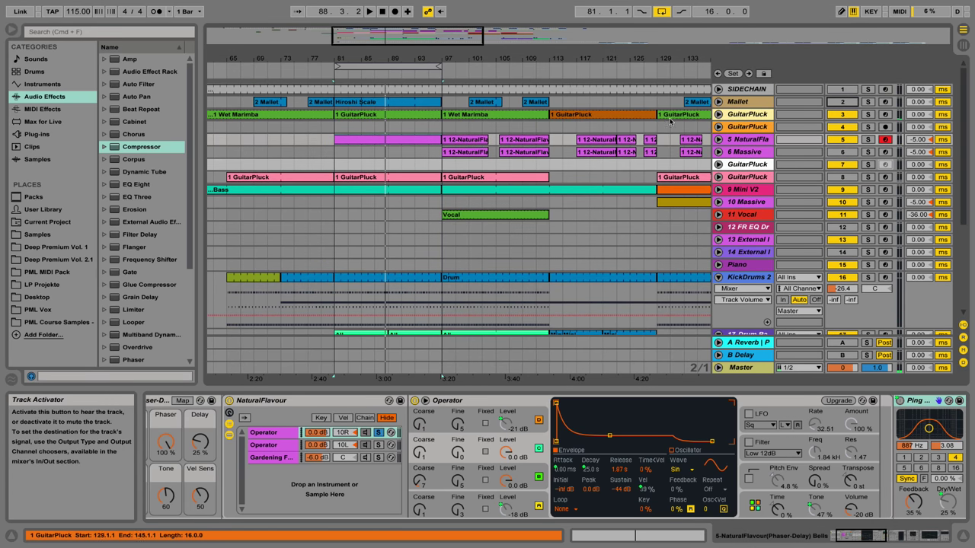
key(space)
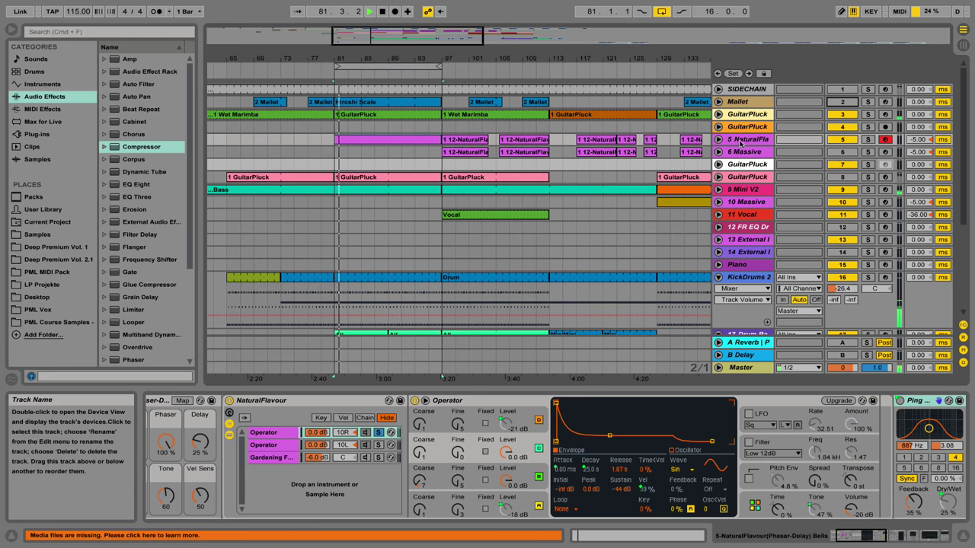
key(Tab)
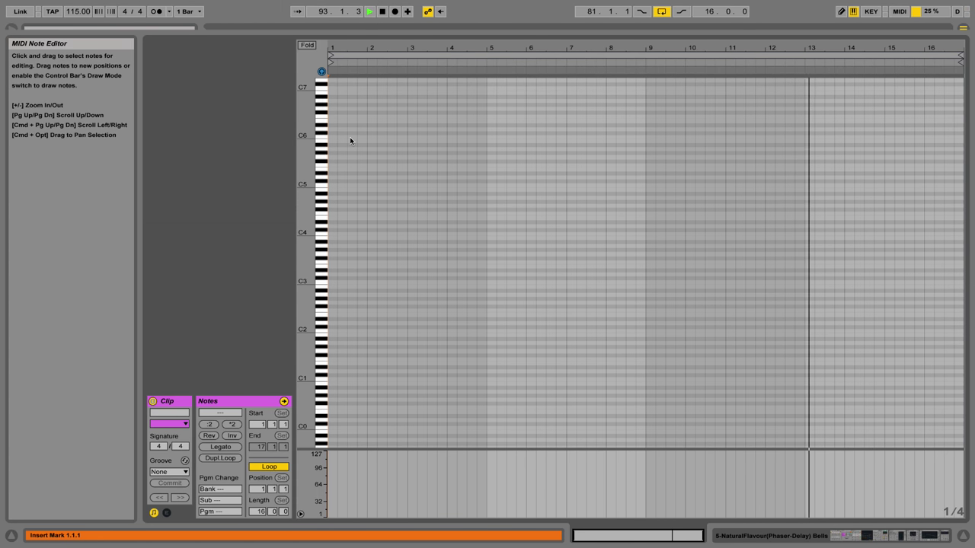
key(space)
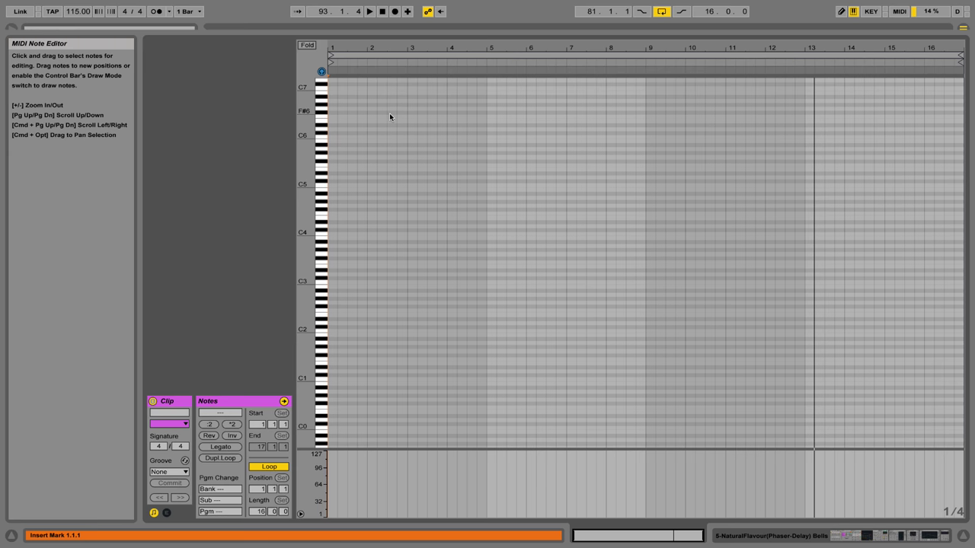
Audition melody notes on NaturalFlavour with the computer MIDI keyboard, using C3, D3, D#3, G3 and C4
key(a)
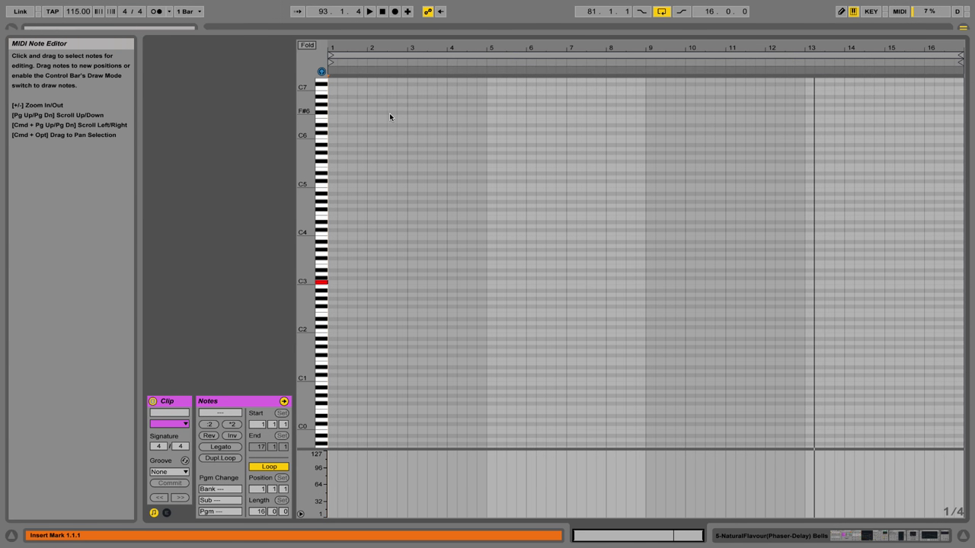
key(s)
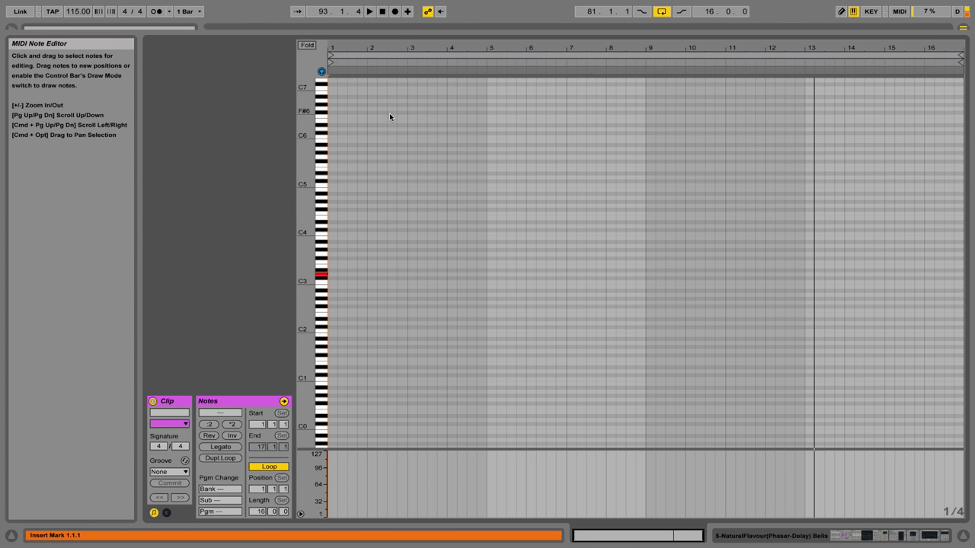
key(s)
key(e)
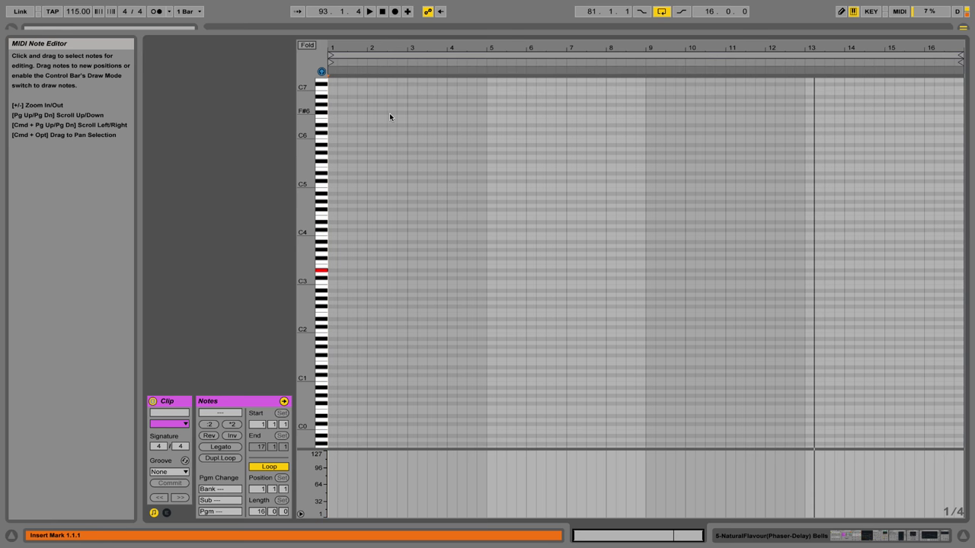
key(g)
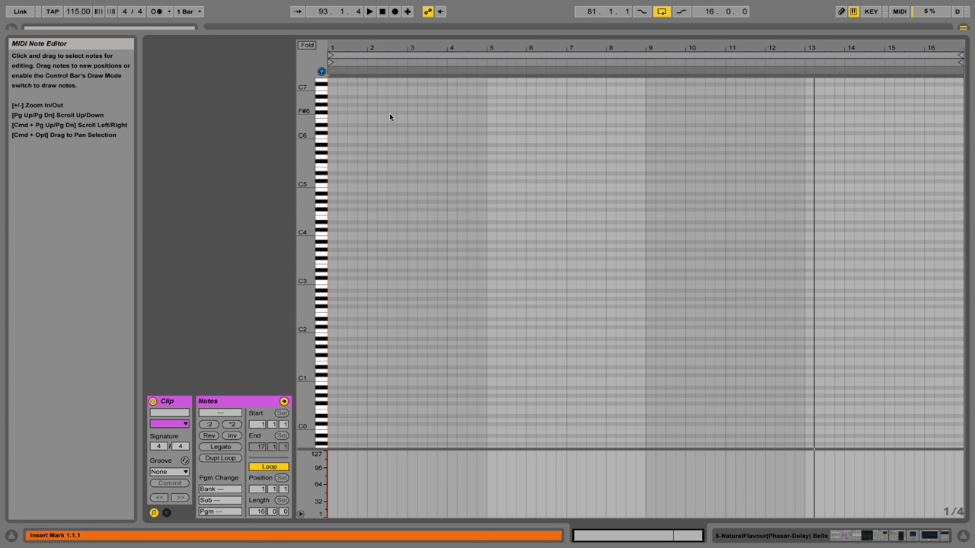
key(g)
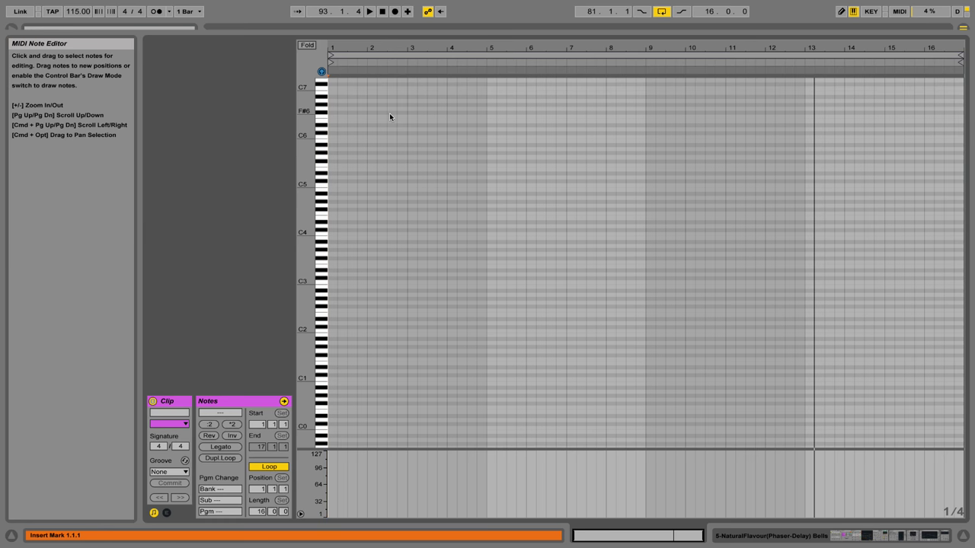
key(g)
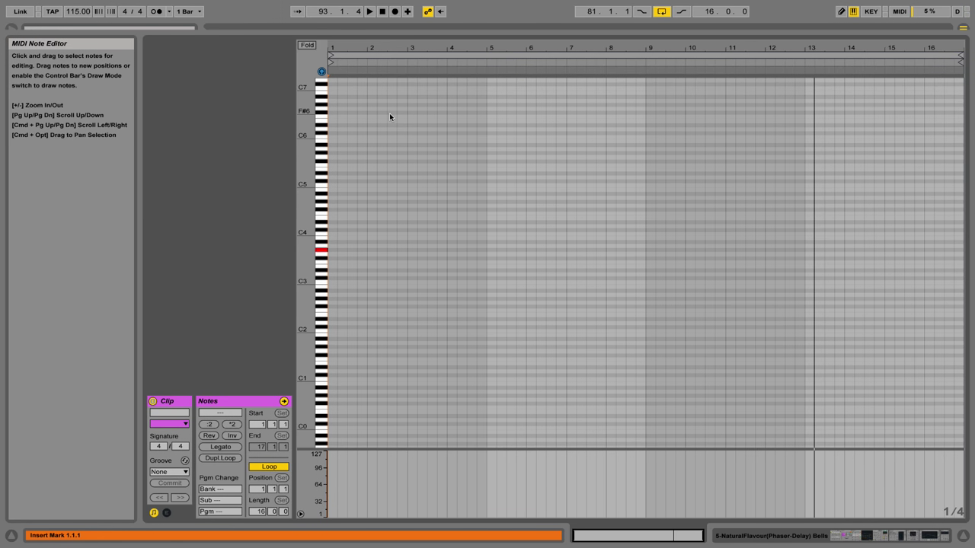
key(k)
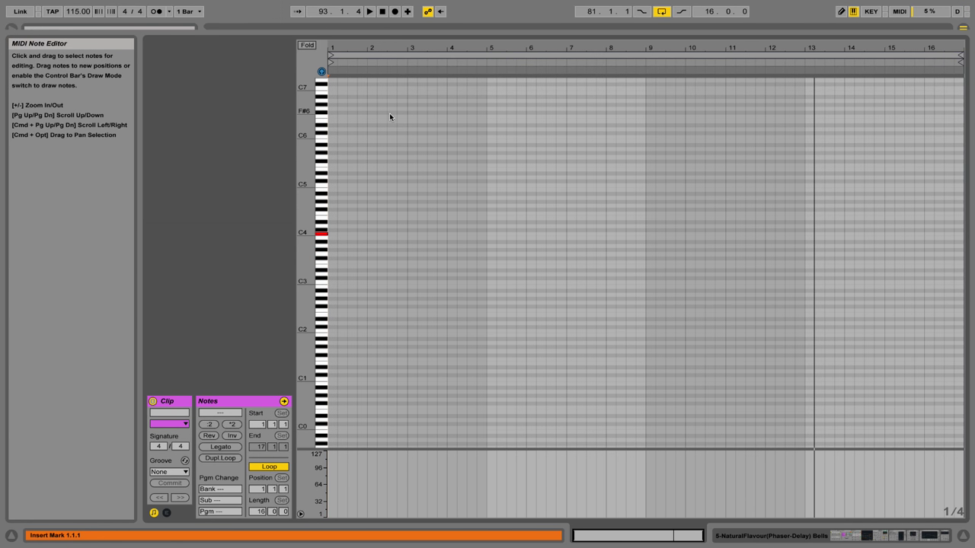
key(k)
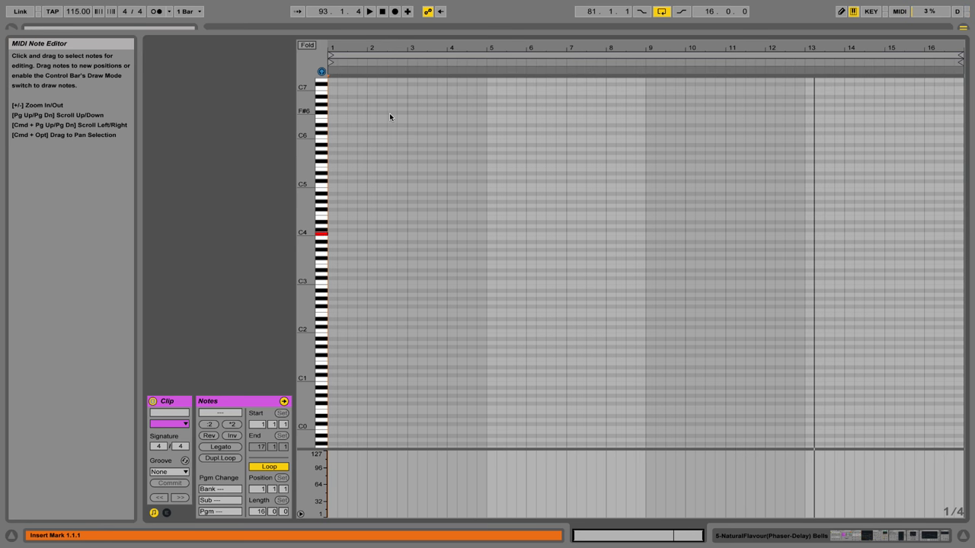
key(g)
key(s)
key(a)
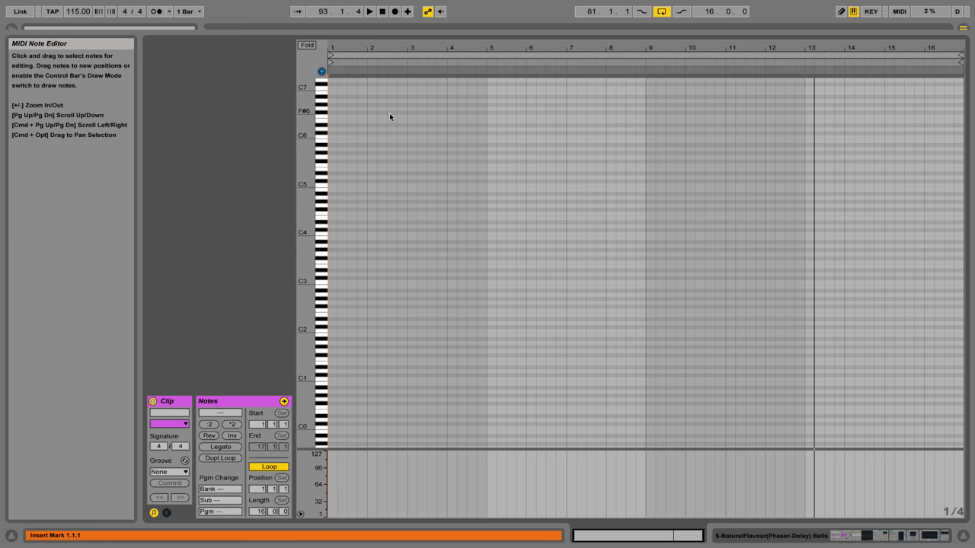
key(a)
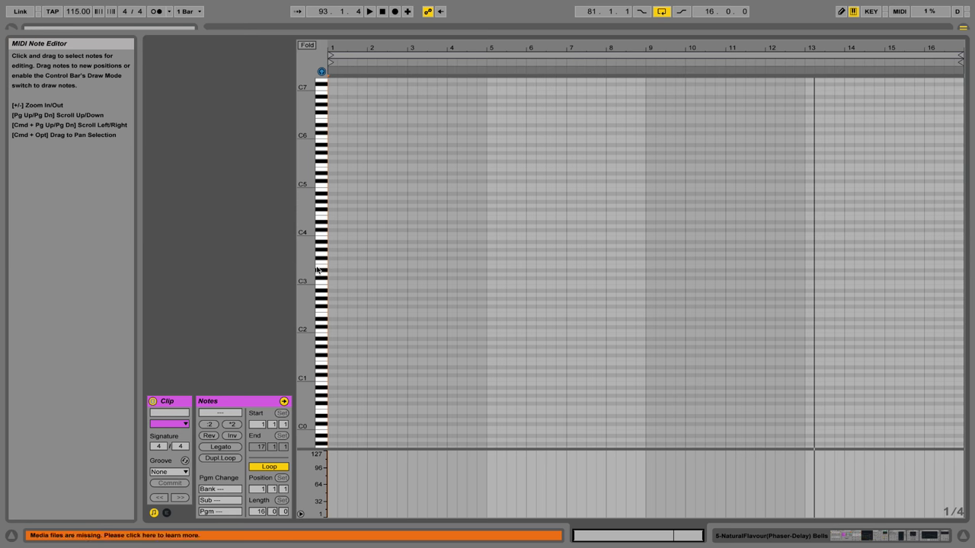
Return to the arrangement and play briefly from bar 81
click(360, 259)
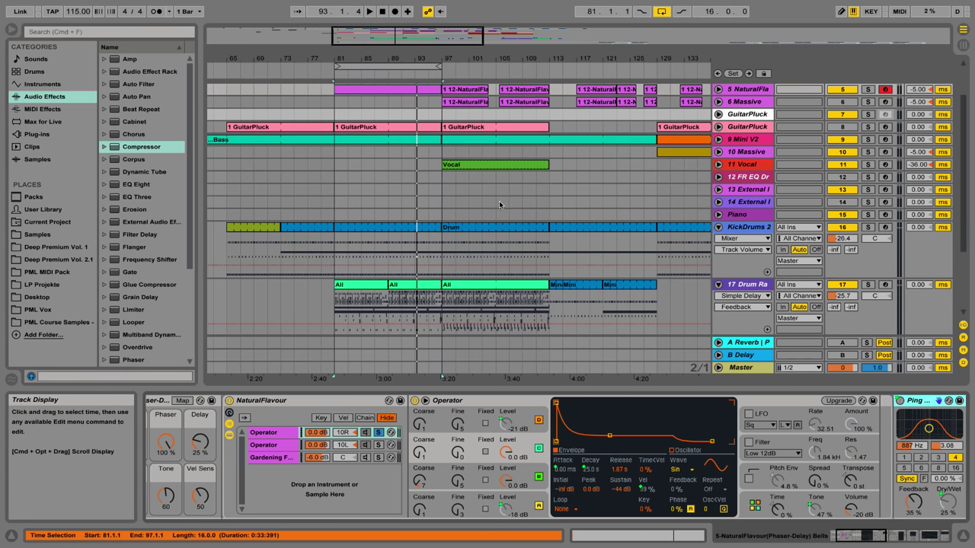
scroll(499, 204, up, 2)
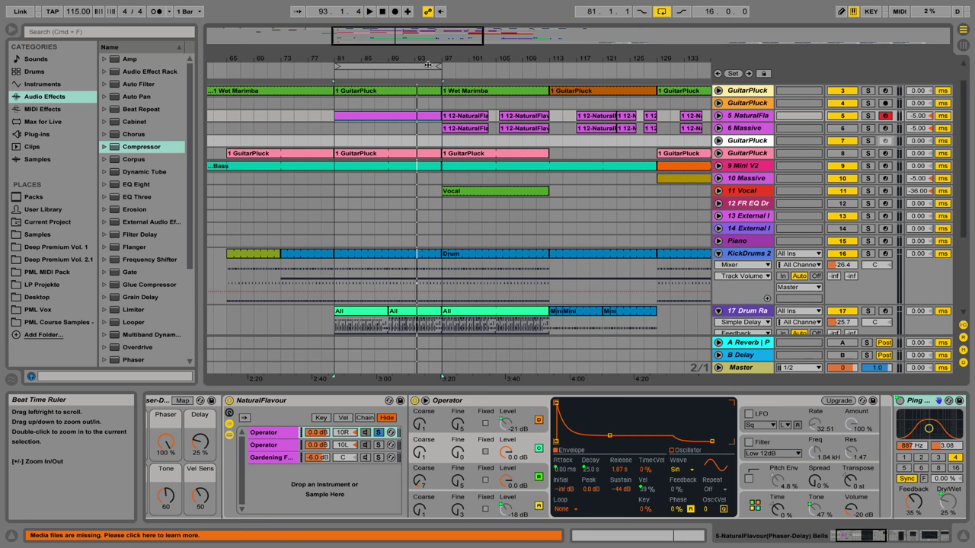
drag(426, 60, 425, 58)
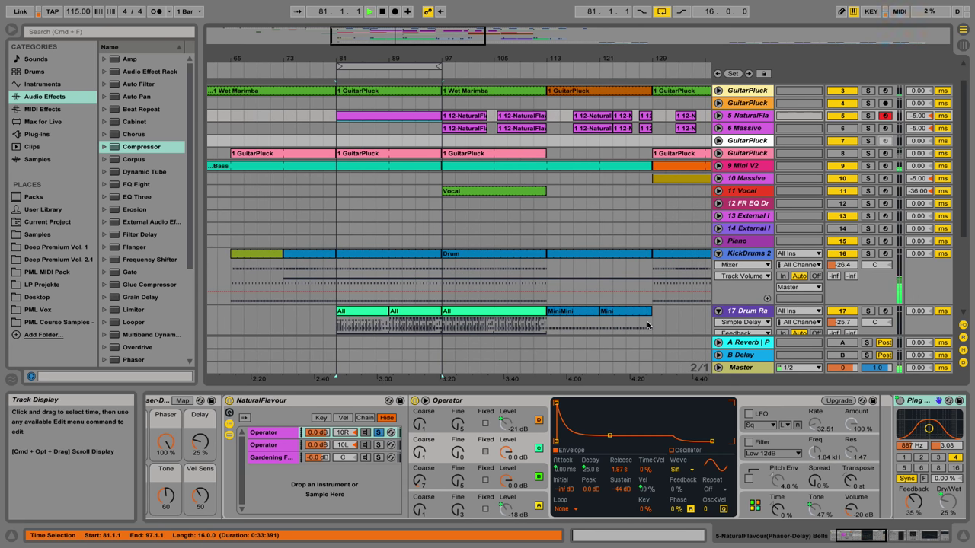
key(space)
Examine the NaturalFlavour rack's Operator, comparing the settings of oscillators B and C
drag(868, 536, 862, 536)
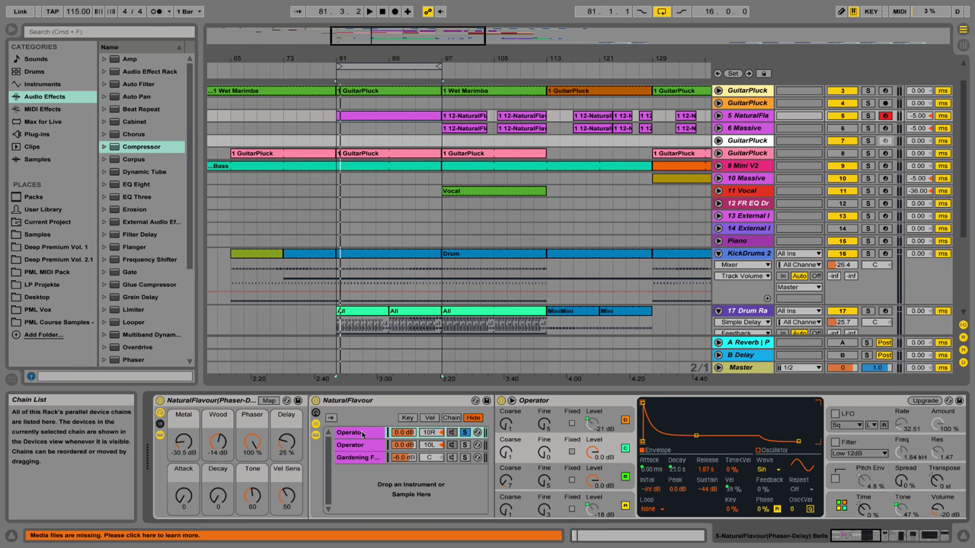
click(618, 466)
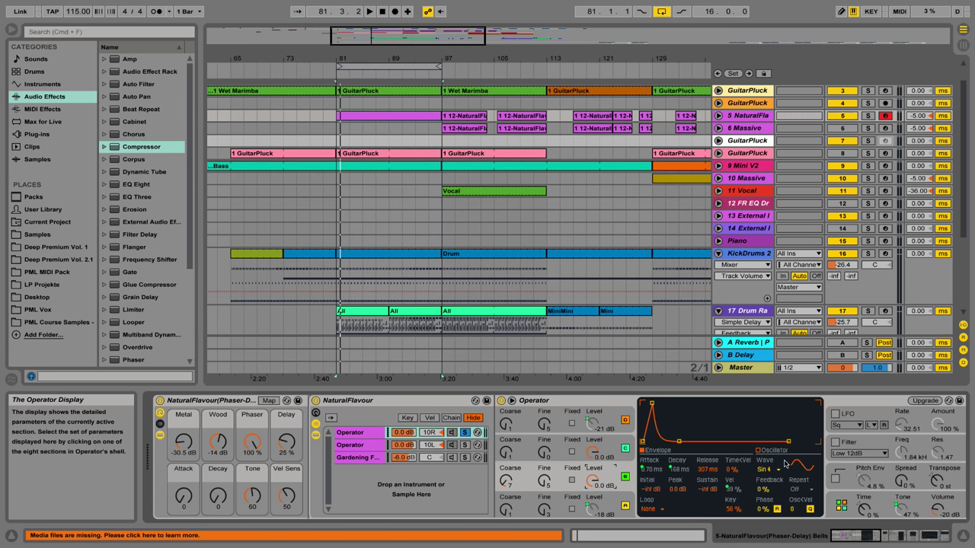
click(625, 448)
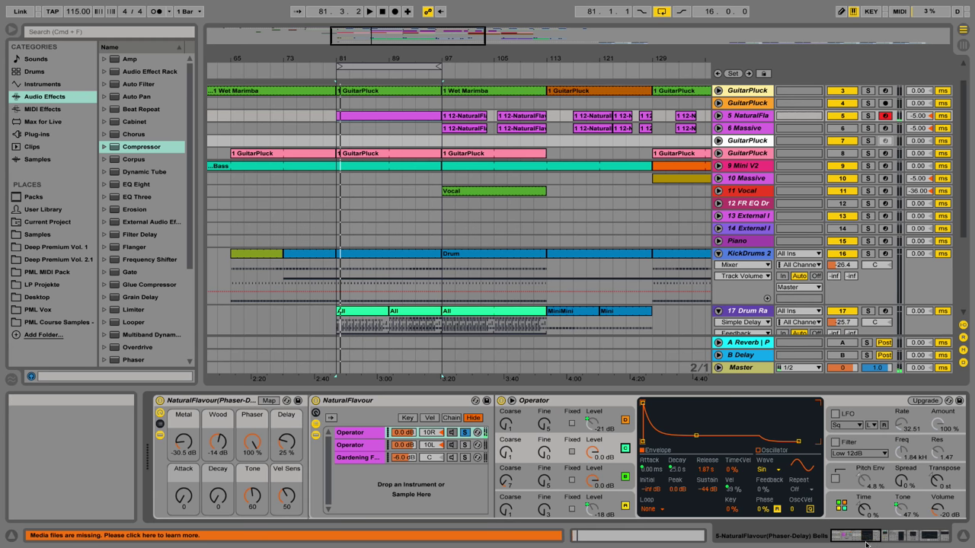
drag(867, 538, 887, 539)
Select the 5 NaturalFlavour clip at bar 97 and play from there
click(374, 112)
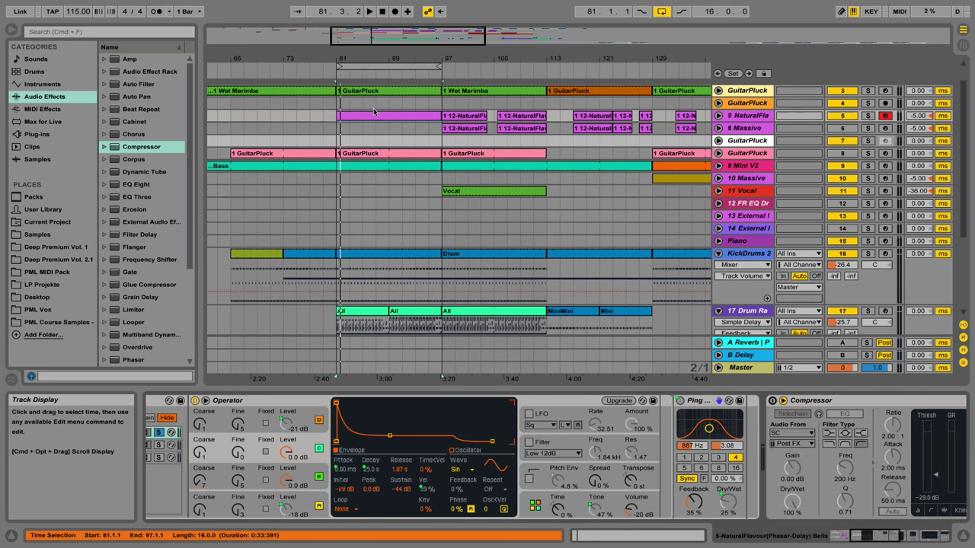
click(472, 116)
key(space)
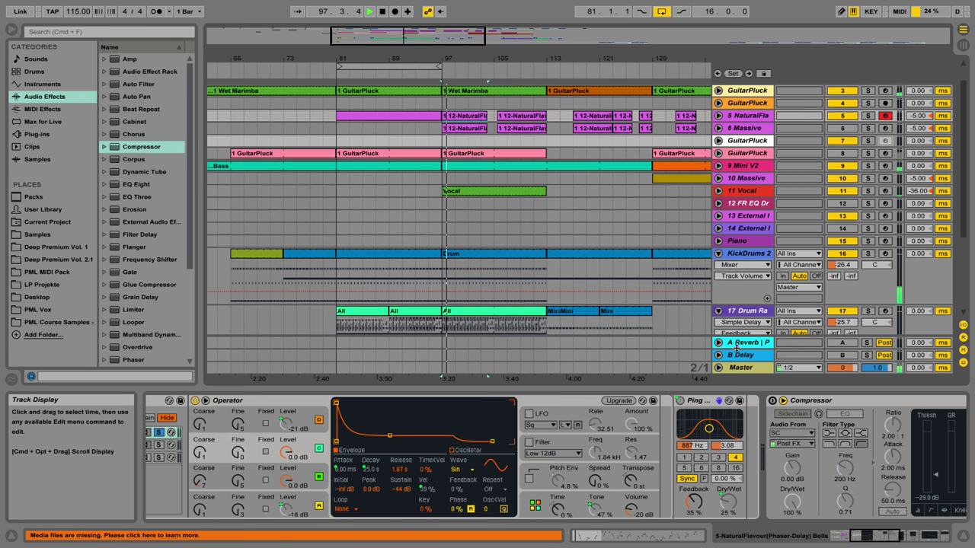
Replace the EQ Eight on 5 NaturalFlavour with a default one and set its low cut to 216 Hz with Q 0.51
drag(878, 535, 929, 536)
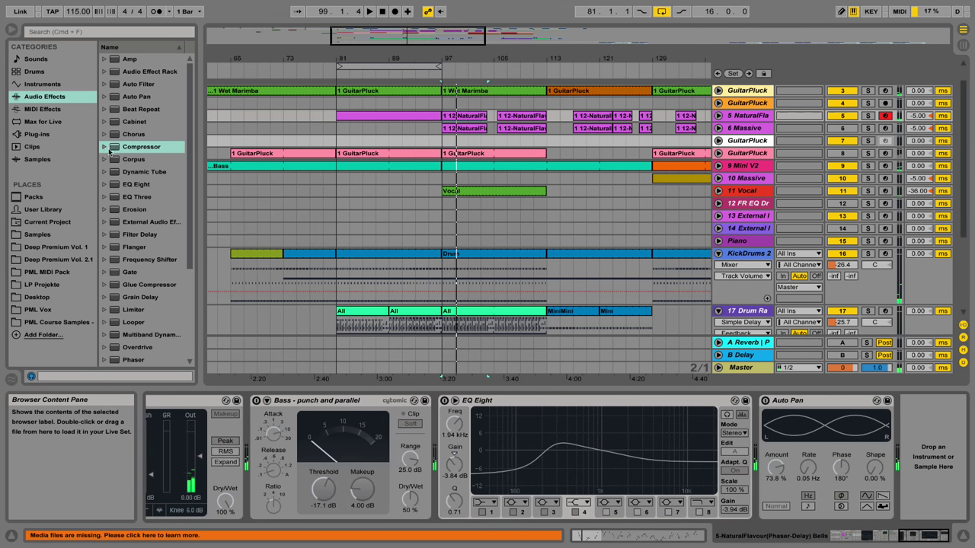
drag(150, 191, 403, 288)
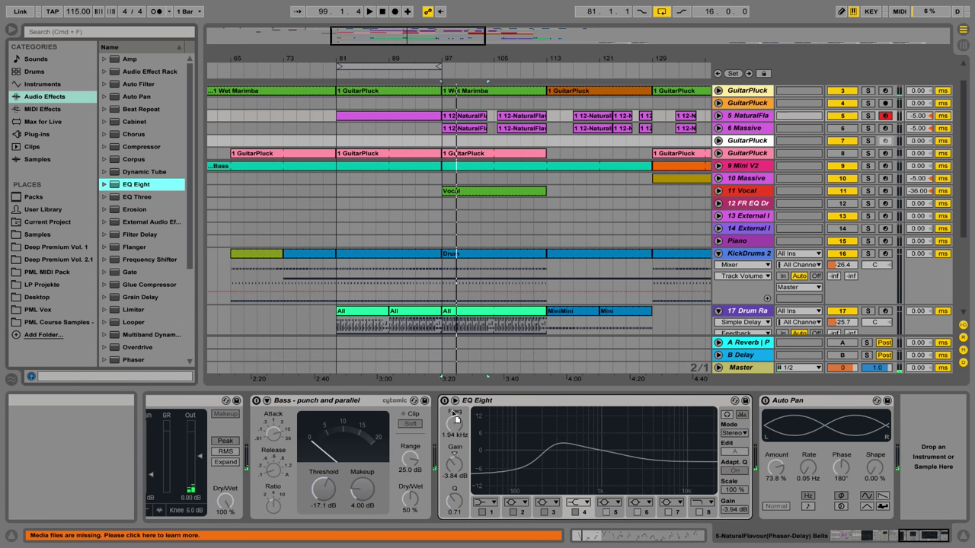
drag(464, 409, 464, 411)
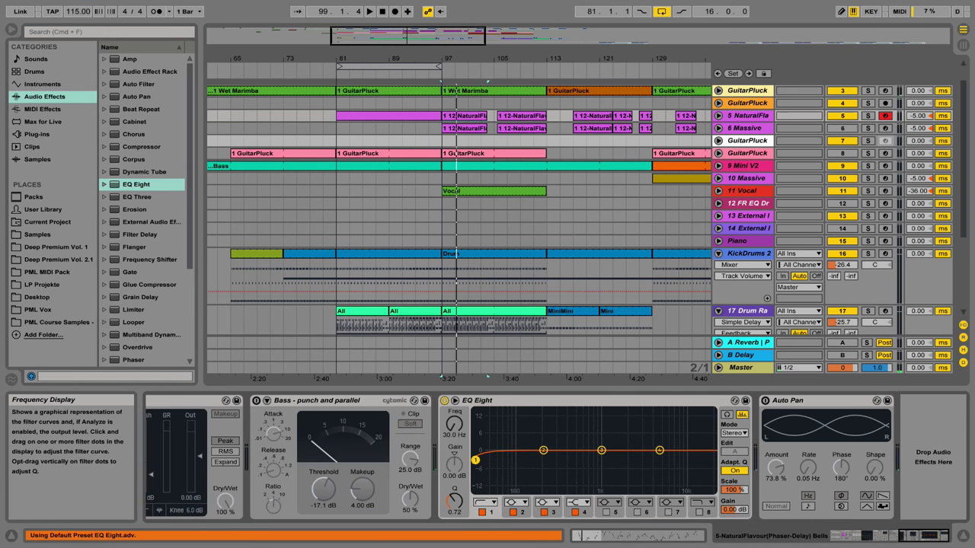
drag(527, 464, 530, 466)
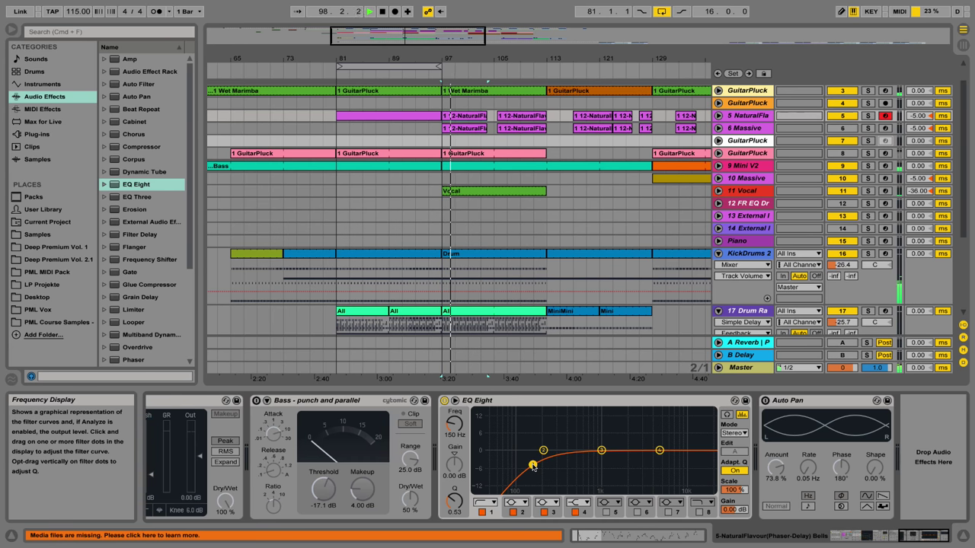
drag(532, 467, 545, 467)
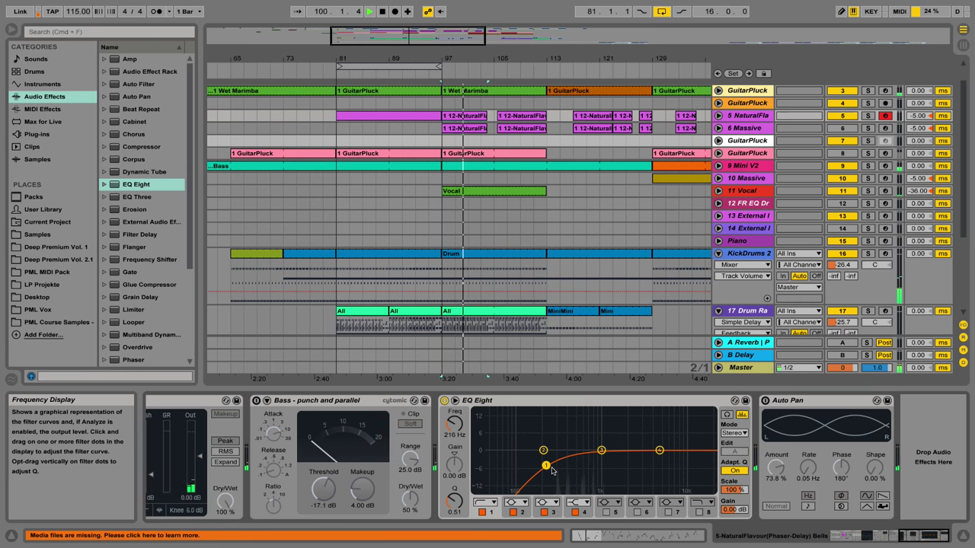
Open the notes of the 5 NaturalFlavour clip near bar 105
double_click(509, 116)
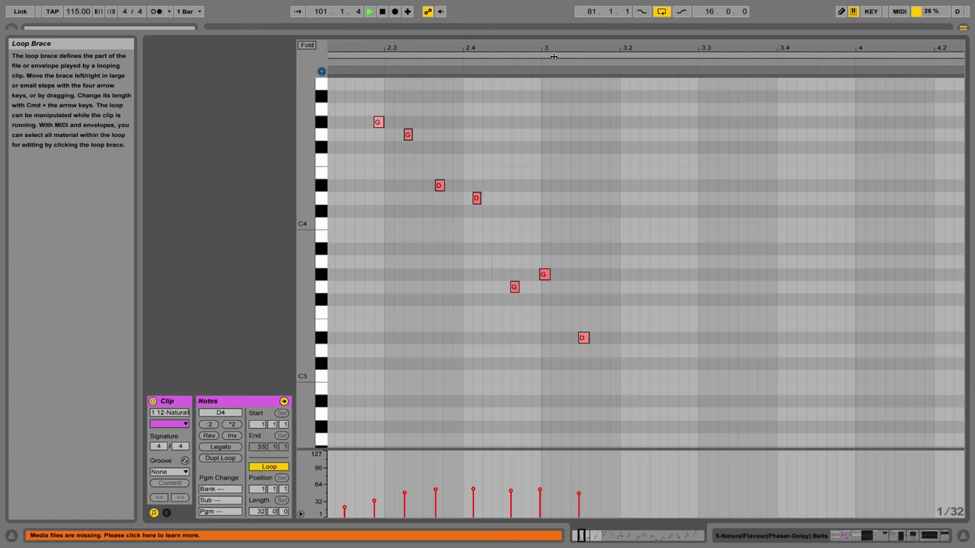
Return from the 5 NaturalFlavour clip's notes to the arrangement and move the 16-bar loop to start at bar 97
drag(554, 48, 435, 42)
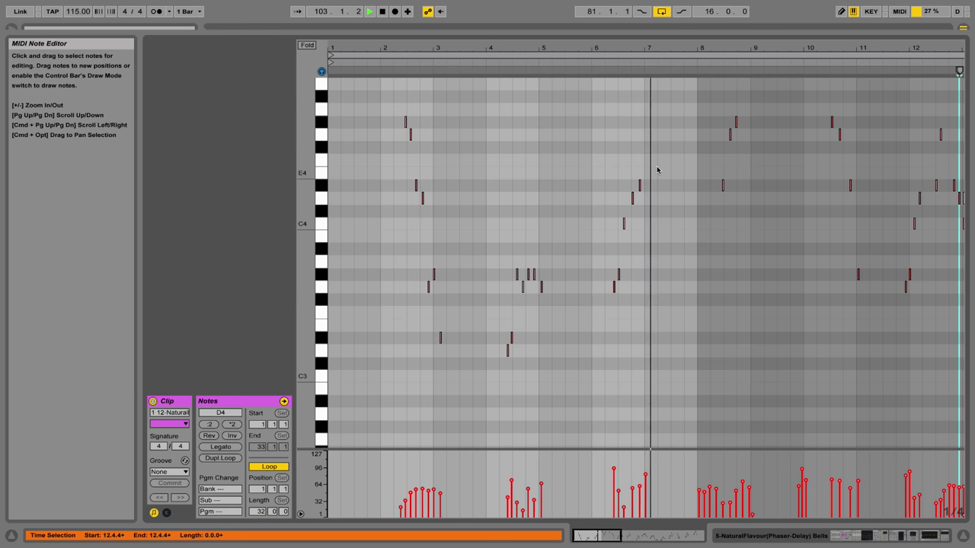
click(876, 535)
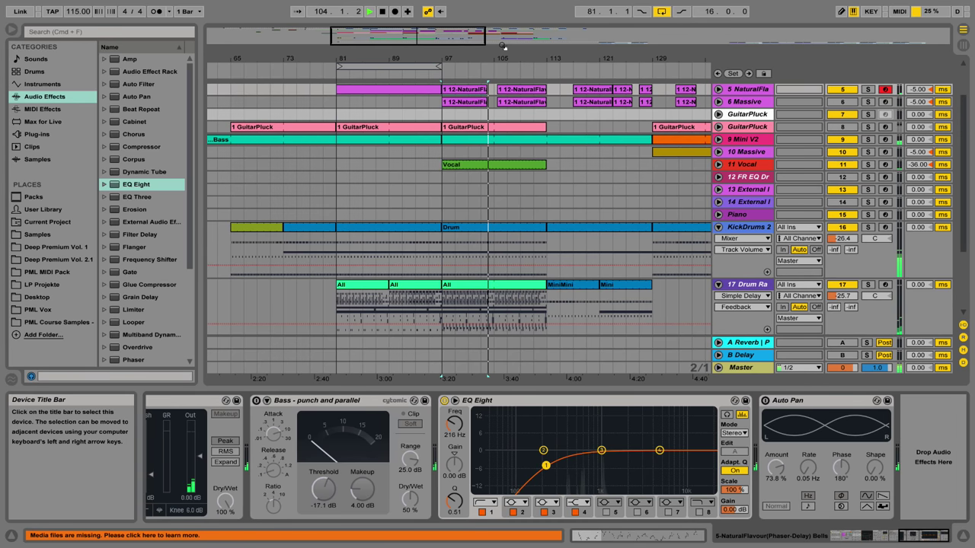
scroll(533, 137, up, 3)
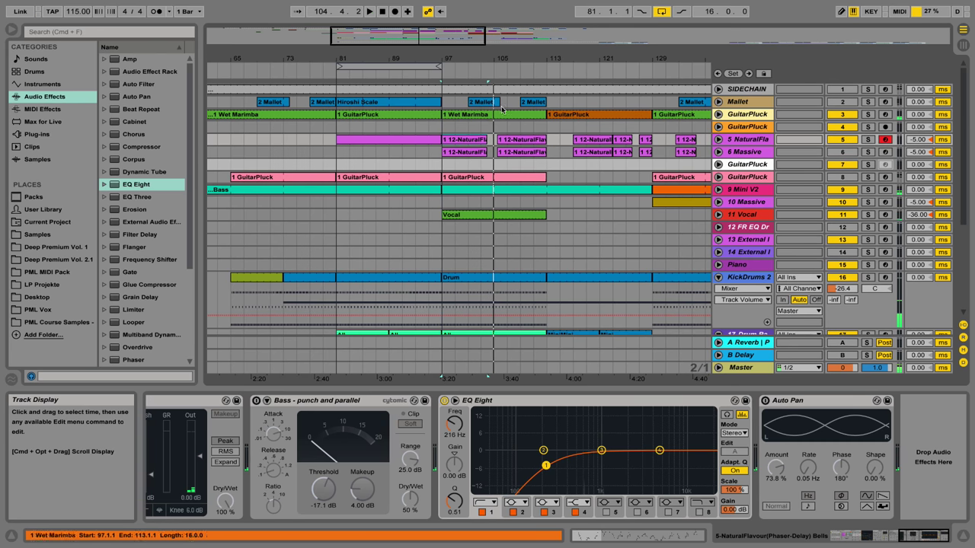
drag(424, 65, 531, 66)
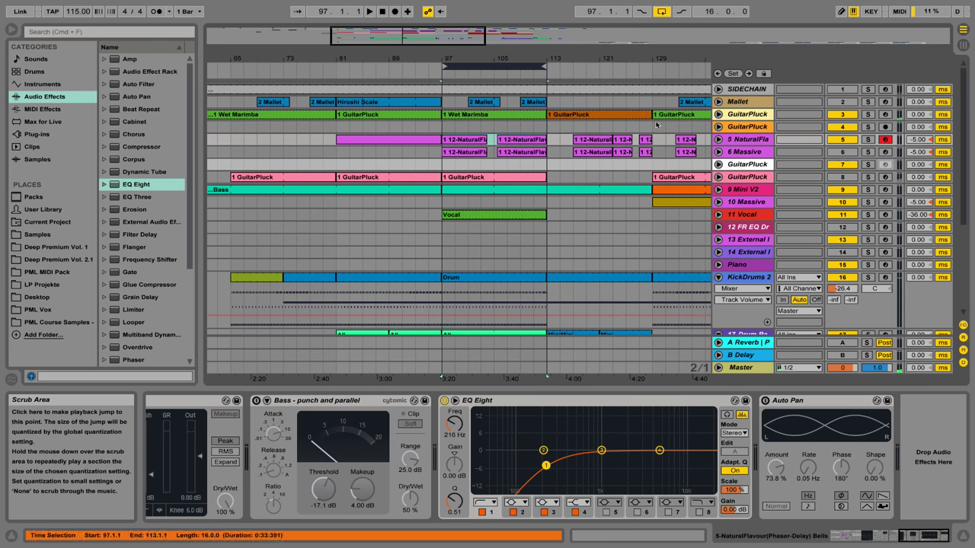
Examine the Mallet track's device chain from the NaturalFlavour rack through the Compressor to the final EQ Eight
click(699, 115)
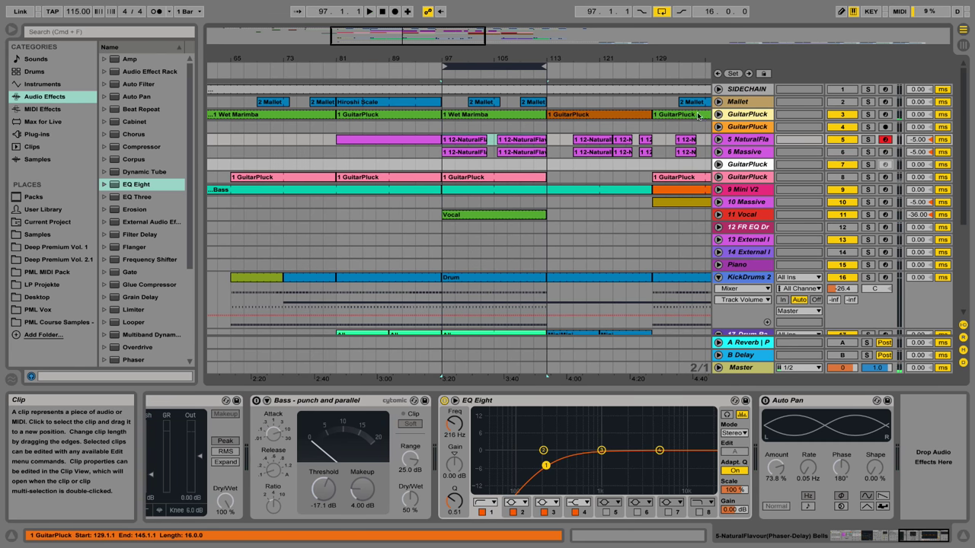
click(788, 107)
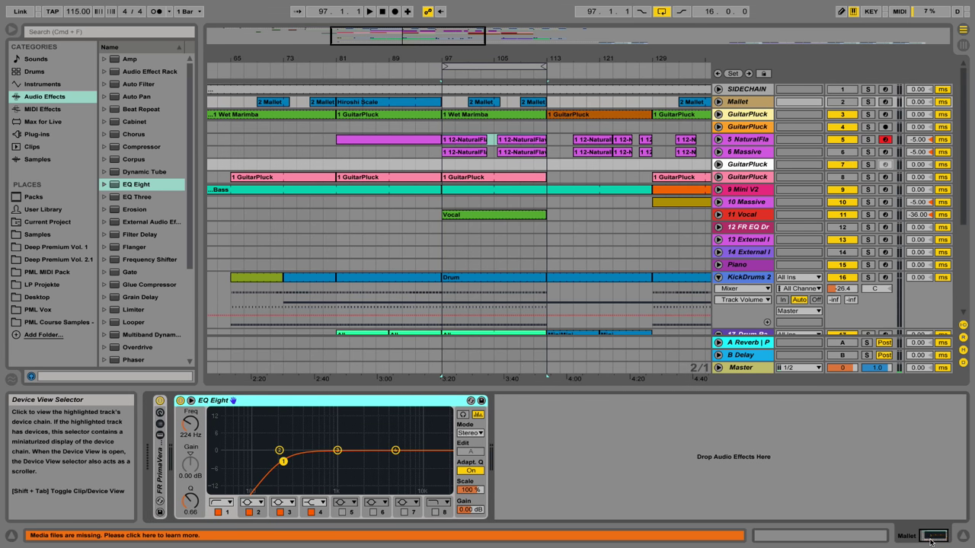
click(148, 454)
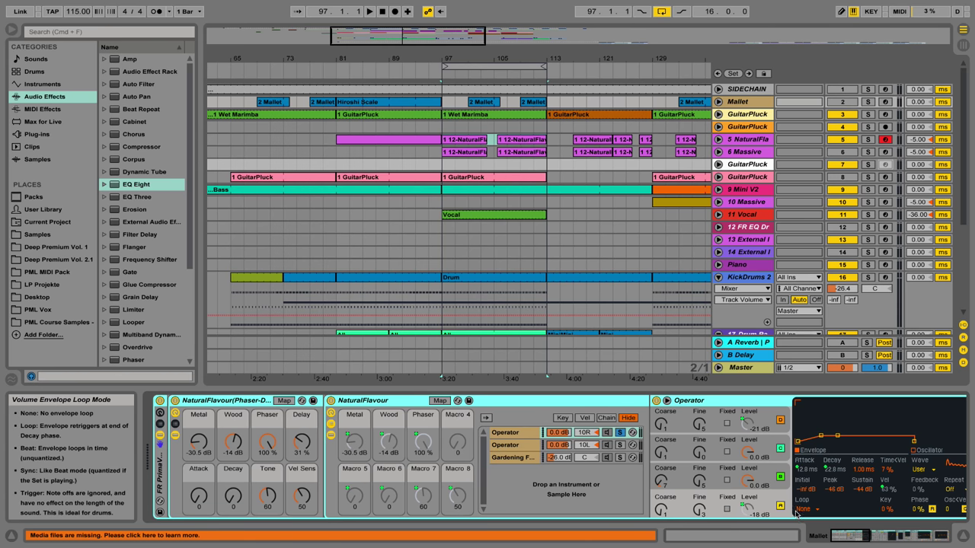
click(876, 538)
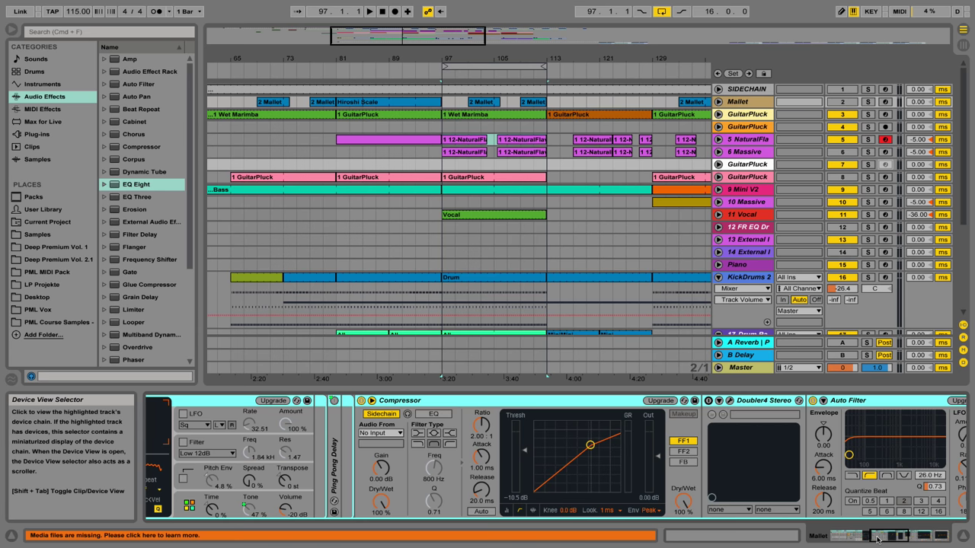
drag(876, 539, 921, 538)
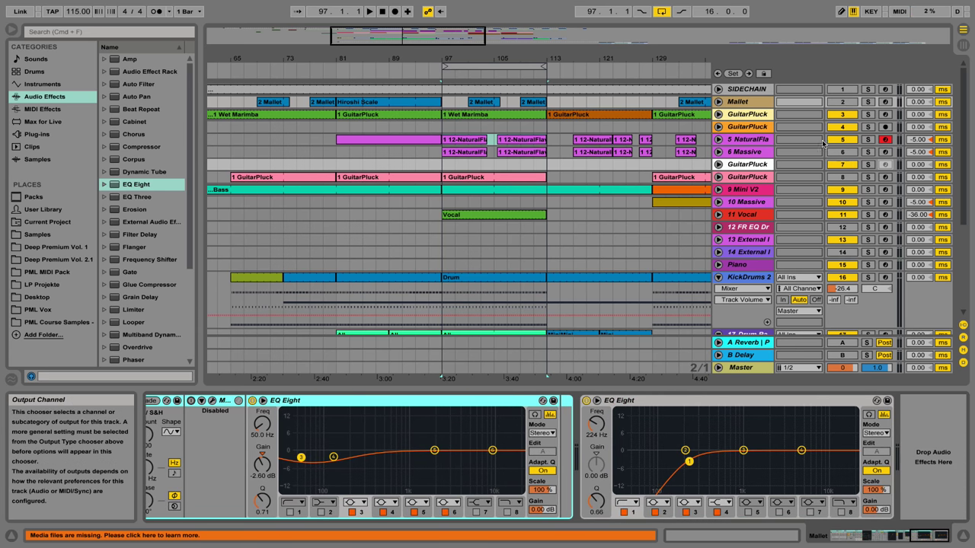
Activate and solo the Mallet track, play from its clip at bar 101, and unfold the track
click(480, 104)
key(space)
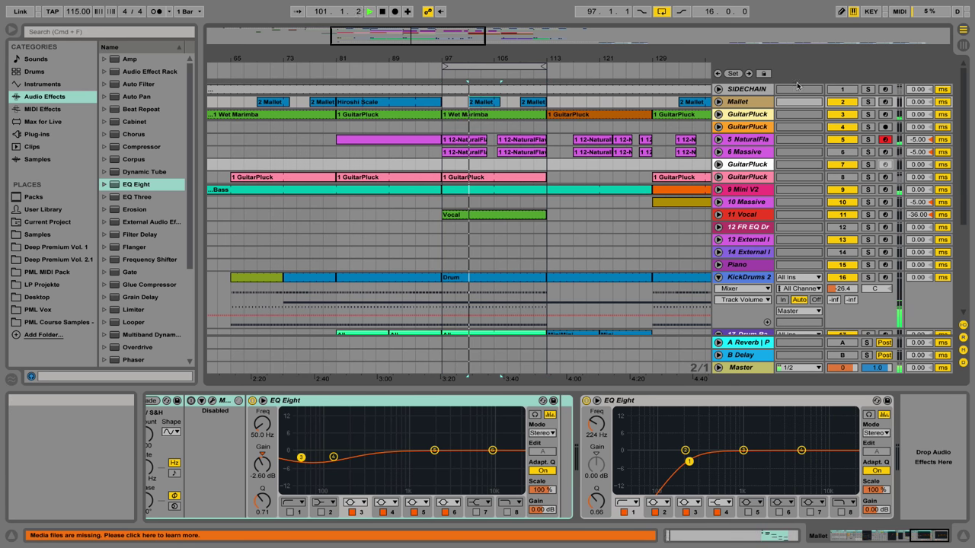
click(867, 101)
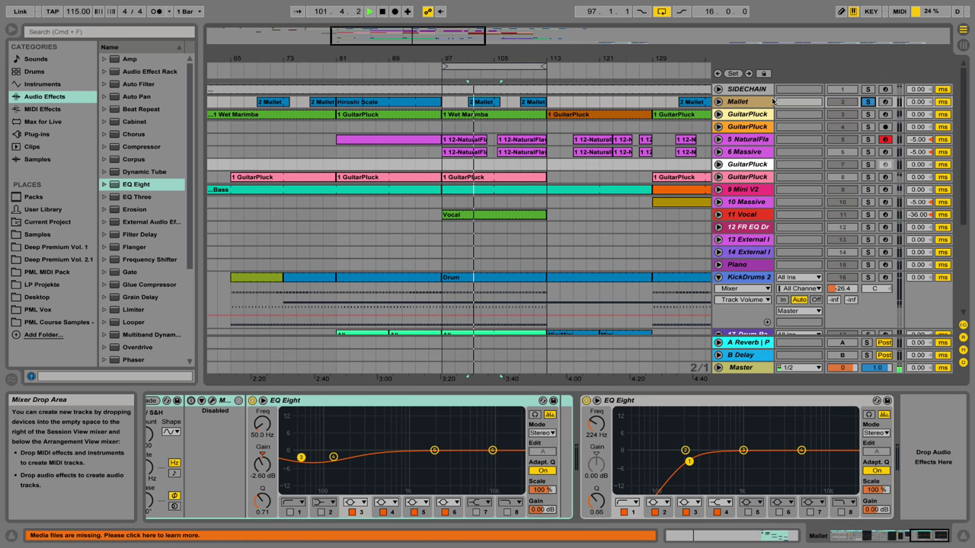
click(718, 102)
Open the notes of the 2 Mallet clip at bar 101 and play its closing phrase up close
double_click(485, 102)
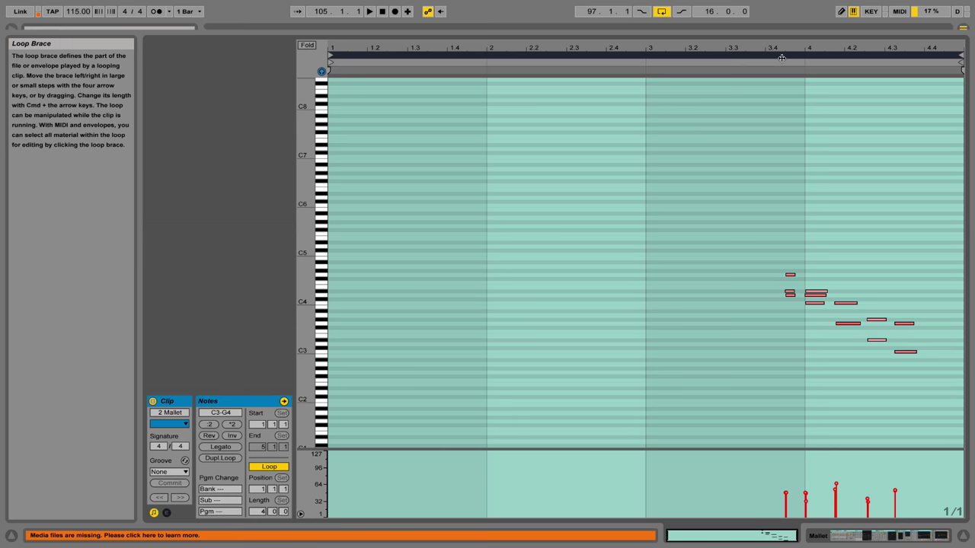
click(780, 61)
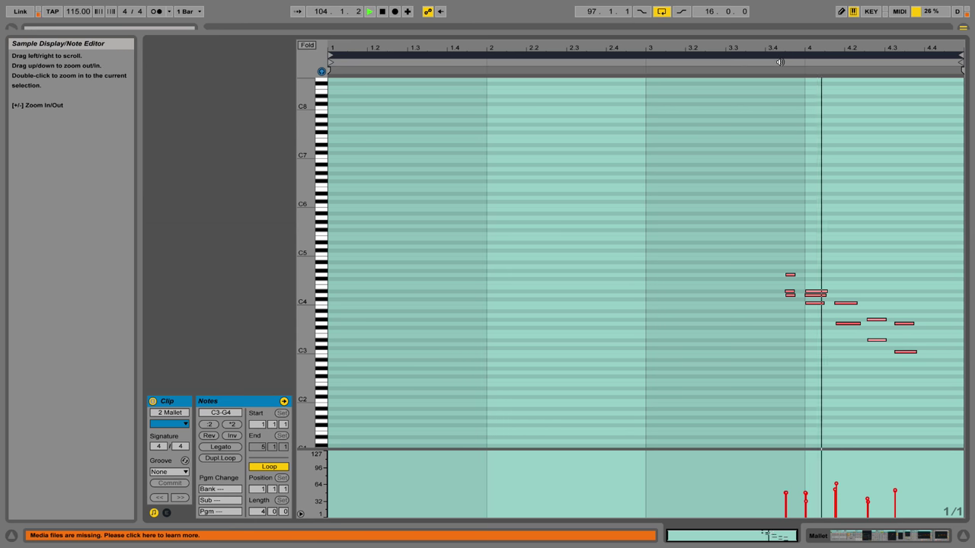
key(space)
drag(303, 296, 352, 235)
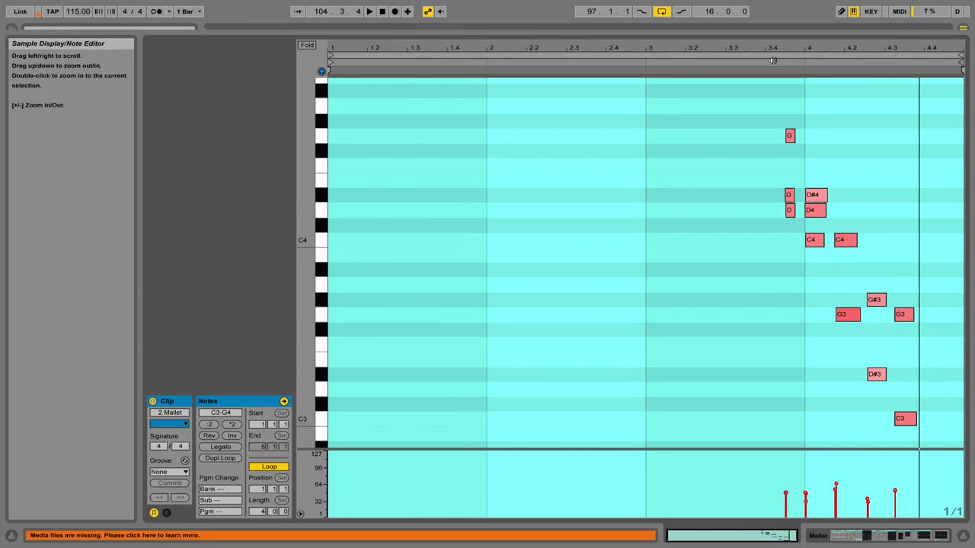
click(772, 61)
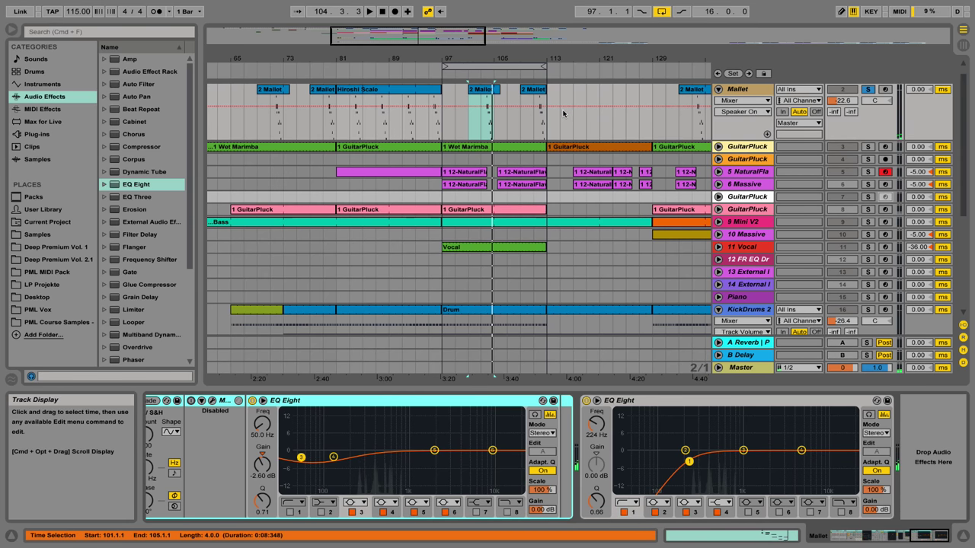
Unsolo the Mallet track and play the full mix from bar 103
click(867, 90)
click(479, 123)
key(space)
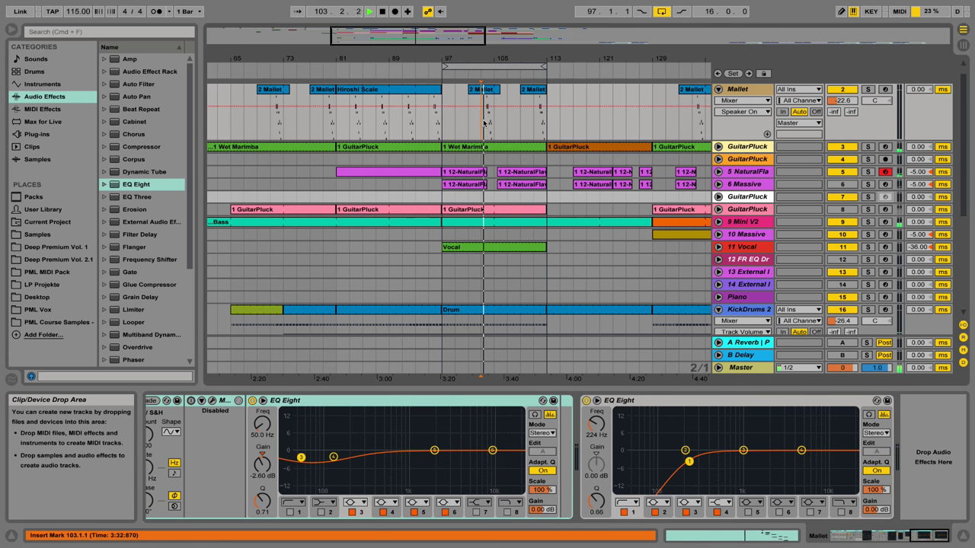
drag(493, 59, 495, 93)
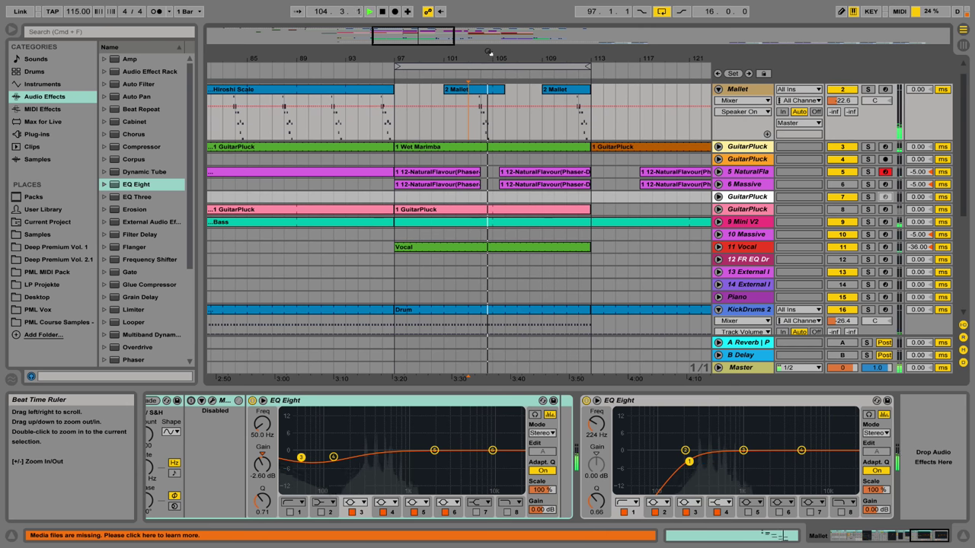
Inspect the devices of GuitarPluck track 3 and the notes of its 1 Wet Marimba clip
click(718, 147)
double_click(576, 147)
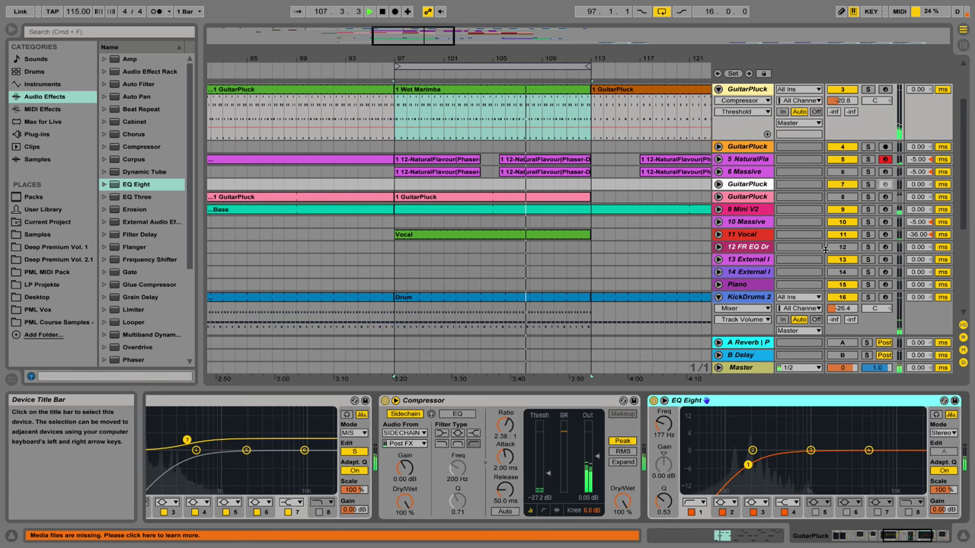
click(897, 541)
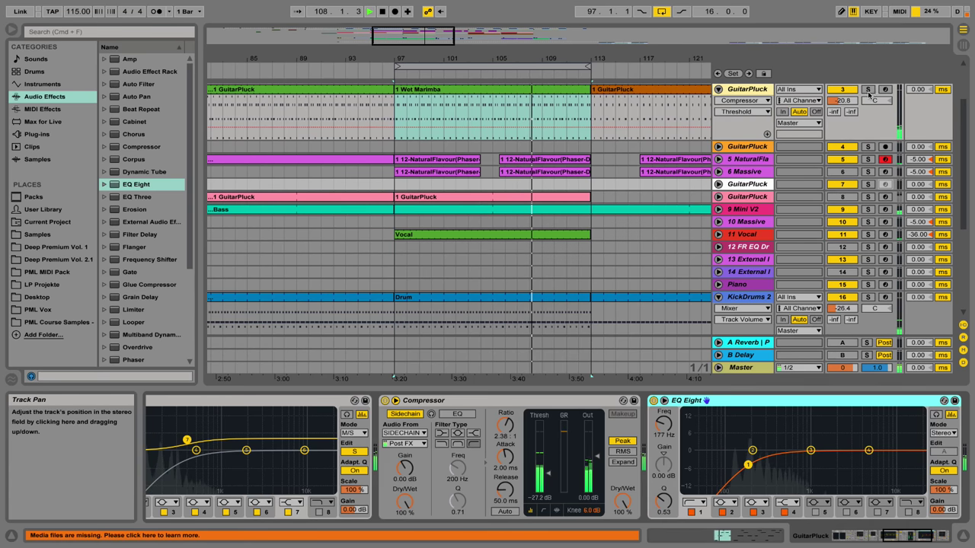
double_click(578, 90)
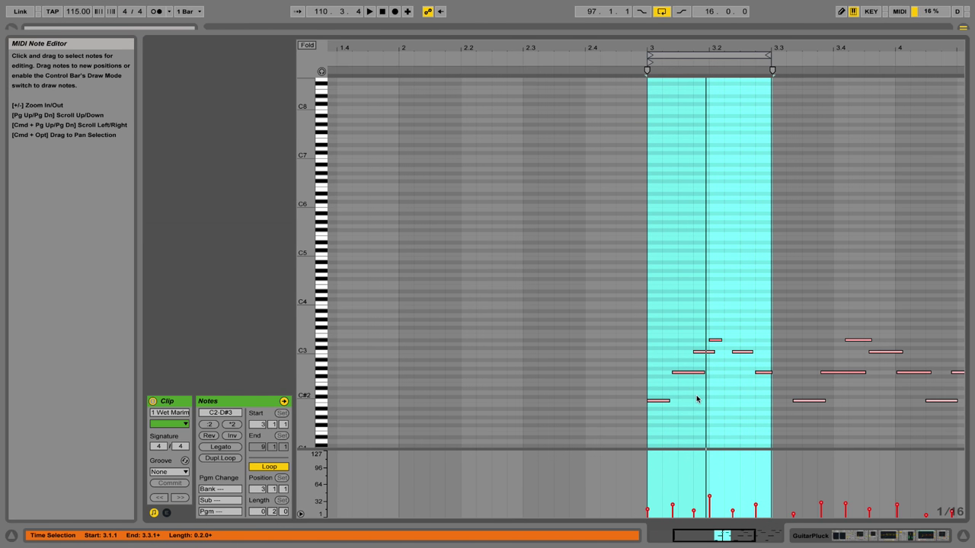
drag(304, 372, 370, 316)
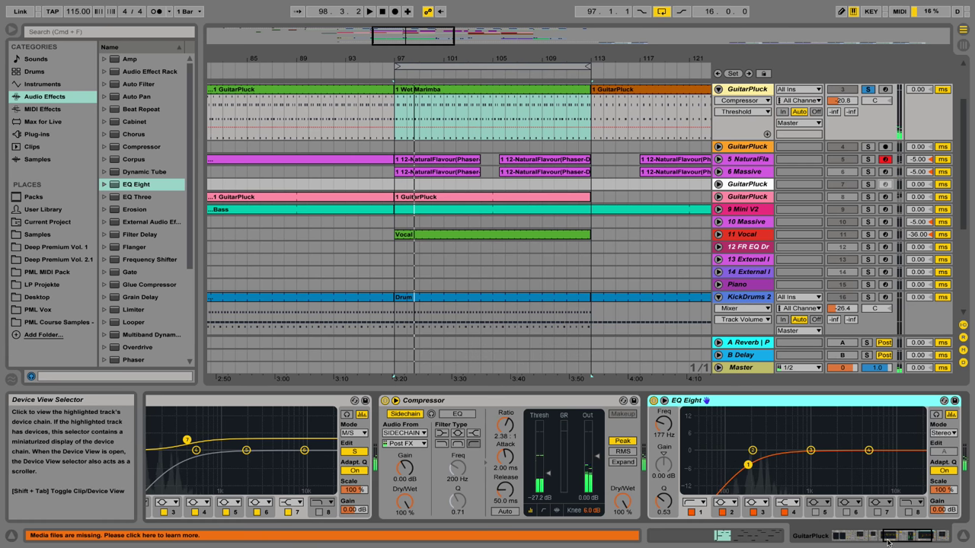
Set the EQ Eight low cut on GuitarPluck track 3 to 194 Hz and hide the device chain
drag(887, 537, 896, 538)
drag(609, 467, 612, 468)
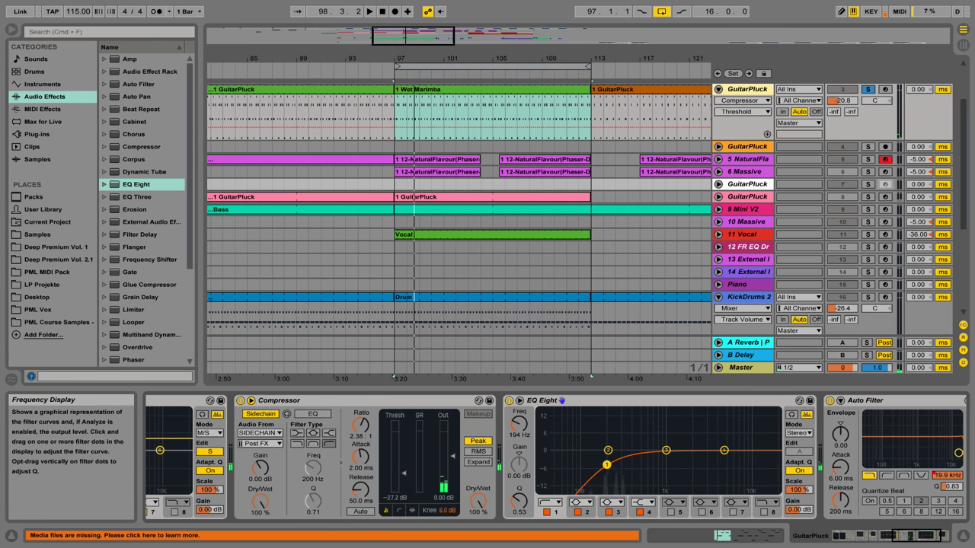
click(963, 535)
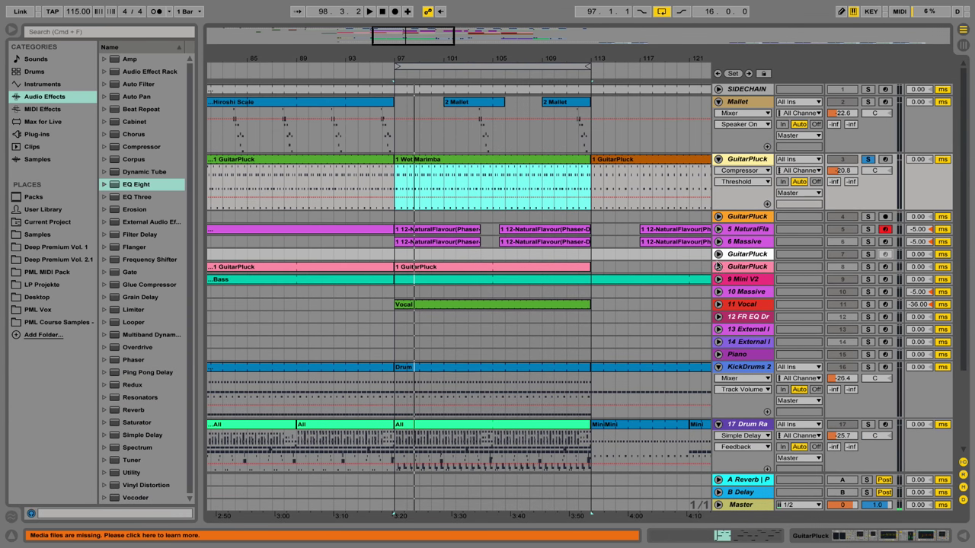
Solo Mallet from bar 104 and set the low cut of its last EQ Eight to 269 Hz with Q 0.69
click(743, 103)
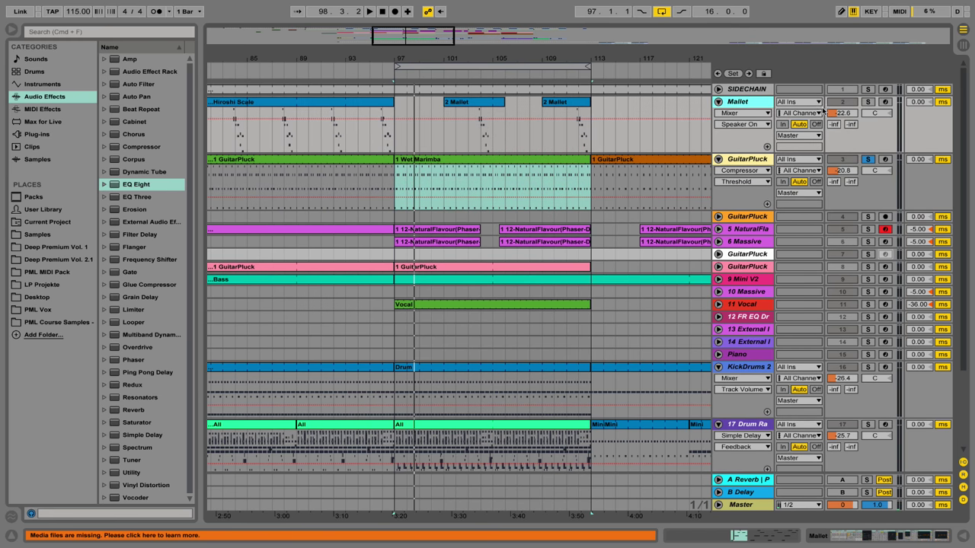
click(487, 136)
key(space)
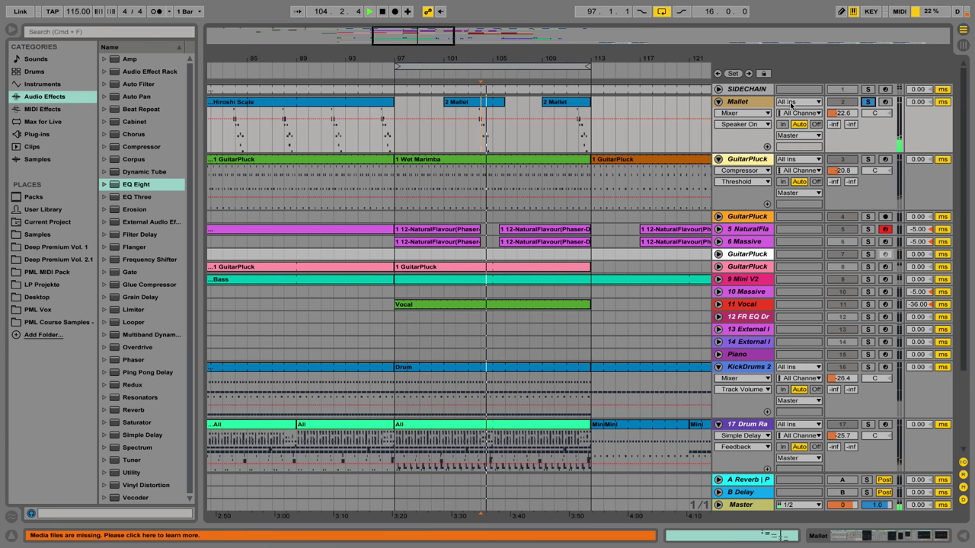
double_click(768, 104)
key(space)
key(space)
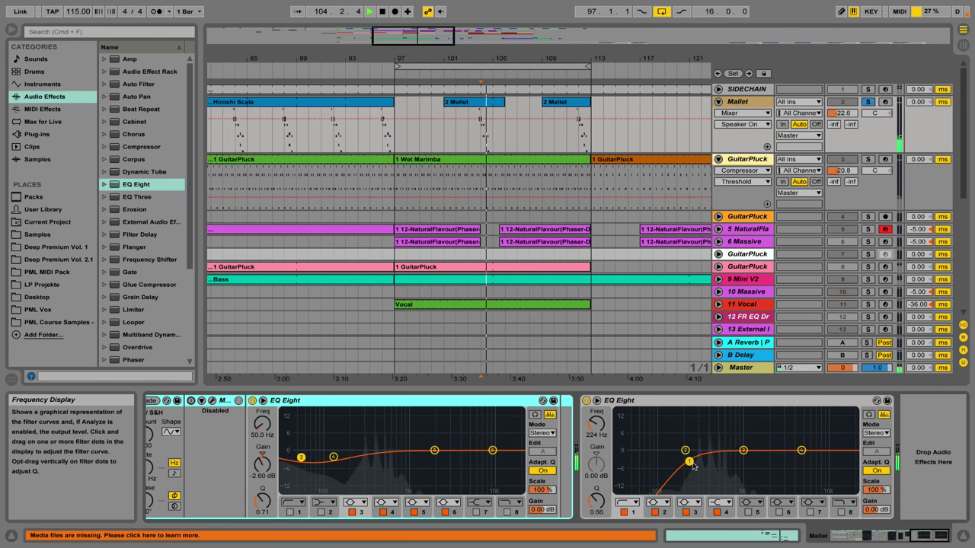
drag(689, 462, 696, 461)
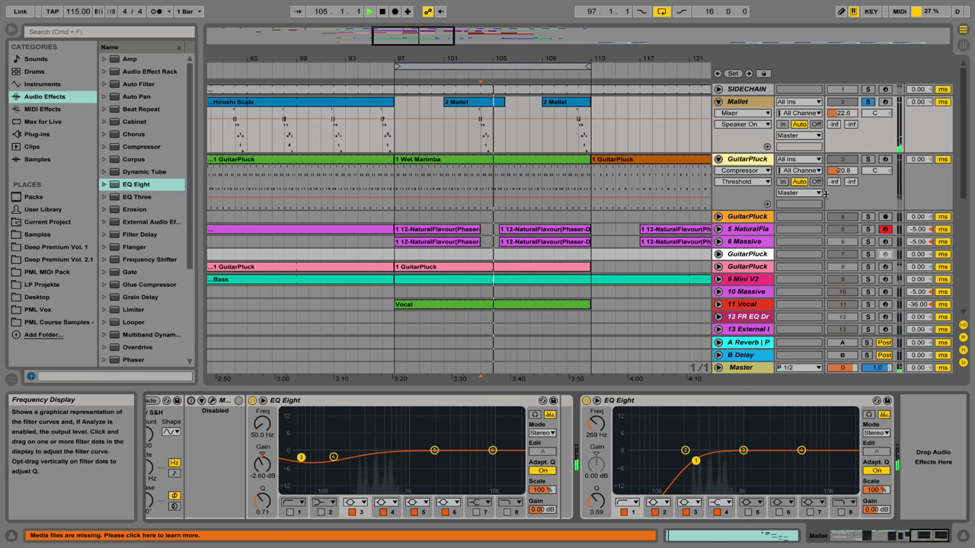
Solo GuitarPluck track 3 and restart playback from bar 104
click(868, 159)
key(space)
key(space)
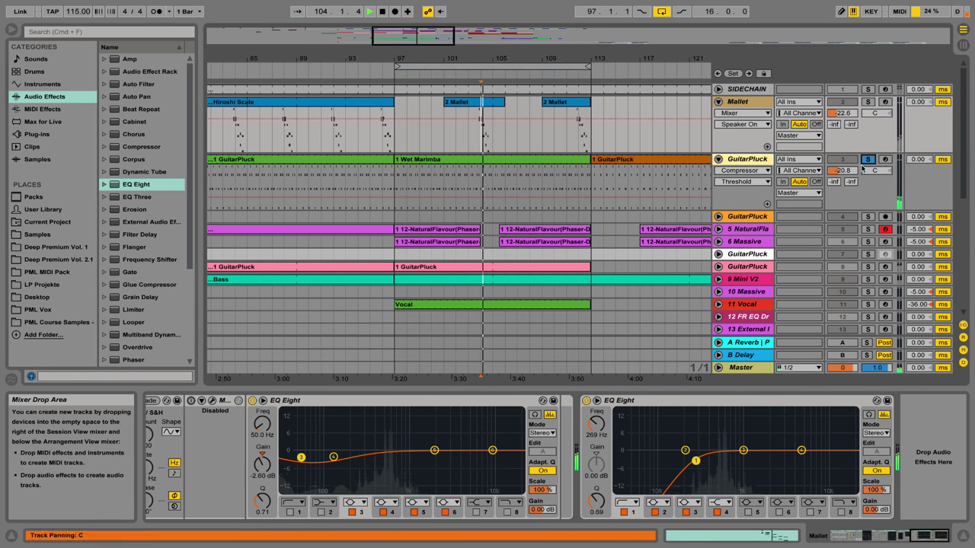
Solo the 5 NaturalFlavour track and play it from bar 99
click(867, 228)
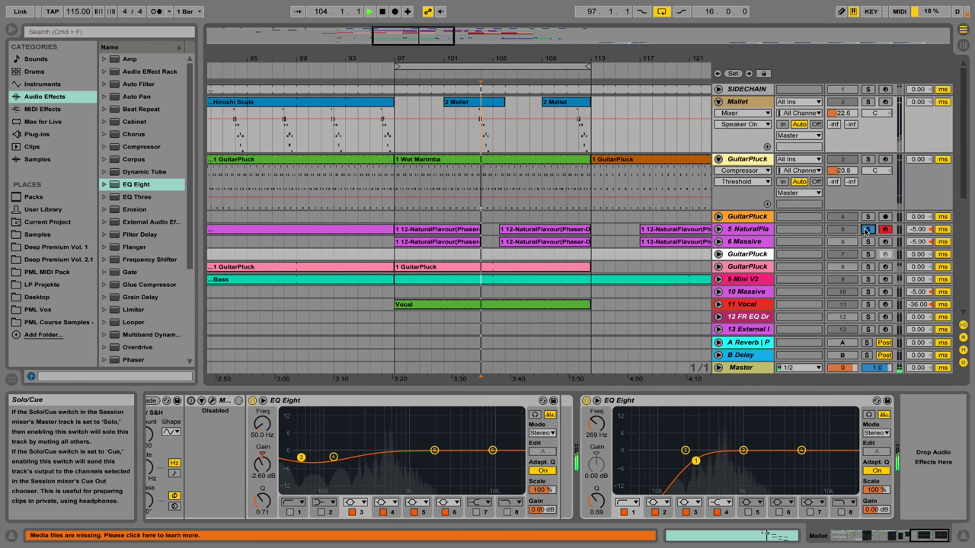
click(420, 216)
key(space)
key(space)
Unfold 5 NaturalFlavour, set its EQ Eight low cut to 241 Hz, stop playback and unsolo the track
click(719, 228)
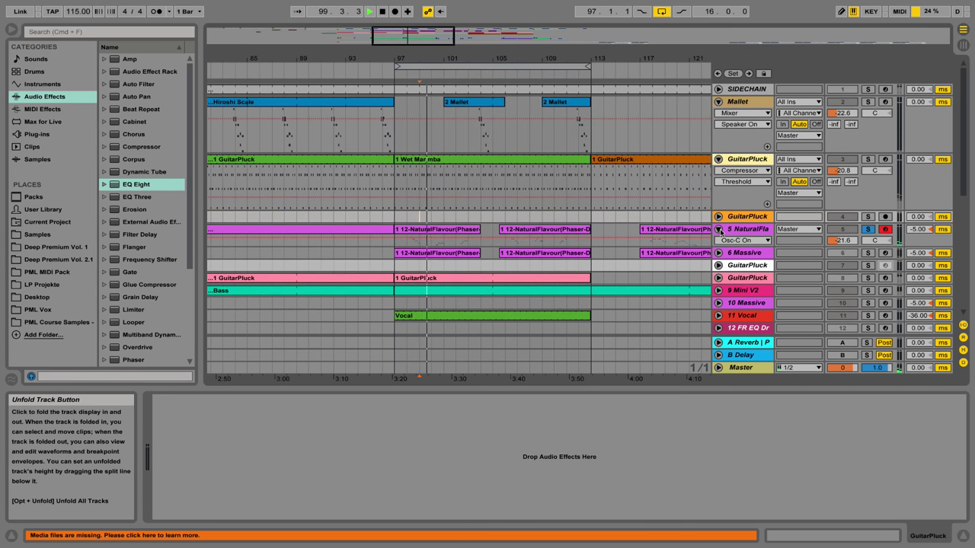
click(729, 232)
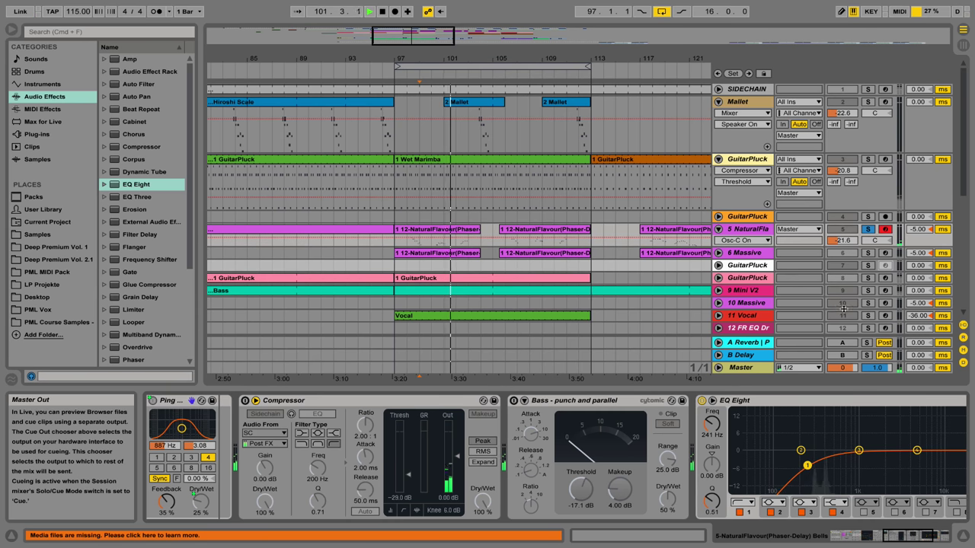
scroll(774, 251, down, 2)
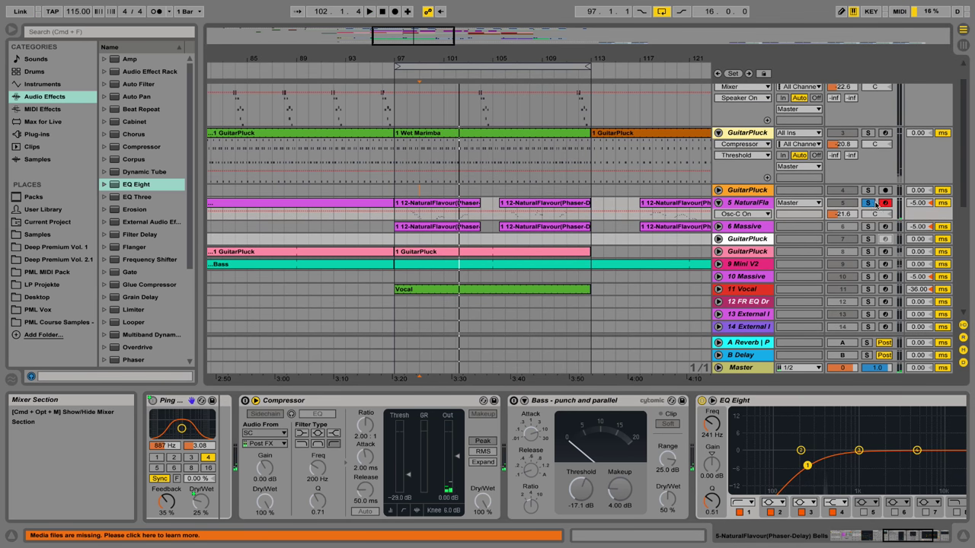
scroll(762, 248, down, 2)
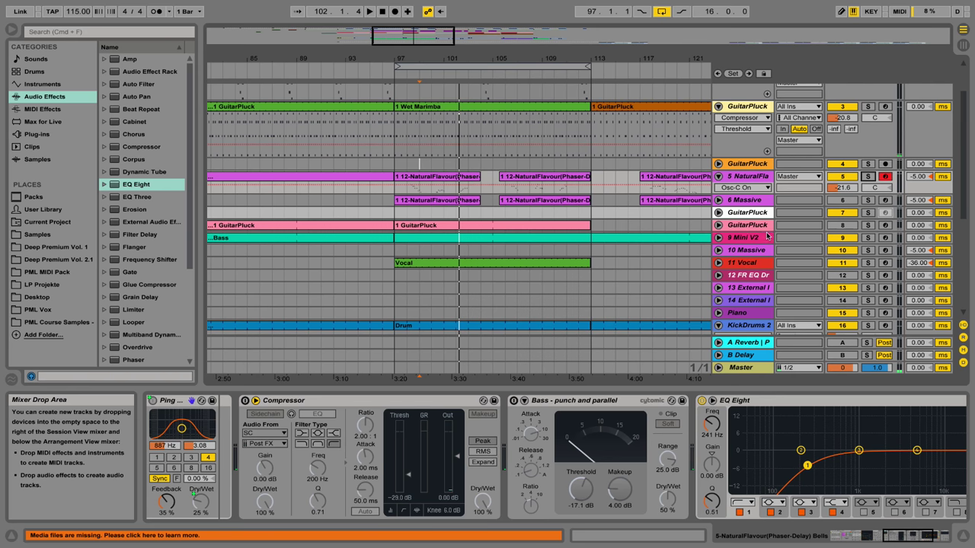
Display the devices of GuitarPluck track 7 and 9 Mini V2, play the arrangement and look over the remaining tracks
click(747, 213)
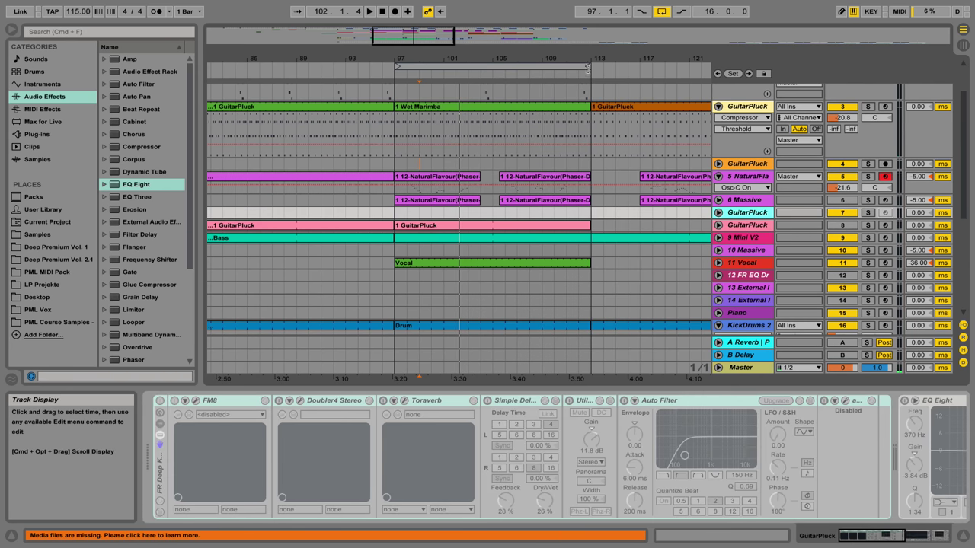
drag(605, 59, 580, 48)
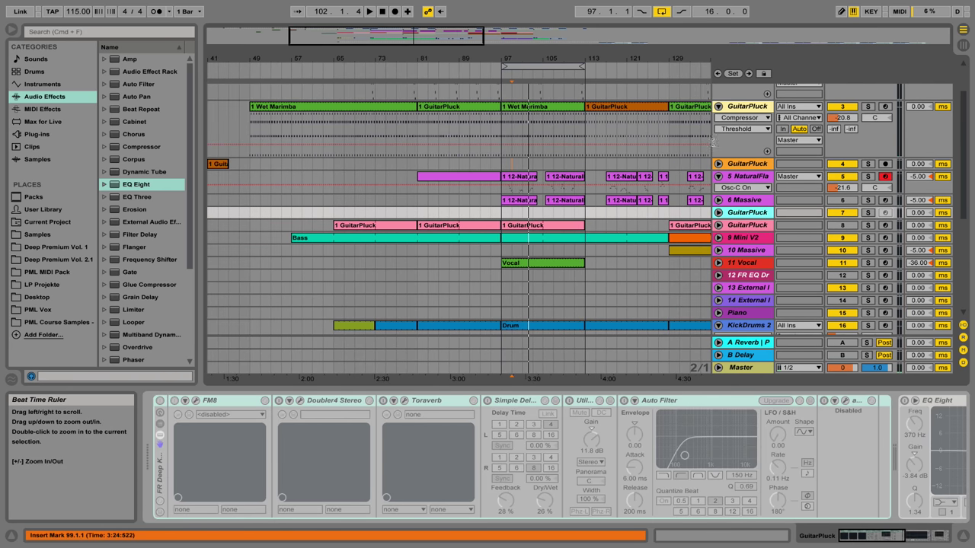
click(754, 237)
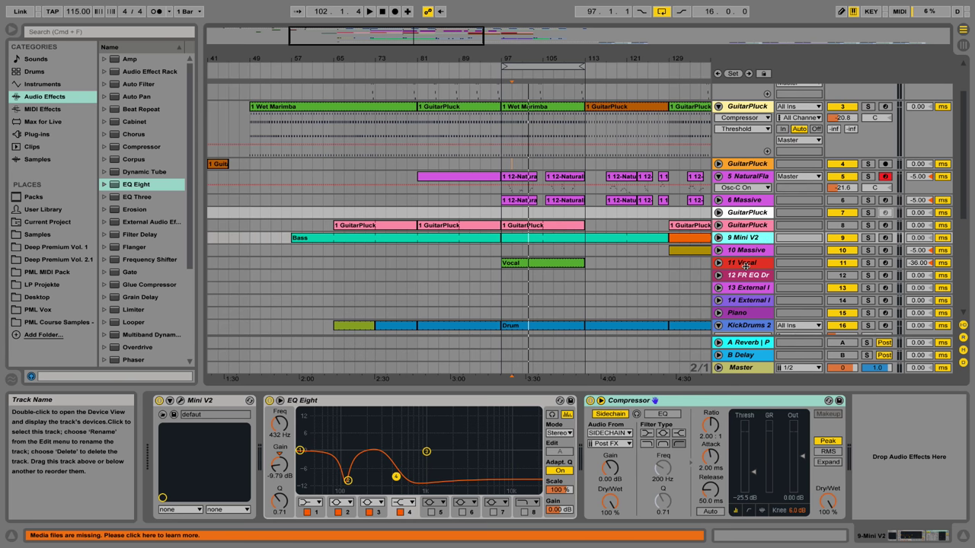
key(space)
scroll(731, 271, up, 2)
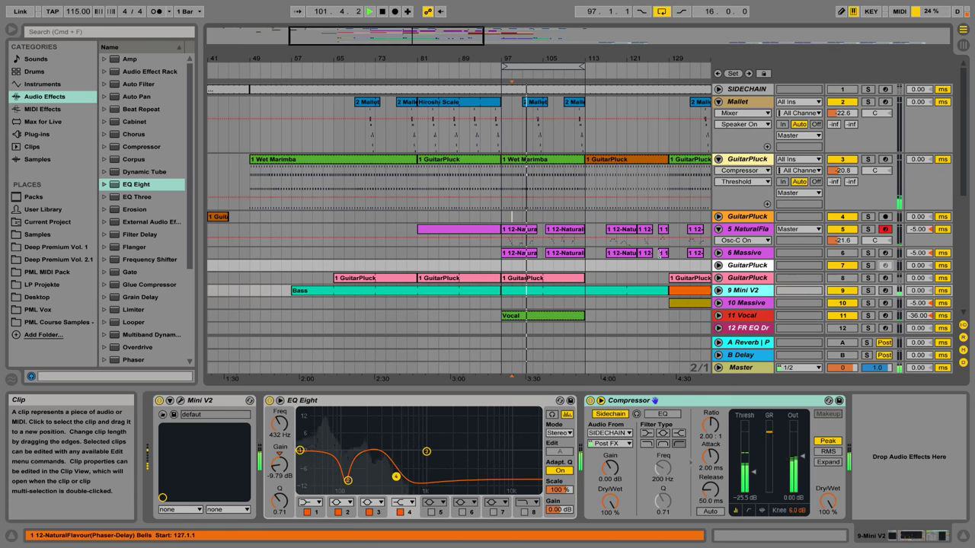
scroll(659, 253, down, 2)
scroll(769, 256, down, 5)
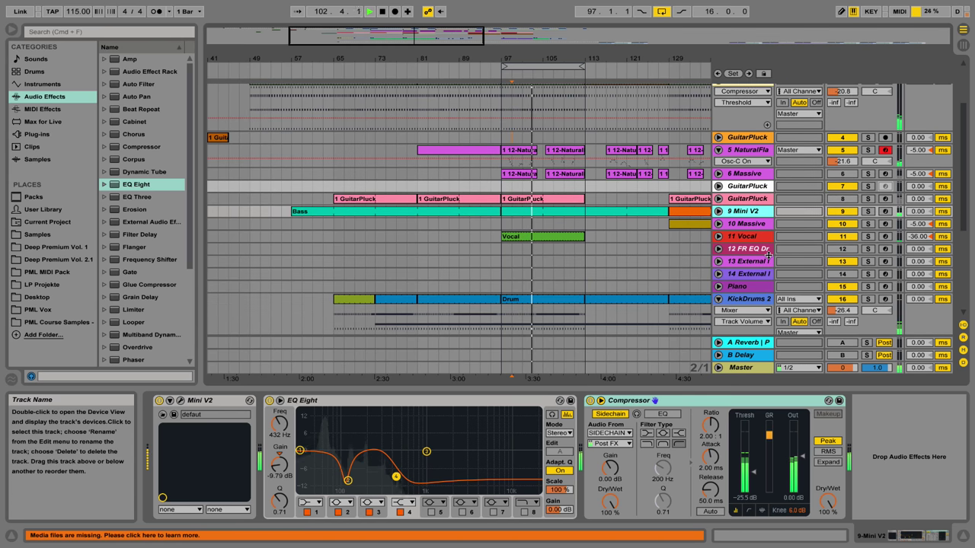
scroll(768, 256, down, 6)
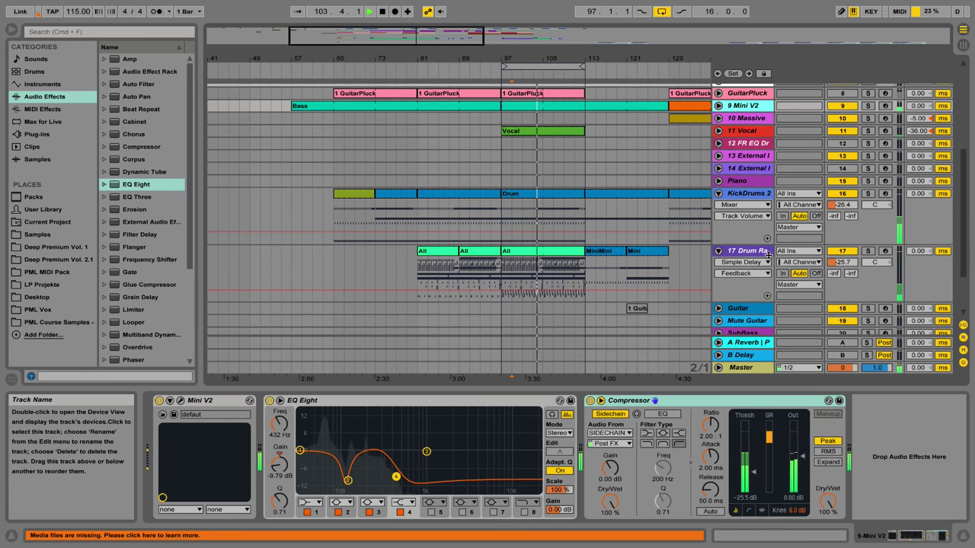
scroll(769, 256, up, 3)
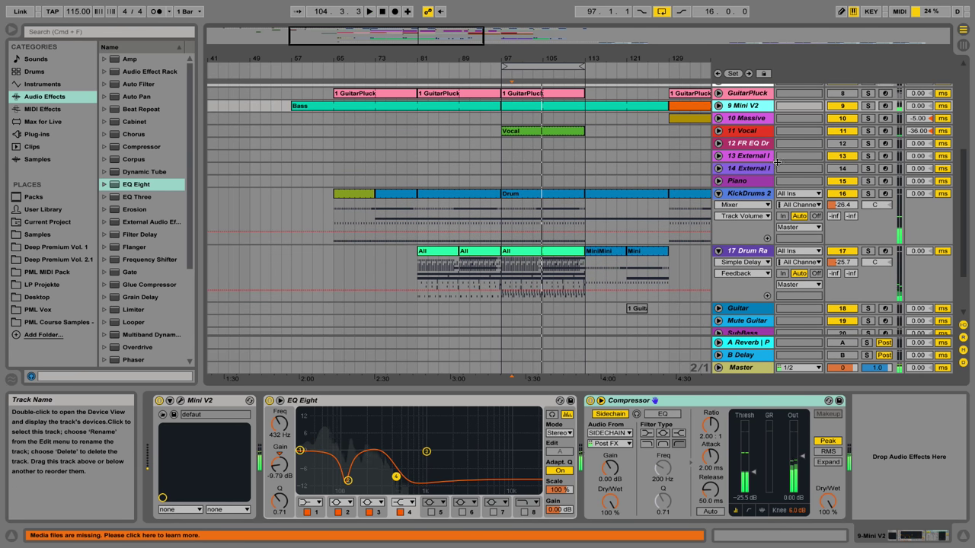
Open the Vocal clip's notes, turn on note preview and select the C3 notes at 3.2.3 and 3.2.4 individually to audition them
double_click(565, 129)
click(544, 401)
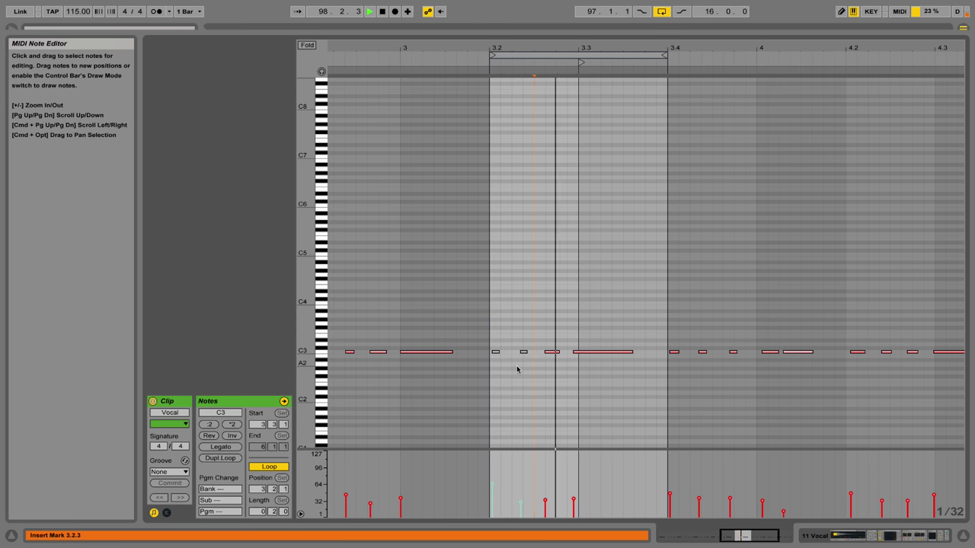
key(space)
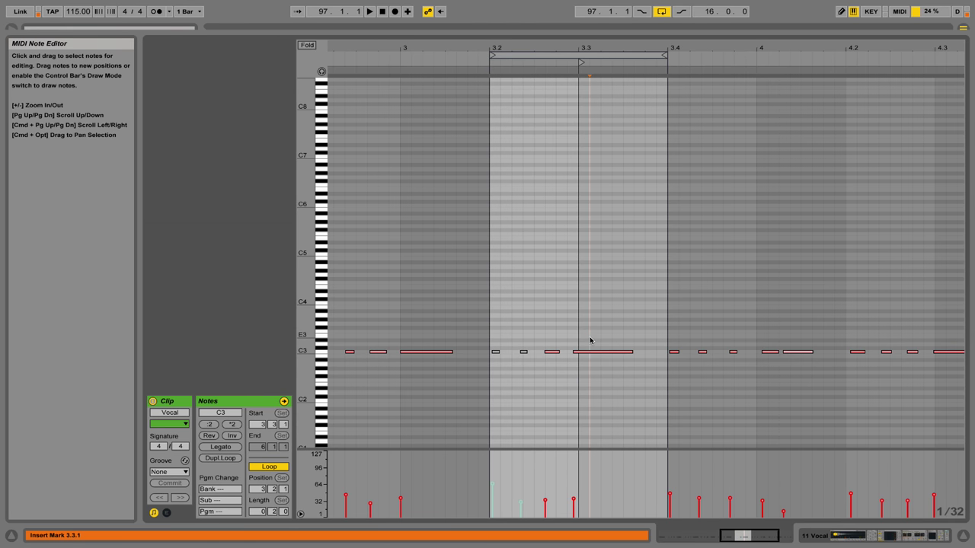
click(592, 351)
click(322, 70)
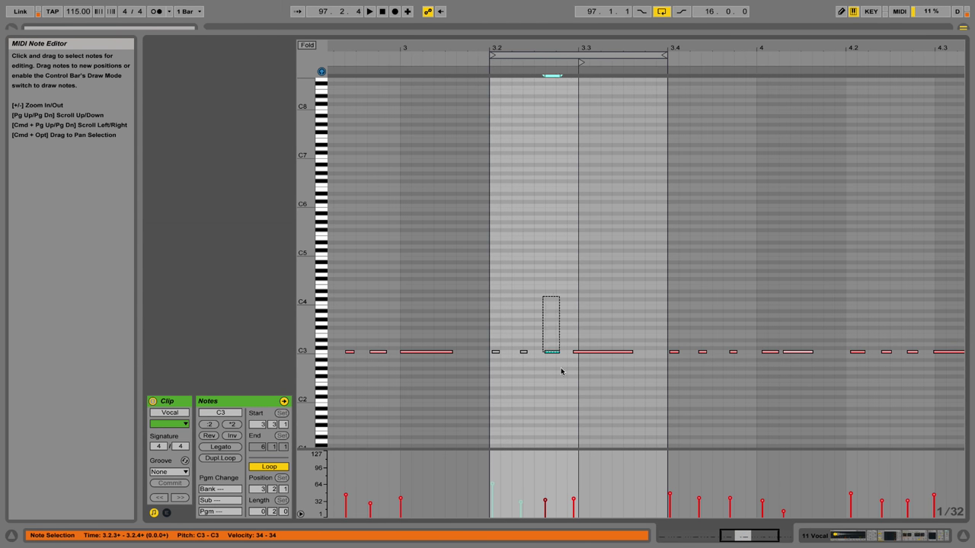
drag(562, 369, 590, 382)
drag(607, 382, 604, 338)
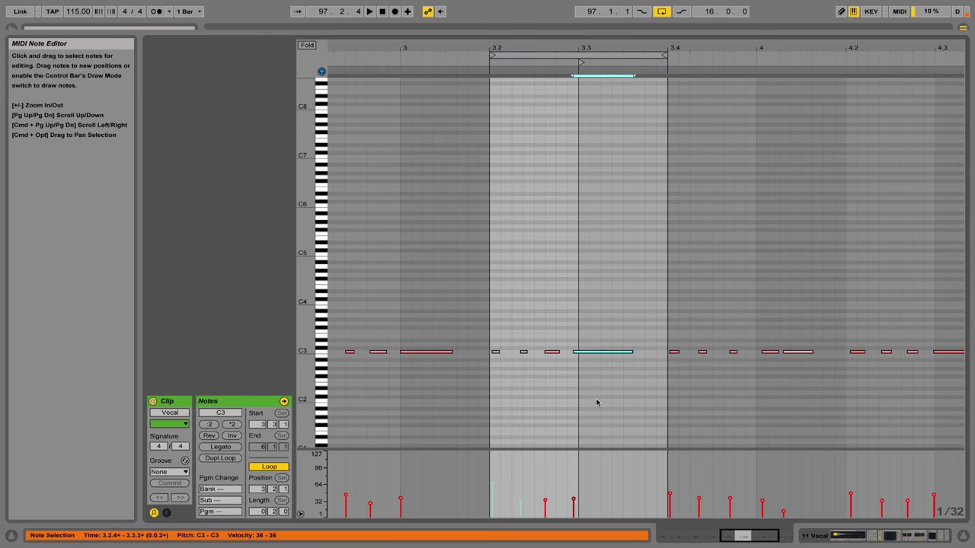
key(space)
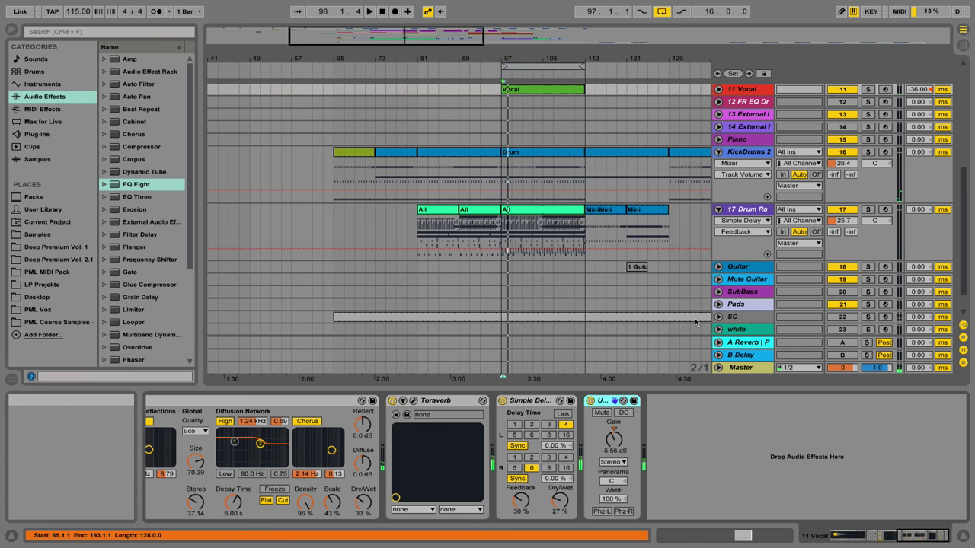
Return to the arrangement and delete the Frequency Shifter from the 11 Vocal device chain
scroll(639, 217, up, 2)
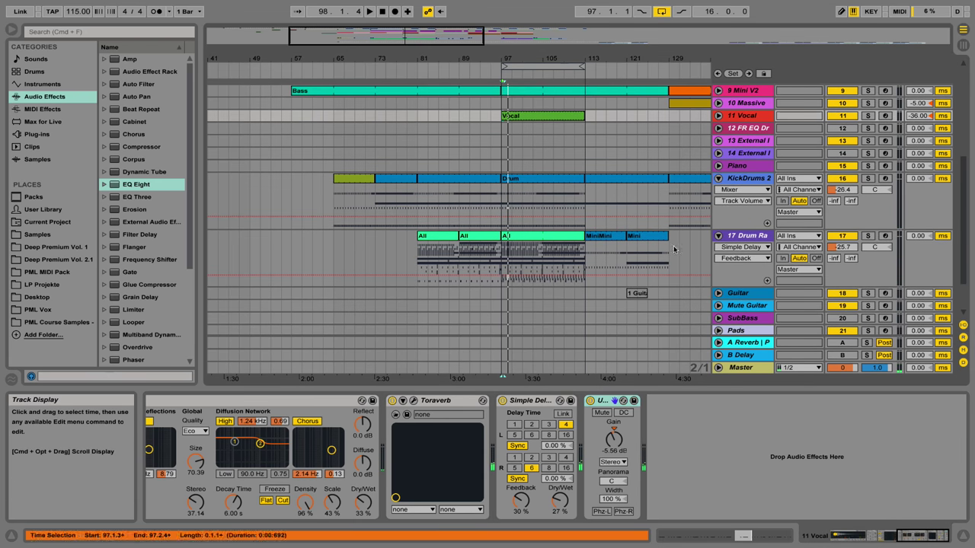
drag(870, 535, 841, 539)
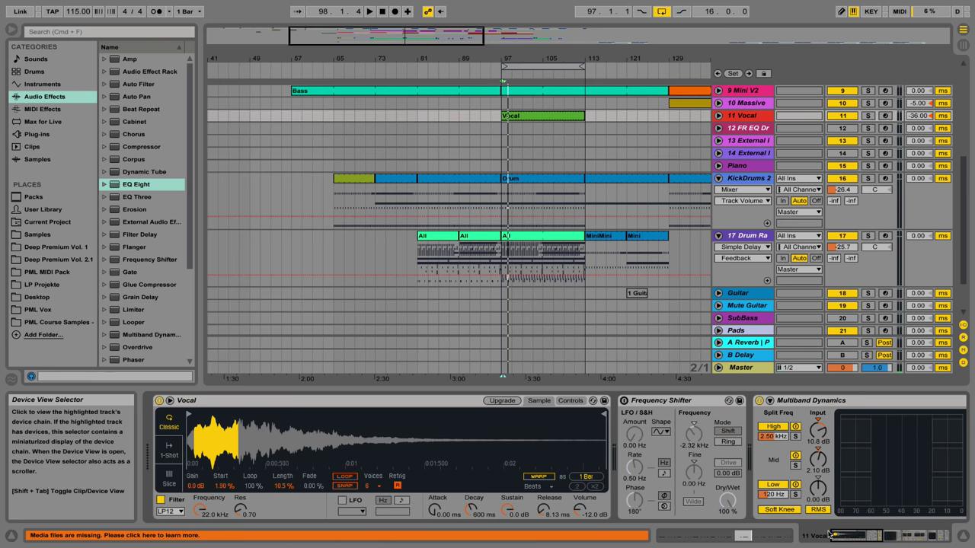
click(705, 401)
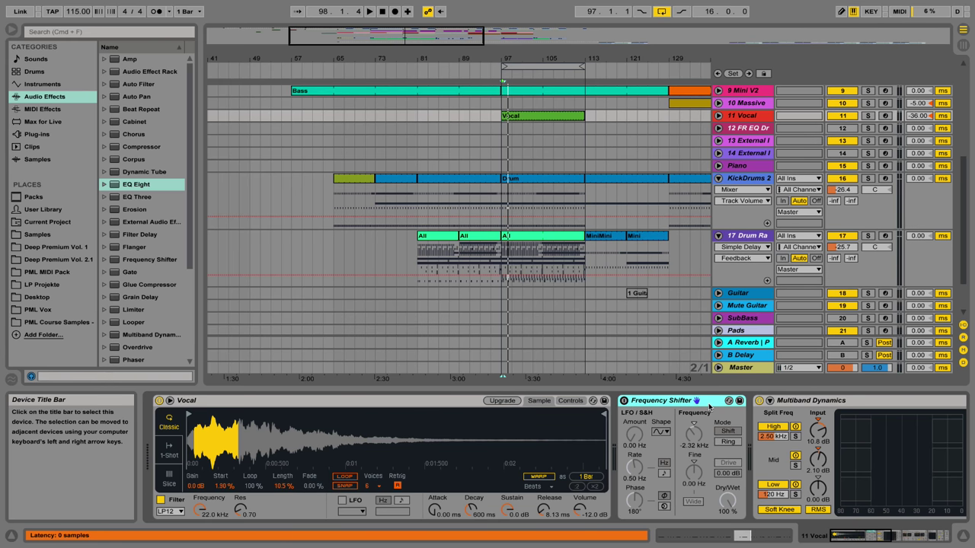
key(Delete)
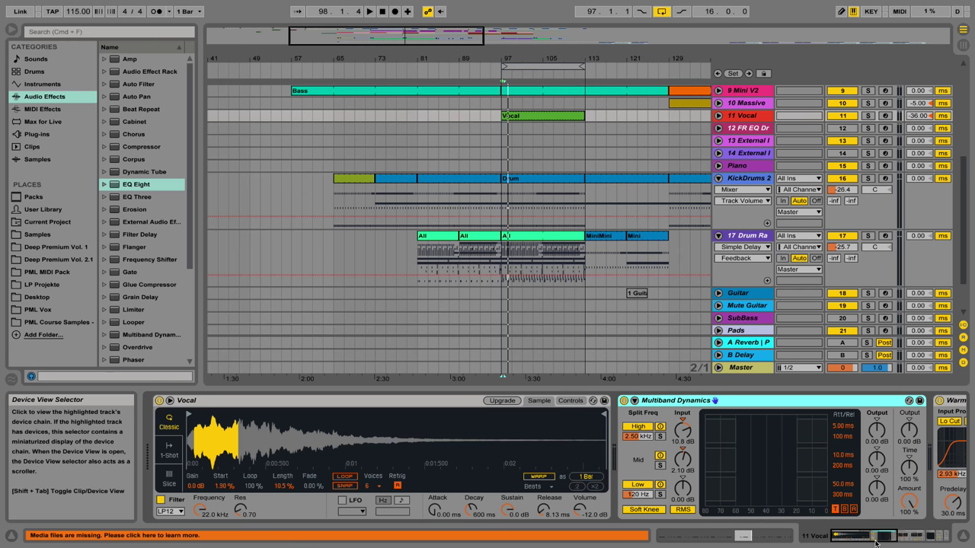
Play the section from bar 97 and set the Quality of Warm Reverb Long on 11 Vocal to High
drag(870, 538, 882, 539)
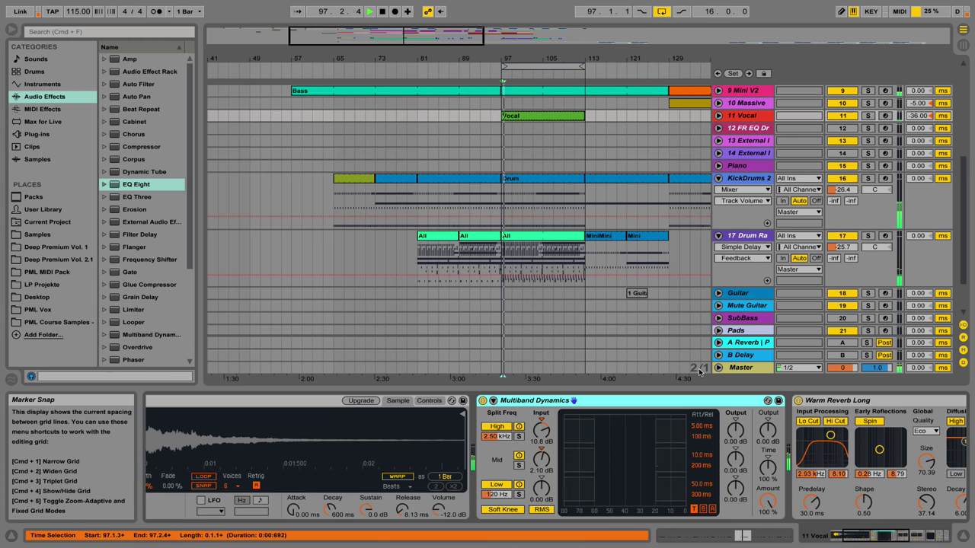
key(space)
drag(884, 537, 910, 538)
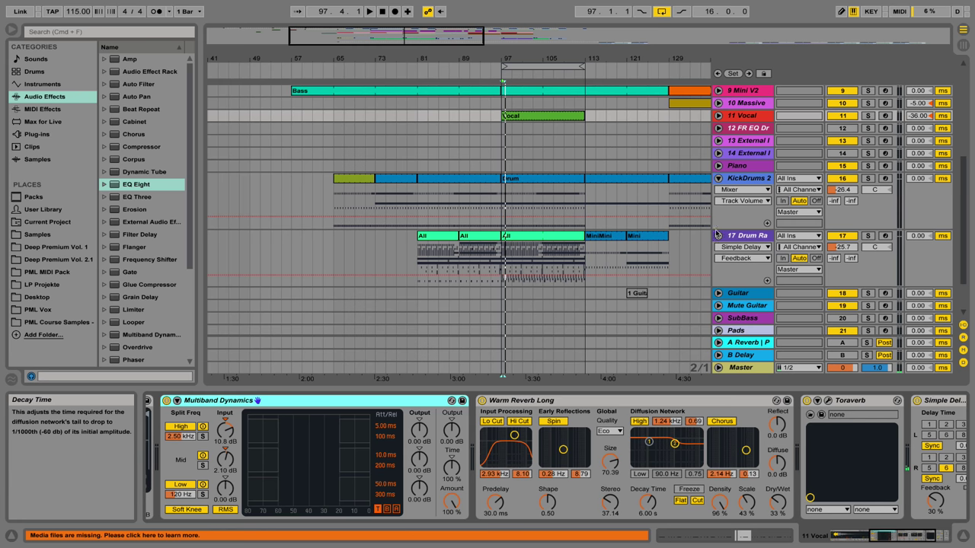
click(610, 431)
click(612, 461)
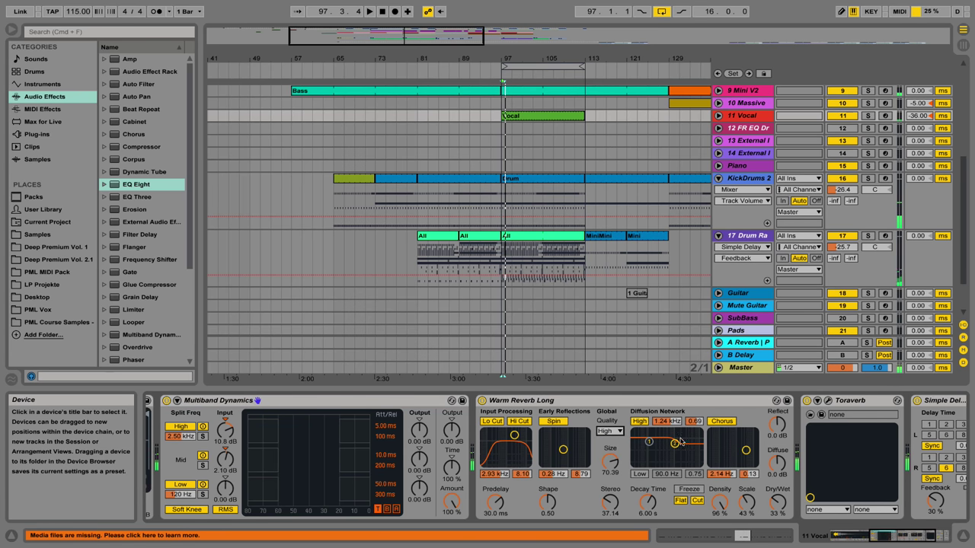
Open Toraverb on the 11 Vocal track, switch off Warm Reverb Long and briefly play the section
scroll(792, 423, right, 5)
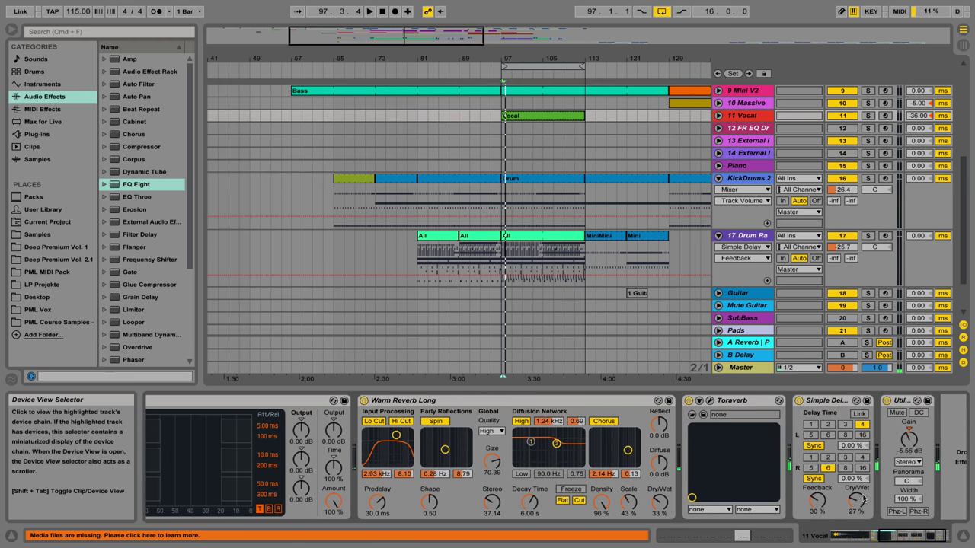
click(709, 400)
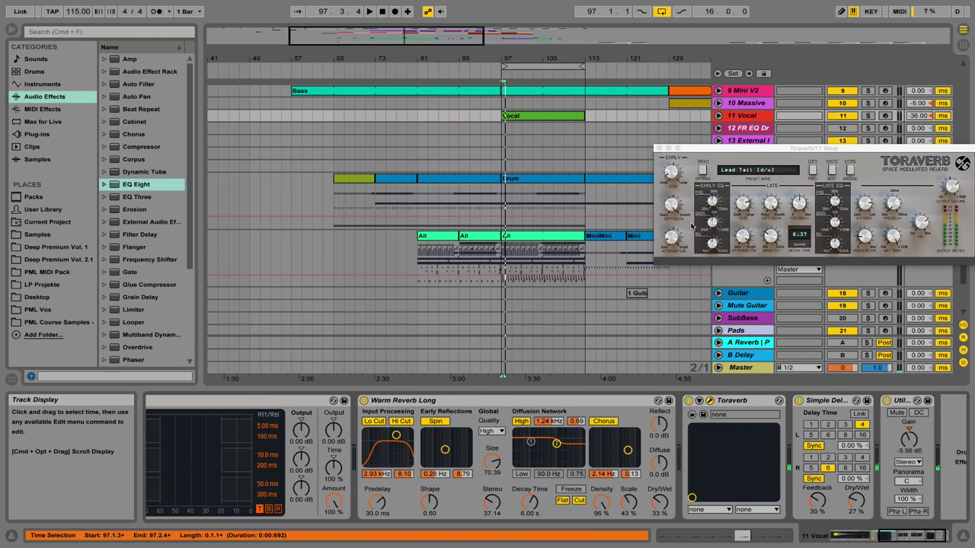
drag(721, 157, 216, 143)
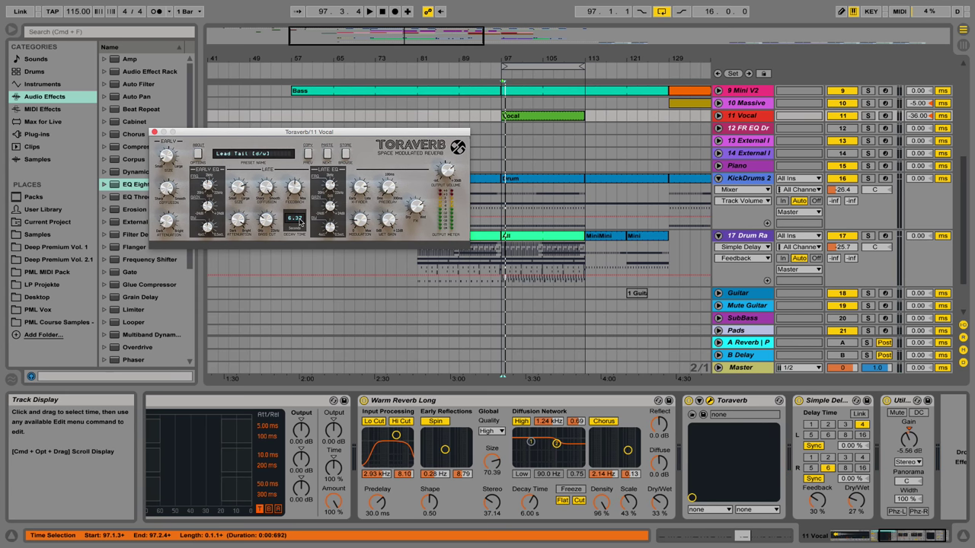
click(363, 400)
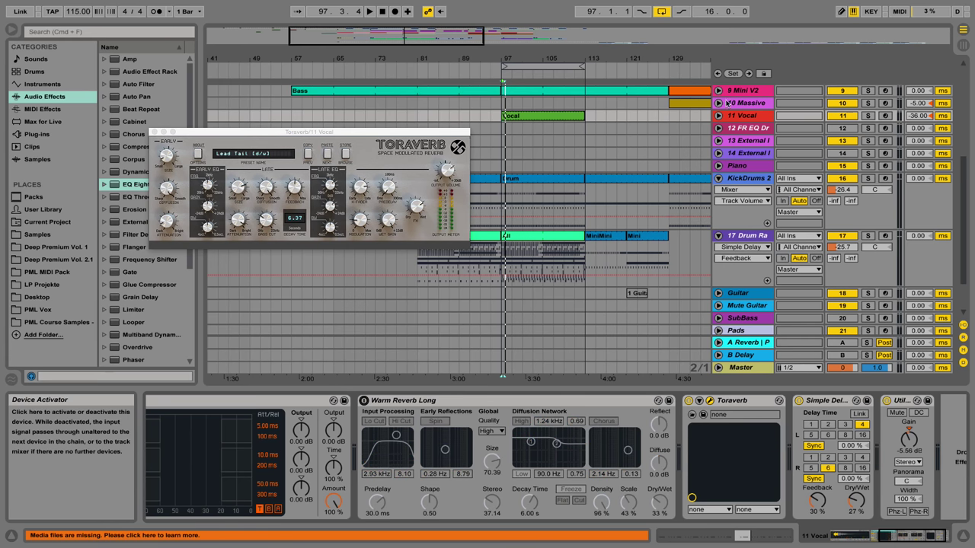
key(space)
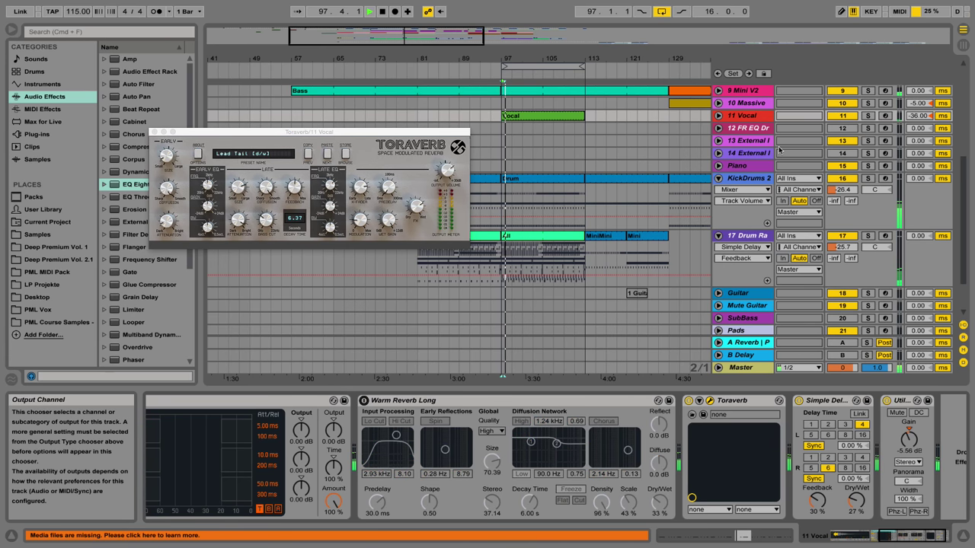
key(space)
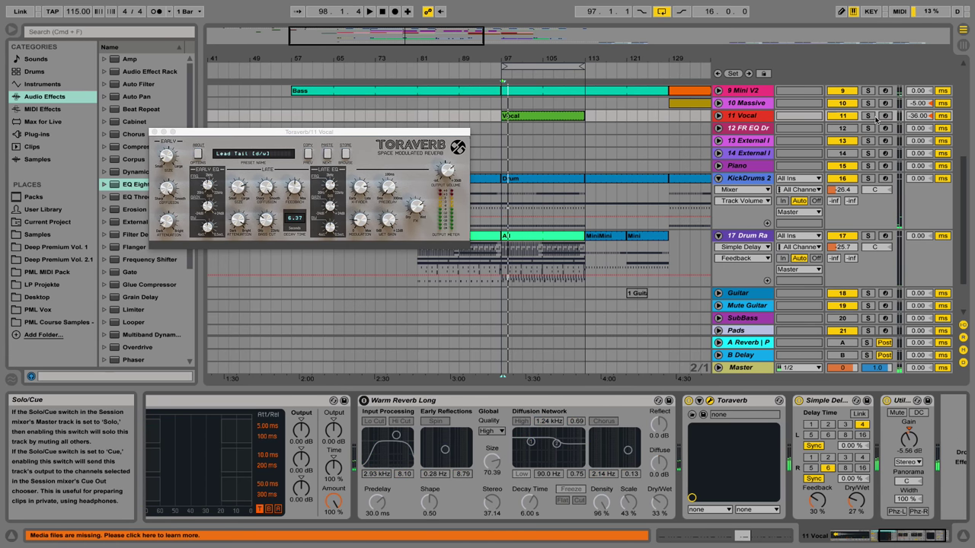
Solo the 11 Vocal track, start playback and adjust Toraverb's dry/wet mix
click(867, 115)
key(space)
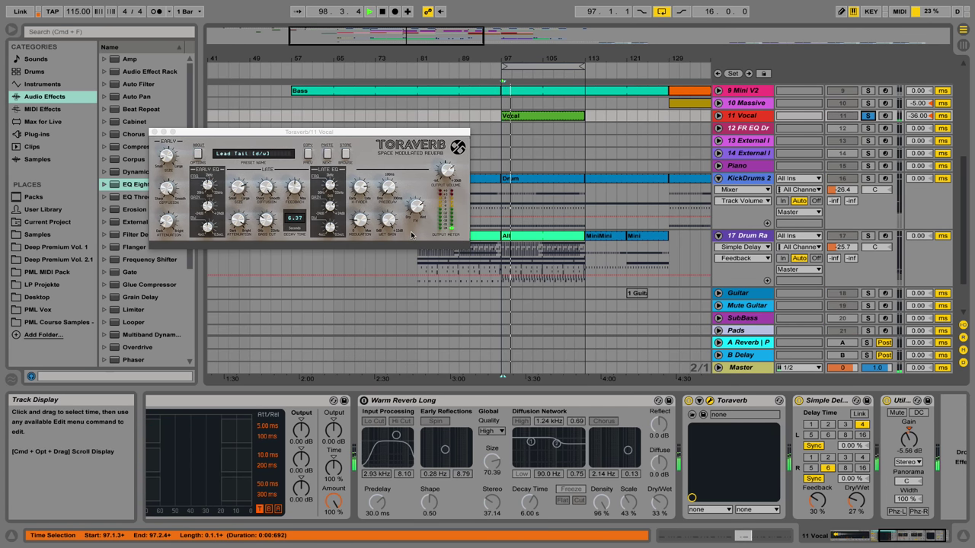
click(419, 210)
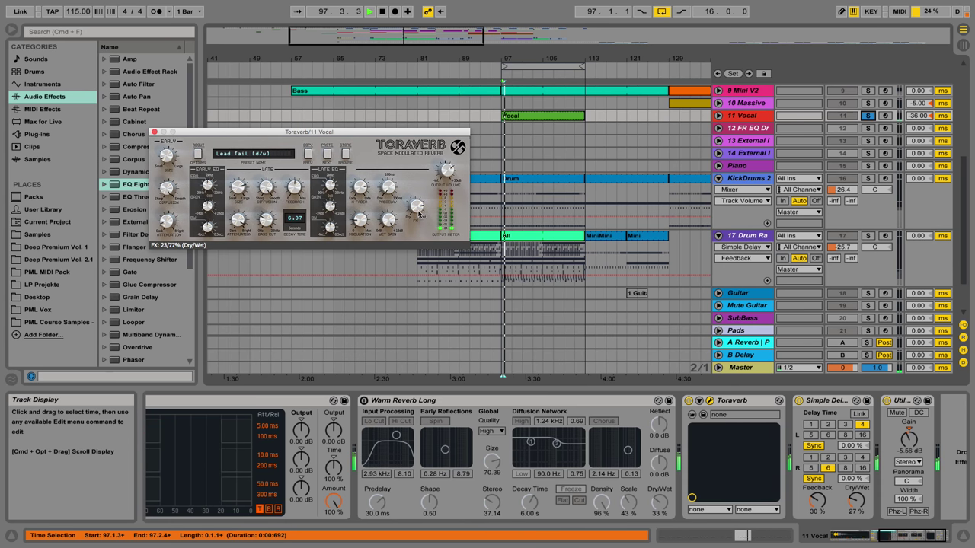
drag(418, 206, 418, 213)
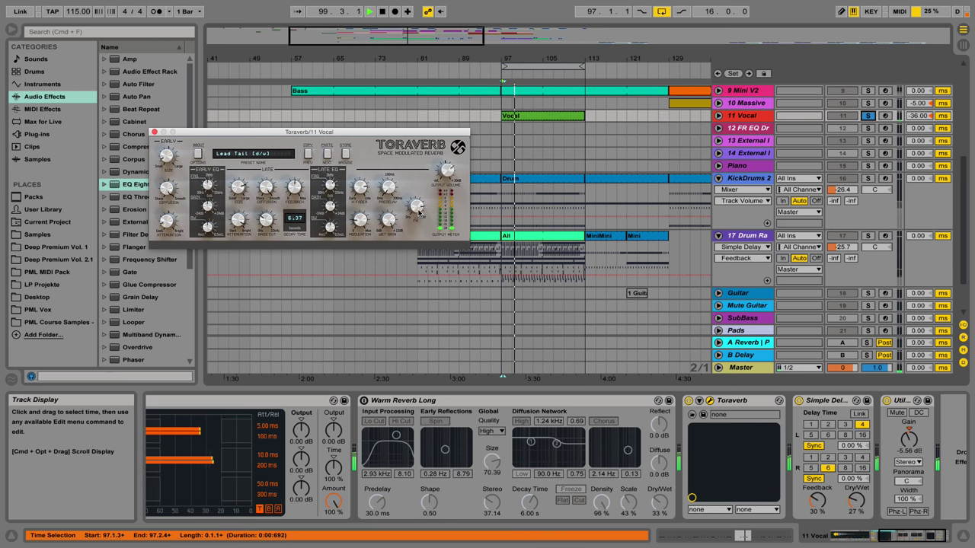
Close the Toraverb window, stop playback and delete Warm Reverb Long from the 11 Vocal chain
click(155, 132)
key(space)
click(615, 401)
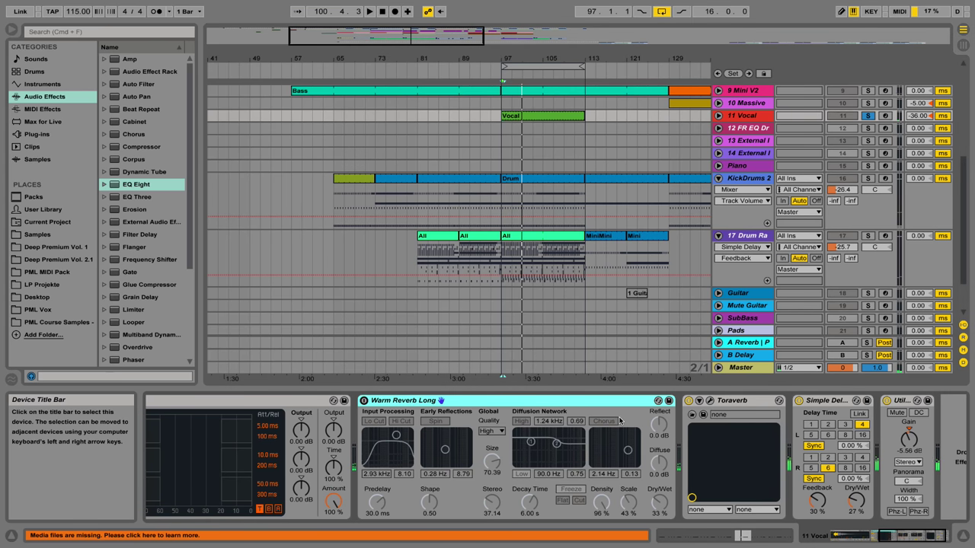
key(Delete)
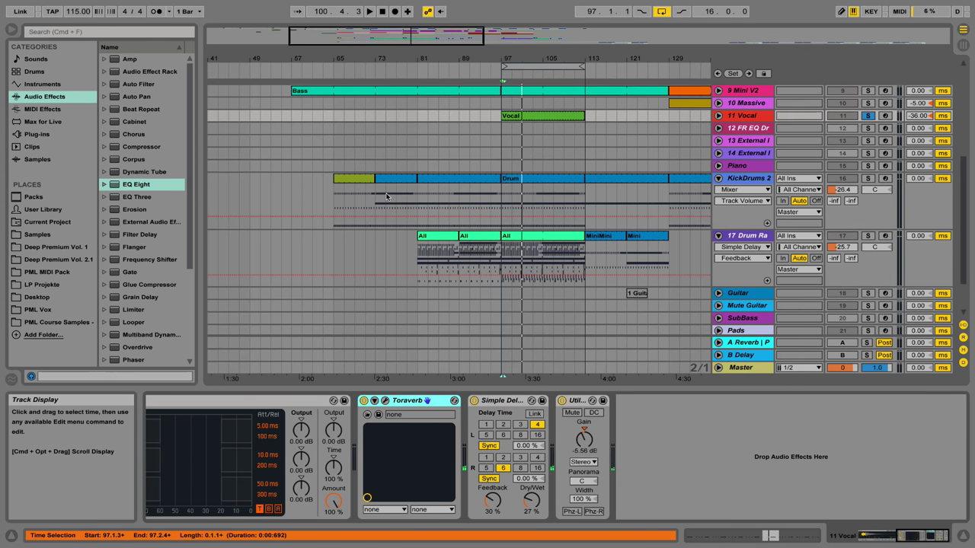
Add an EQ Eight at the end of the 11 Vocal chain and set its mode to M/S
drag(139, 185, 692, 408)
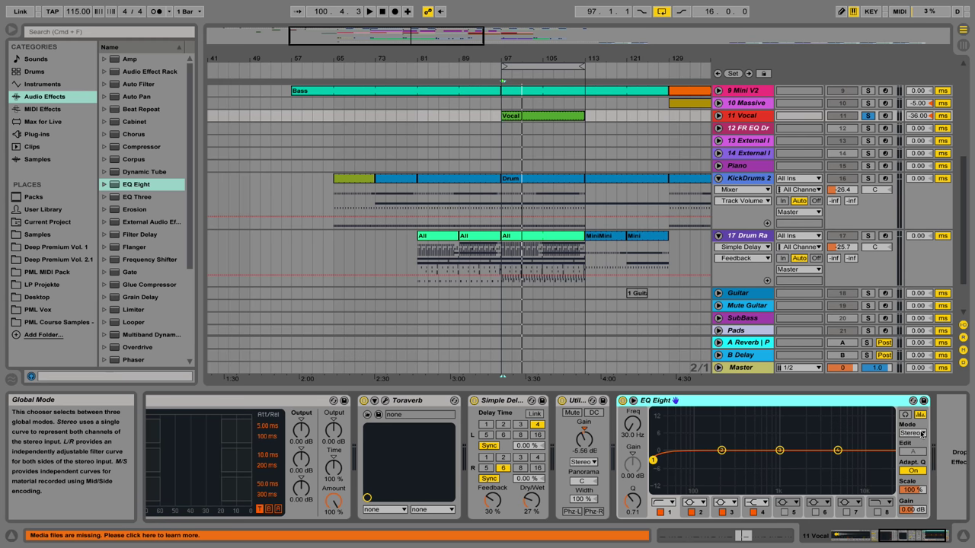
click(922, 433)
click(914, 462)
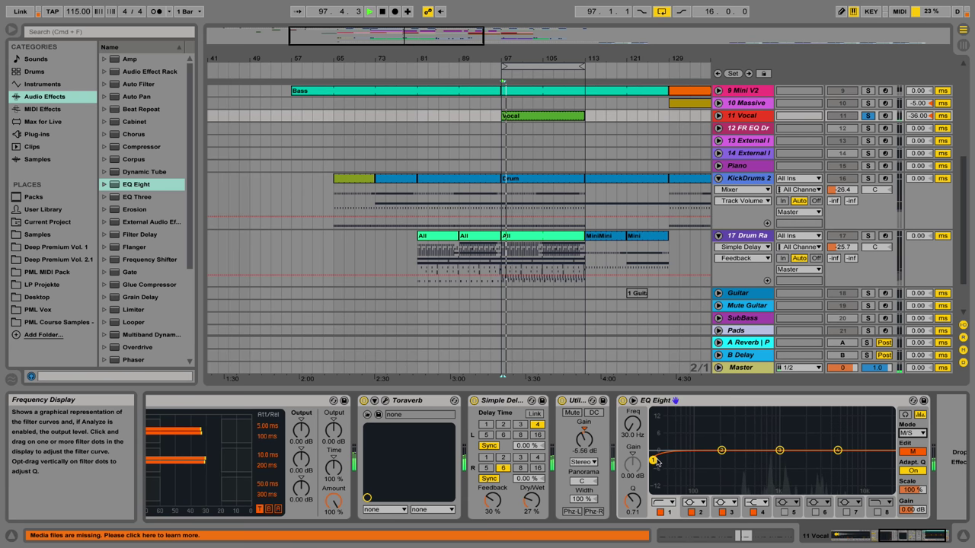
Set the mid-channel low cut of the vocal's EQ Eight to 601 Hz with Q 0.23, then bypass the EQ during playback
drag(653, 460, 808, 471)
key(space)
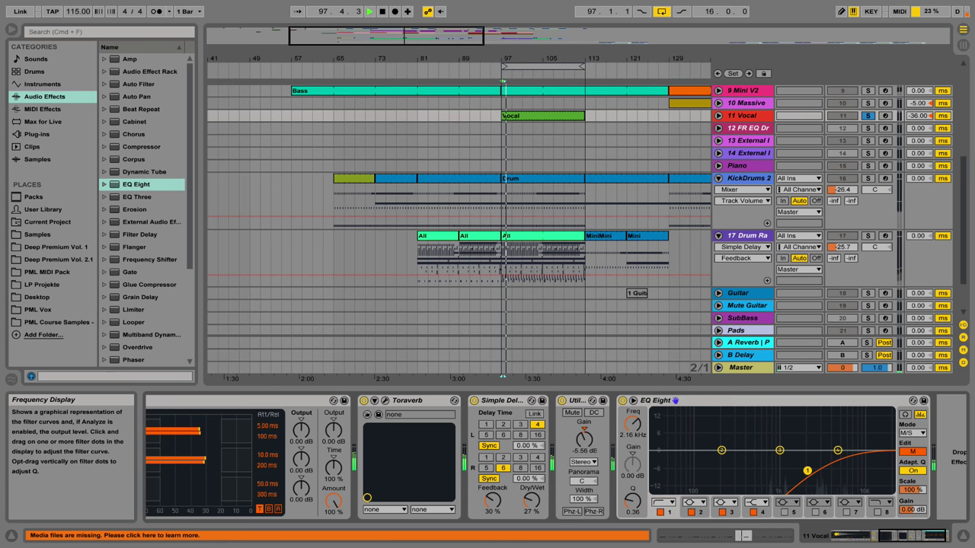
drag(807, 471, 761, 478)
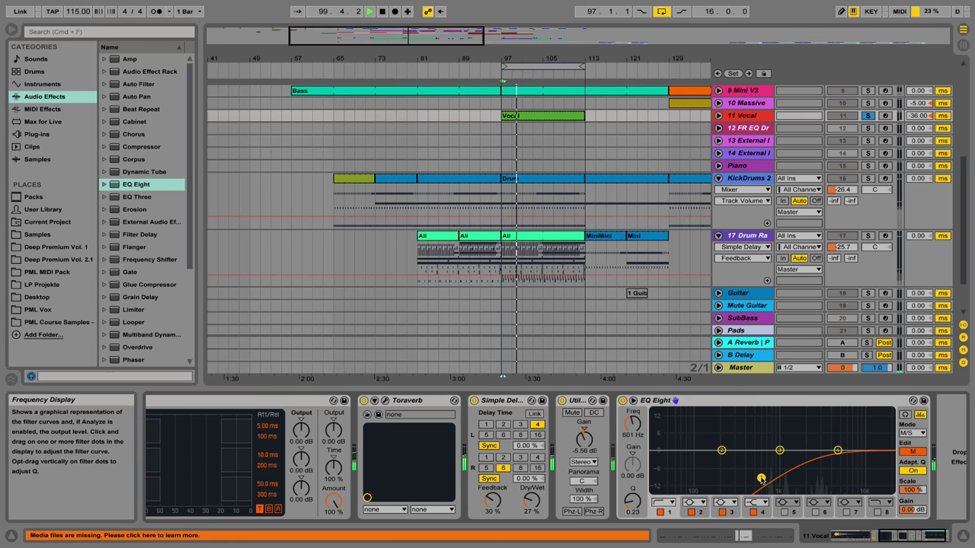
click(621, 400)
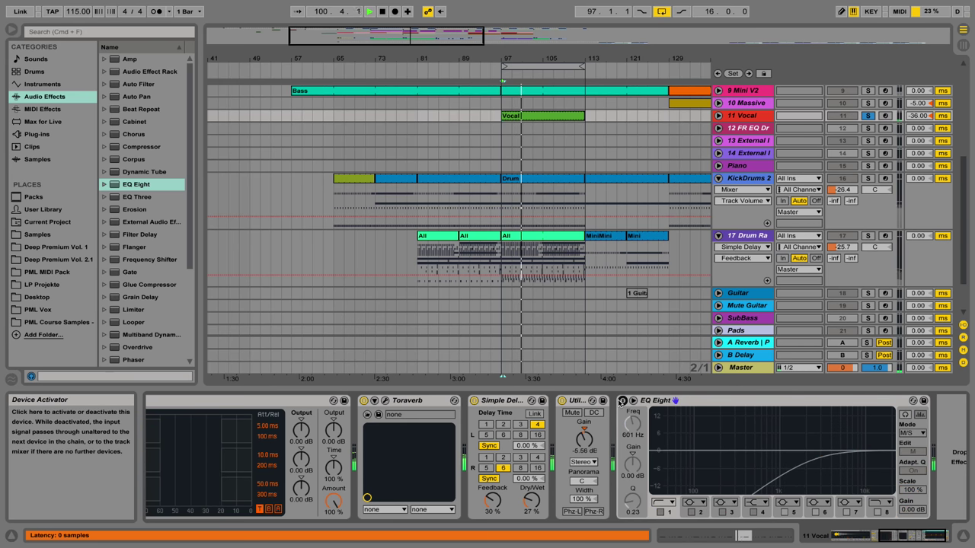
Compare the vocal's EQ Eight on and off, then unsolo 11 Vocal and restart playback with the full mix
click(622, 400)
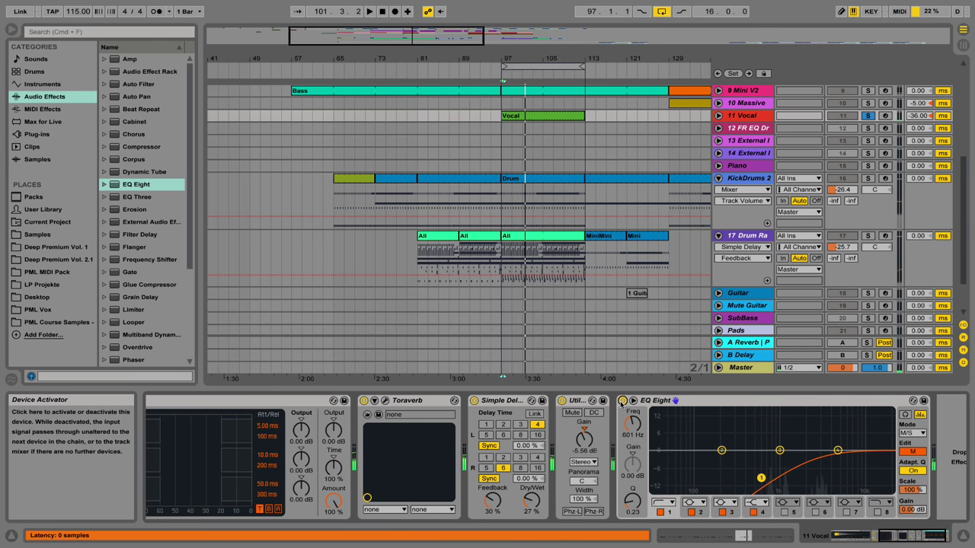
click(621, 401)
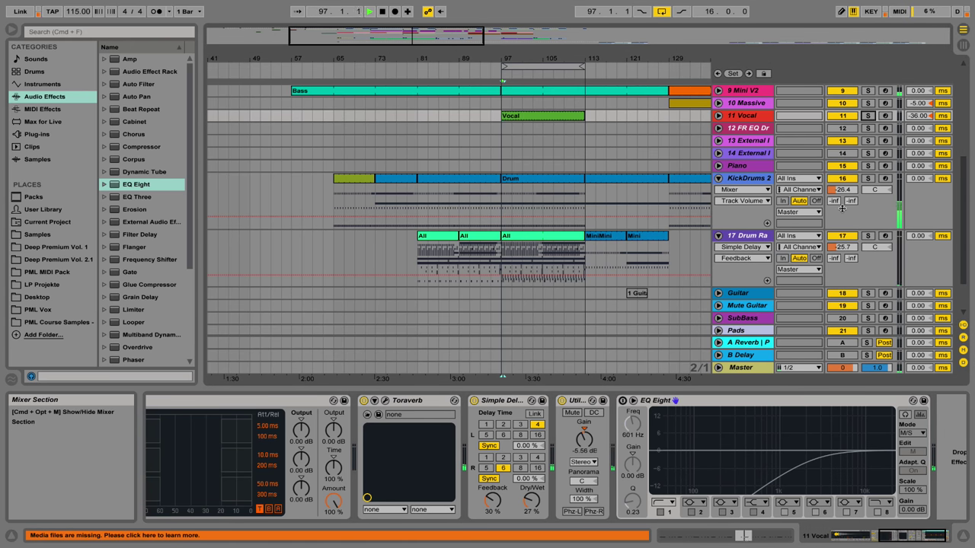
key(space)
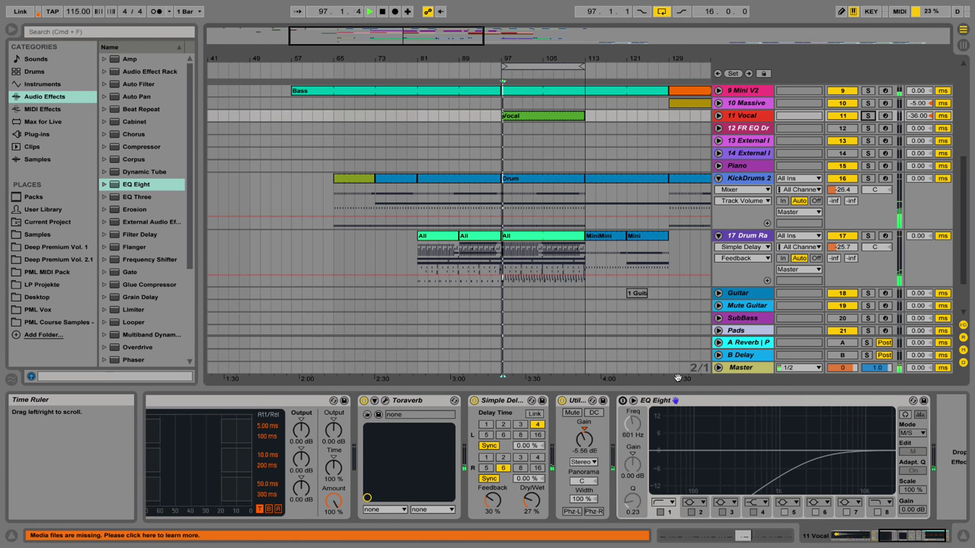
Enable the EQ Eight on 11 Vocal and set the Utility gain to -3.83 dB during playback
click(623, 401)
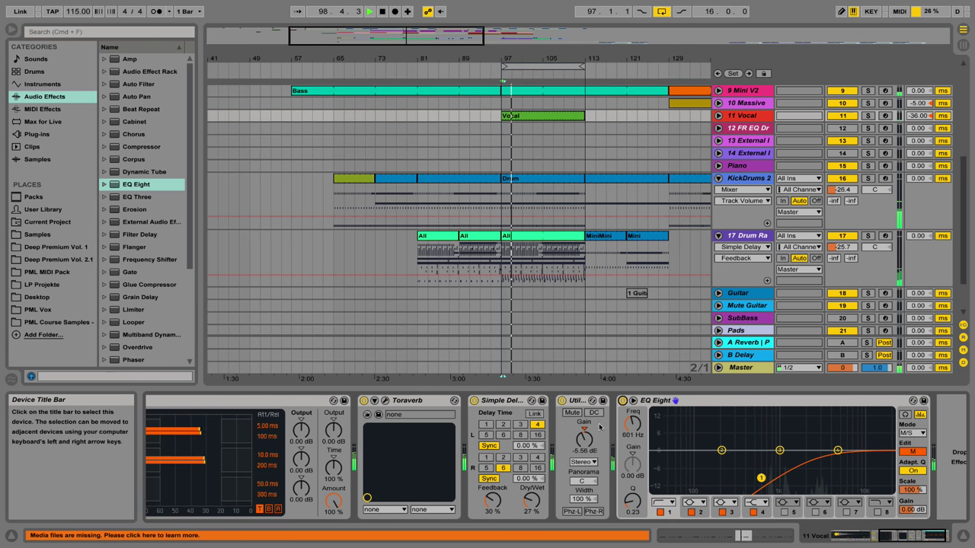
drag(583, 450, 584, 403)
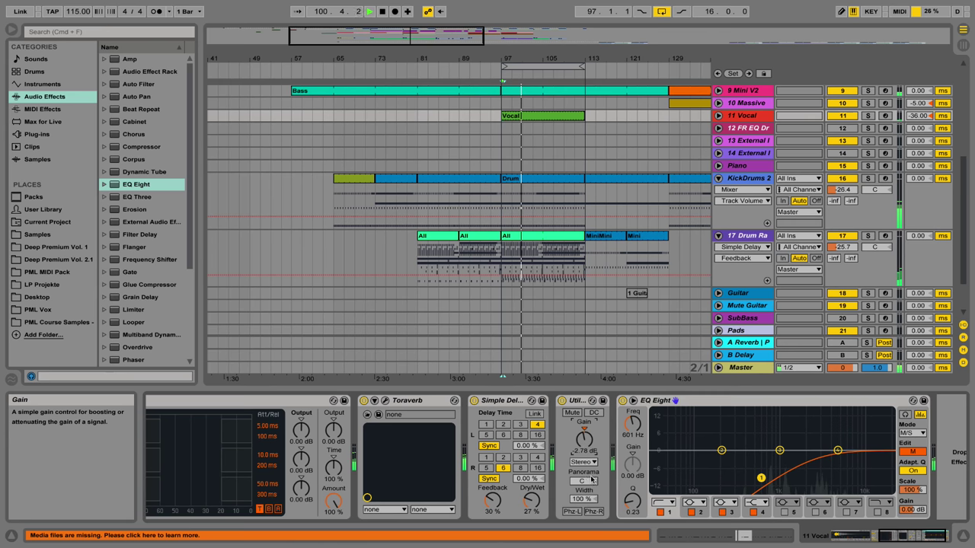
drag(586, 450, 593, 458)
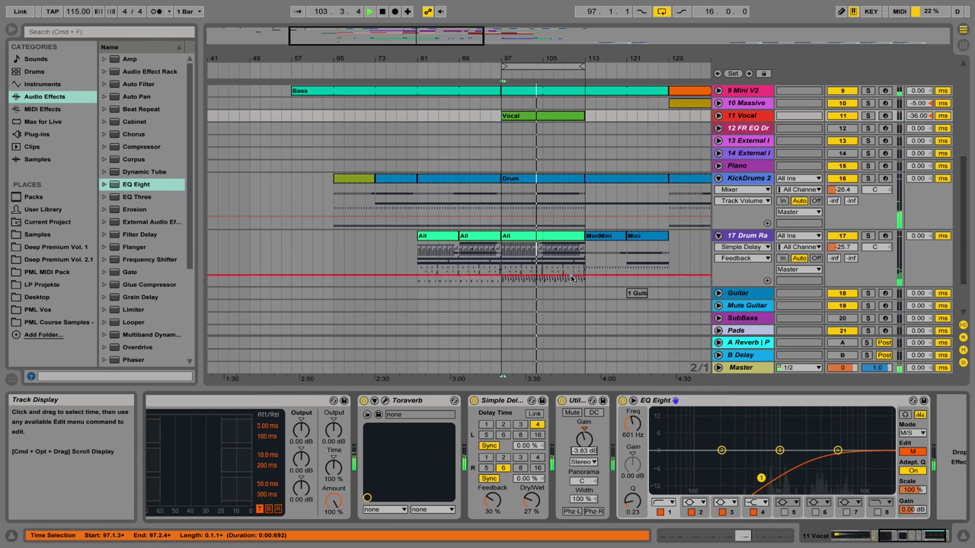
Show the 5 NaturalFlavour bells track's devices and play its section around bars 102–103
scroll(577, 299, up, 5)
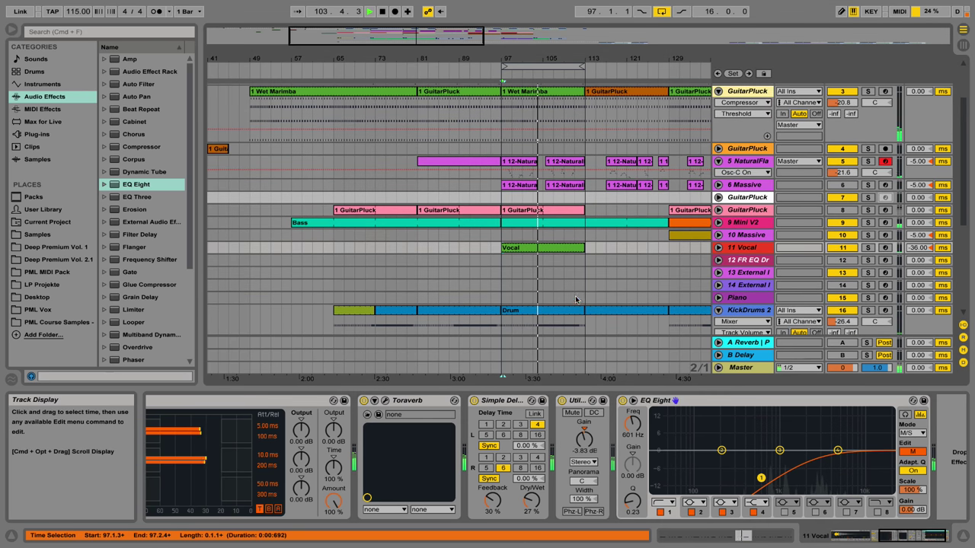
click(760, 162)
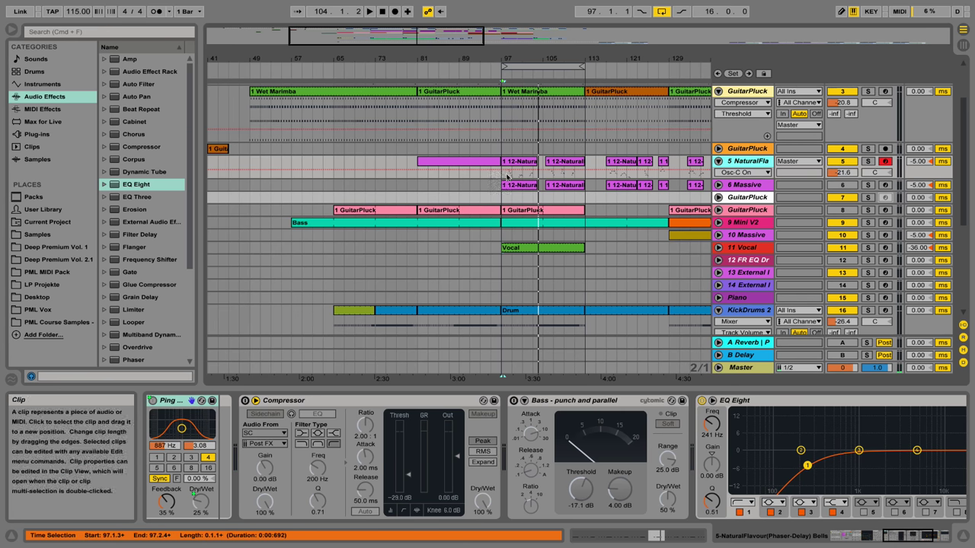
click(531, 177)
key(space)
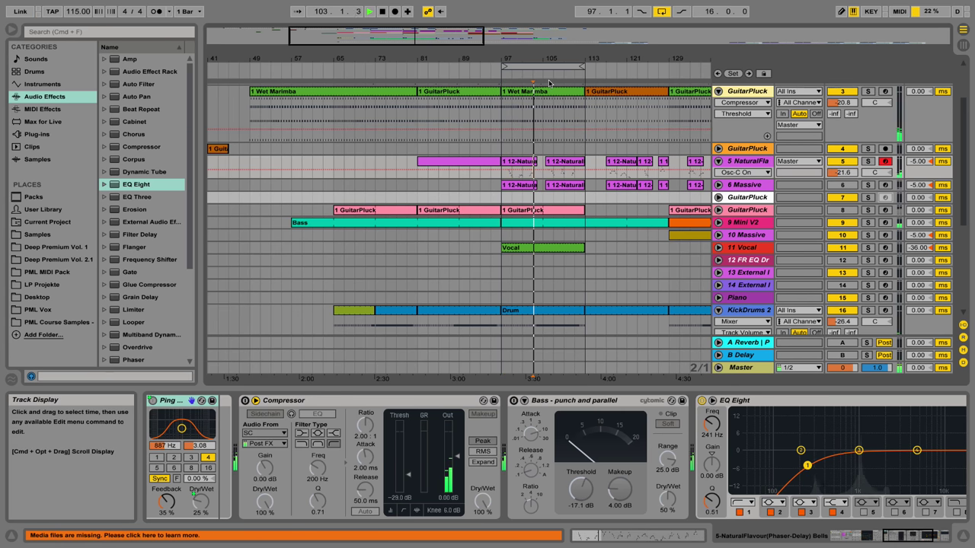
drag(531, 59, 489, 164)
click(481, 183)
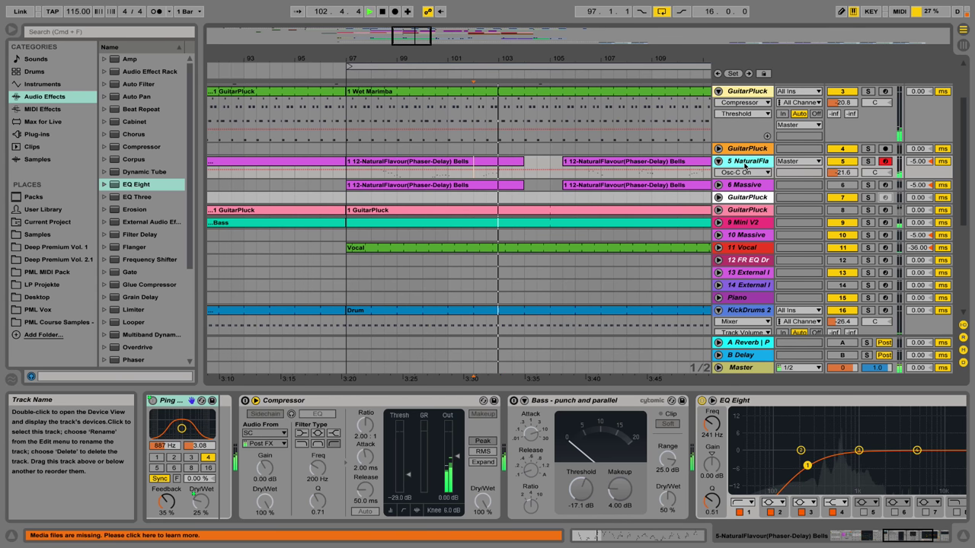
key(space)
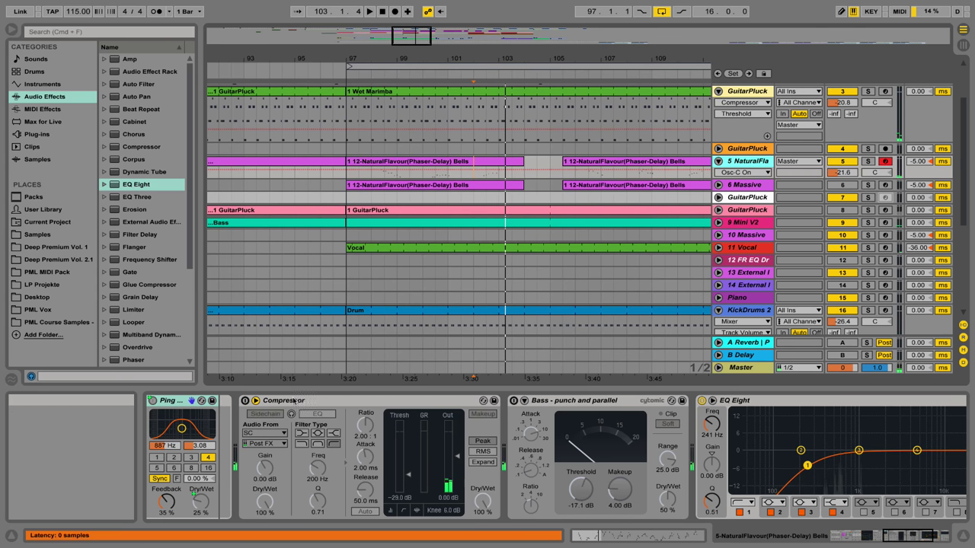
Turn on the bells track's sidechain Compressor and set its threshold to -24.7 dB during playback
click(262, 401)
click(245, 401)
key(space)
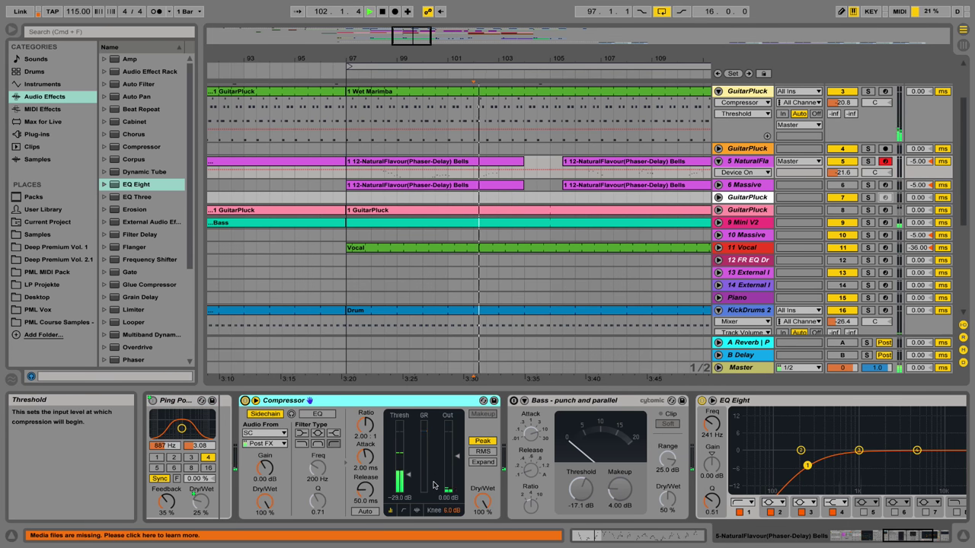
drag(408, 475, 408, 471)
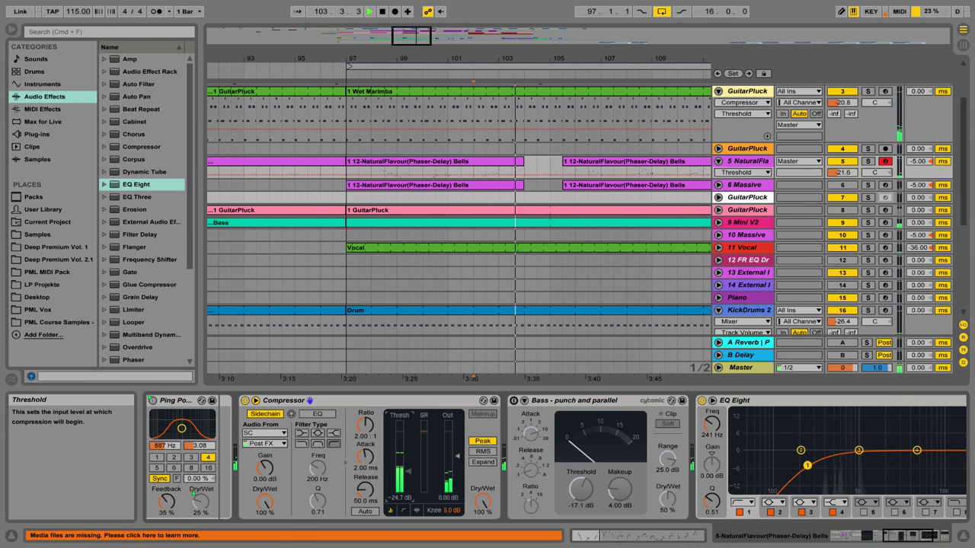
Delete the Bass - punch and parallel compressor and the Auto Pan from the bells track's chain
click(636, 400)
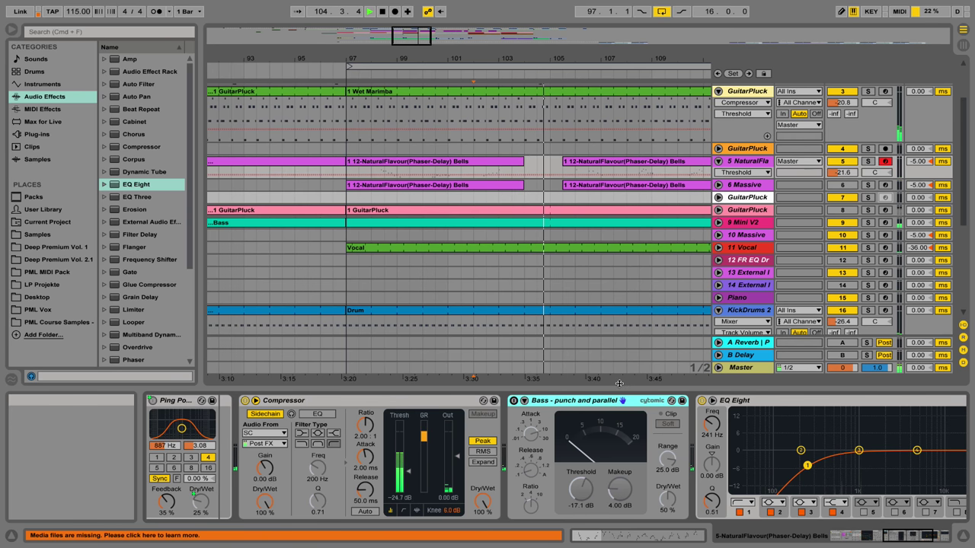
key(Delete)
key(space)
click(912, 542)
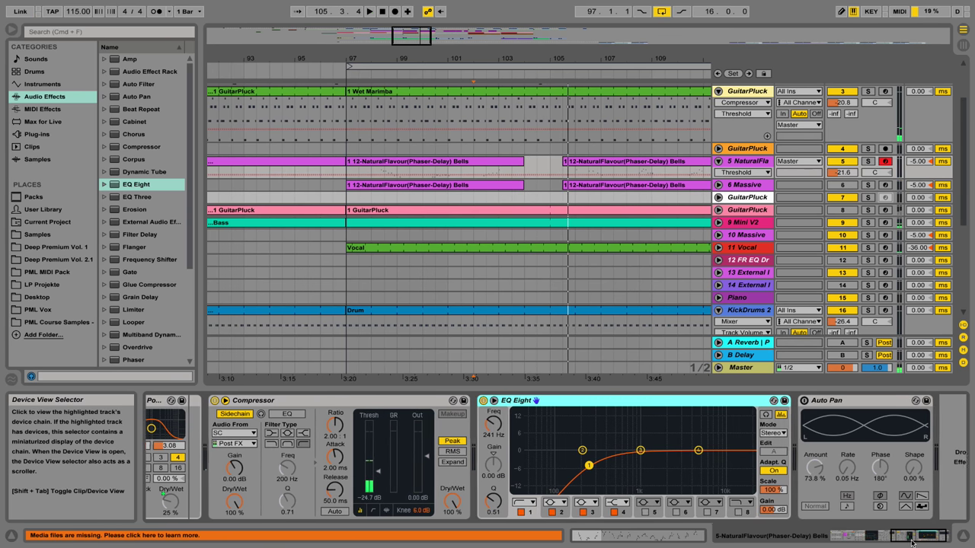
click(844, 404)
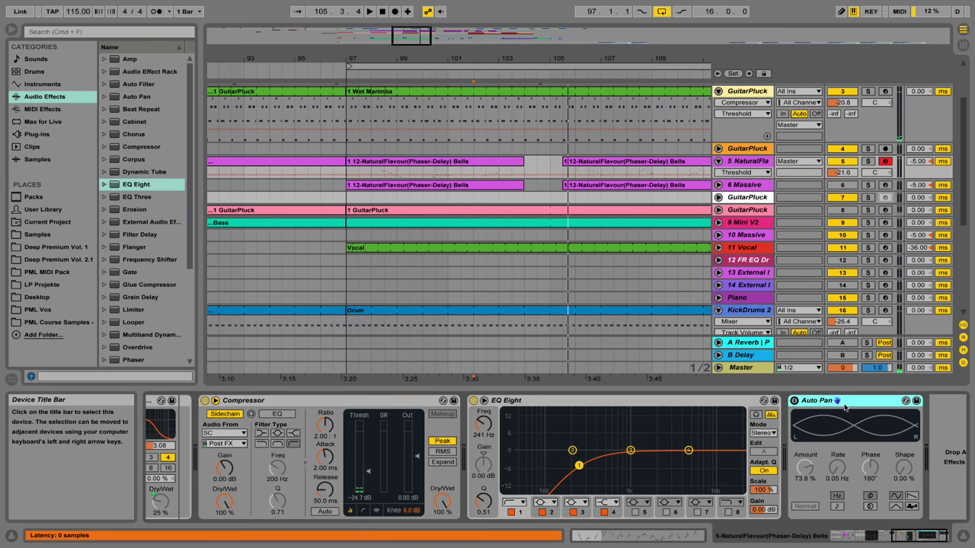
Play the arrangement and review the bells track's device chain from its instrument rack to the final EQ Eight
click(859, 526)
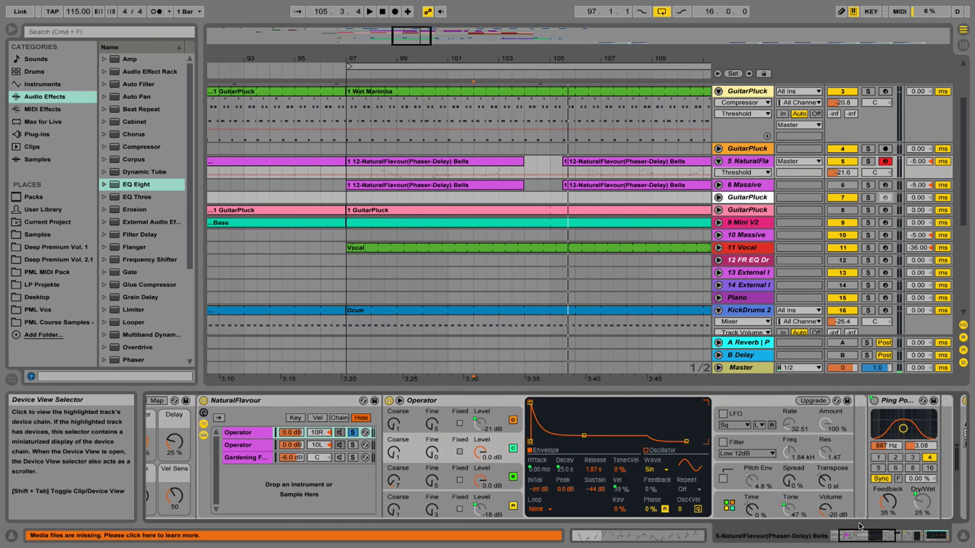
drag(859, 526, 846, 525)
key(space)
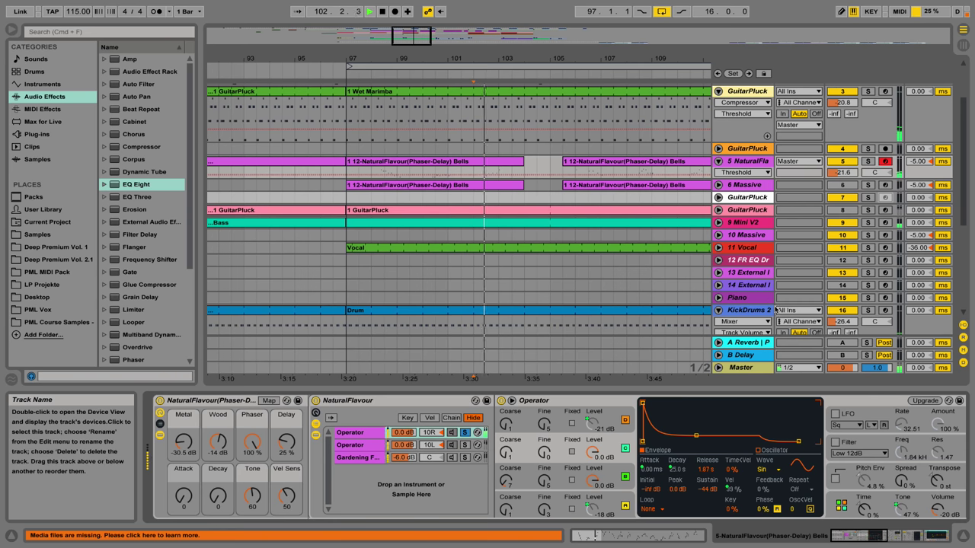
click(897, 540)
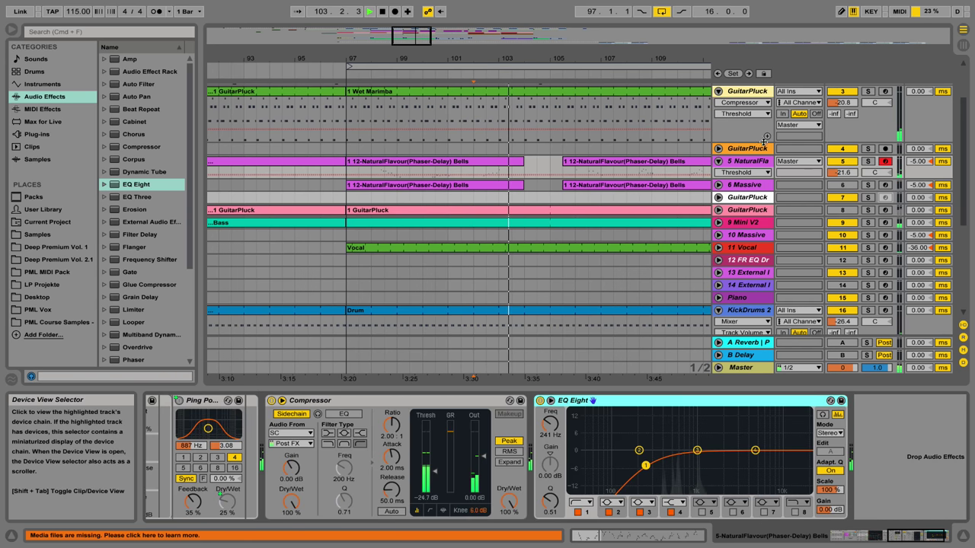
Set the sidechain input of the Mallet track's Compressor to SIDECHAIN
scroll(761, 122, up, 3)
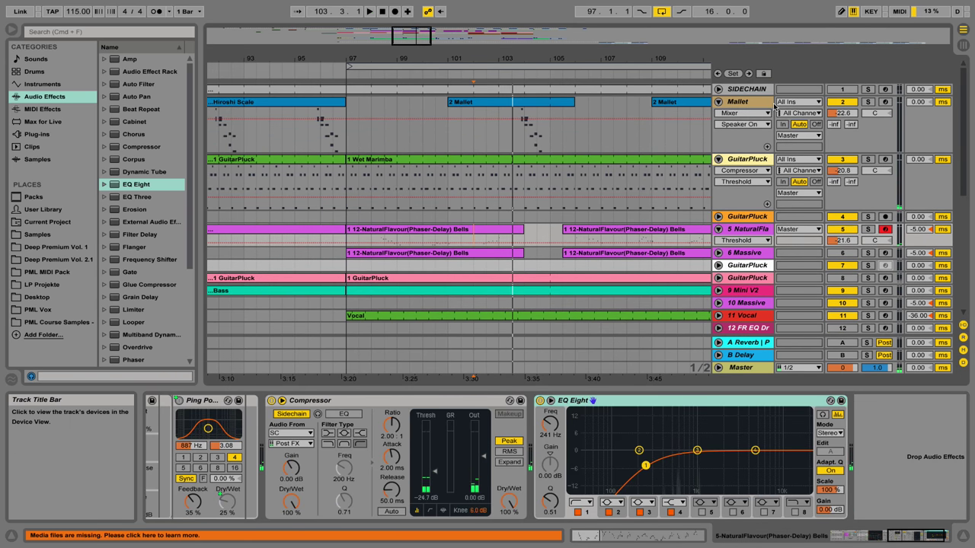
click(759, 104)
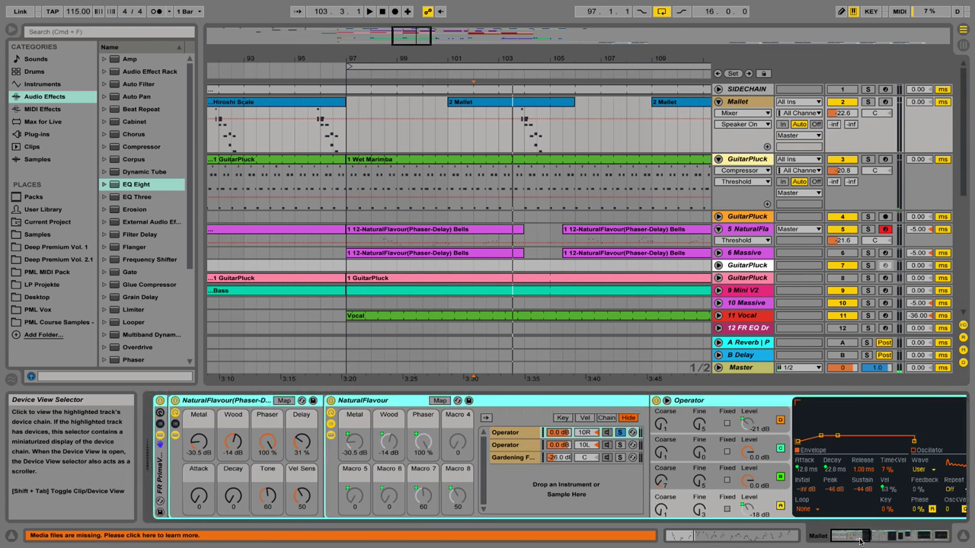
click(905, 540)
mouse_move(904, 541)
mouse_down()
mouse_move(942, 541)
mouse_move(838, 536)
mouse_move(897, 536)
mouse_up()
click(333, 433)
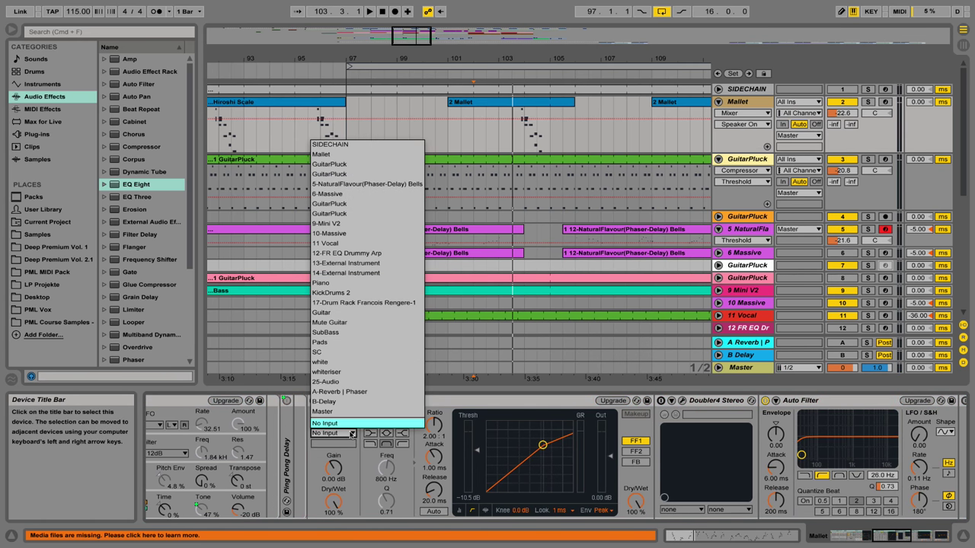
click(347, 134)
Set the Mallet Compressor's threshold to -18.7 dB, auditioning the mallet phrase from bar 103
key(space)
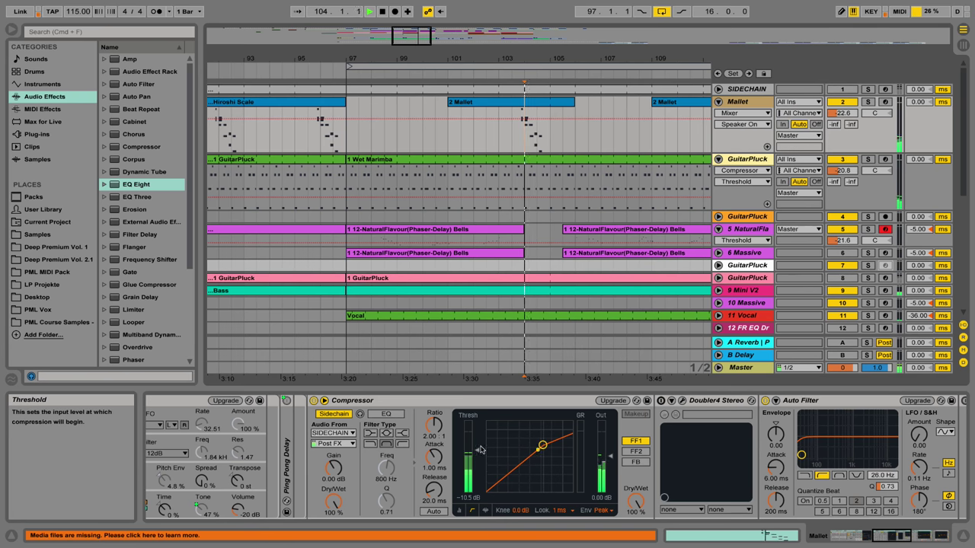
key(space)
drag(477, 454, 476, 464)
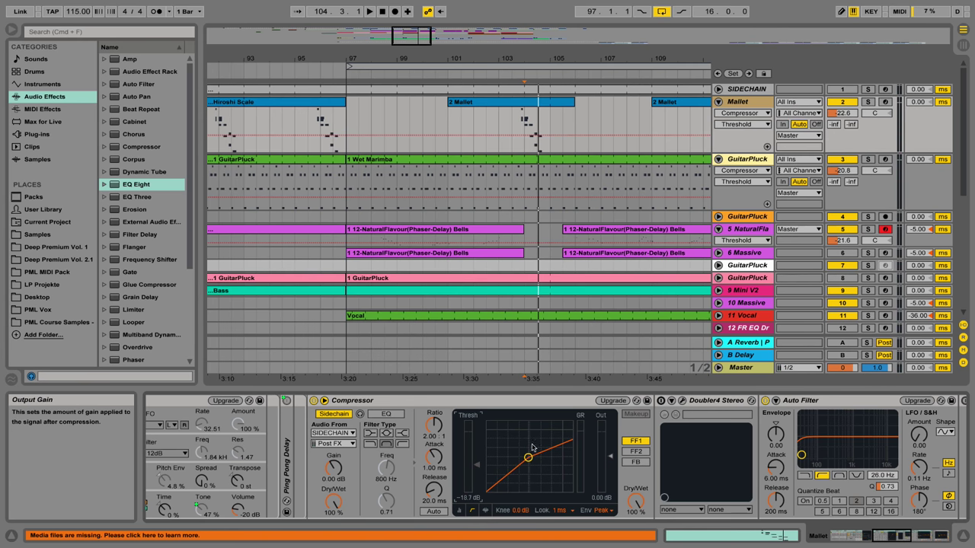
drag(477, 466, 477, 472)
key(space)
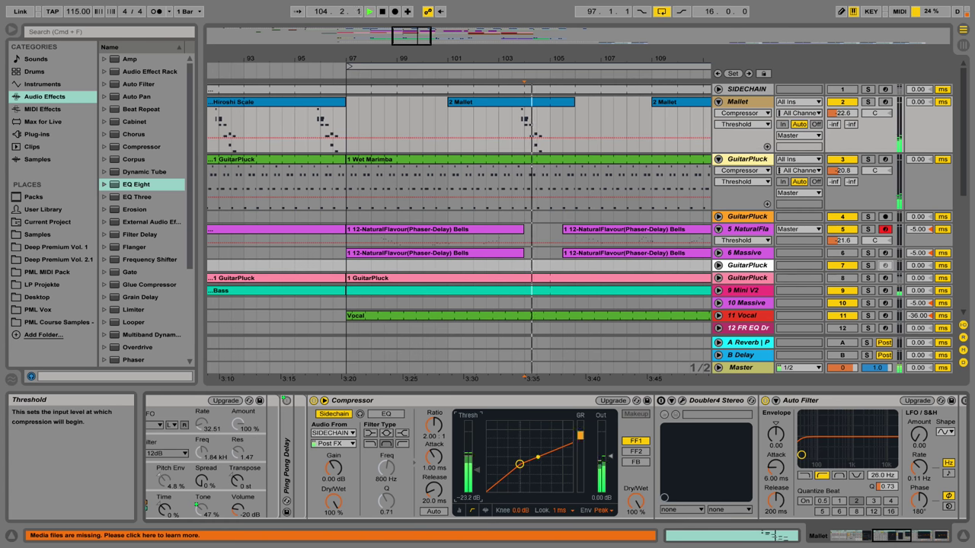
click(506, 113)
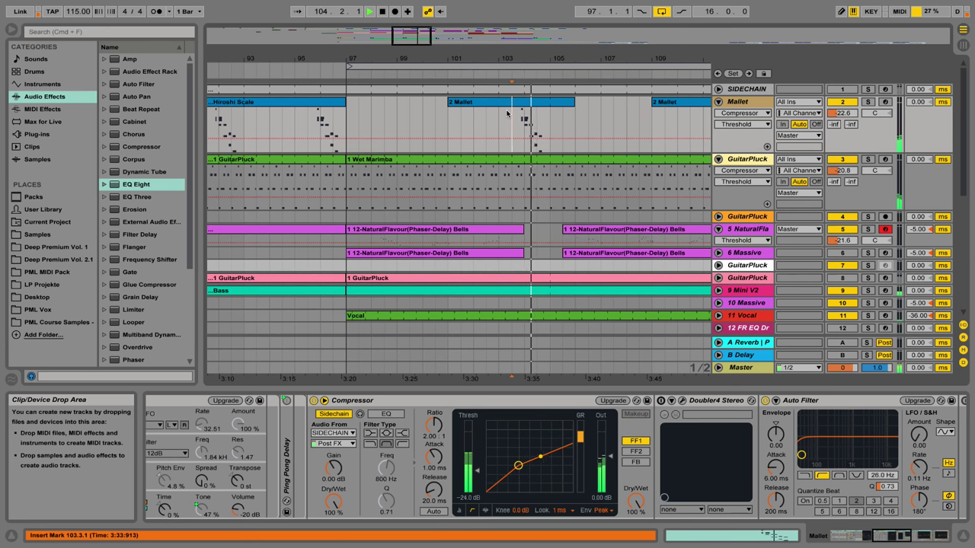
Stop playback and delete Doubler4 Stereo and the disabled plug-in after Auto Filter from the Mallet chain
key(space)
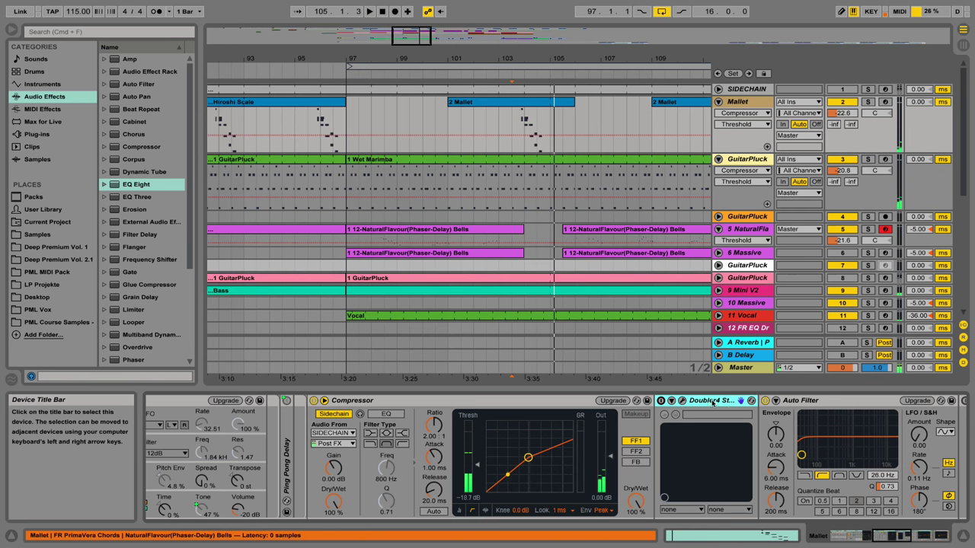
key(Delete)
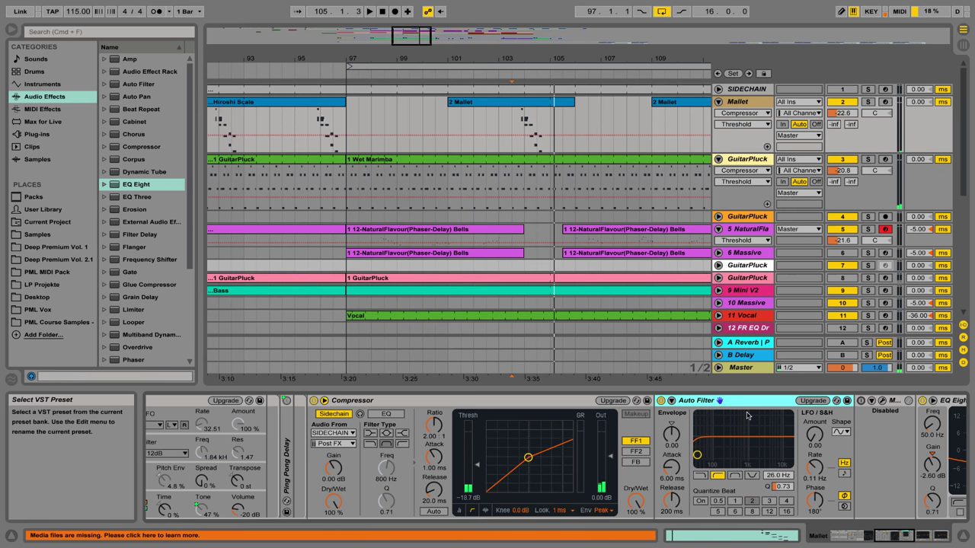
click(895, 401)
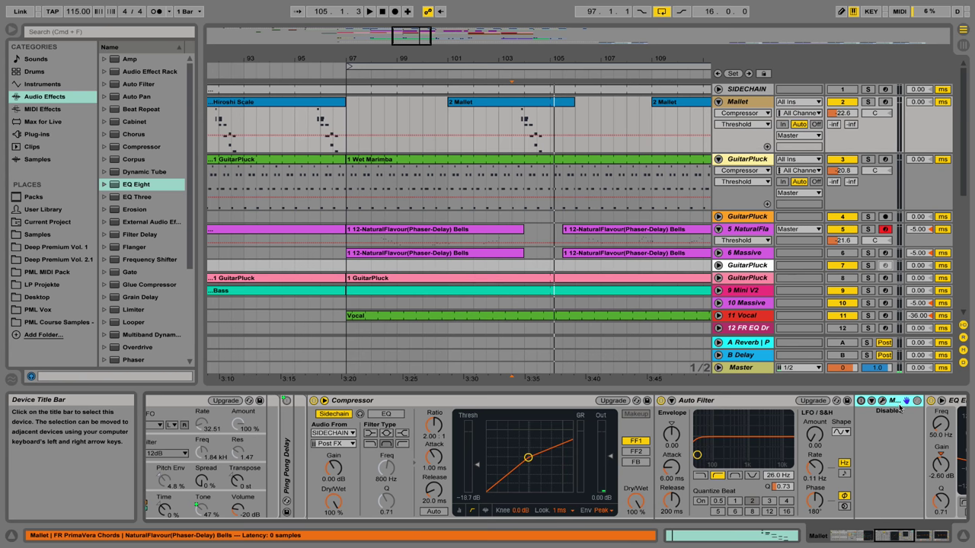
Set the low cut of the Mallet chain's last EQ Eight to 306 Hz with Q 0.63 and play the section
click(922, 533)
click(923, 538)
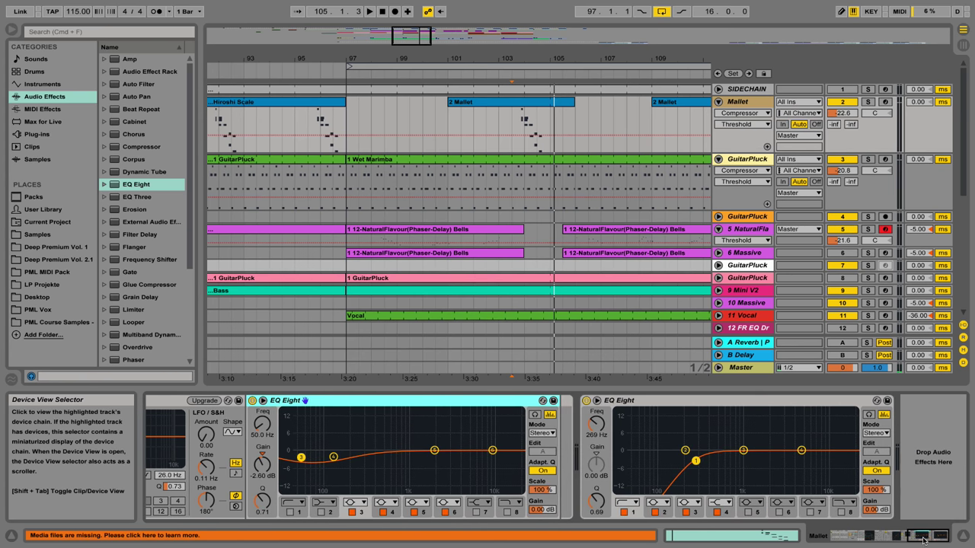
click(917, 539)
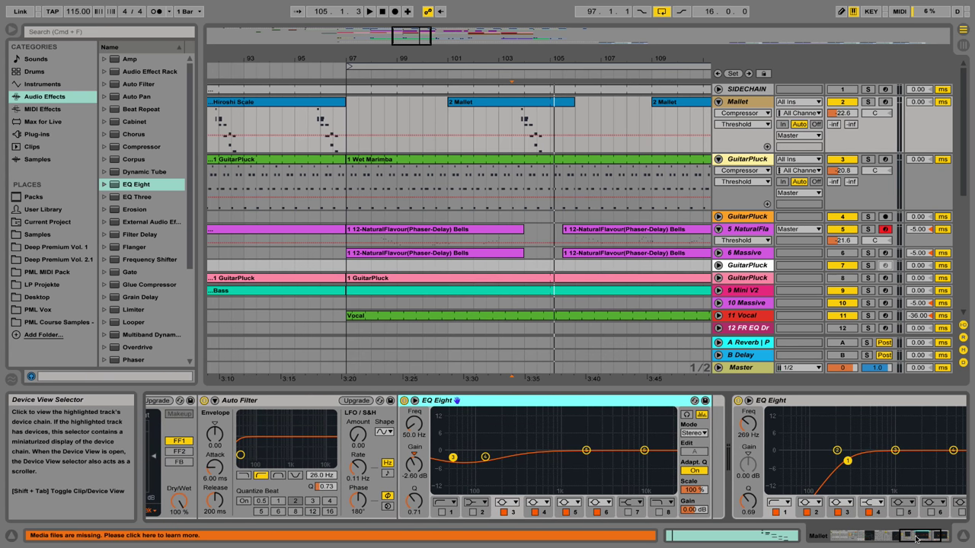
click(899, 538)
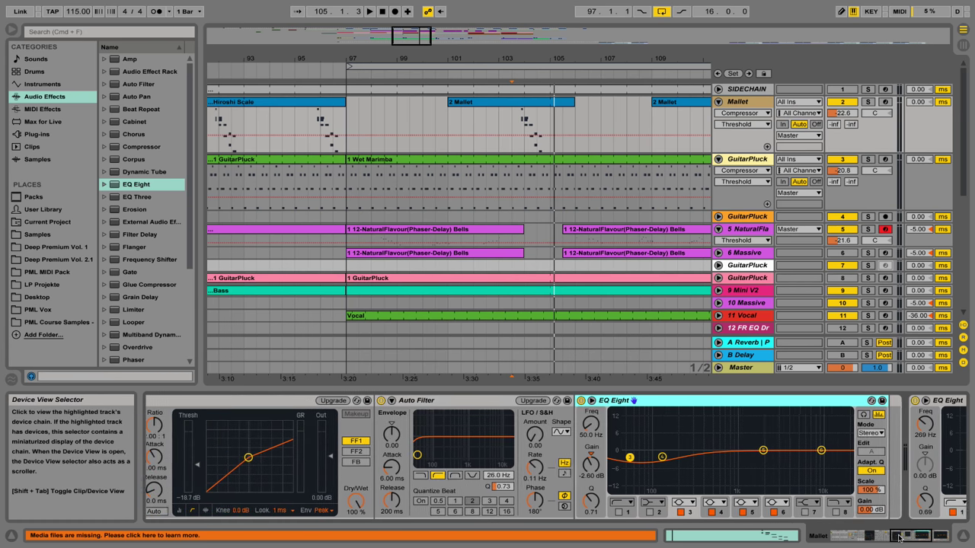
drag(899, 538, 919, 538)
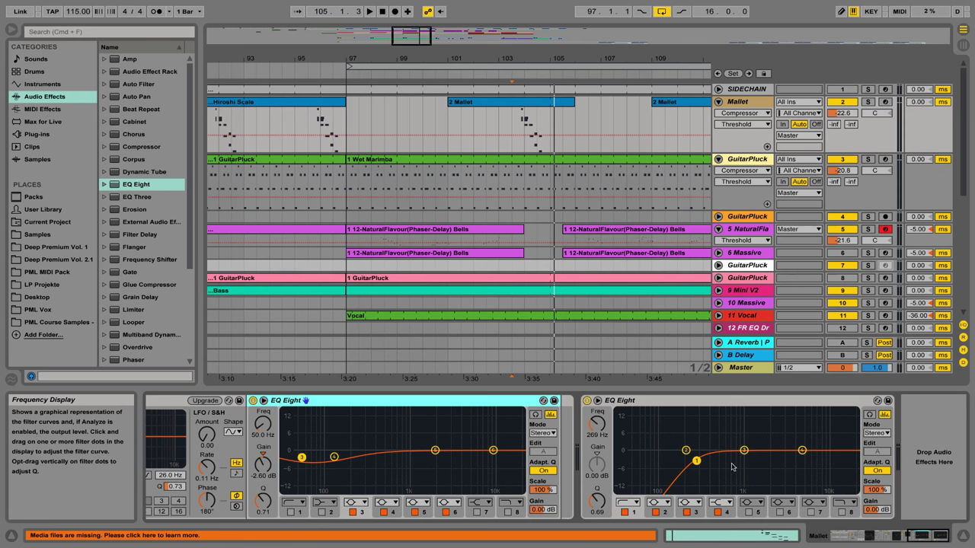
drag(699, 463, 701, 464)
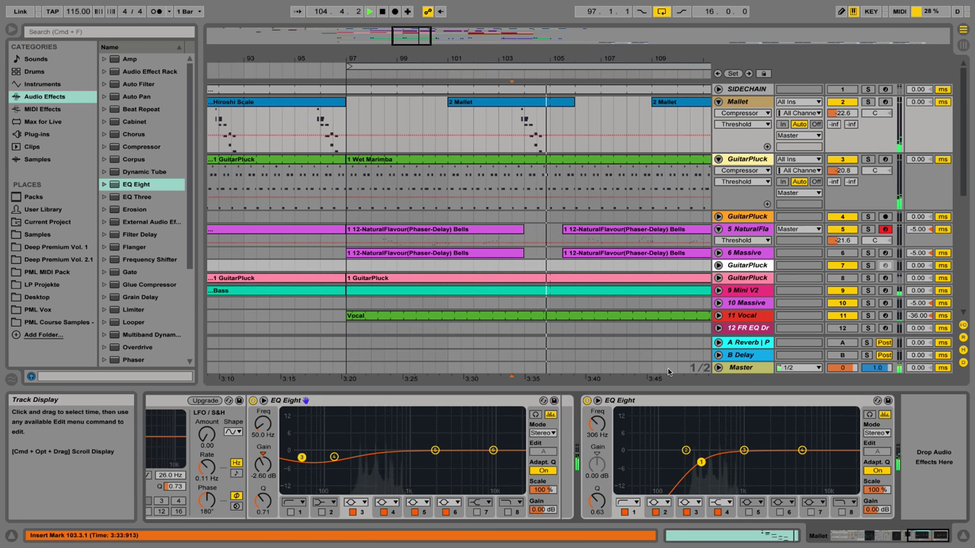
drag(589, 58, 513, 55)
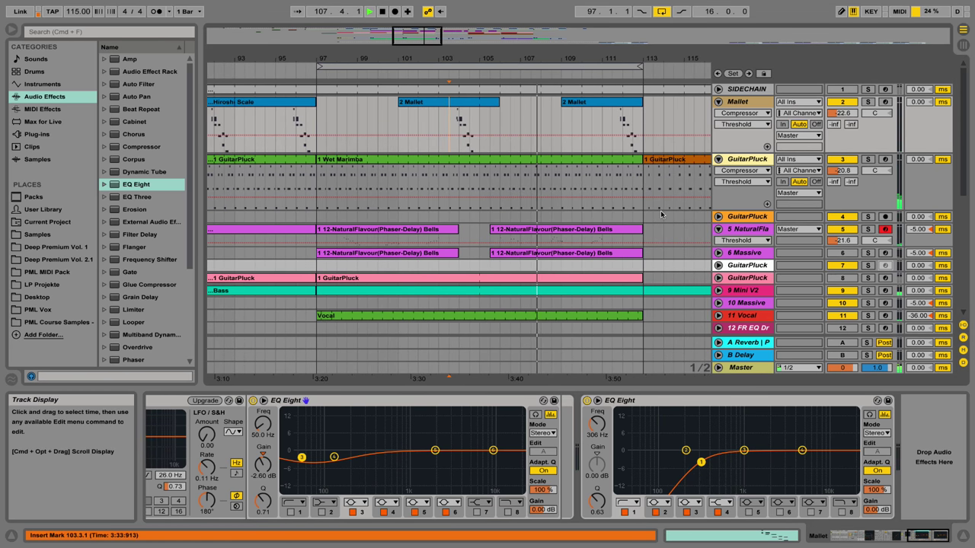
Set the track volume of the 5 NaturalFlavour bells track to -25.0 dB and audition it from 108.3.1
scroll(753, 224, down, 2)
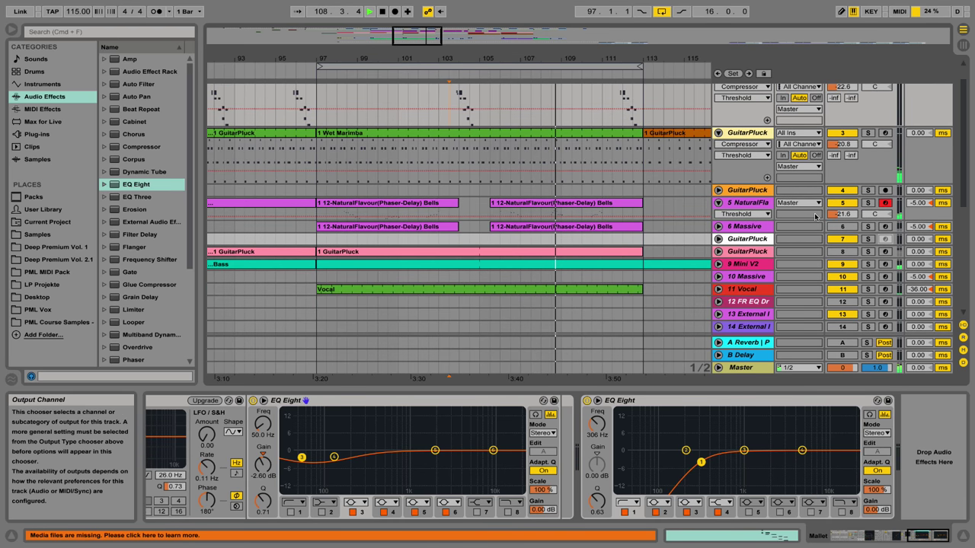
drag(843, 218, 843, 230)
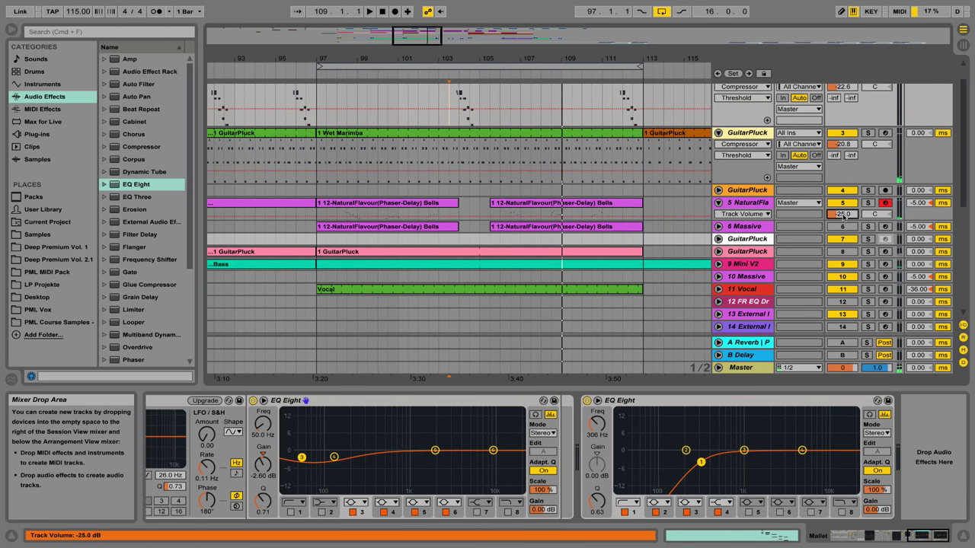
click(548, 213)
key(space)
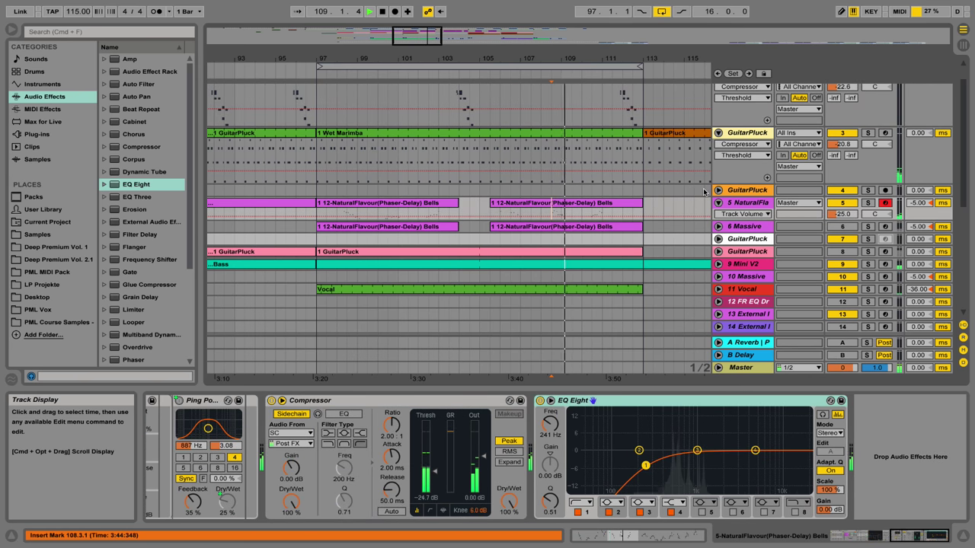
key(space)
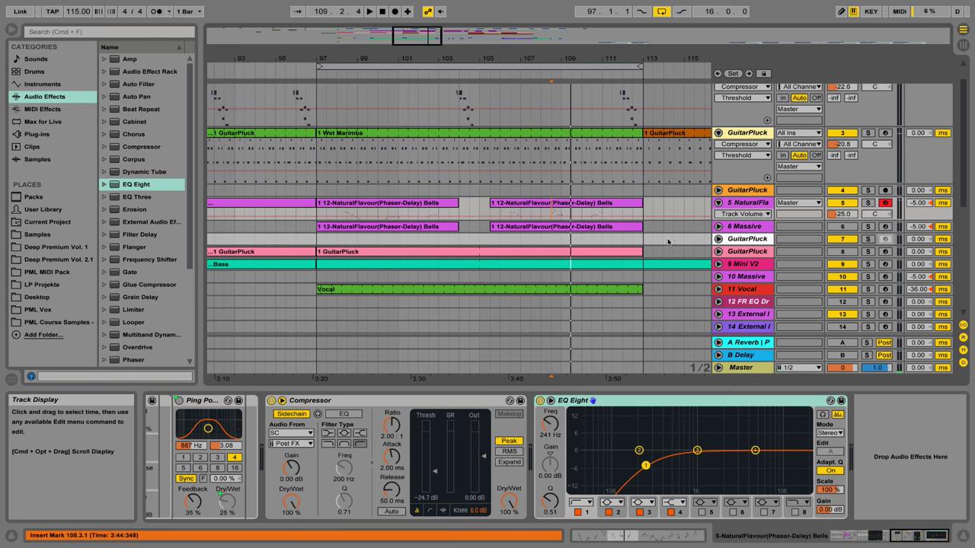
Audition the 9 Mini V2 bass in solo from bar 108, comparing it with the soloed KickDrums track
scroll(667, 242, down, 3)
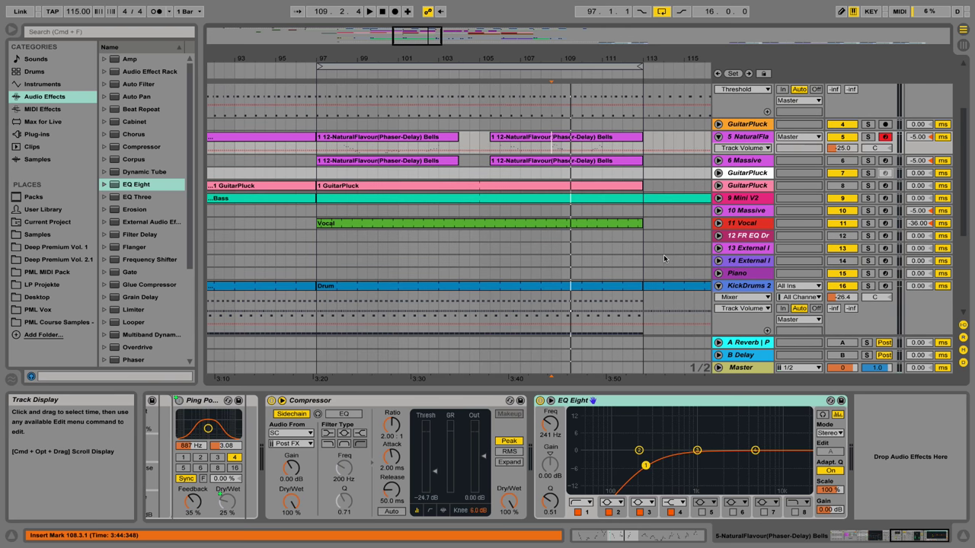
click(736, 200)
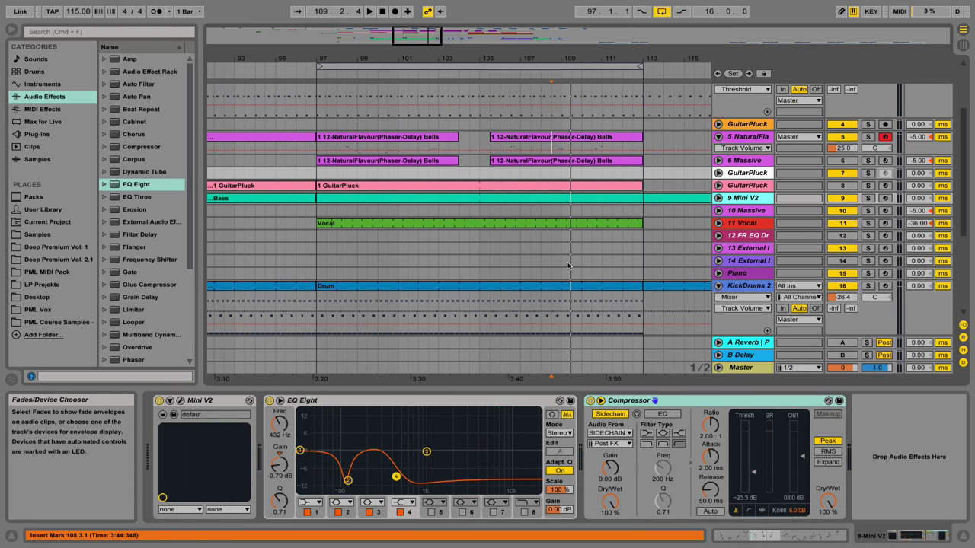
click(867, 198)
key(space)
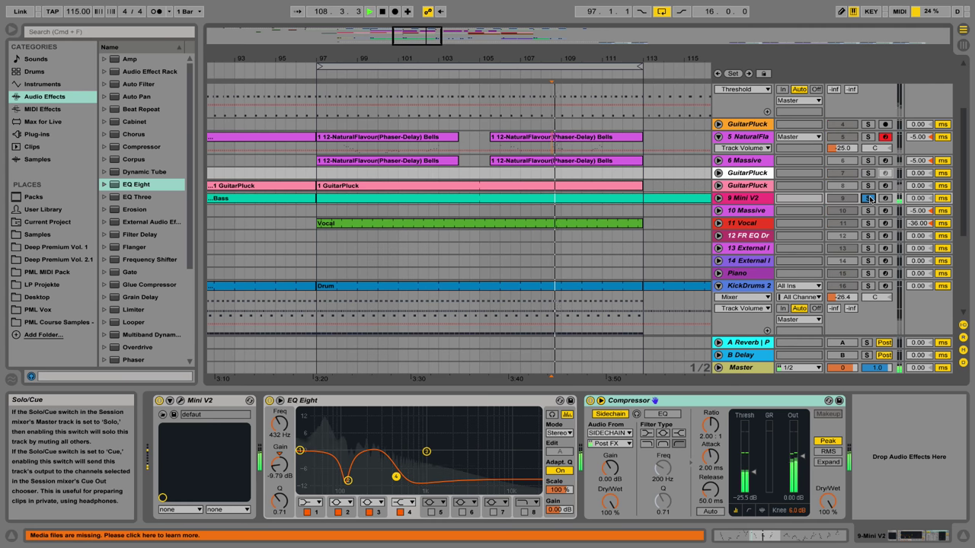
click(866, 286)
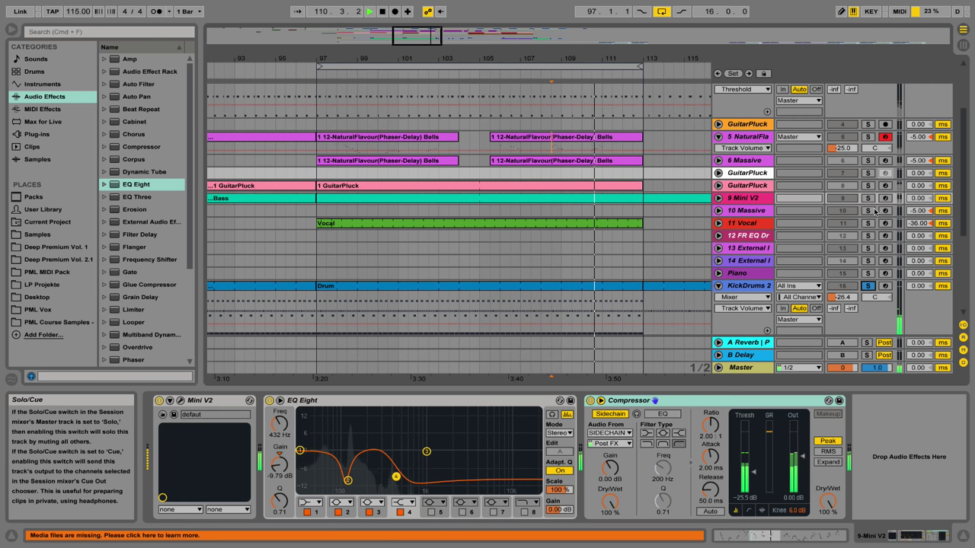
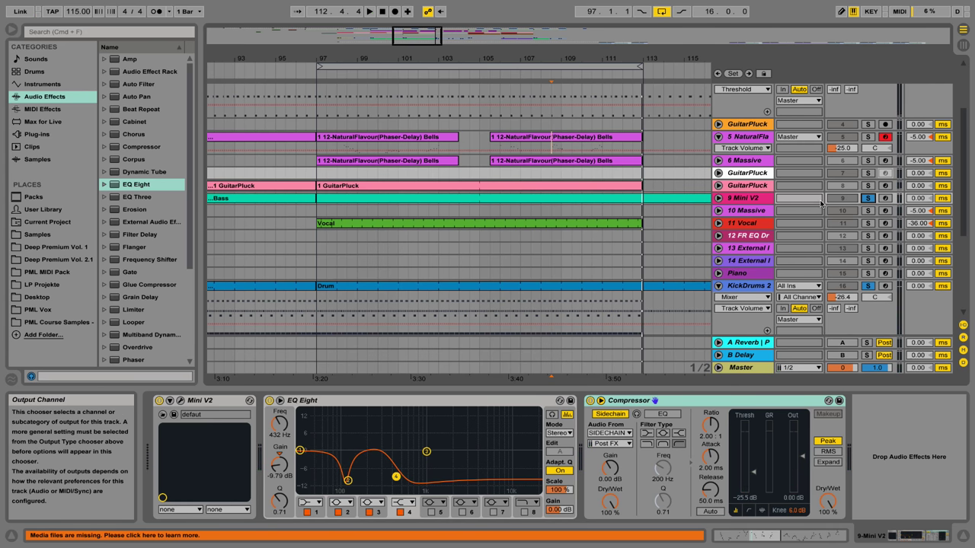
click(867, 200)
click(867, 200)
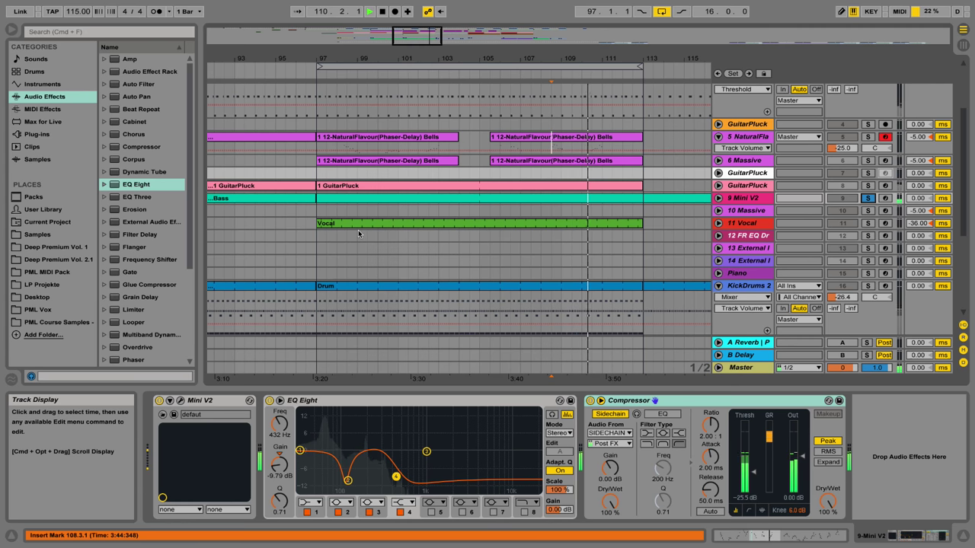
Compare the soloed Mini V2 bass with its EQ Eight bypassed and enabled, and return to the full mix
click(270, 401)
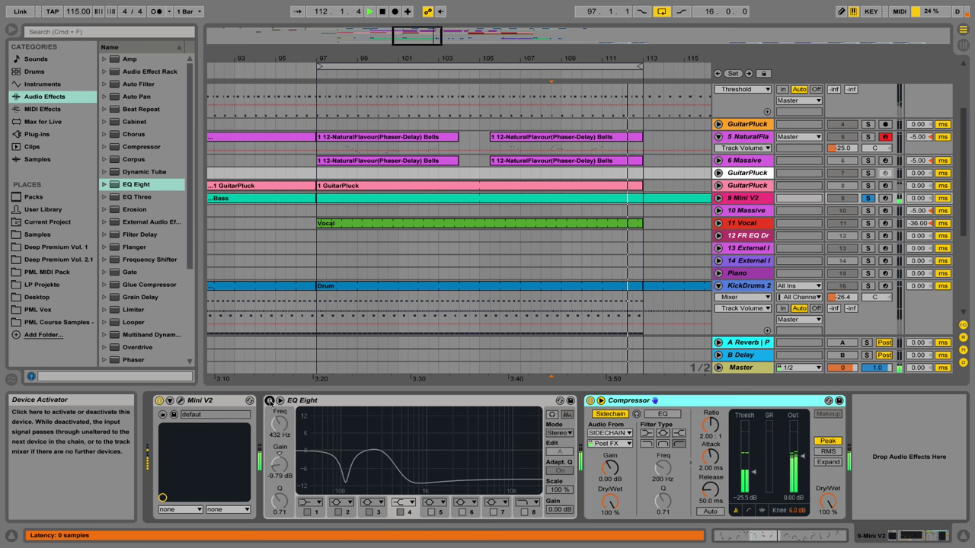
click(270, 401)
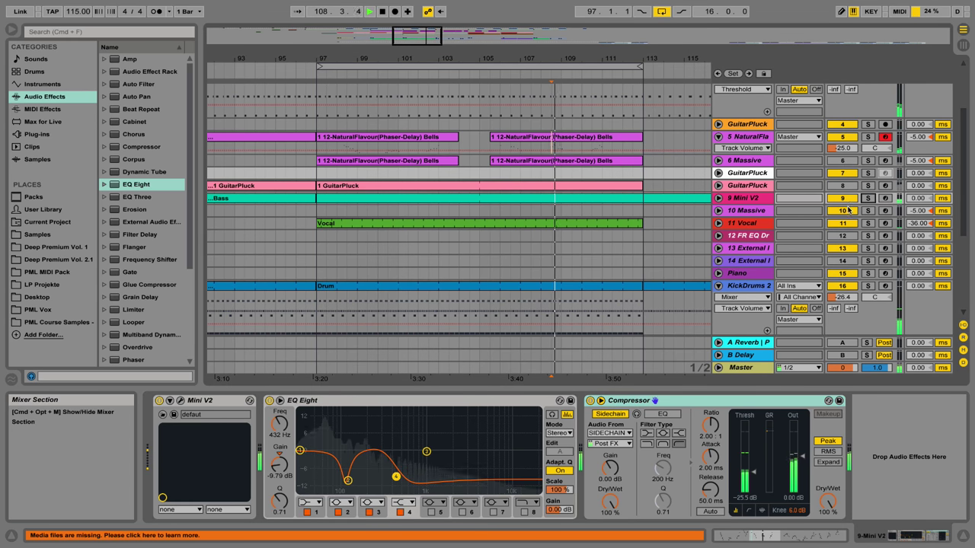
scroll(796, 251, down, 3)
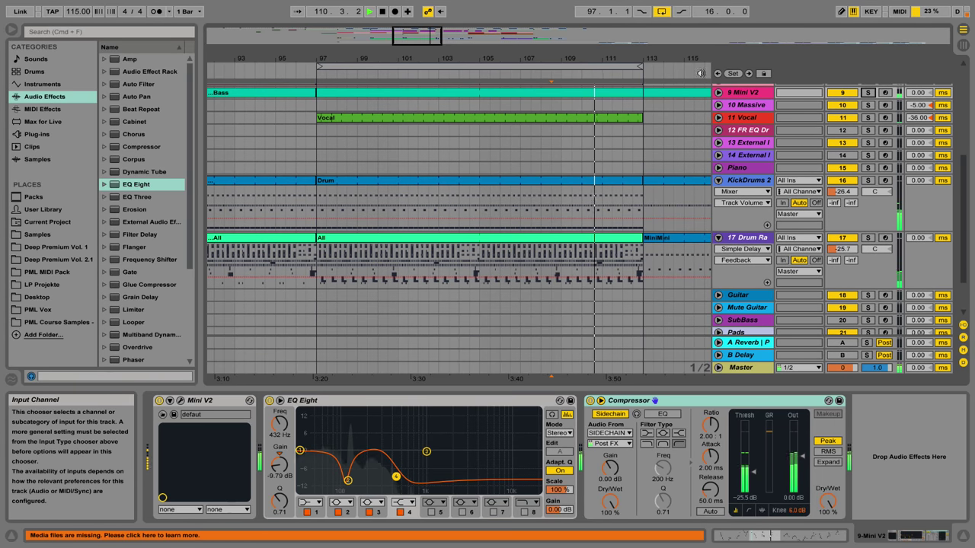
Extend the end of the arrangement loop to bar 145, making it 48 bars long from bar 97
drag(592, 56, 513, 32)
drag(535, 67, 627, 70)
scroll(653, 165, up, 5)
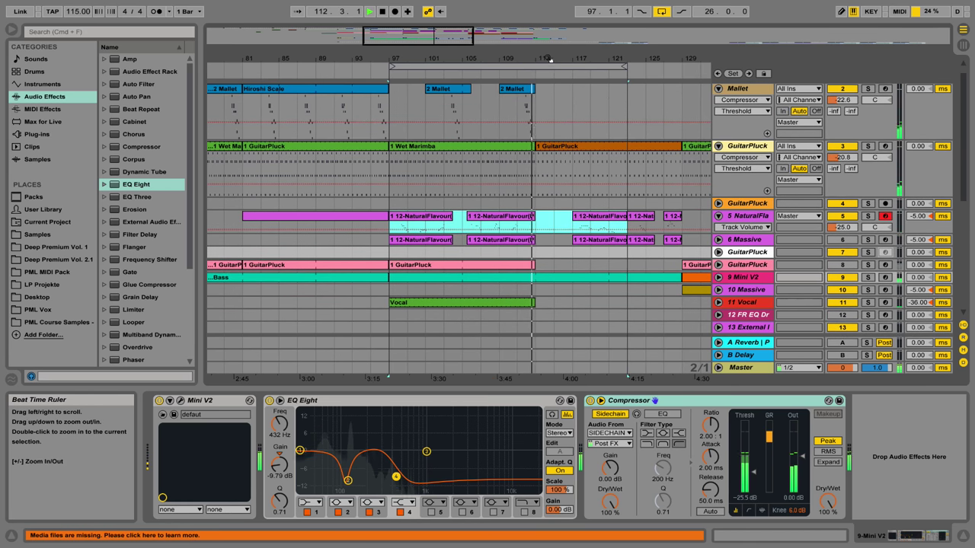
drag(550, 59, 501, 42)
drag(550, 67, 587, 68)
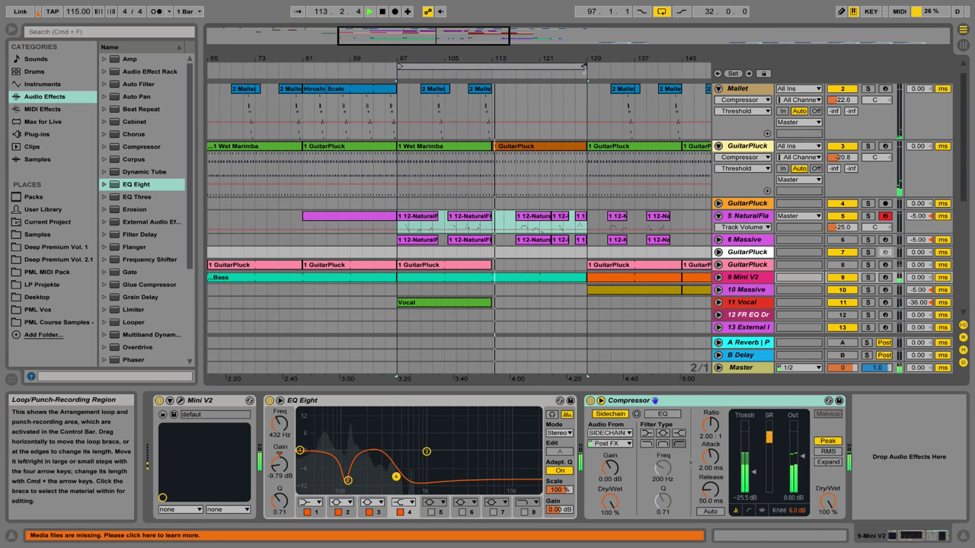
scroll(600, 214, up, 1)
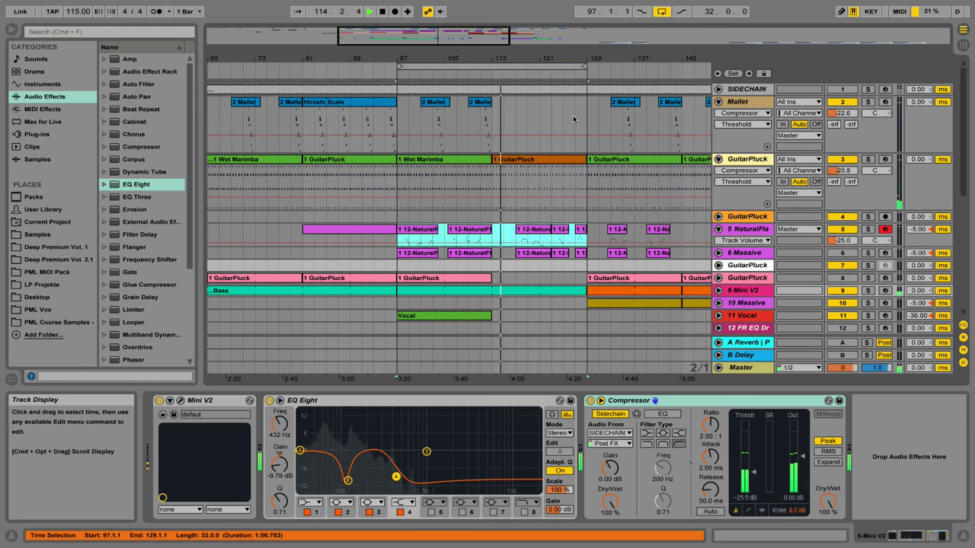
drag(577, 58, 625, 68)
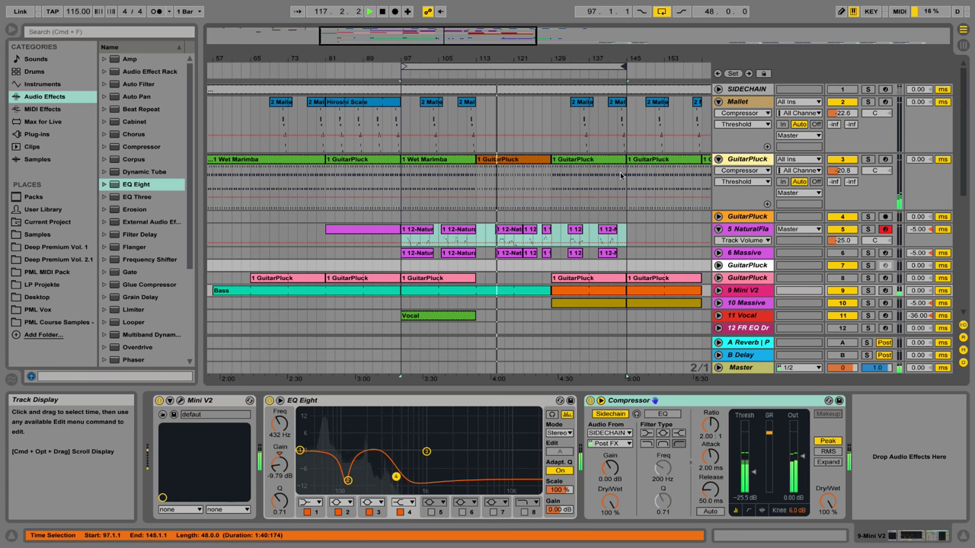
drag(543, 58, 466, 59)
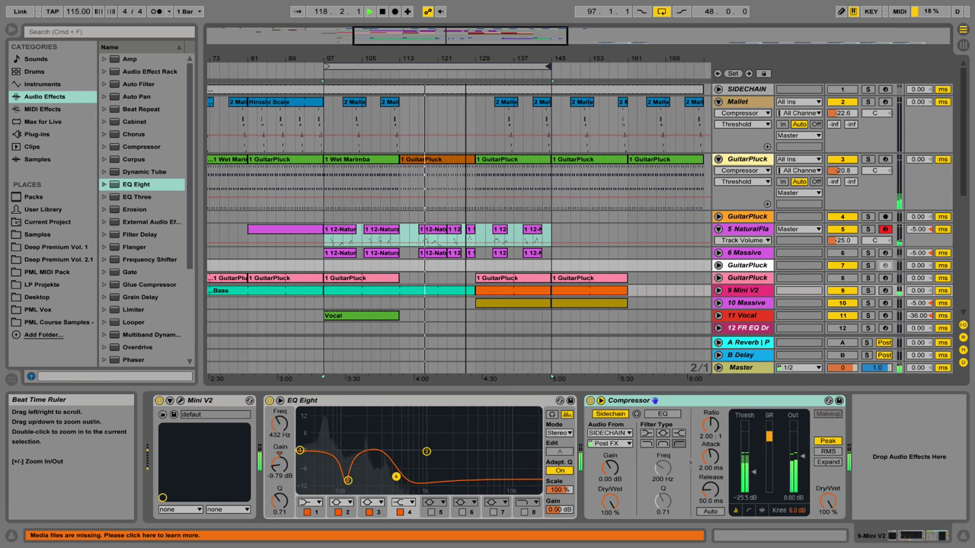
Fold the Mallet and upper GuitarPluck tracks and set the NaturalFlavour track's Compressor threshold to -17.5 dB
click(717, 101)
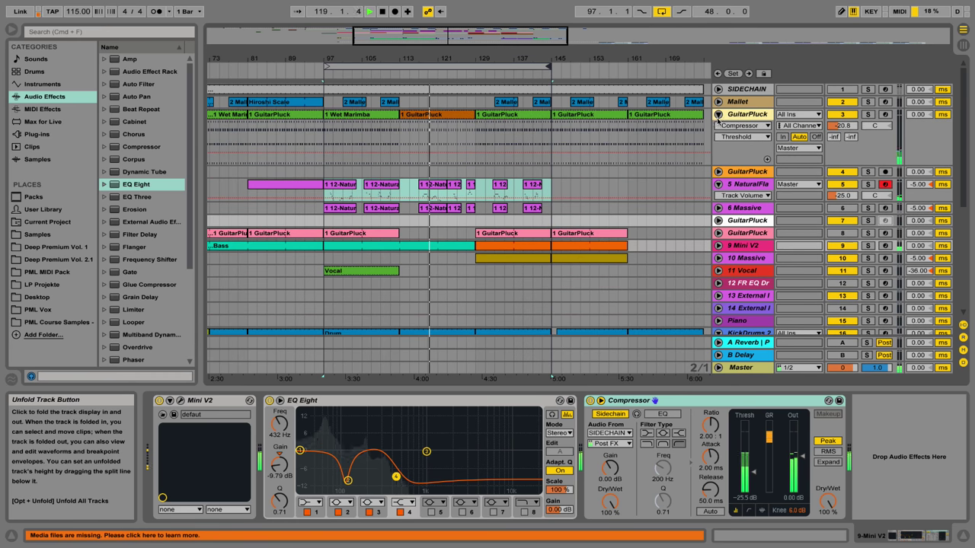
click(718, 114)
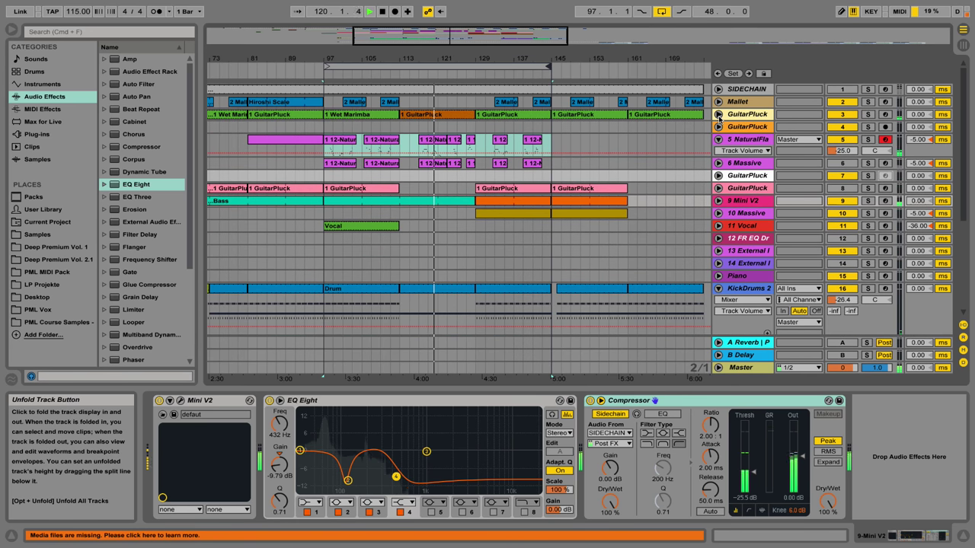
click(744, 142)
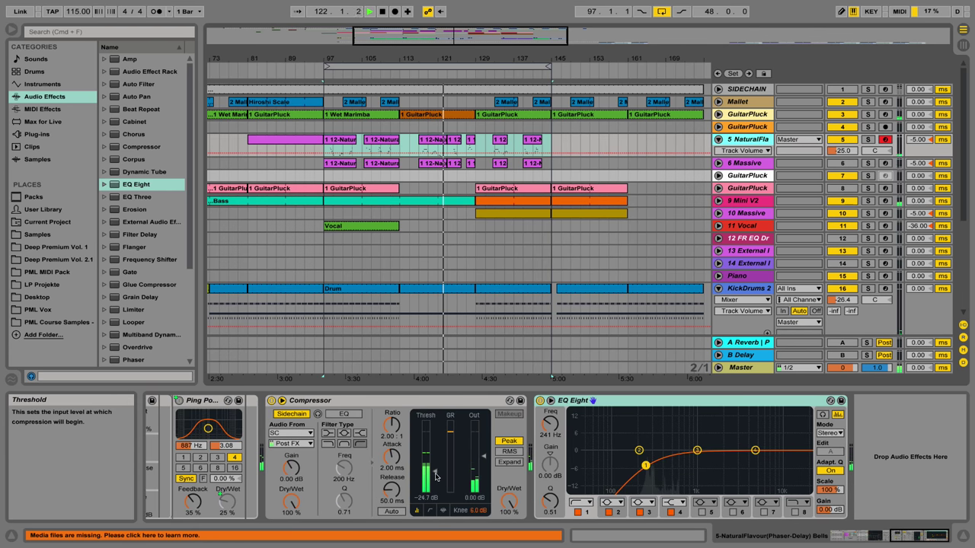
drag(436, 473, 436, 460)
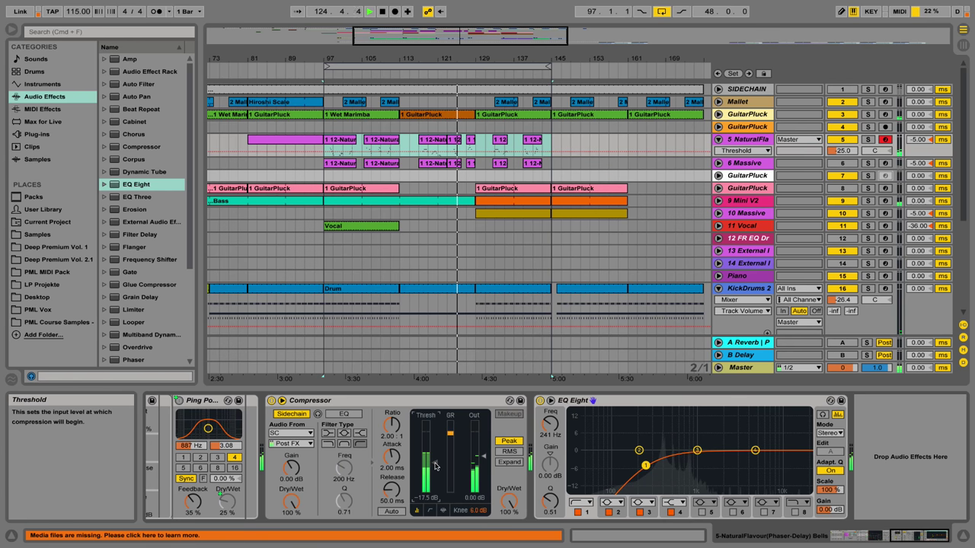
Play the arrangement from the NaturalFlavour clip at bar 123 and look over the tracks below it
key(space)
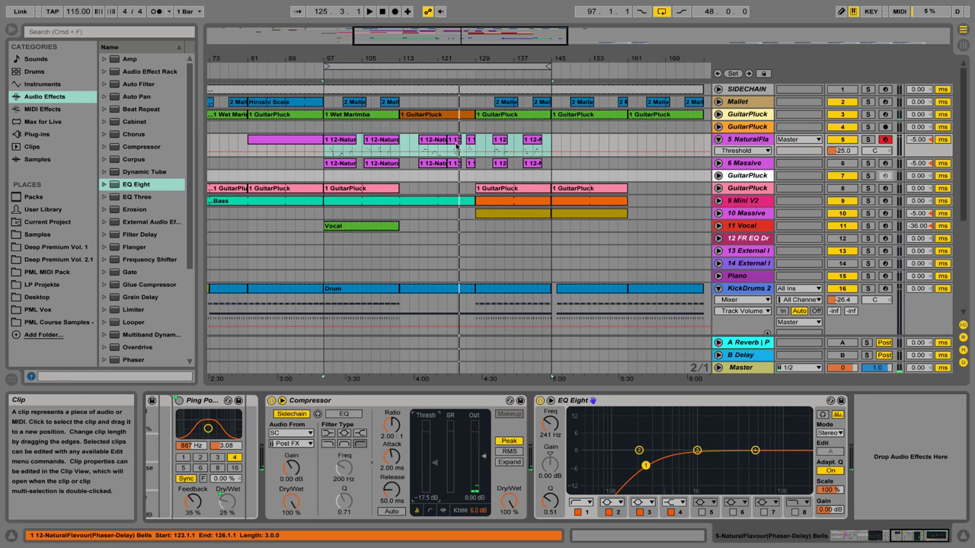
drag(457, 59, 456, 78)
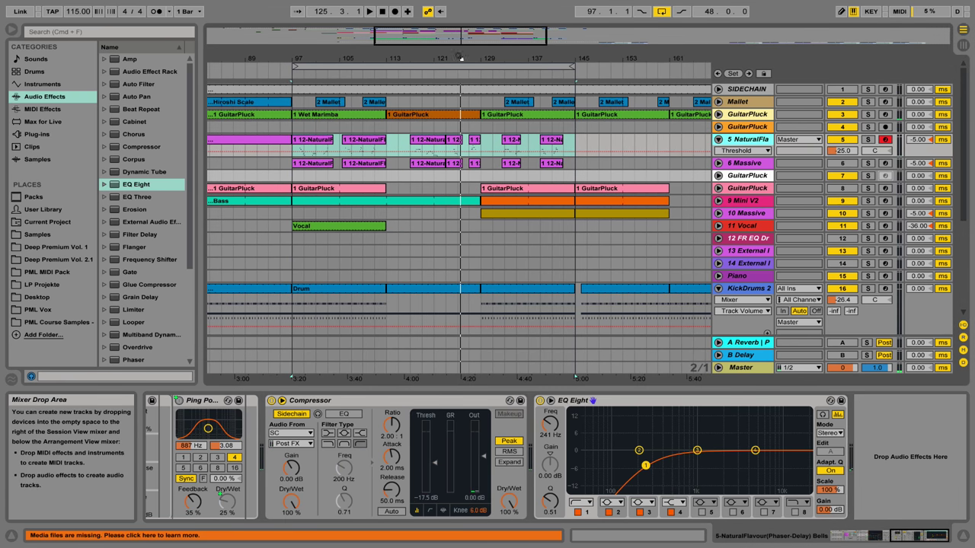
click(455, 143)
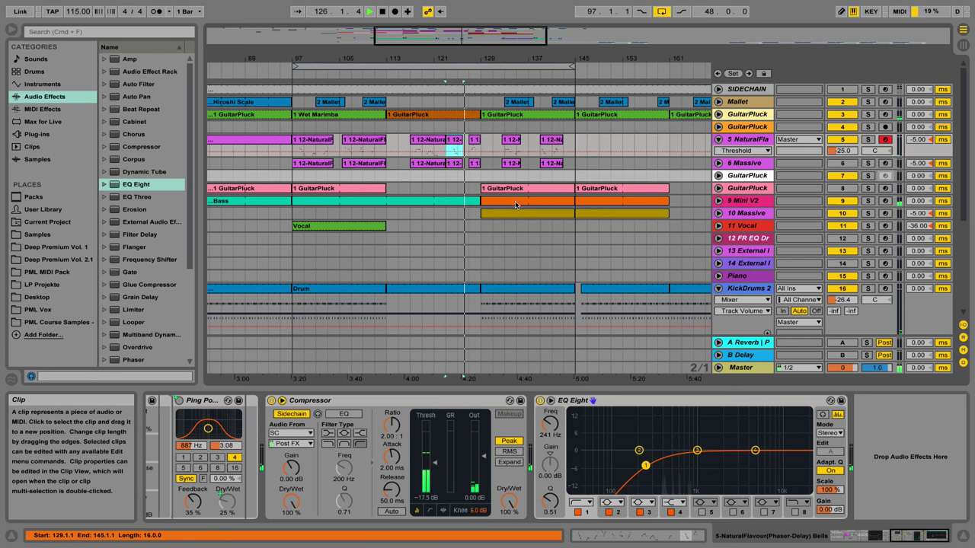
scroll(509, 202, down, 4)
scroll(509, 202, down, 5)
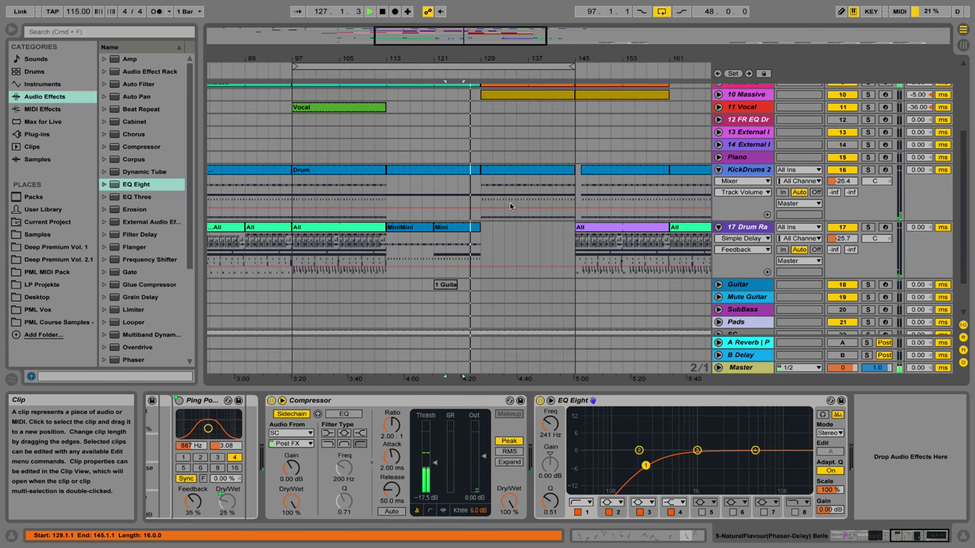
scroll(510, 206, up, 7)
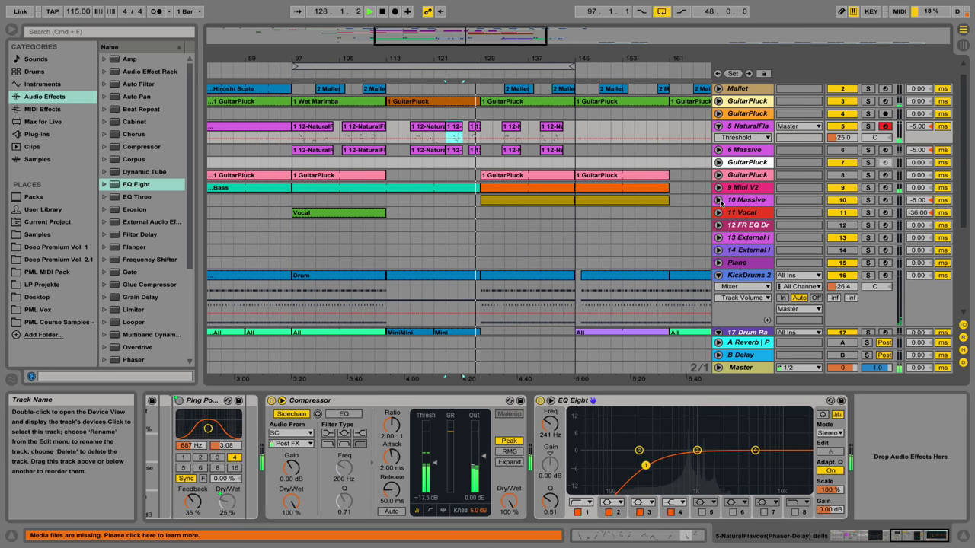
Unfold the 10 Massive track and zoom in on its clip from bar 129 to bar 145
click(716, 200)
drag(494, 55, 492, 91)
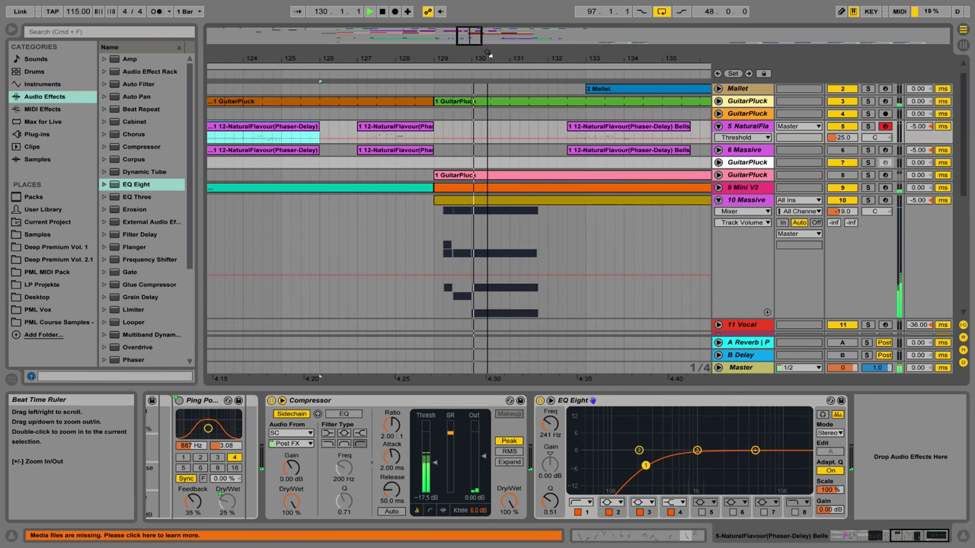
scroll(577, 156, down, 6)
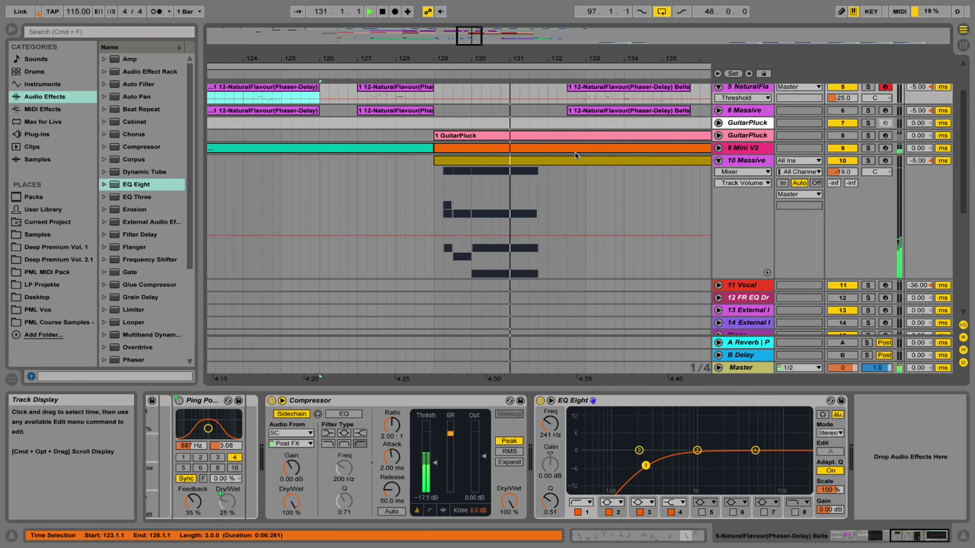
scroll(573, 158, up, 6)
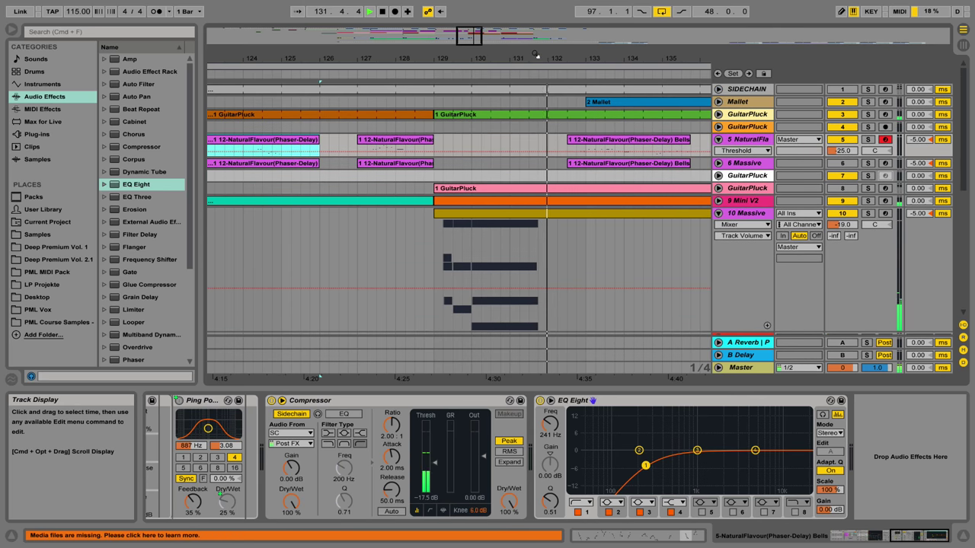
drag(538, 57, 467, 35)
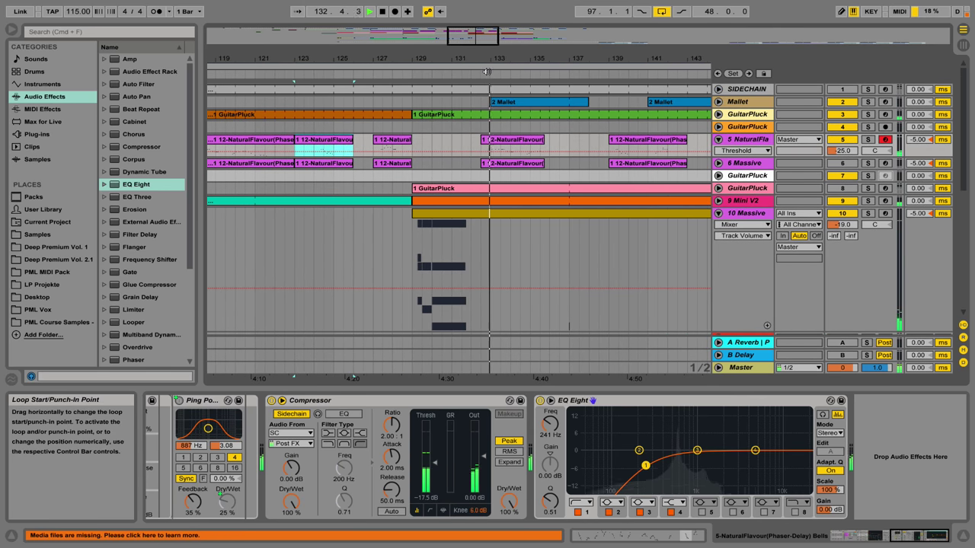
drag(513, 55, 482, 48)
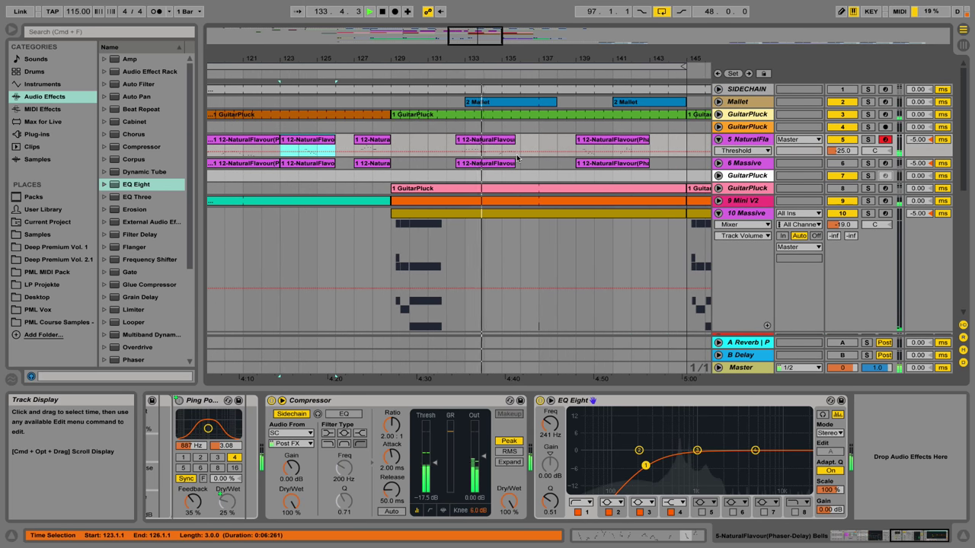
Unfold the Mallet track and examine its notes alongside the Massive part between bars 129 and 145
scroll(517, 159, down, 2)
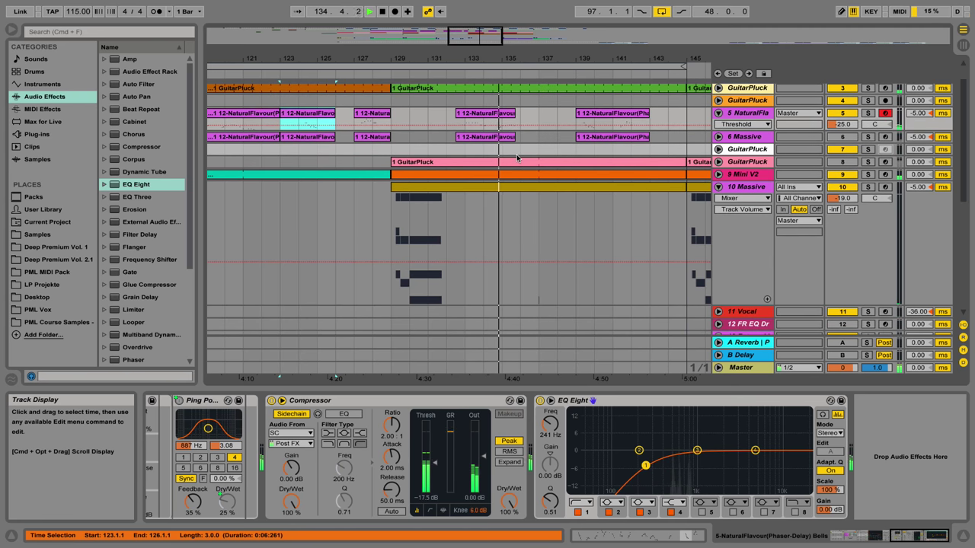
scroll(517, 159, up, 1)
scroll(731, 153, up, 1)
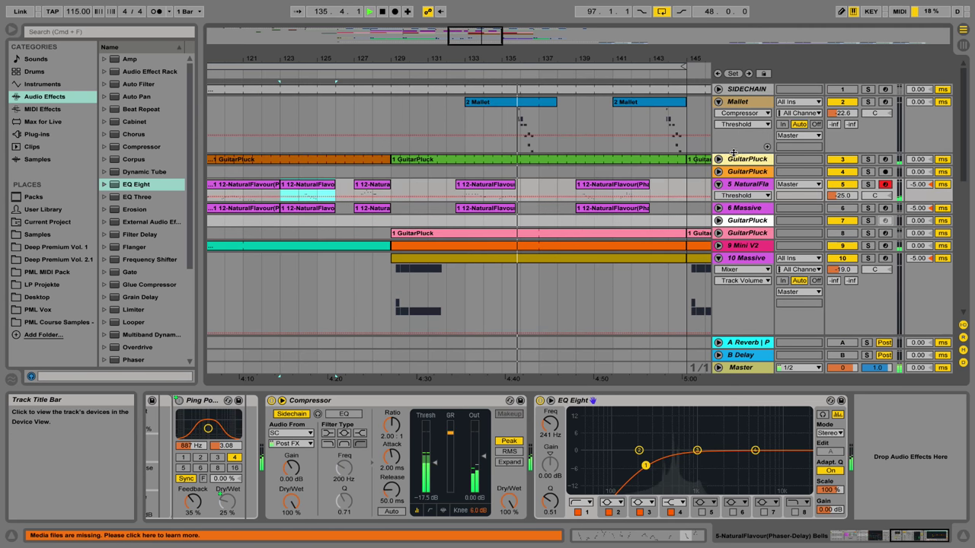
scroll(690, 160, down, 3)
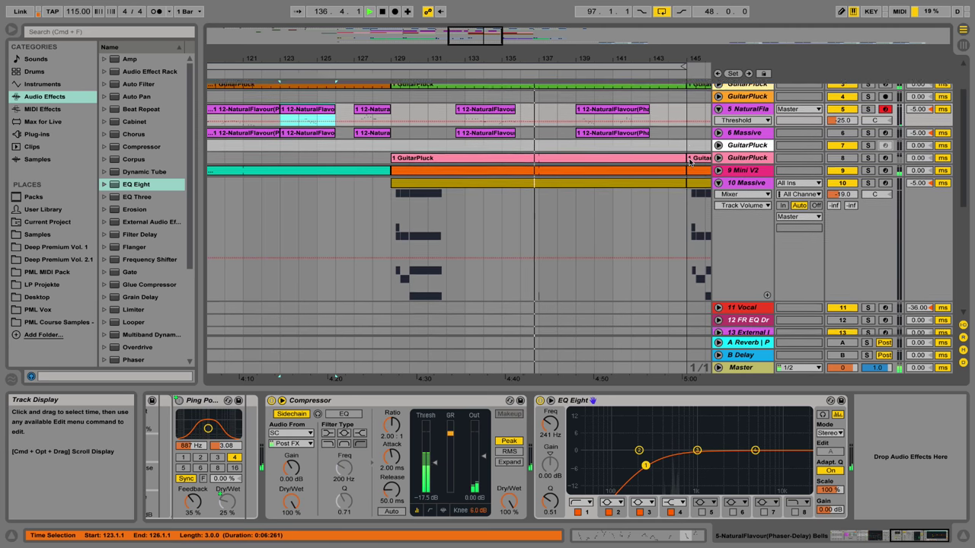
scroll(689, 161, down, 1)
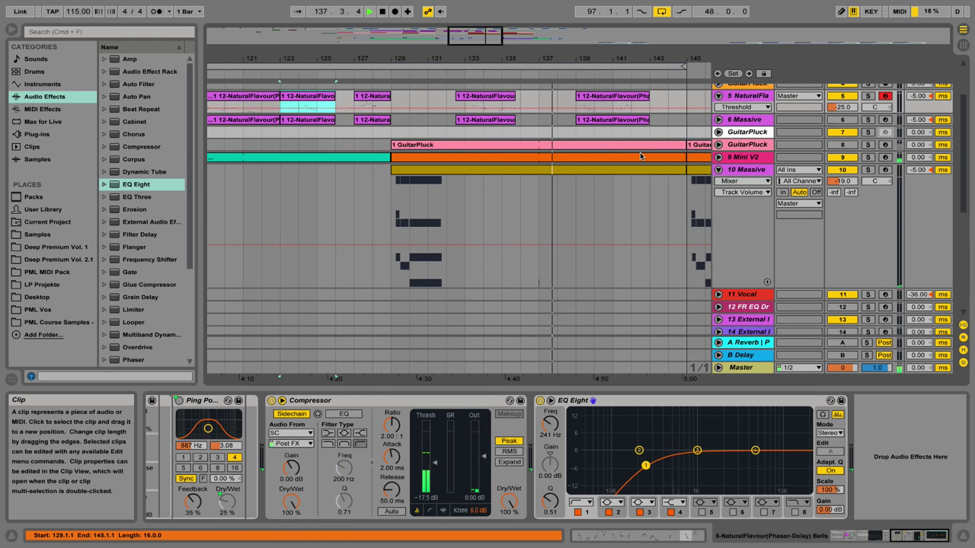
scroll(640, 156, up, 2)
Rename the clip starting at bar 129 on the 10 Massive track as Pad
click(389, 225)
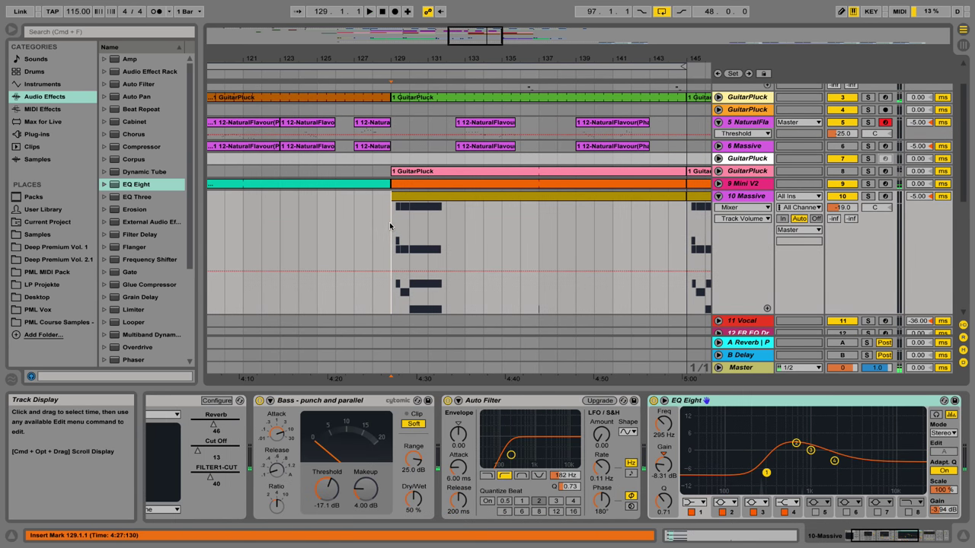
right_click(432, 195)
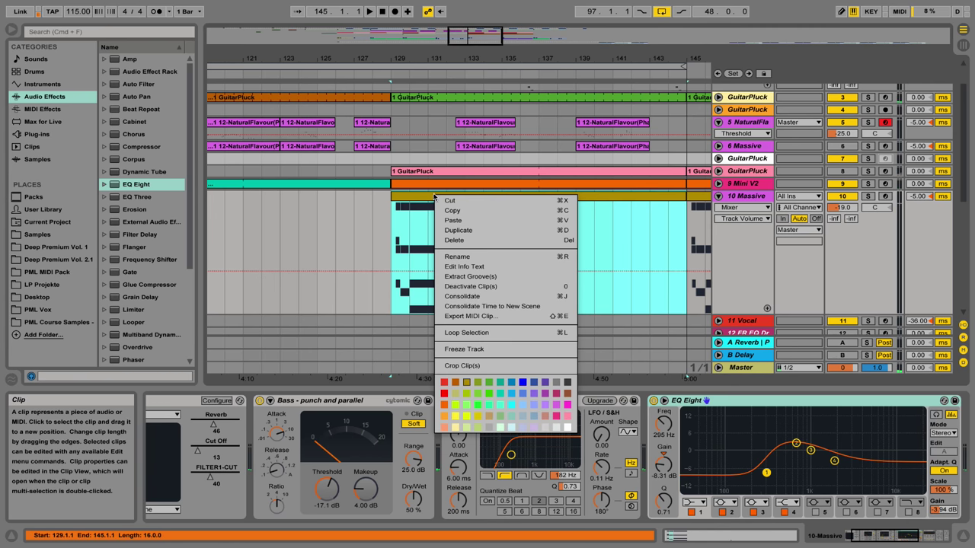
click(491, 254)
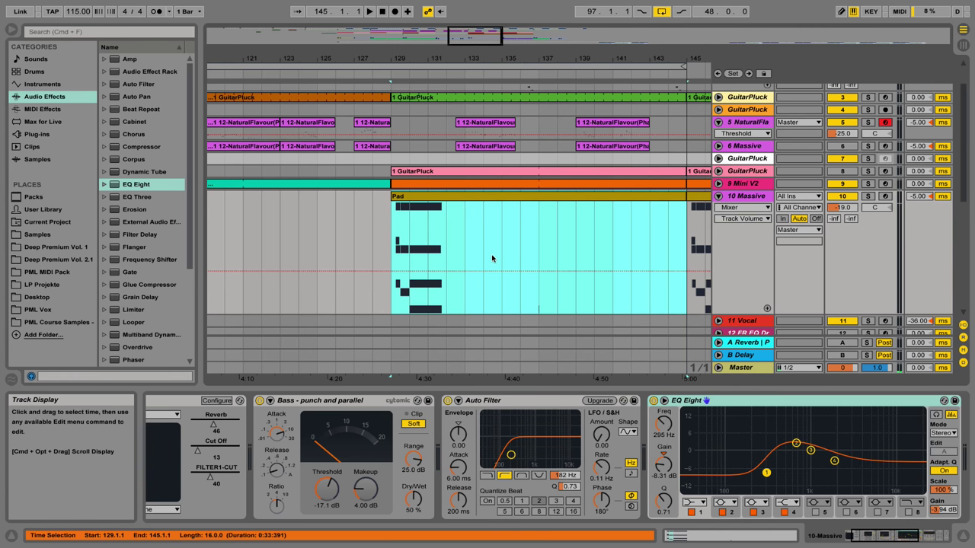
Solo the 10 Massive track and audition the Pad clip from bar 129
key(space)
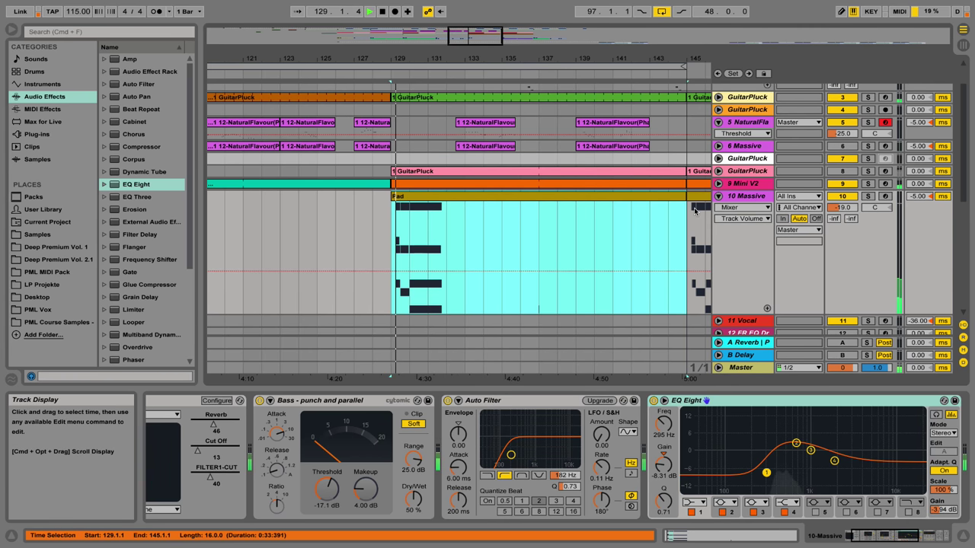
click(867, 195)
click(443, 206)
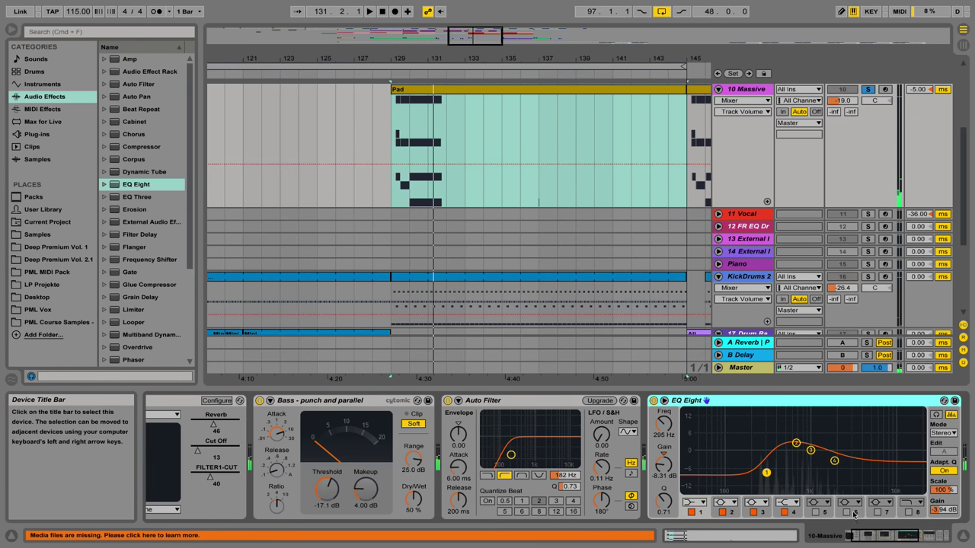
Open the Massive synth at the start of the device chain, inspect its Voicing settings, and close its window
click(909, 542)
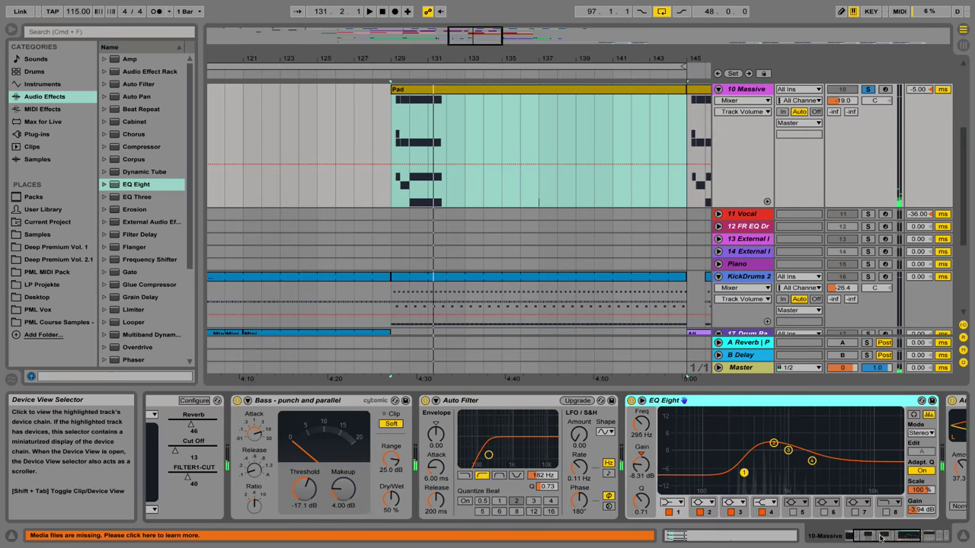
click(853, 533)
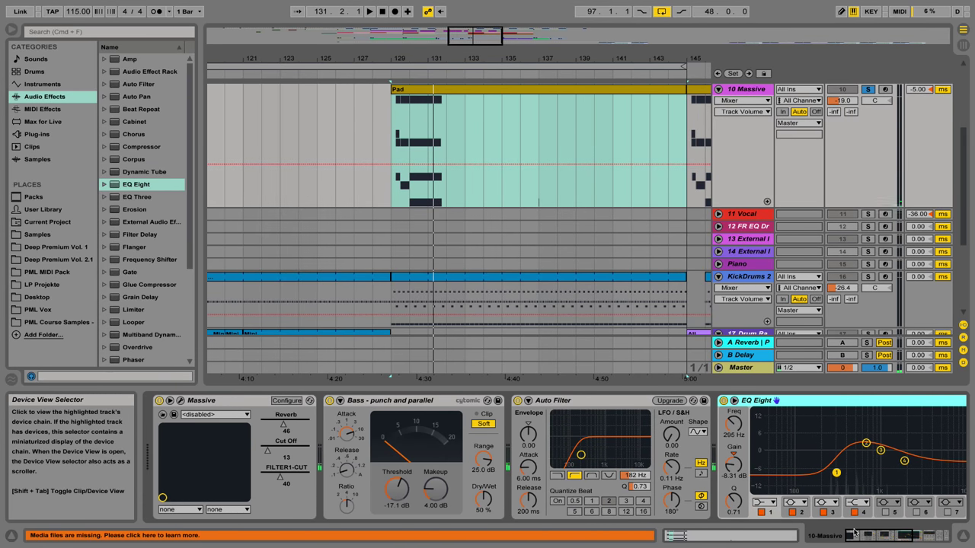
click(180, 400)
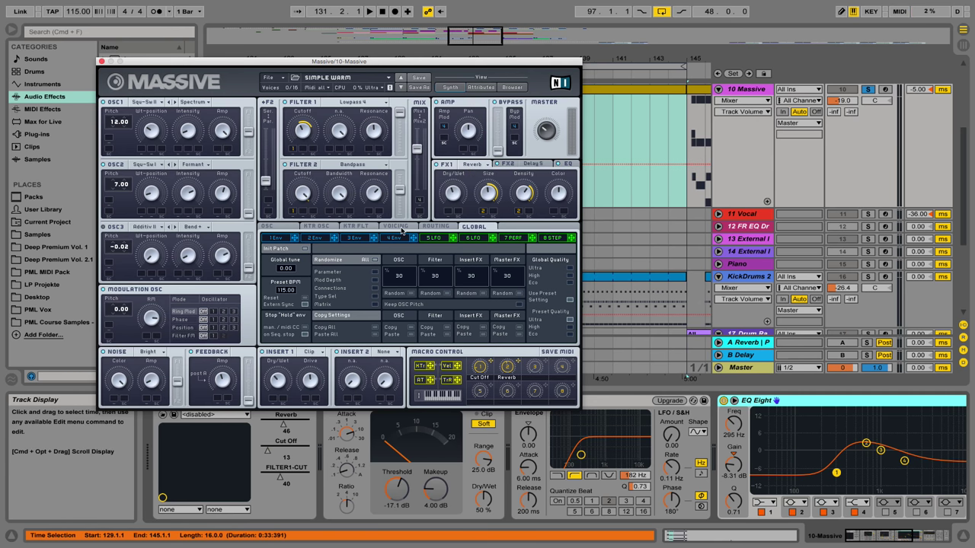
click(395, 227)
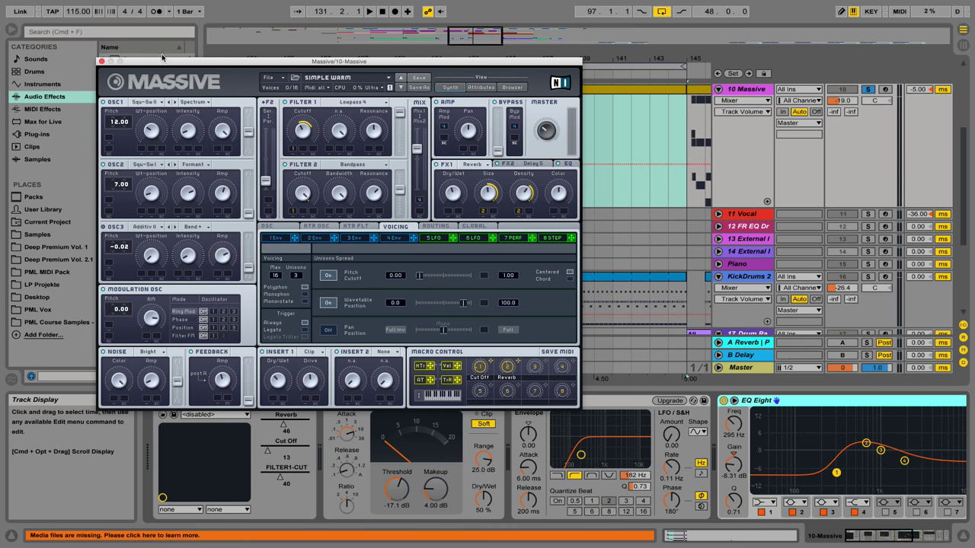
click(102, 61)
Add a second EQ Eight directly after the existing one on the 10 Massive track, with a low cut at 395 Hz
key(space)
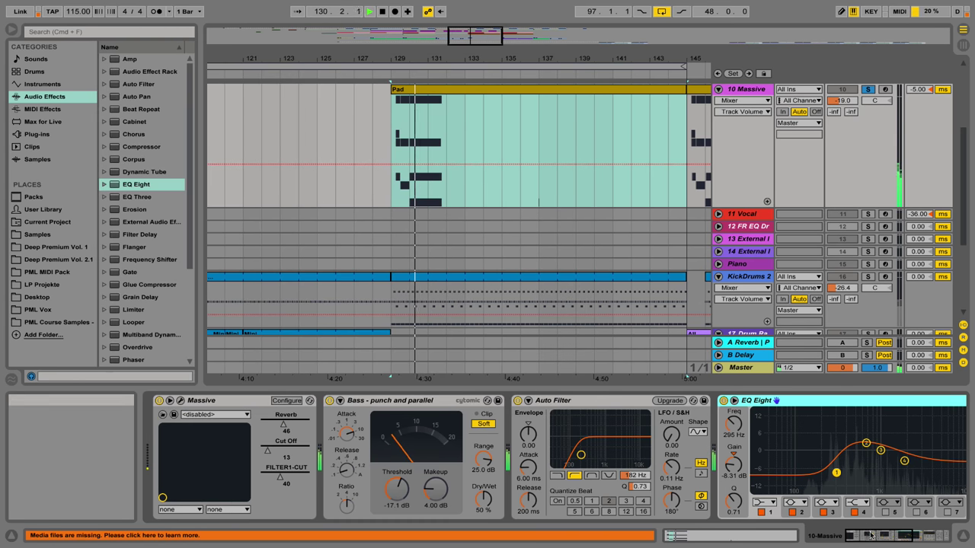
drag(875, 536, 912, 538)
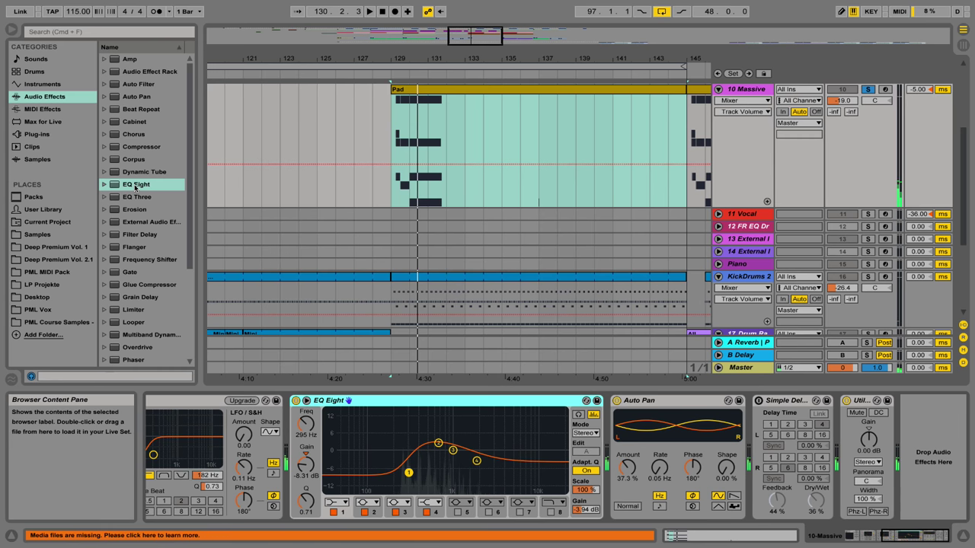
mouse_move(139, 190)
mouse_down()
mouse_move(657, 423)
mouse_move(668, 474)
mouse_up()
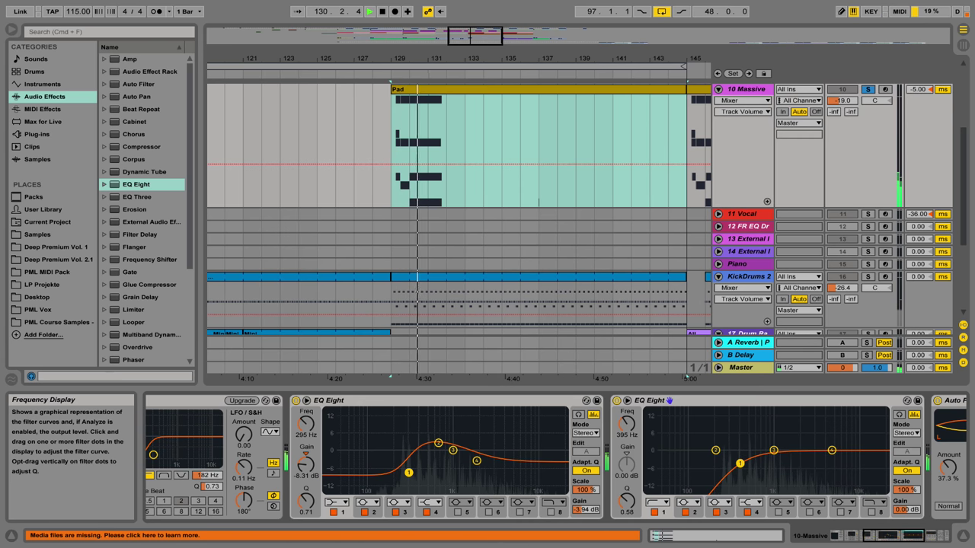
Set the second EQ Eight's low cut to 374 Hz, unsolo the 10 Massive track, and replay the mix from bar 129
click(869, 90)
key(space)
key(space)
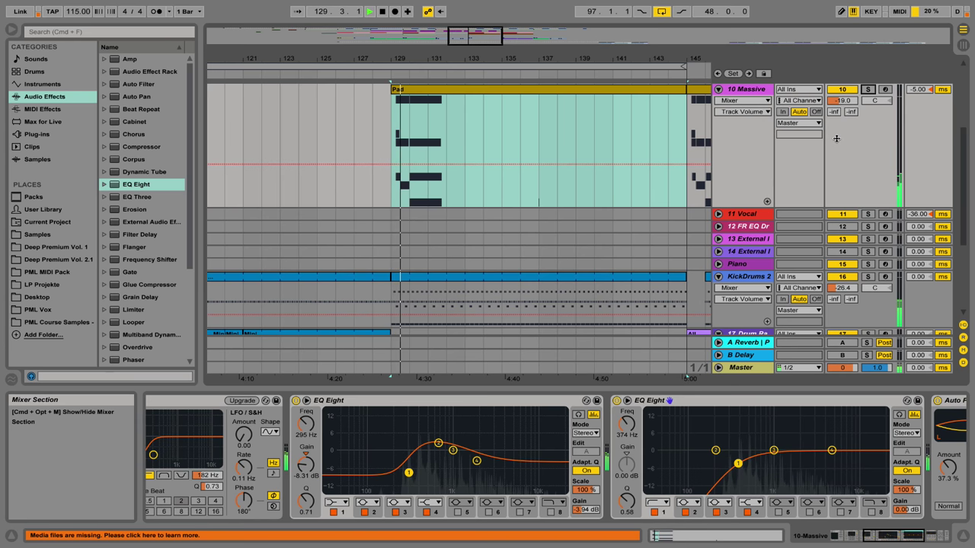
key(space)
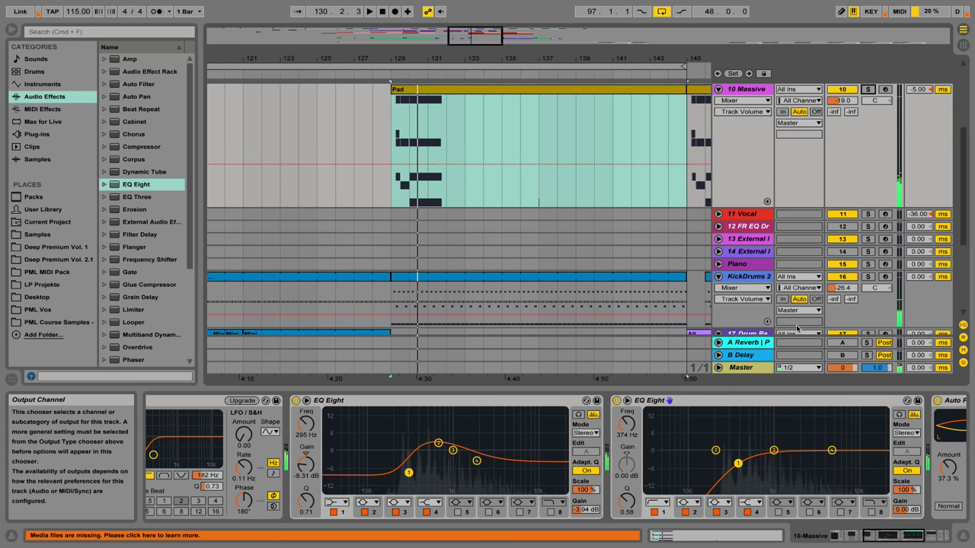
Audition the pad from bar 129 again and delete the Simple Delay from the 10 Massive device chain
drag(874, 535, 893, 533)
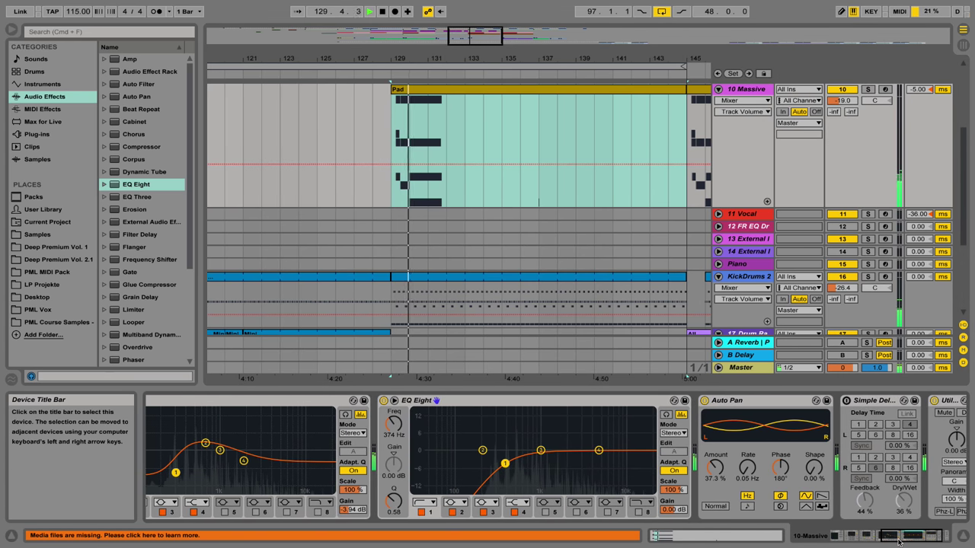
key(space)
key(space)
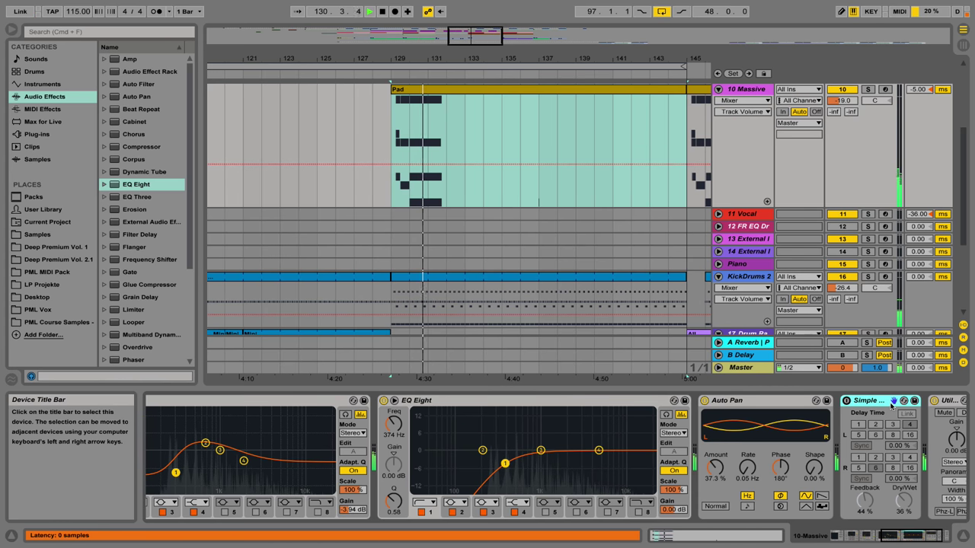
key(Delete)
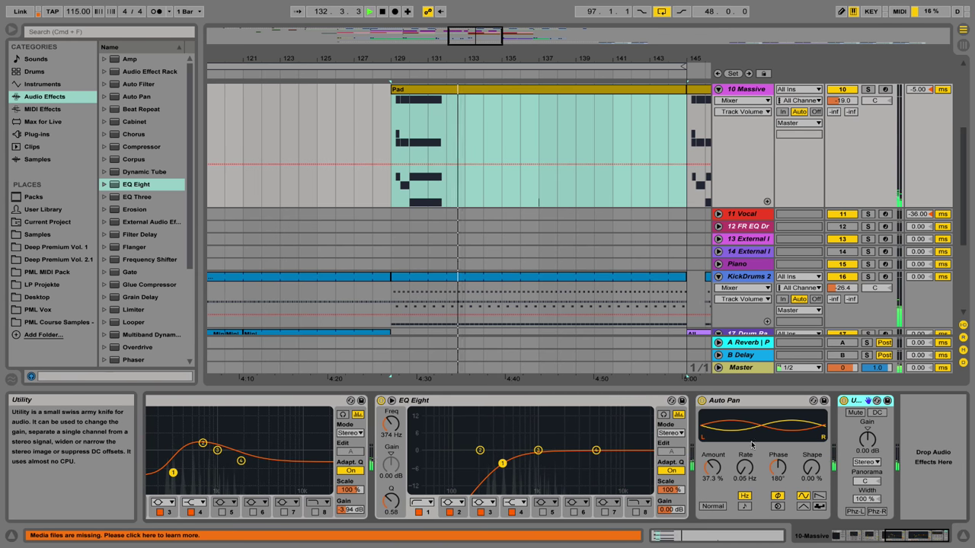
Try M/S mode on the second EQ Eight of 10 Massive, sweeping the mid low cut up to about 1.70 kHz
key(space)
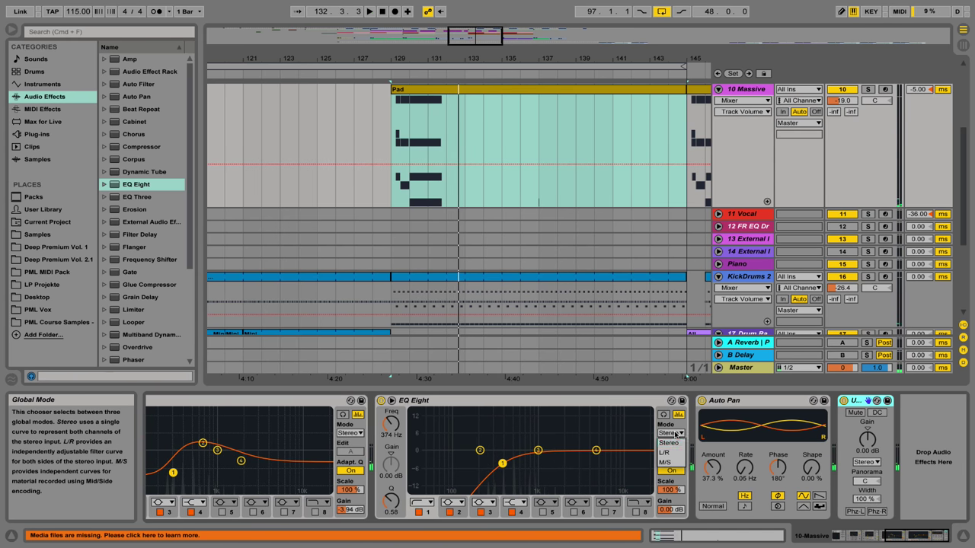
click(665, 462)
key(space)
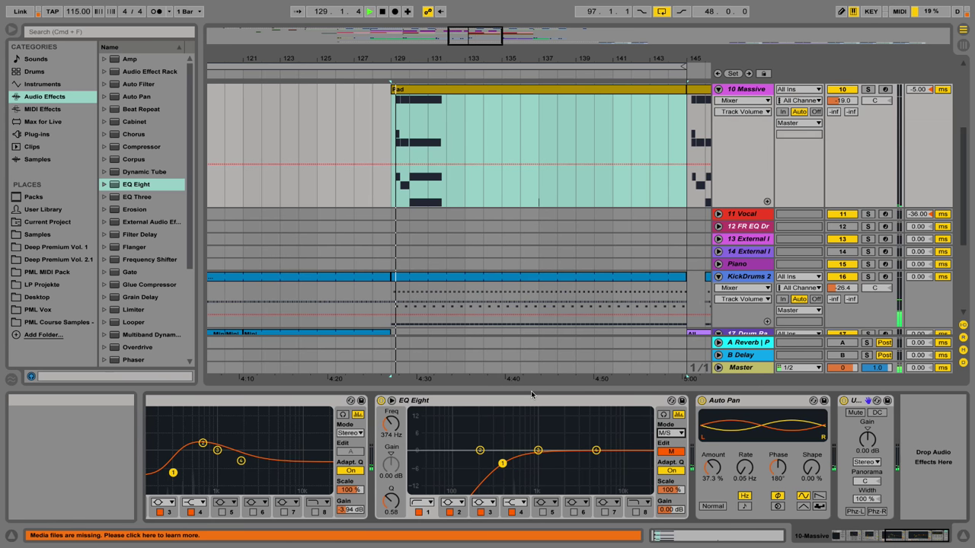
drag(502, 464, 510, 467)
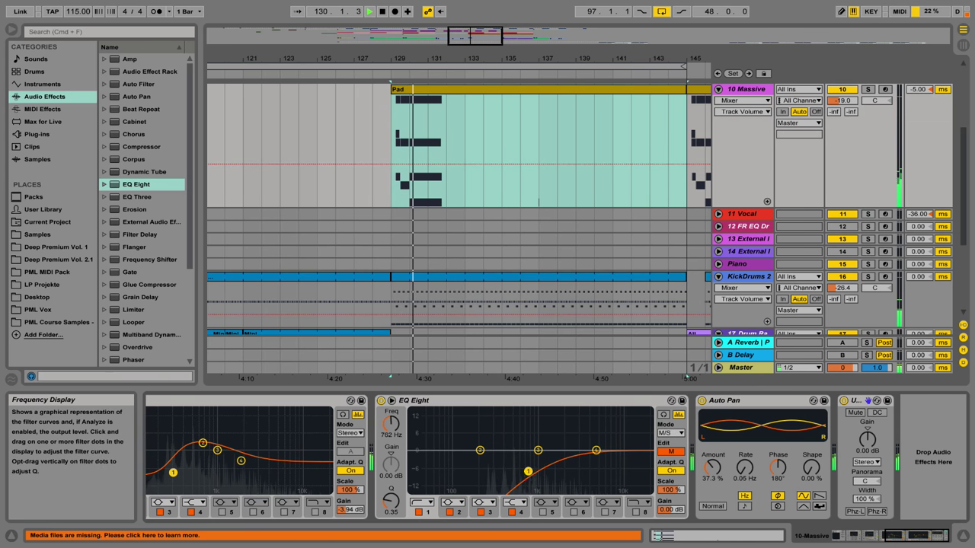
key(space)
key(space)
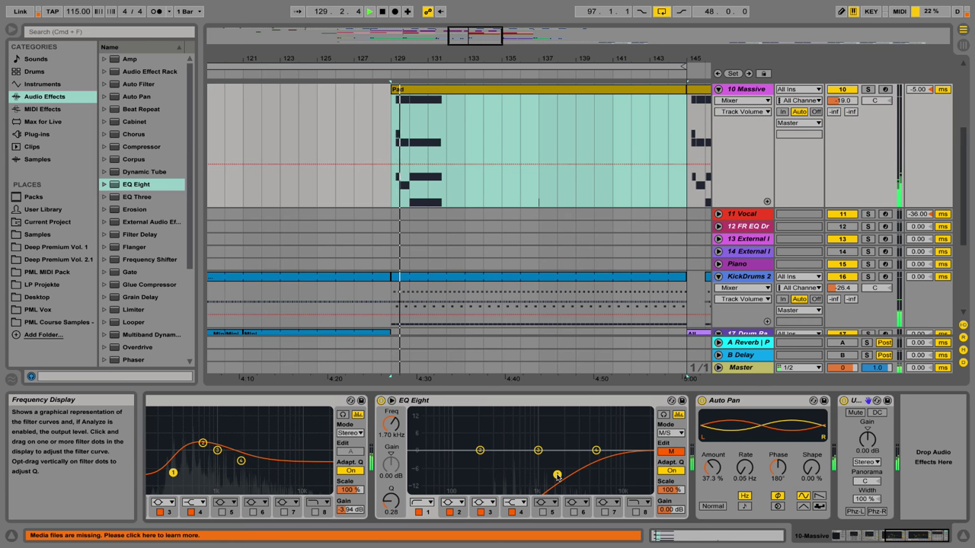
drag(557, 474, 512, 468)
key(space)
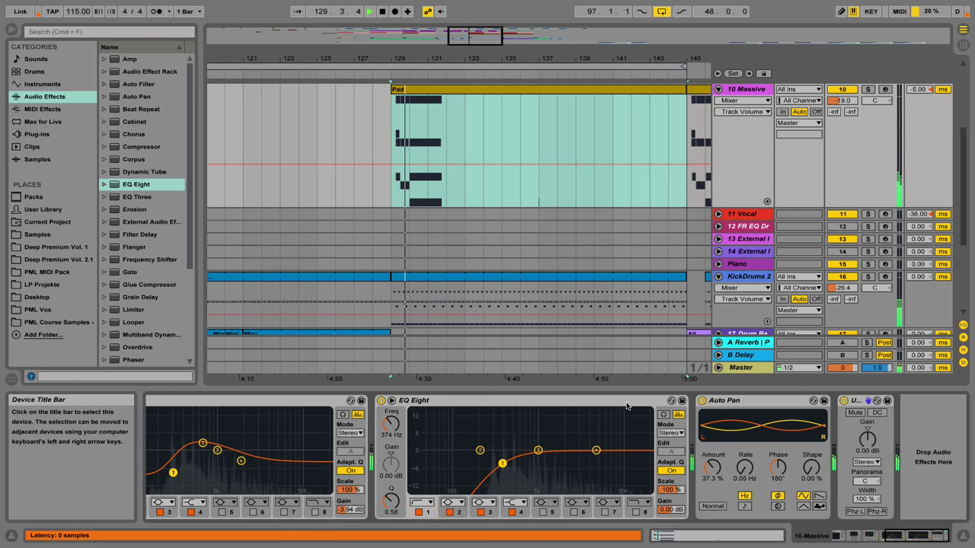
Fold the 10 Massive track and extend the arrangement loop to end at bar 161
click(718, 89)
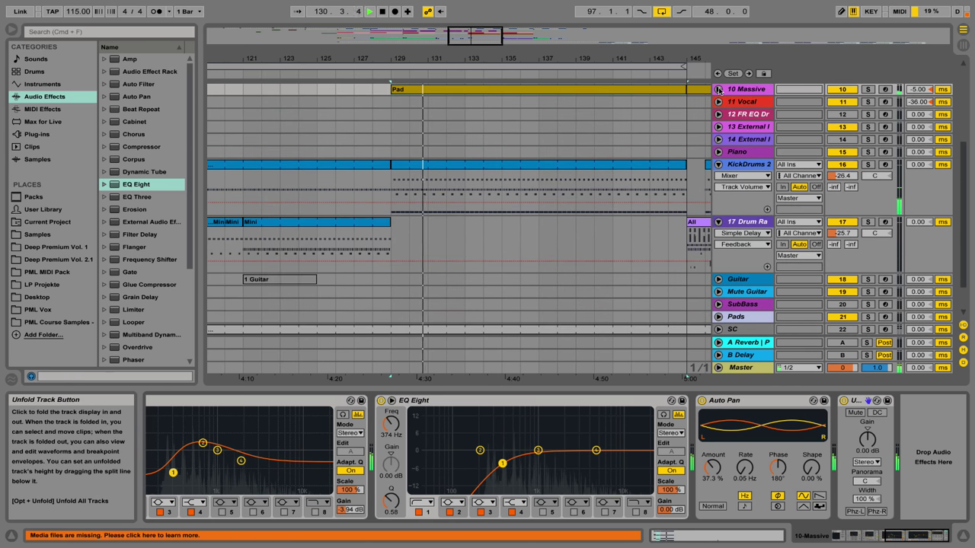
scroll(514, 156, up, 5)
drag(449, 67, 451, 58)
scroll(496, 158, down, 3)
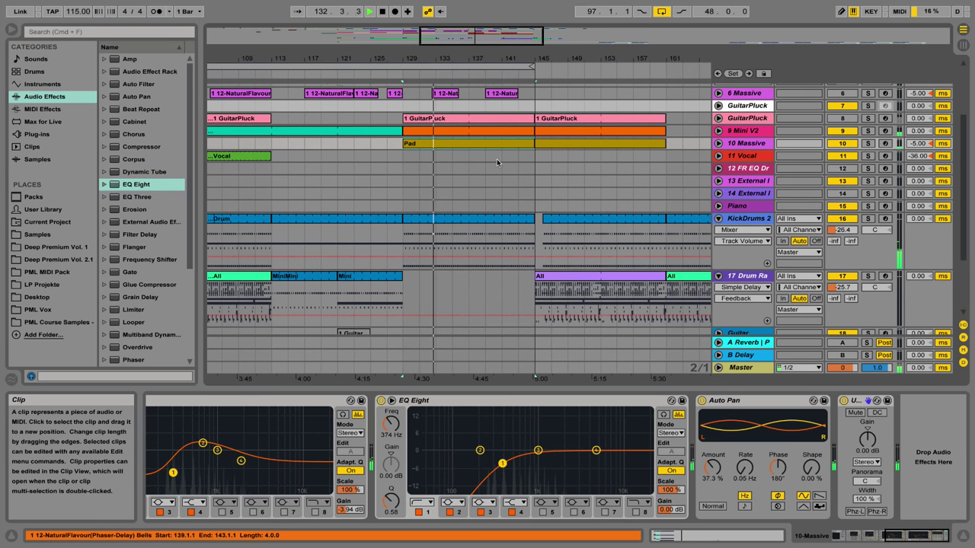
drag(535, 67, 664, 68)
drag(565, 58, 537, 54)
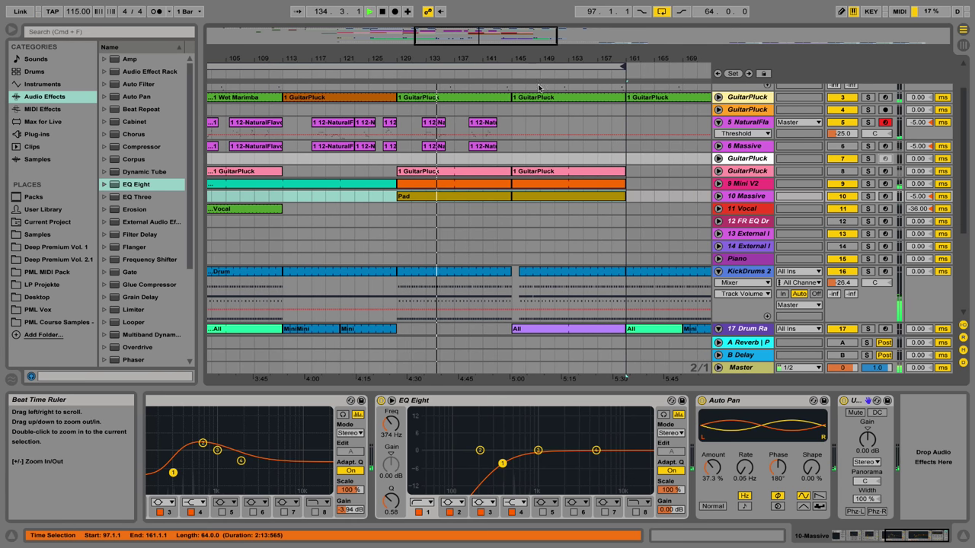
Unfold 10 Massive, open its Pad clip, and examine the chord notes and the very short C2 note at bar 9
scroll(570, 155, down, 2)
scroll(571, 155, down, 1)
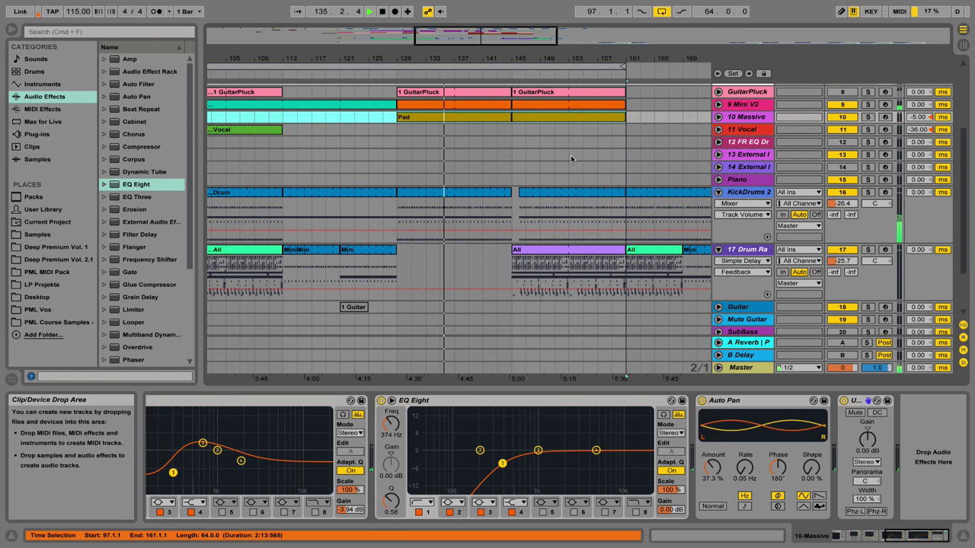
click(718, 117)
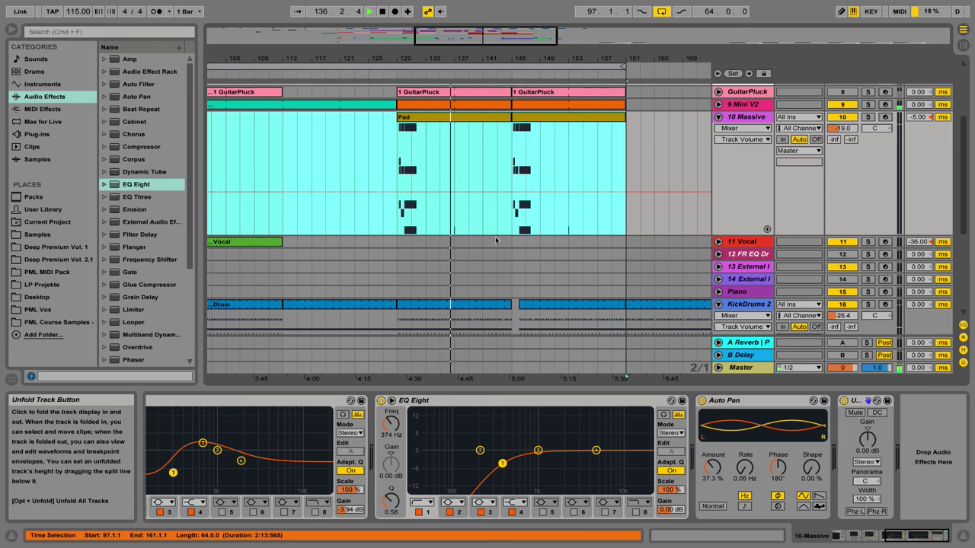
double_click(455, 117)
scroll(528, 243, down, 1)
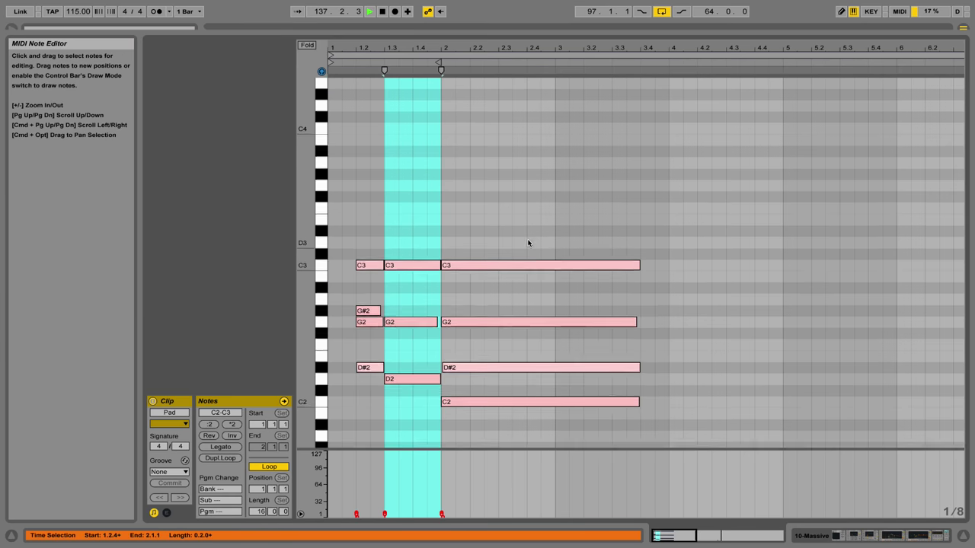
scroll(664, 229, down, 10)
scroll(664, 229, up, 10)
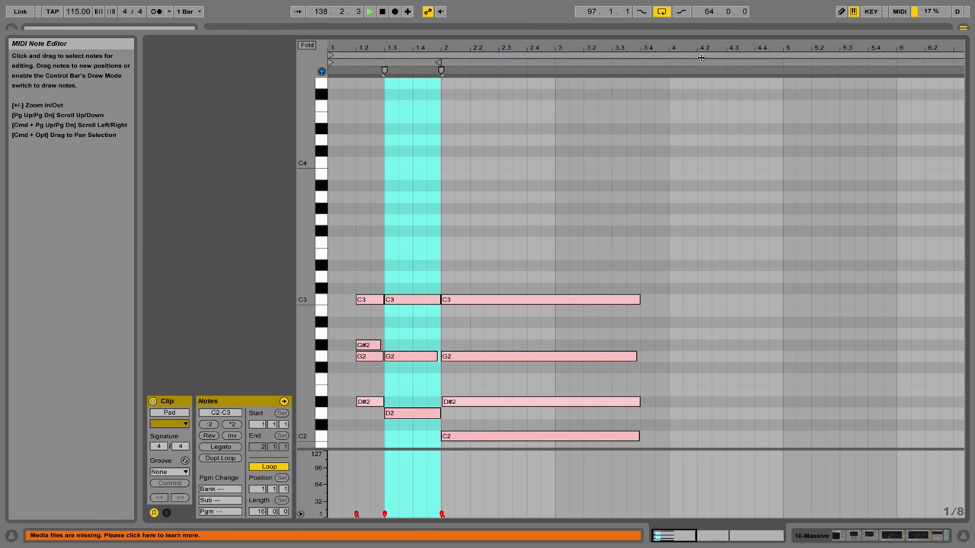
drag(699, 48, 458, 48)
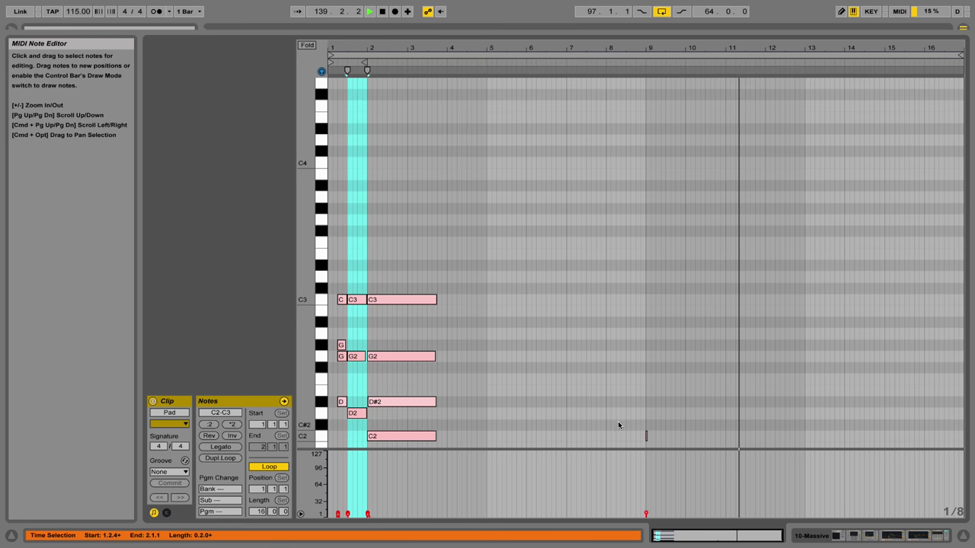
scroll(618, 421, down, 3)
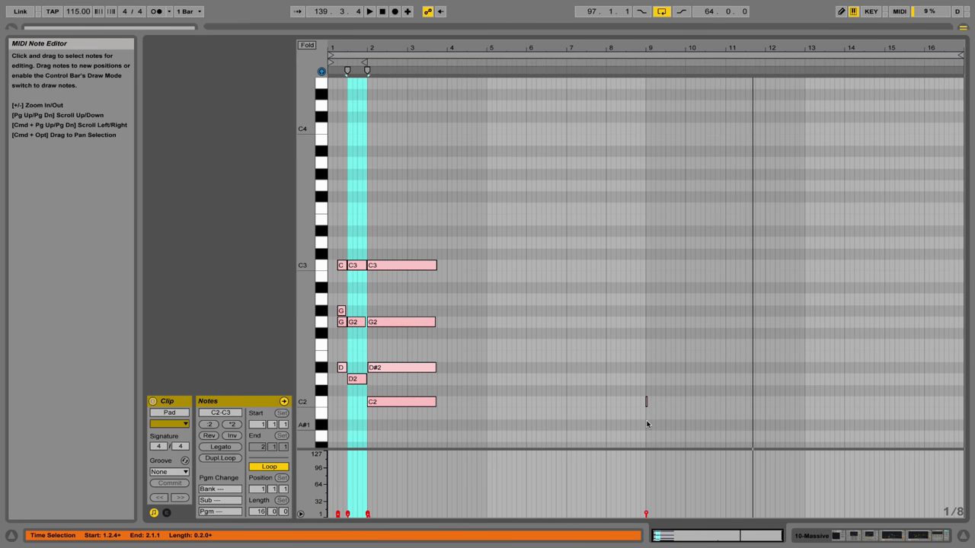
drag(646, 51, 685, 414)
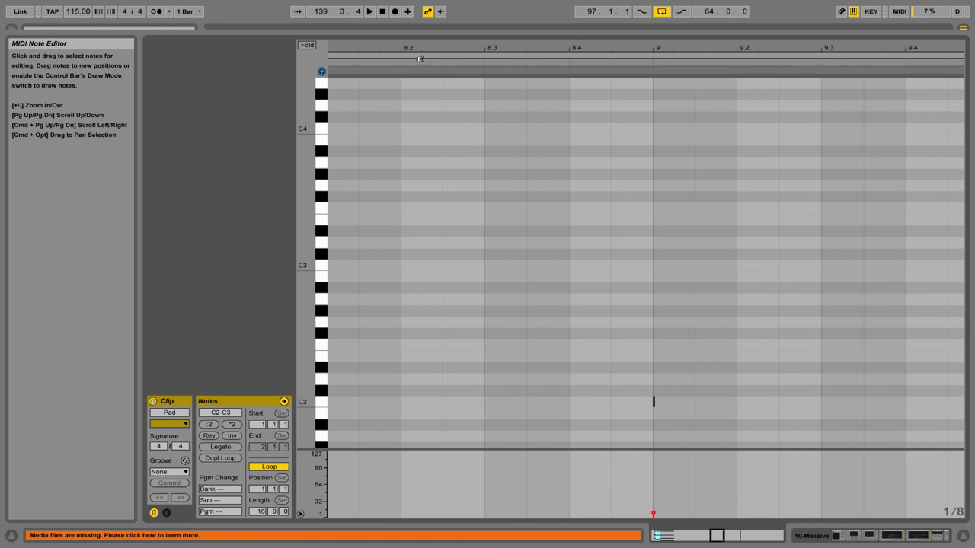
drag(428, 47, 594, 47)
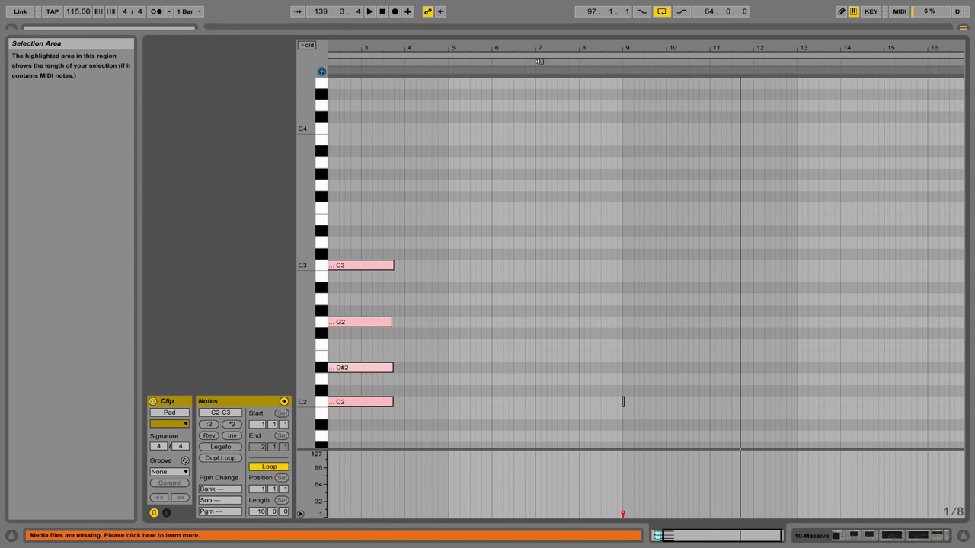
Return from the Pad clip to the arrangement and continue playback from around bar 141, showing the upper tracks
key(space)
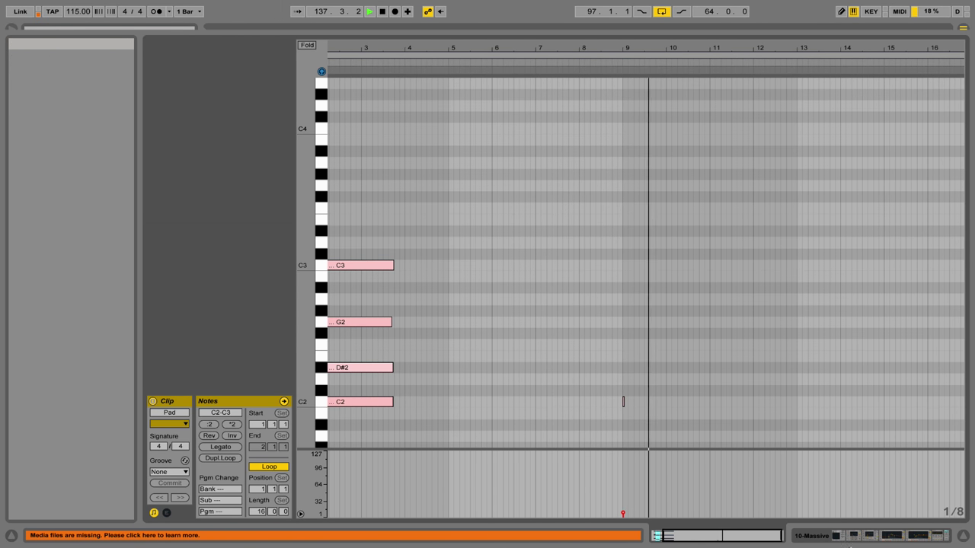
key(Tab)
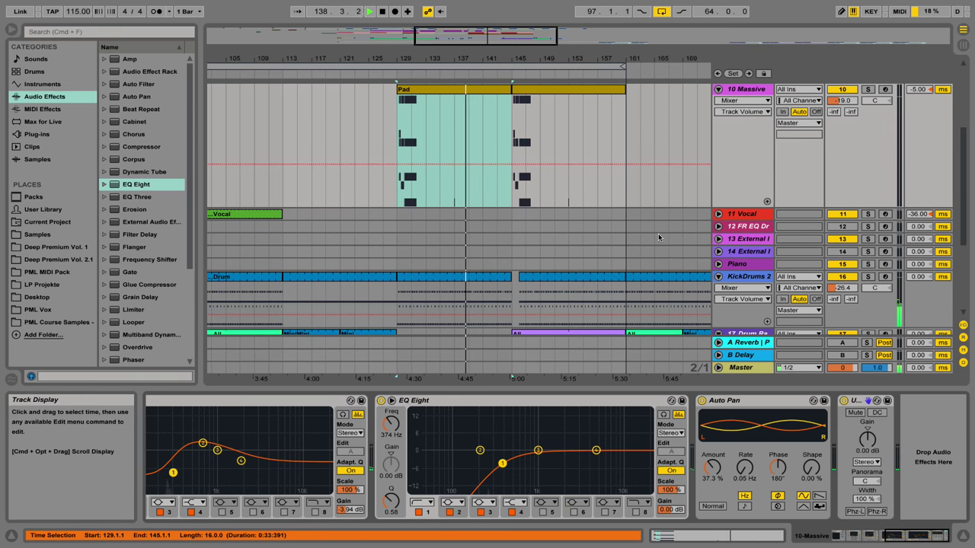
key(space)
drag(499, 58, 451, 58)
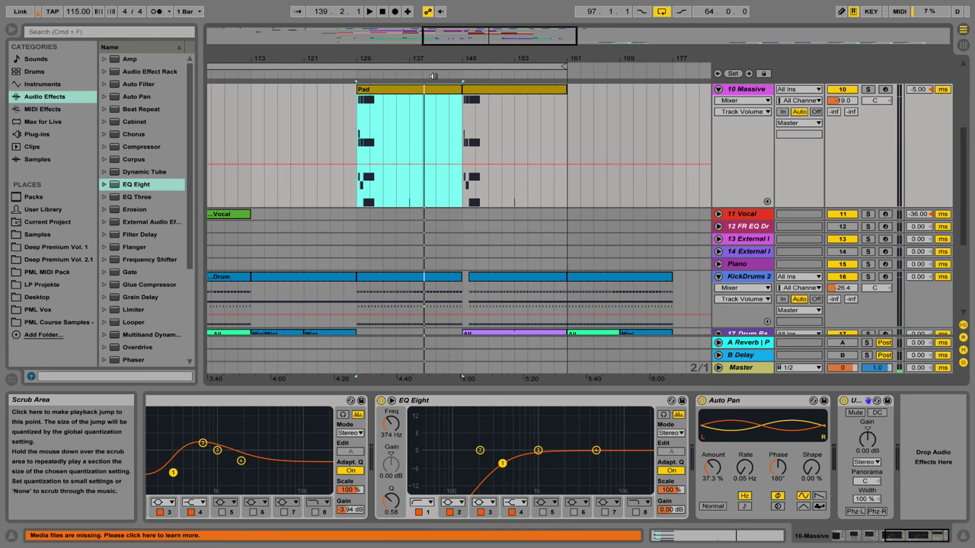
click(433, 76)
scroll(449, 106, up, 5)
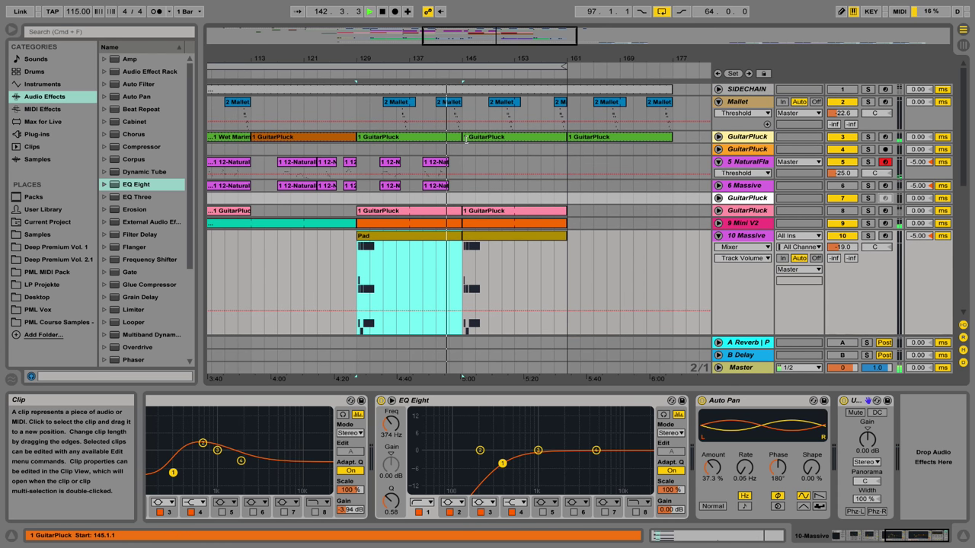
Inspect the notes of the bells clip at bar 139 on the 5 NaturalFlavour track and return to its device chain
double_click(438, 162)
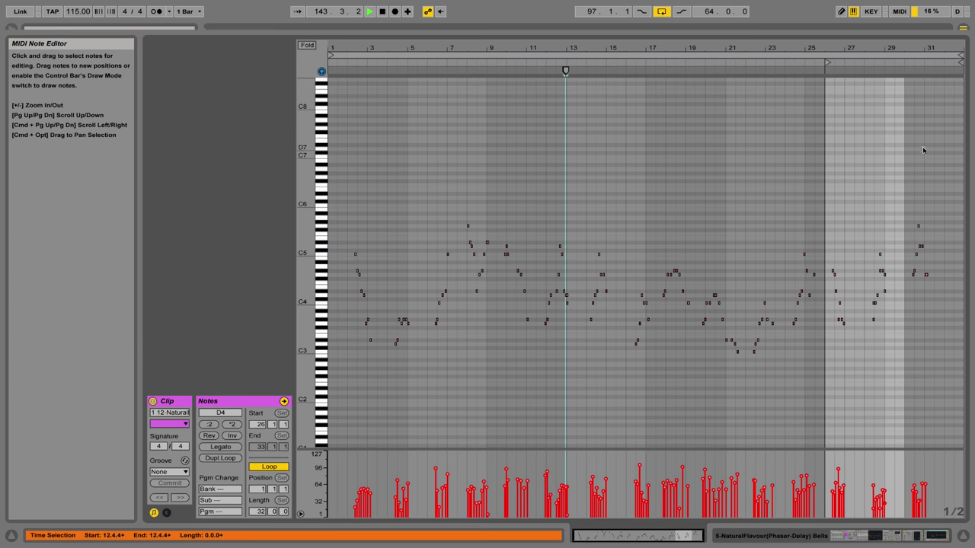
drag(922, 51, 921, 90)
click(897, 538)
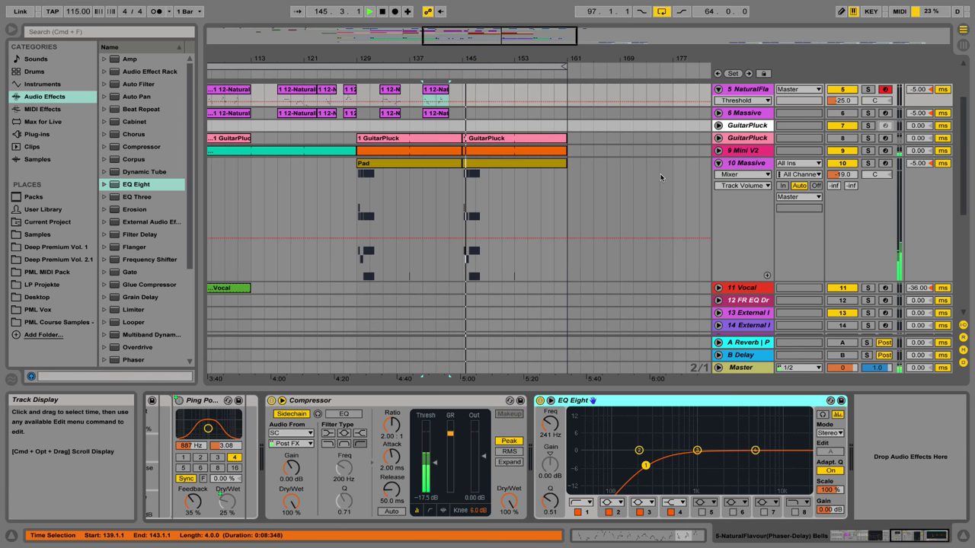
Hide the device view to enlarge the arrangement and solo the 17 Drum Rack track
scroll(660, 177, up, 3)
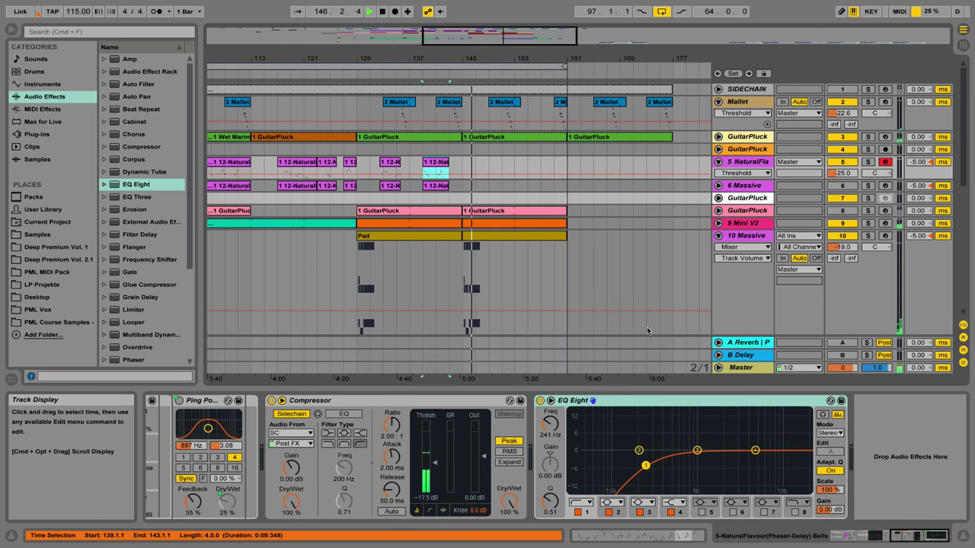
click(962, 537)
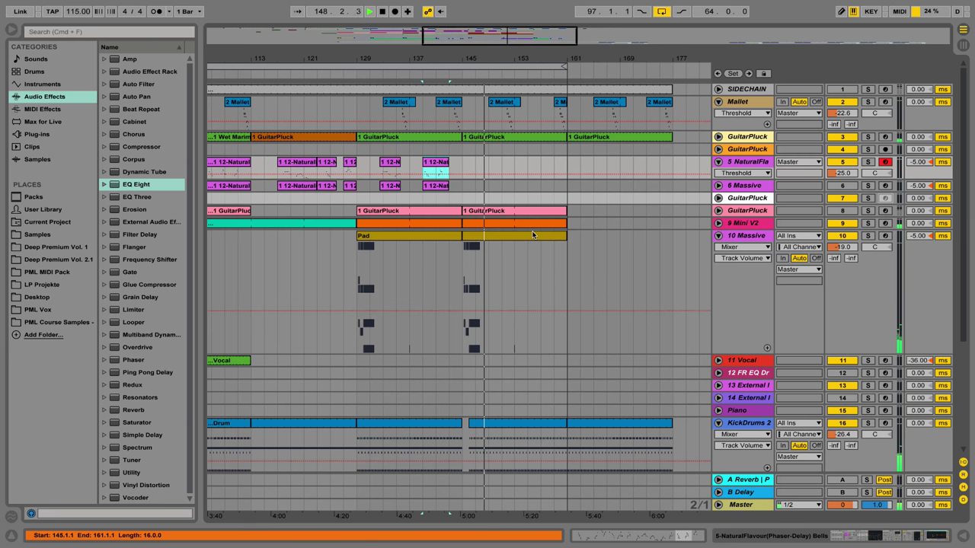
scroll(532, 234, down, 3)
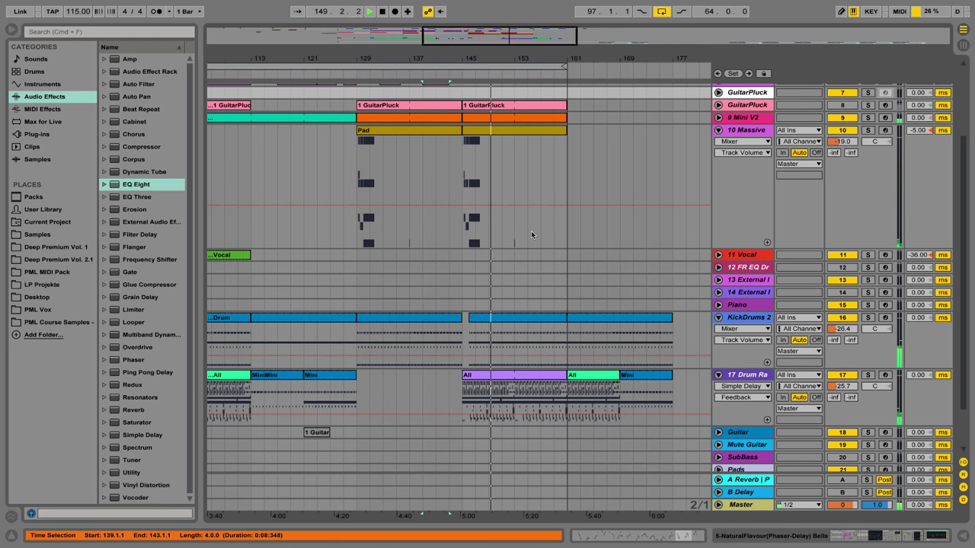
click(867, 375)
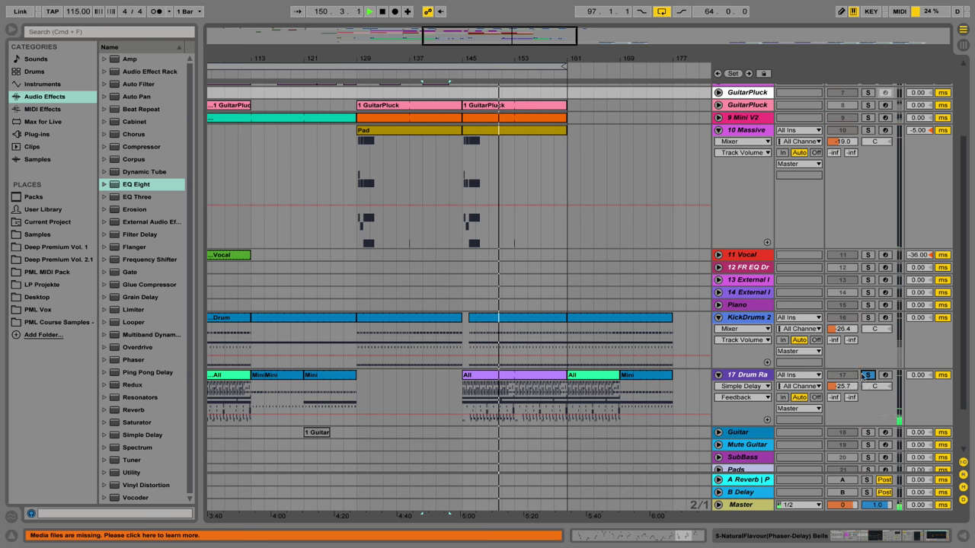
Open the All clip at bar 145 on the 17 Drum Rack track, stop playback, and examine the percussion notes around beat 2.4
double_click(474, 386)
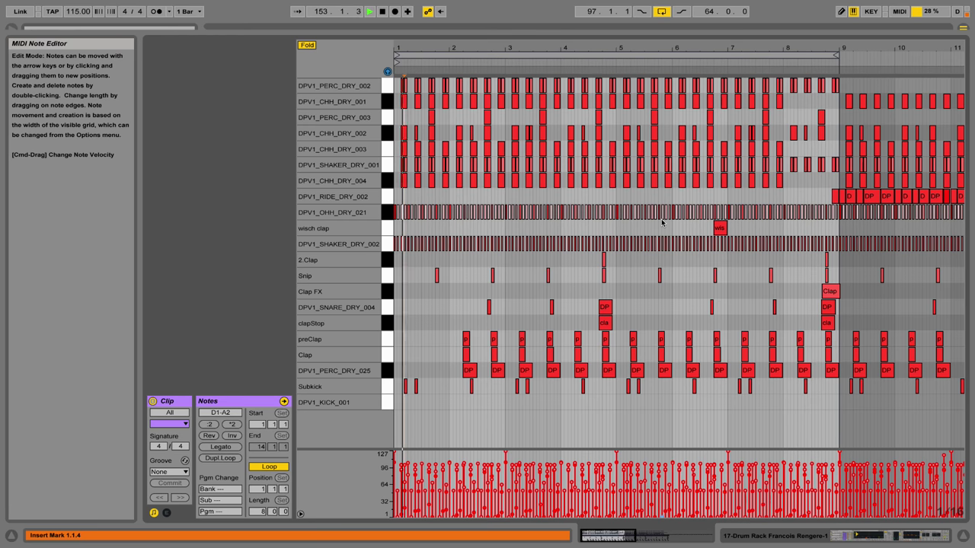
key(space)
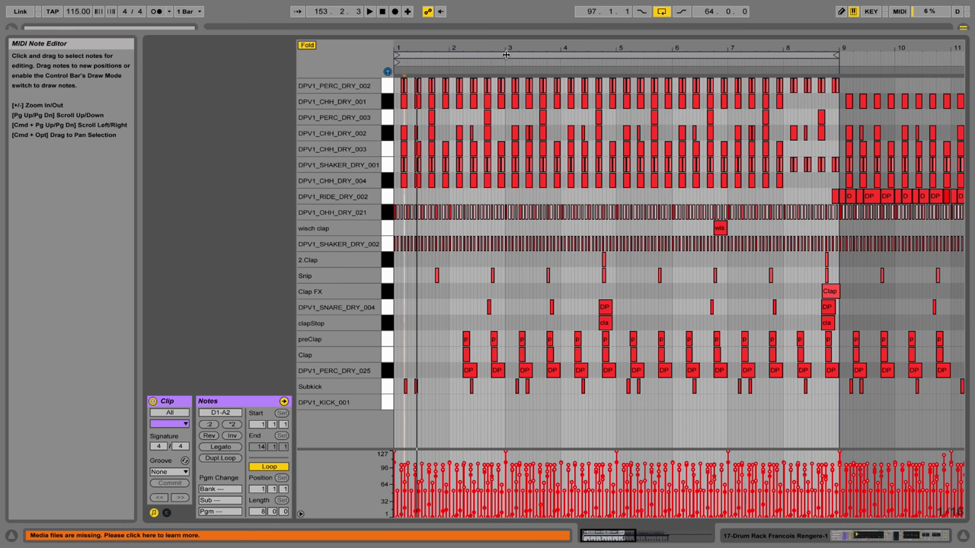
drag(506, 54, 488, 133)
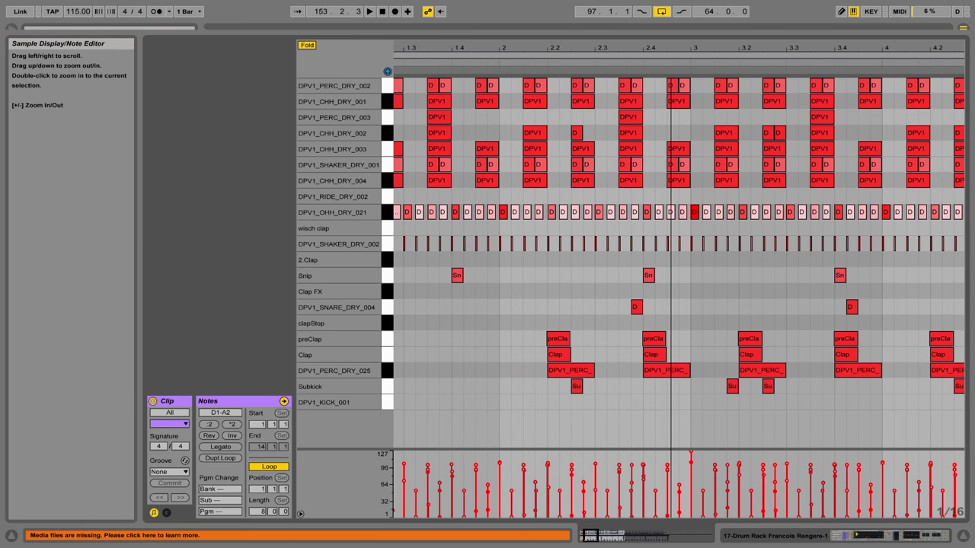
mouse_move(626, 58)
mouse_down()
mouse_move(626, 106)
mouse_move(626, 98)
mouse_up()
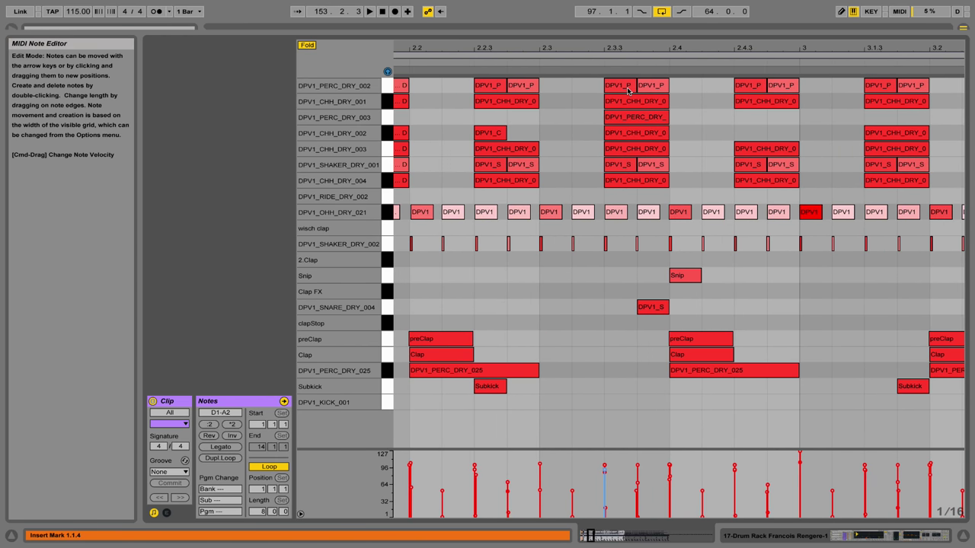
Choose the 1/16 fixed grid and select the DPV1_OHH_021 hi-hat notes in the All clip for inspection
right_click(561, 304)
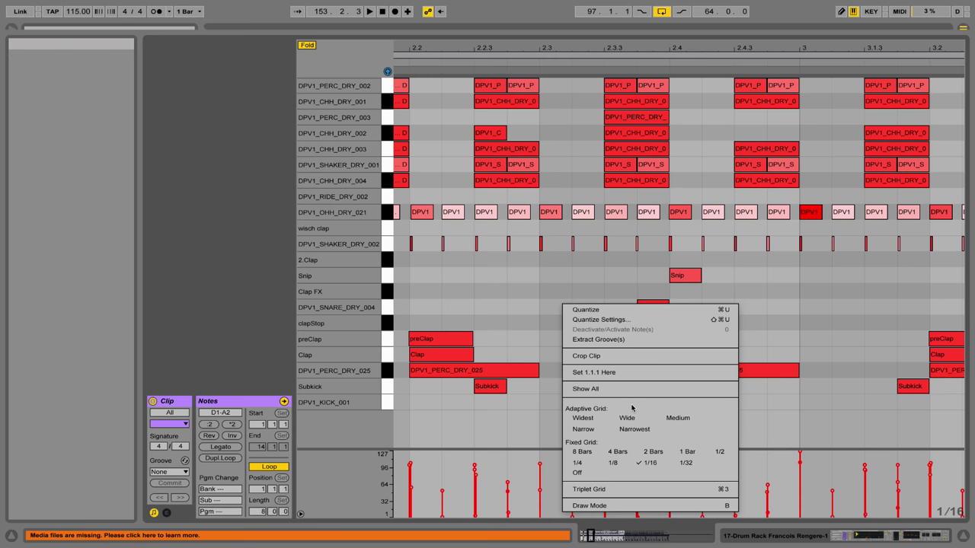
click(656, 464)
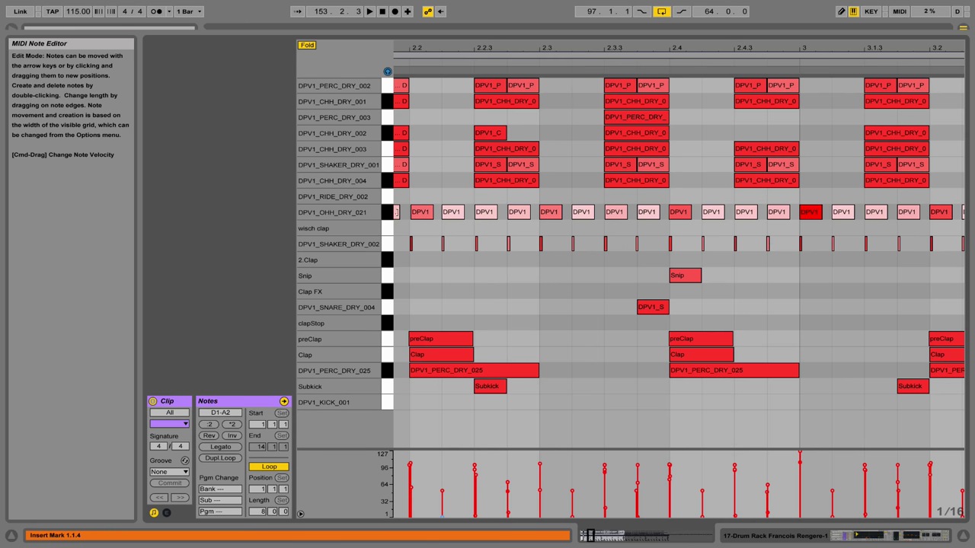
click(387, 215)
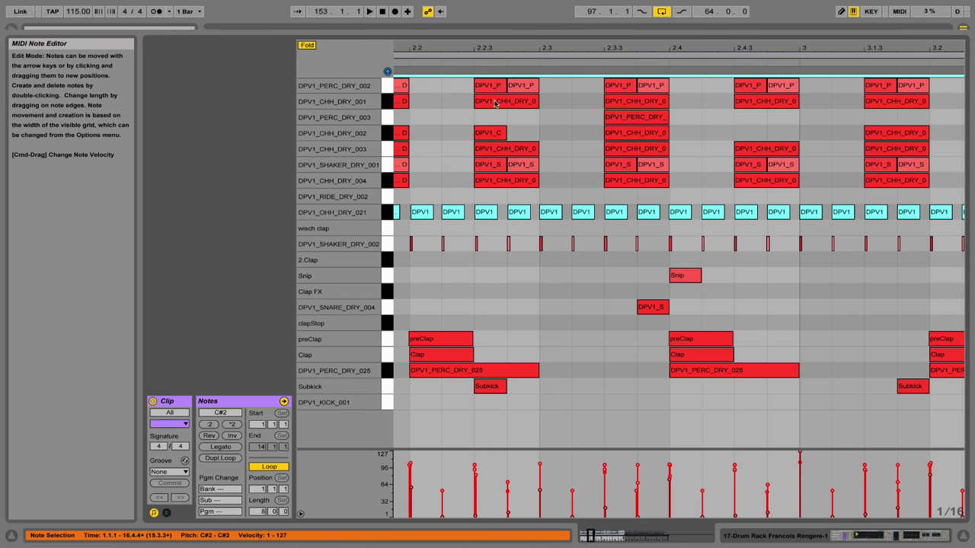
click(581, 231)
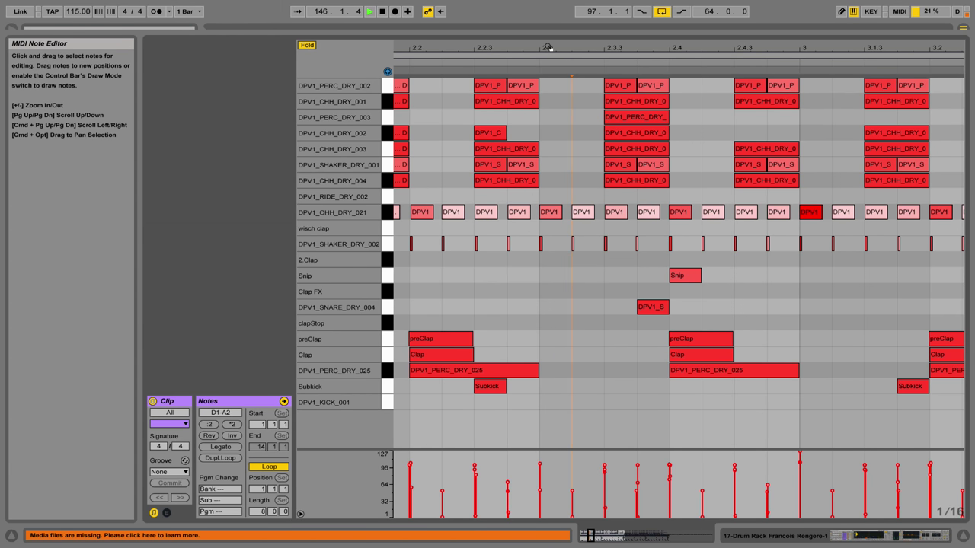
Follow the All clip's percussion and clap notes from beat 2.3 to bar 5 during playback, and stop
drag(548, 48, 461, 33)
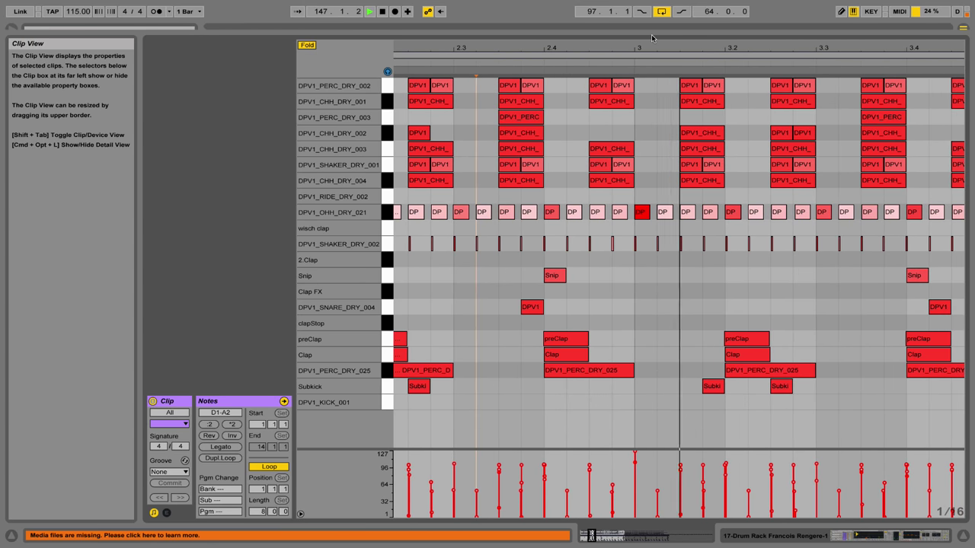
drag(653, 44, 450, 41)
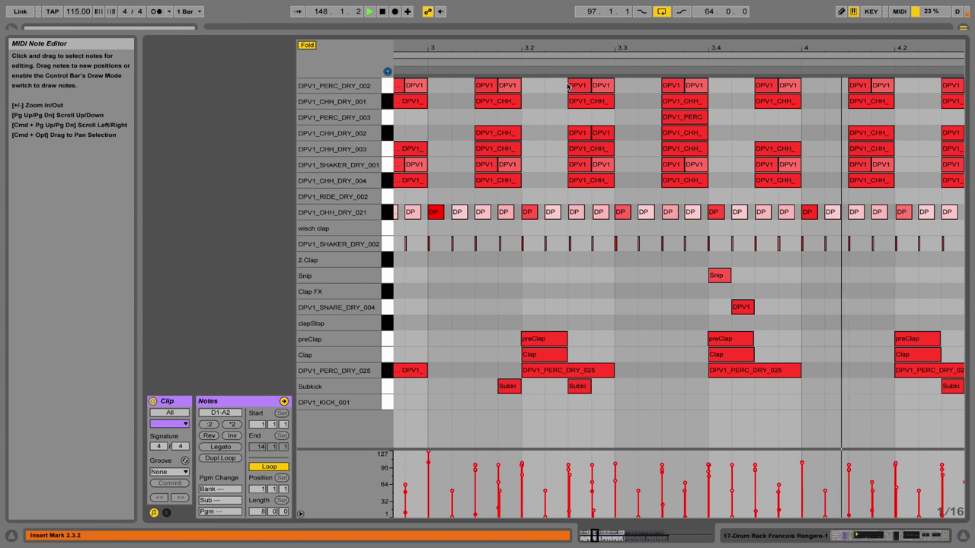
drag(583, 43, 487, 51)
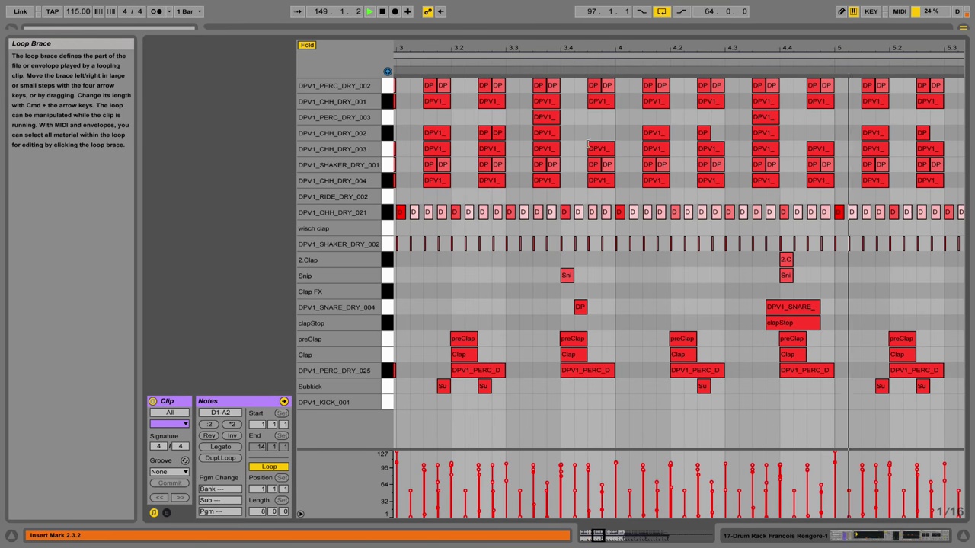
drag(606, 49, 489, 48)
key(space)
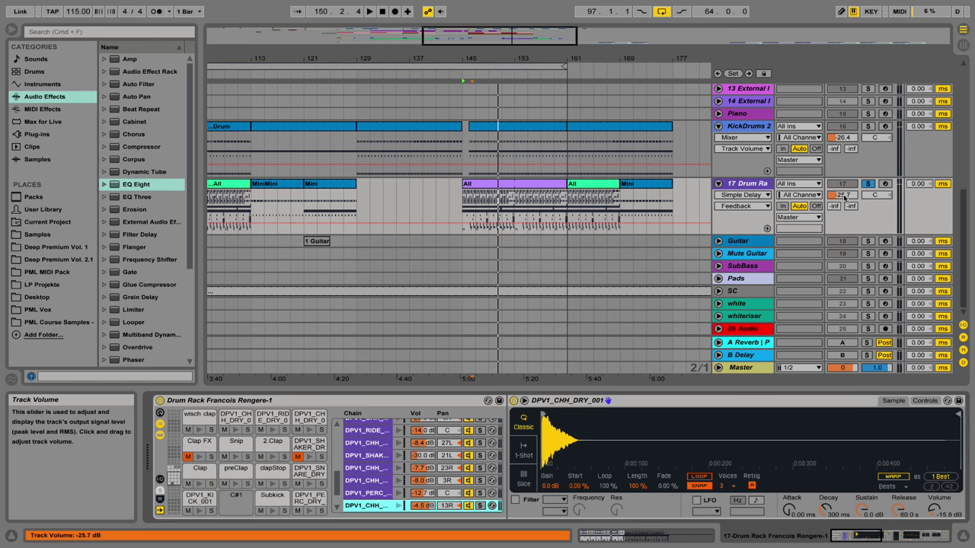
Set the 17 Drum Rack track's volume to -26.8 dB and play the full mix from around bar 146
drag(844, 195, 844, 209)
click(463, 206)
key(space)
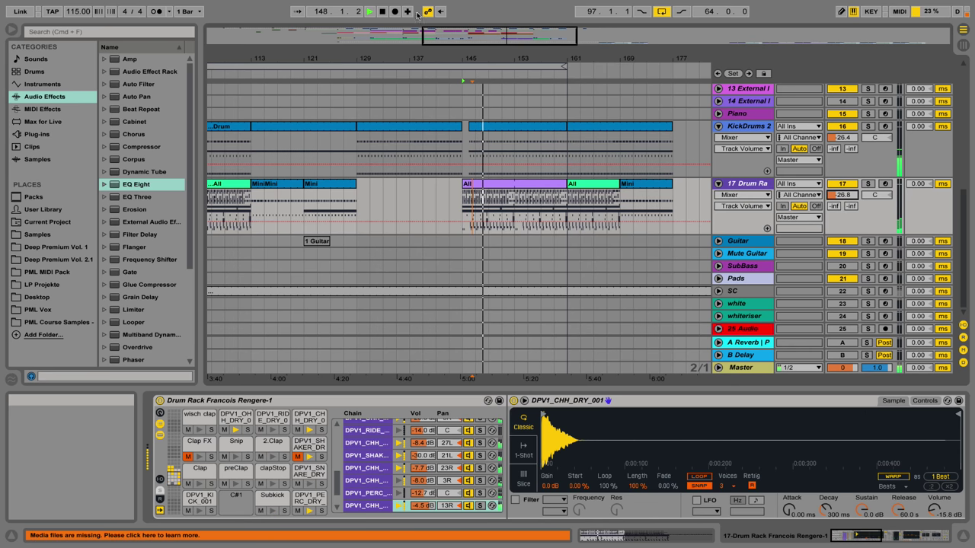
Fold the KickDrums 2, 10 Massive, 17 Drum Rack and Mallet tracks so the arrangement shows compactly
drag(457, 59, 471, 17)
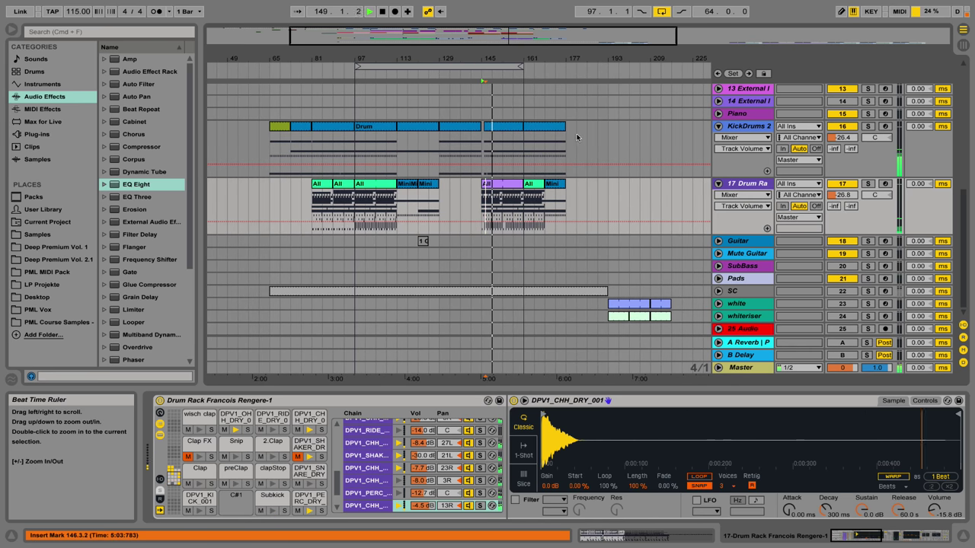
scroll(670, 152, up, 3)
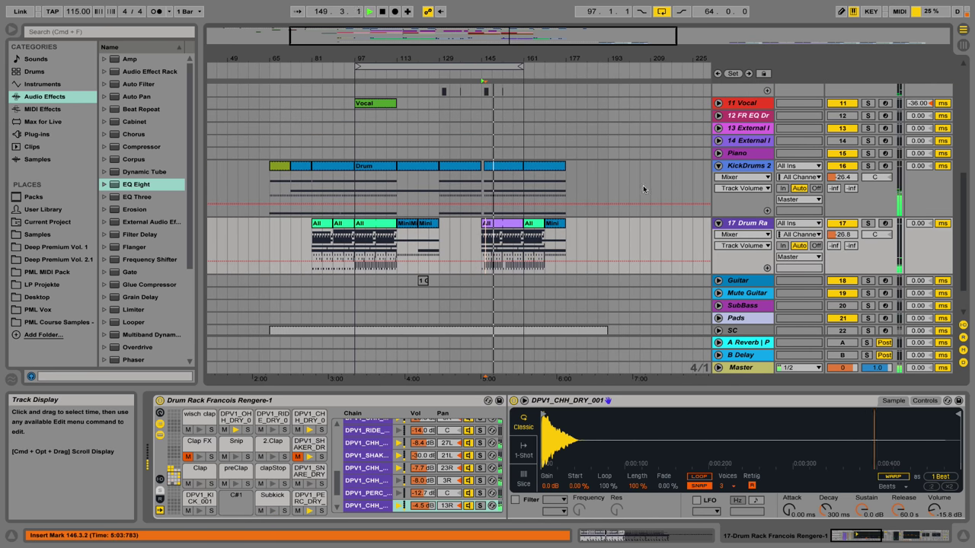
click(718, 167)
scroll(568, 220, up, 10)
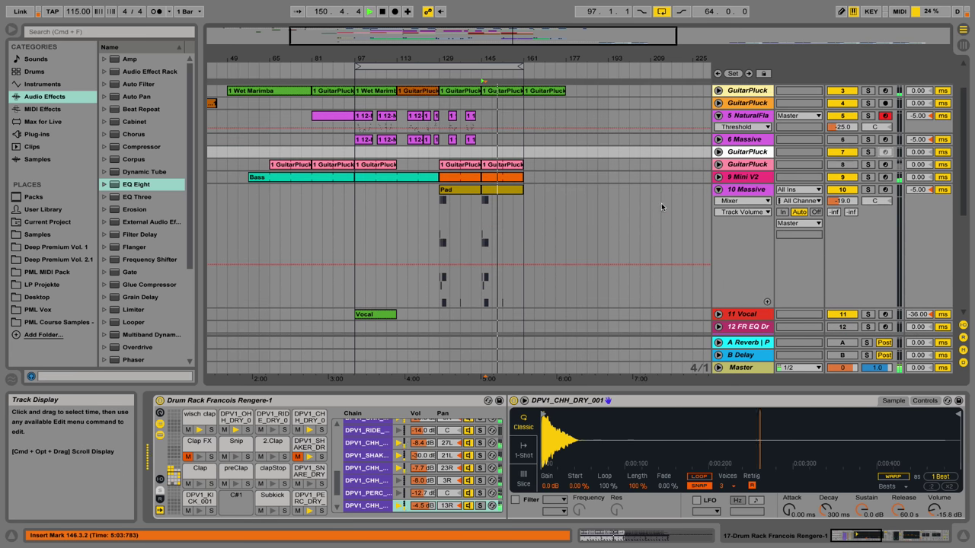
click(719, 189)
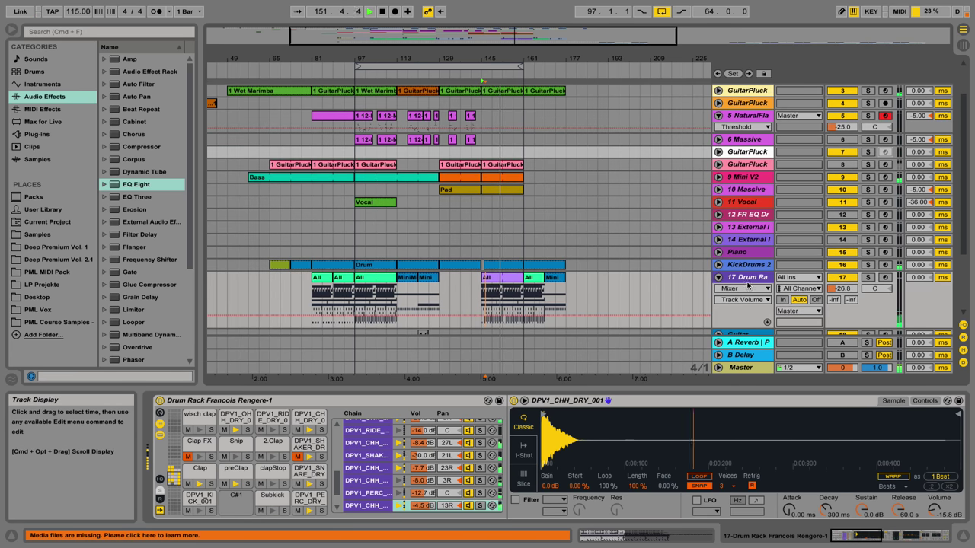
scroll(613, 193, up, 3)
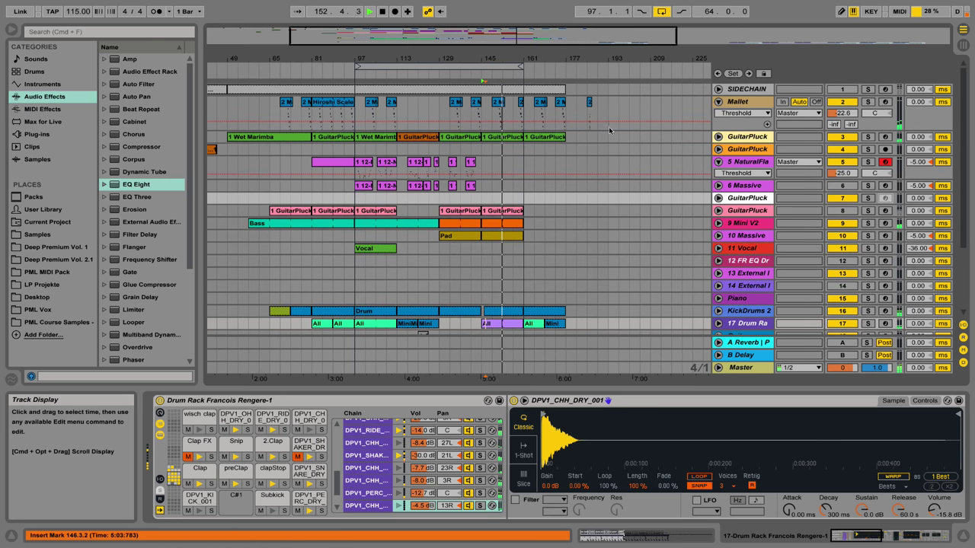
click(733, 102)
click(719, 102)
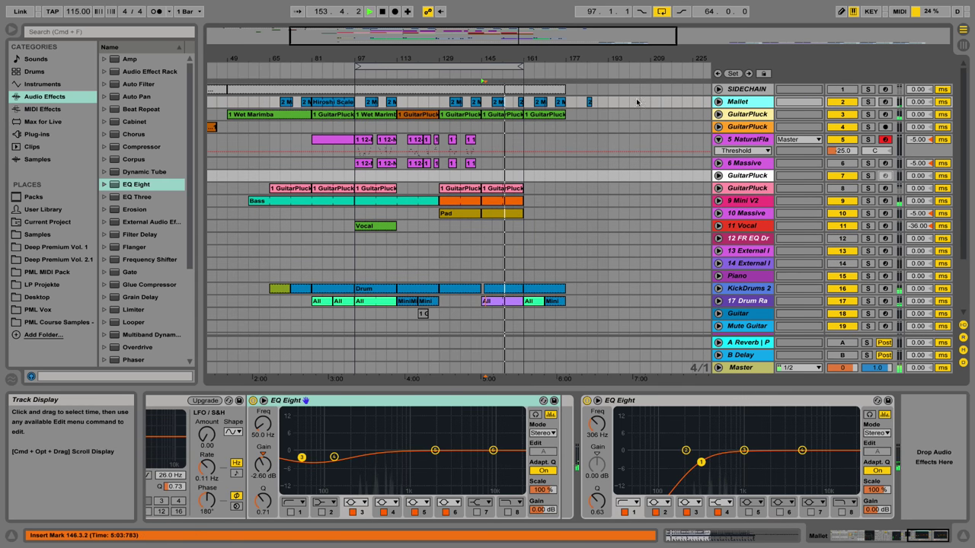
Set the arrangement loop to start at bar 161 and run 16 bars to bar 177
drag(523, 67, 564, 70)
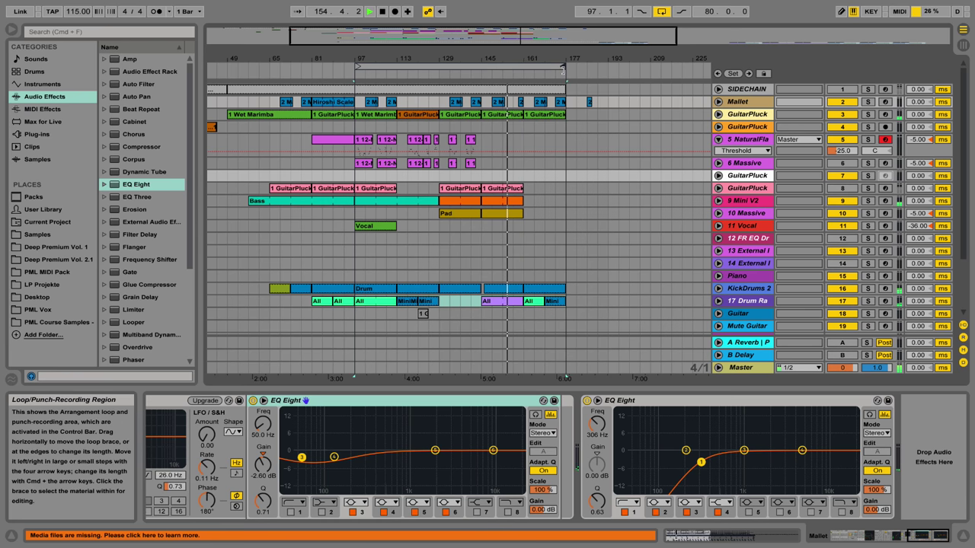
drag(438, 67, 480, 64)
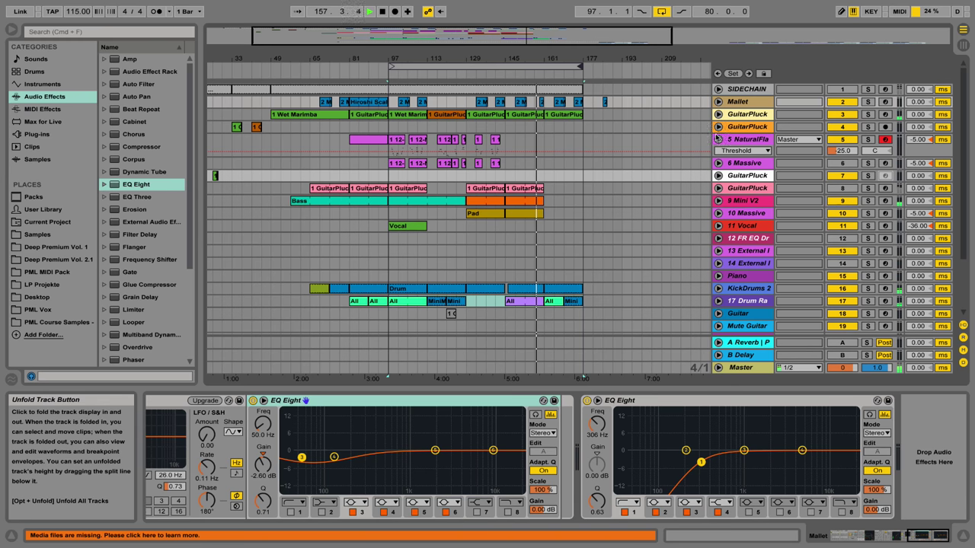
drag(482, 60, 481, 59)
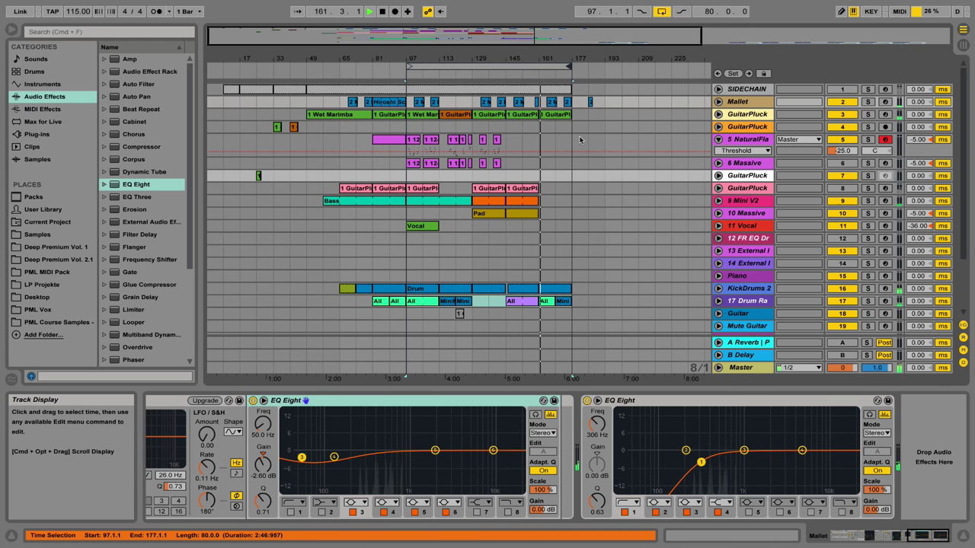
drag(414, 68, 557, 91)
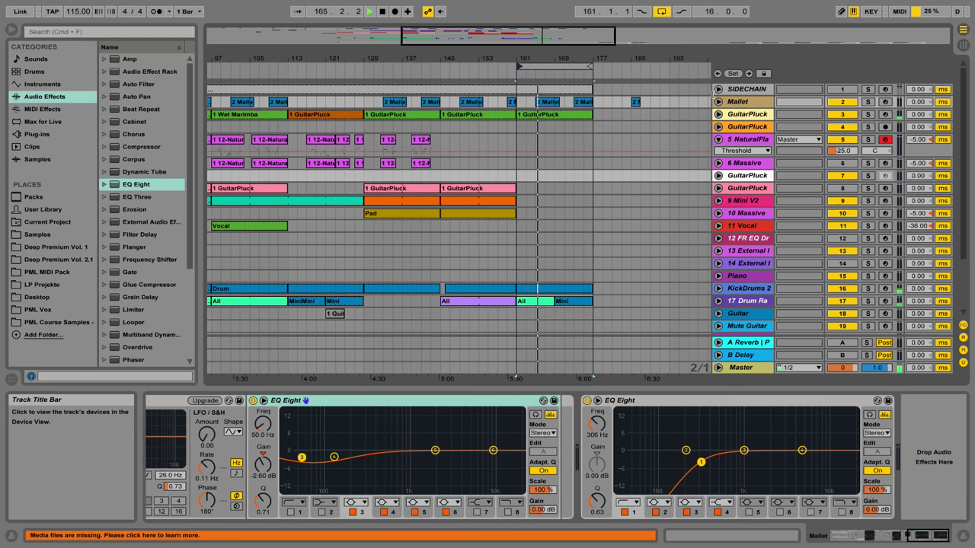
Unfold GuitarPluck track 3 and display its Auto Filter Frequency automation
click(717, 115)
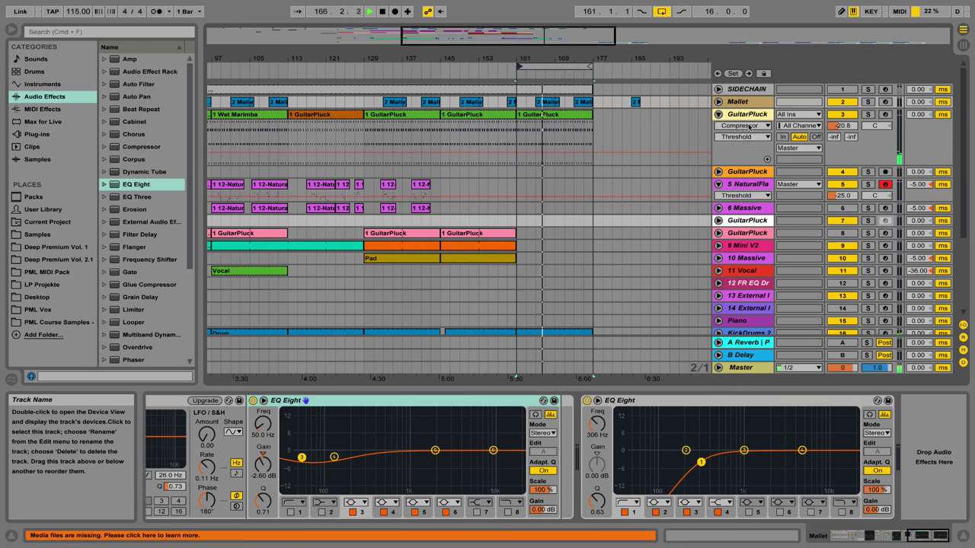
click(740, 126)
click(740, 259)
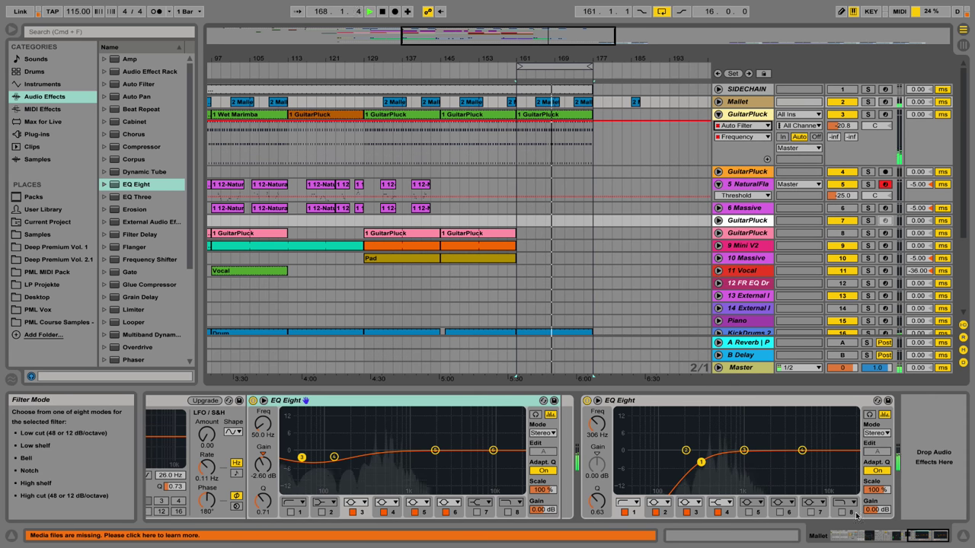
Stop playback and show the Auto Filter at the end of GuitarPluck track 3's device chain
drag(913, 536, 827, 527)
drag(865, 527, 939, 525)
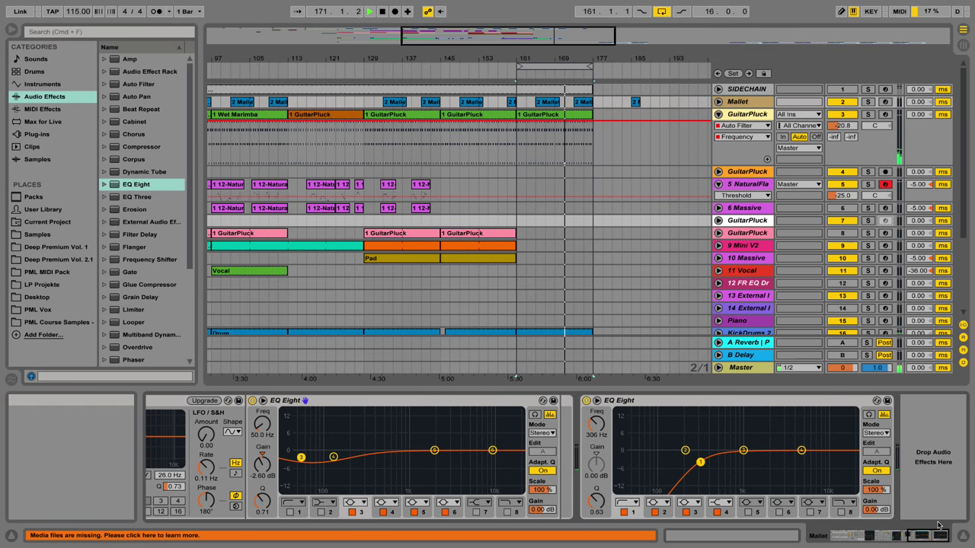
key(space)
click(747, 115)
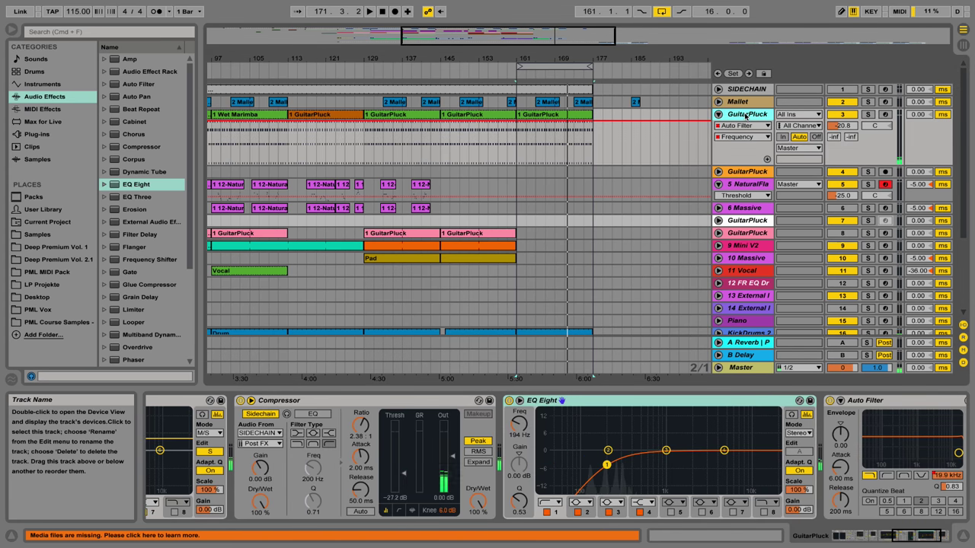
click(891, 538)
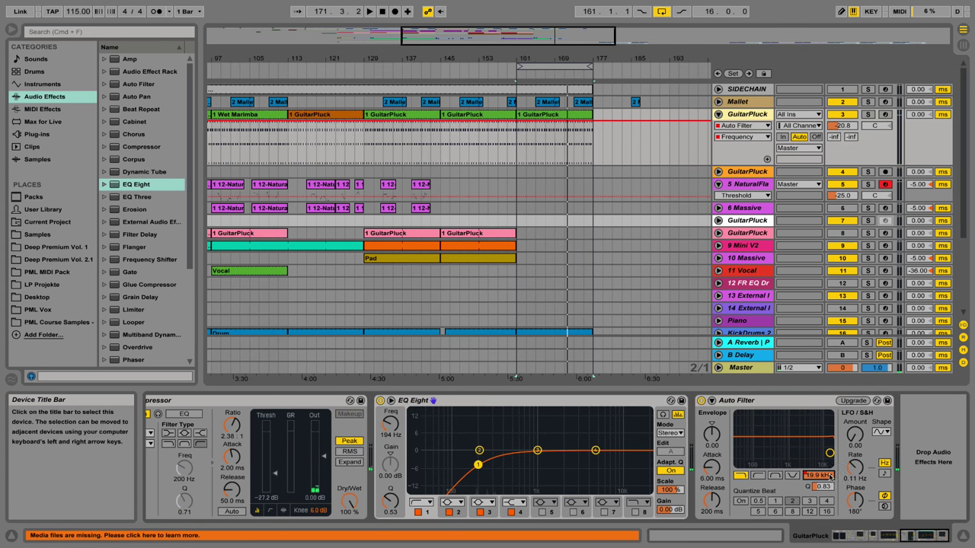
Play the GuitarPluck filter frequency rise from bar 57, and restart playback at bar 65
drag(587, 59, 625, 32)
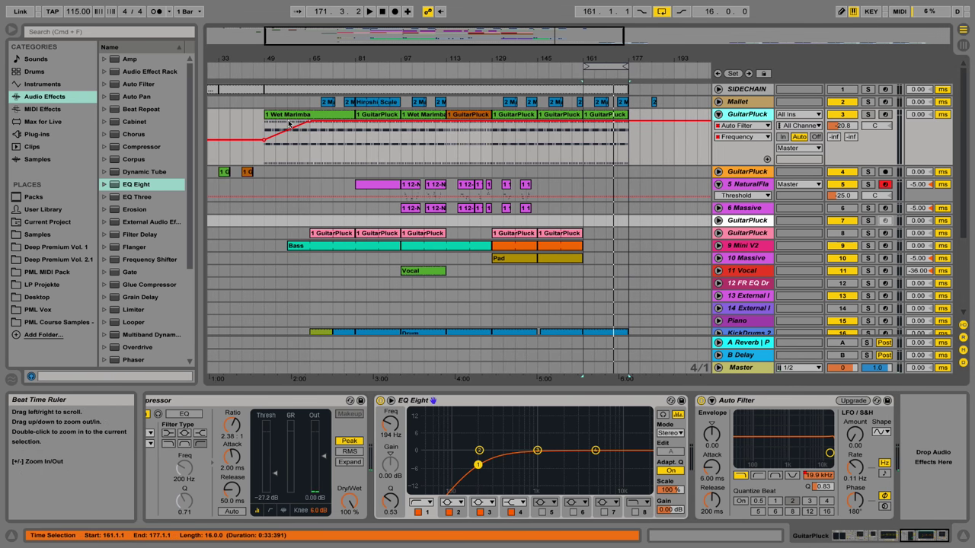
click(265, 129)
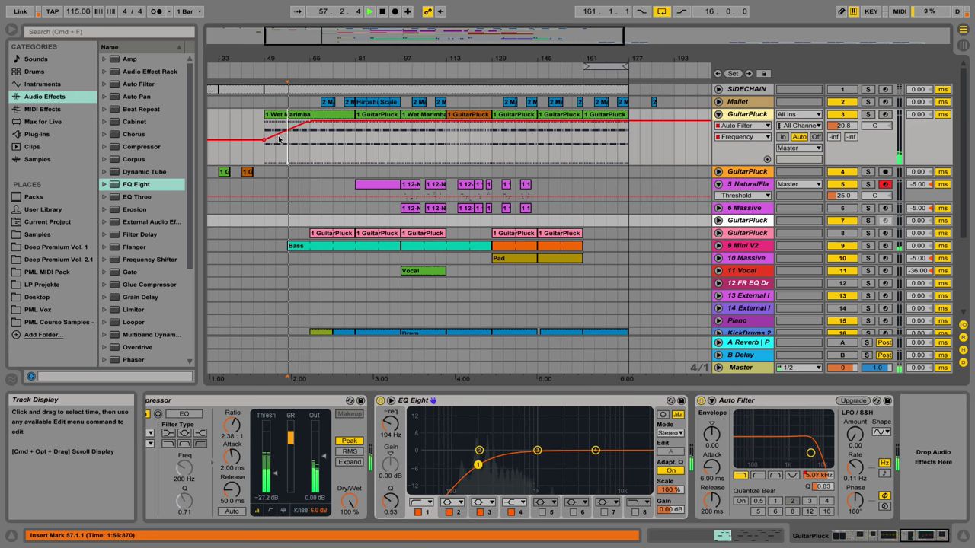
drag(290, 60, 292, 77)
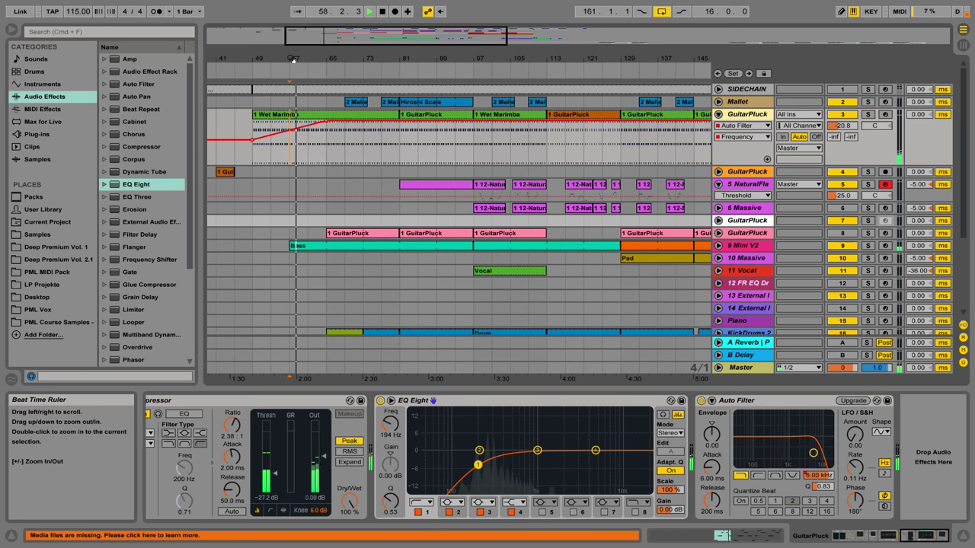
key(space)
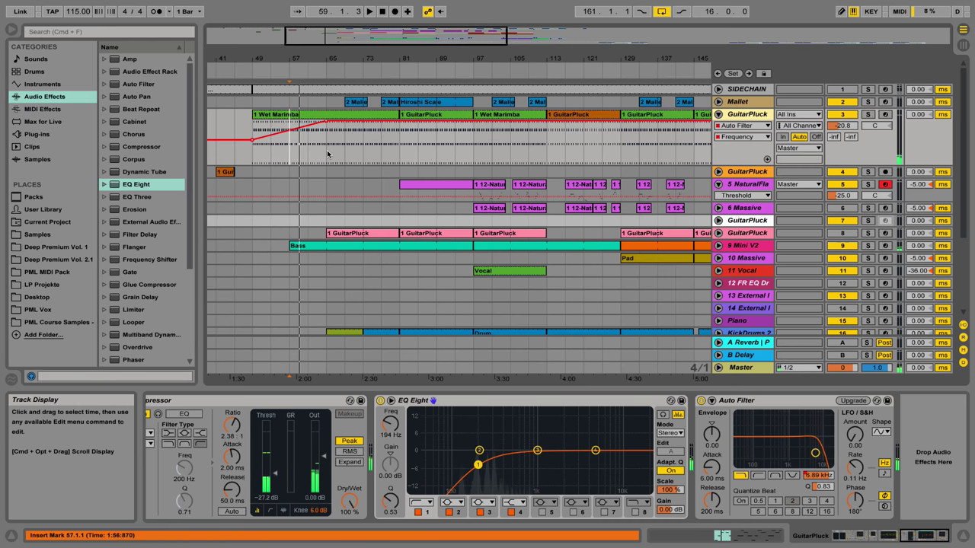
click(328, 154)
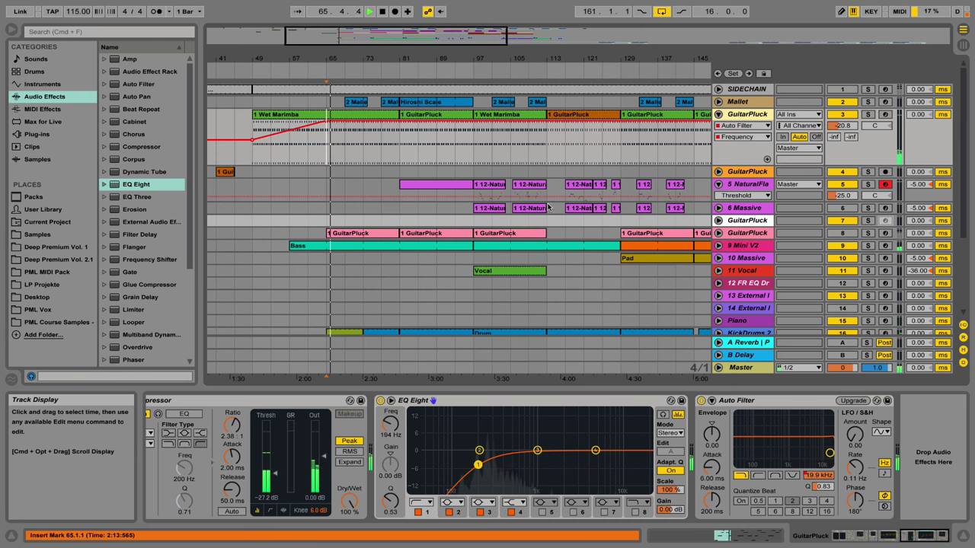
Set the 9 Mini V2 bass track's volume to -22.6 dB, and fold that track and GuitarPluck track 3
click(718, 245)
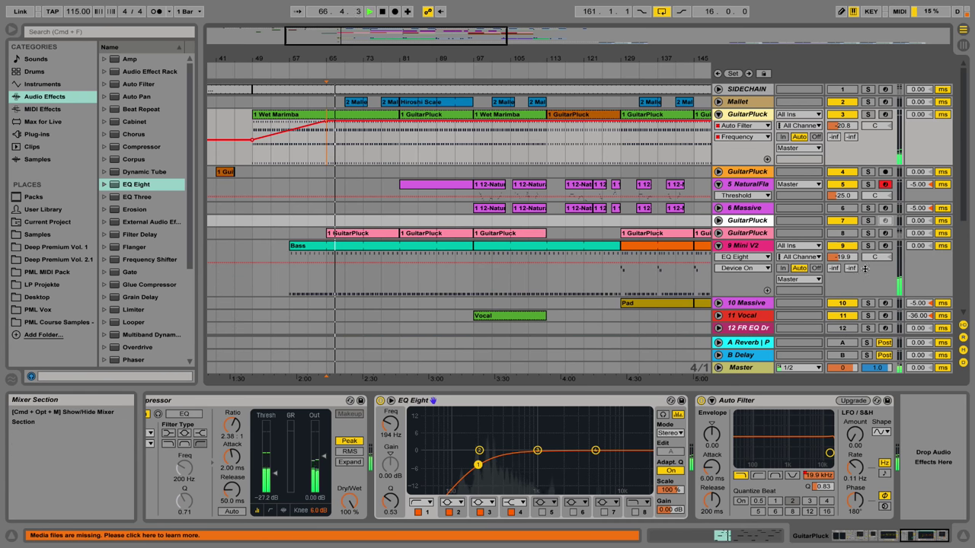
drag(843, 257, 843, 265)
key(space)
key(space)
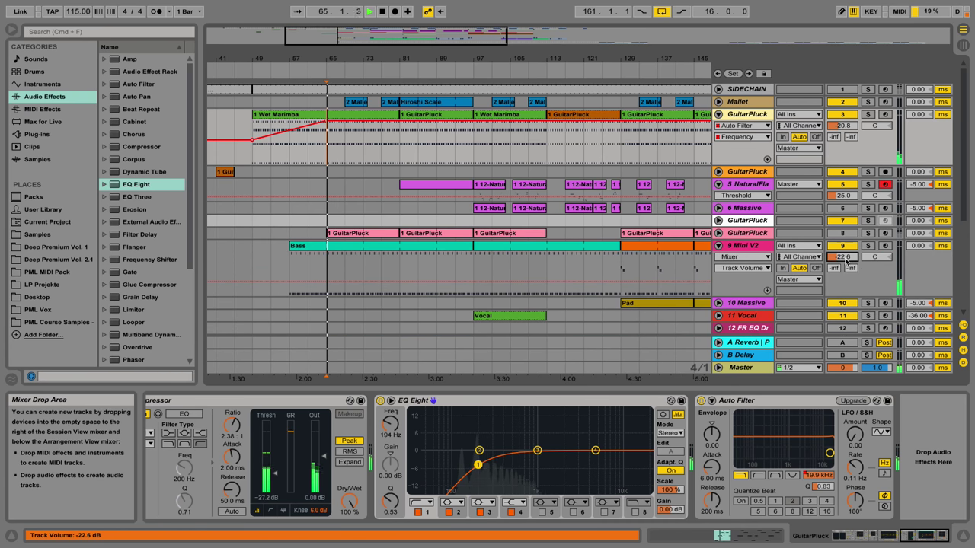
click(718, 246)
click(718, 114)
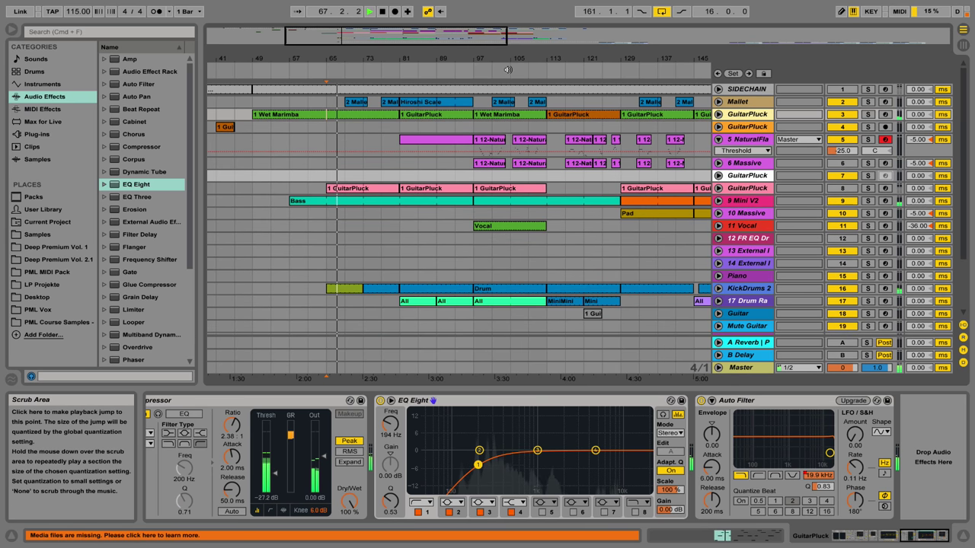
Audition the arrangement from around bar 101, stop playback, and display the Piano track's device chain
click(498, 67)
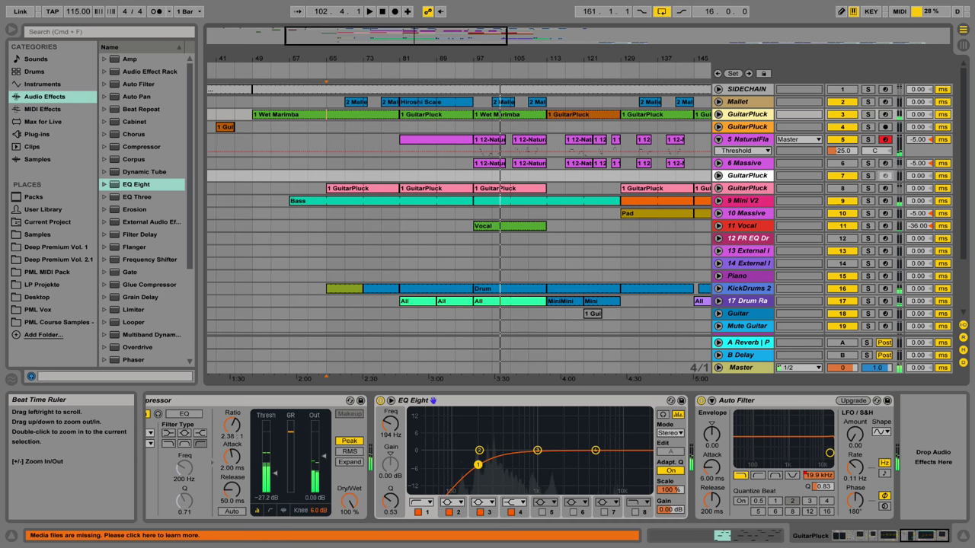
drag(480, 58, 376, 34)
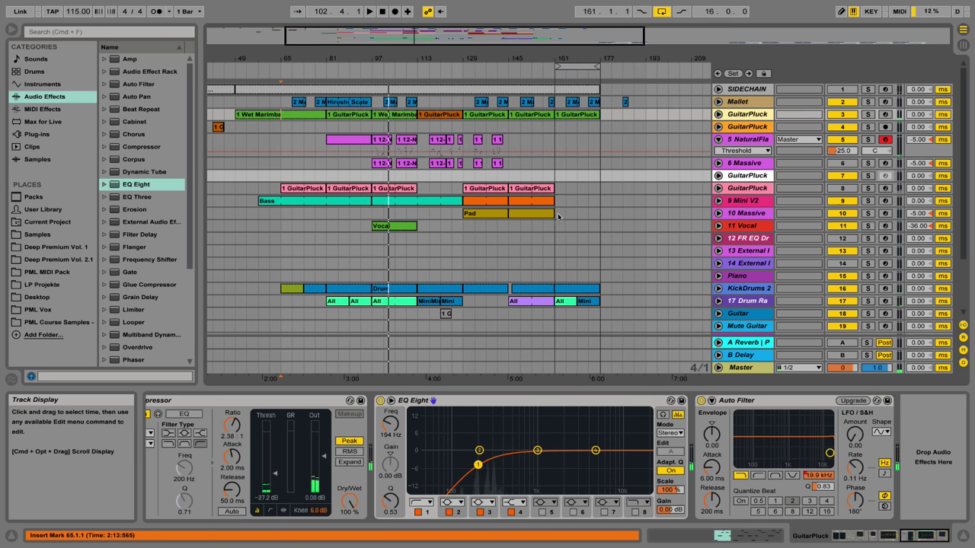
click(737, 276)
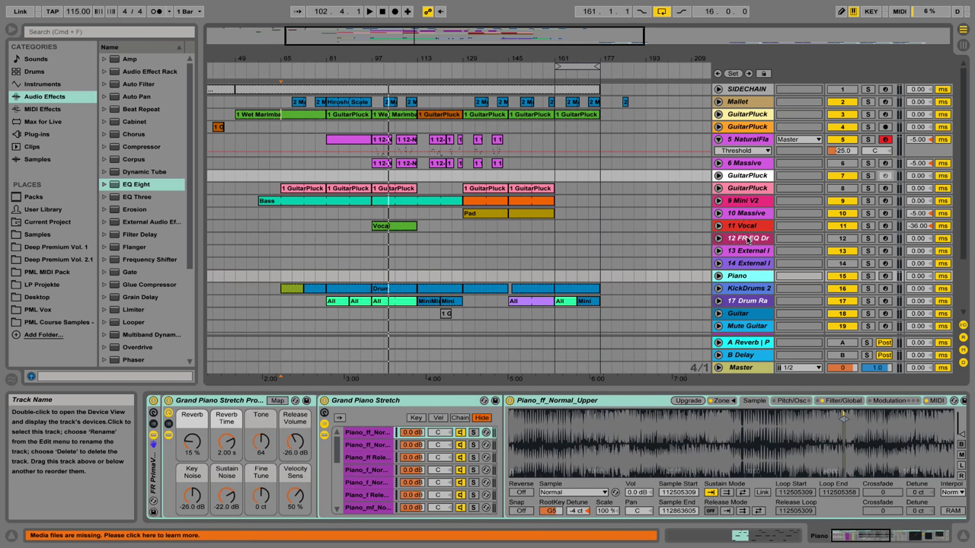
Delete unused tracks 12 to 15, from FR EQ through Piano, plus the Mute Guitar, SubBass and Pads tracks
click(747, 238)
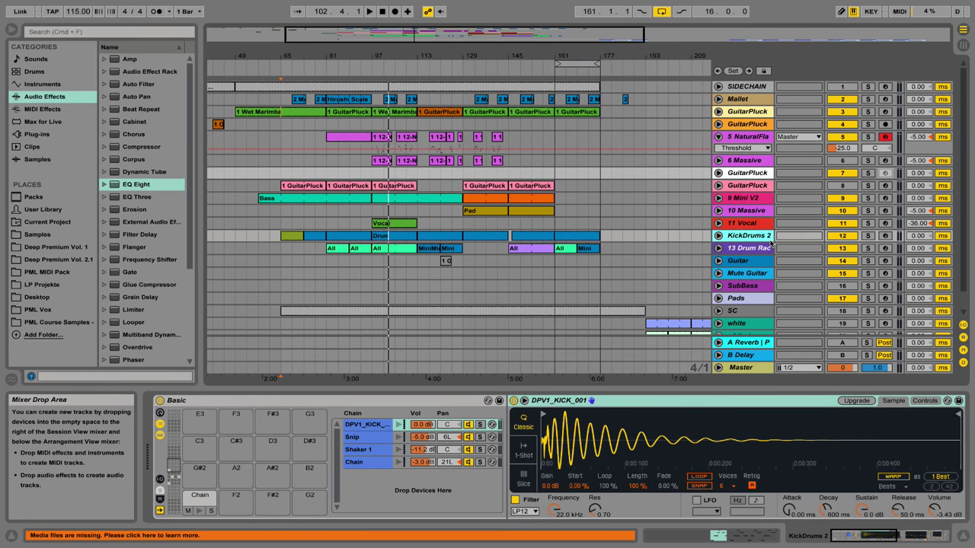
click(751, 273)
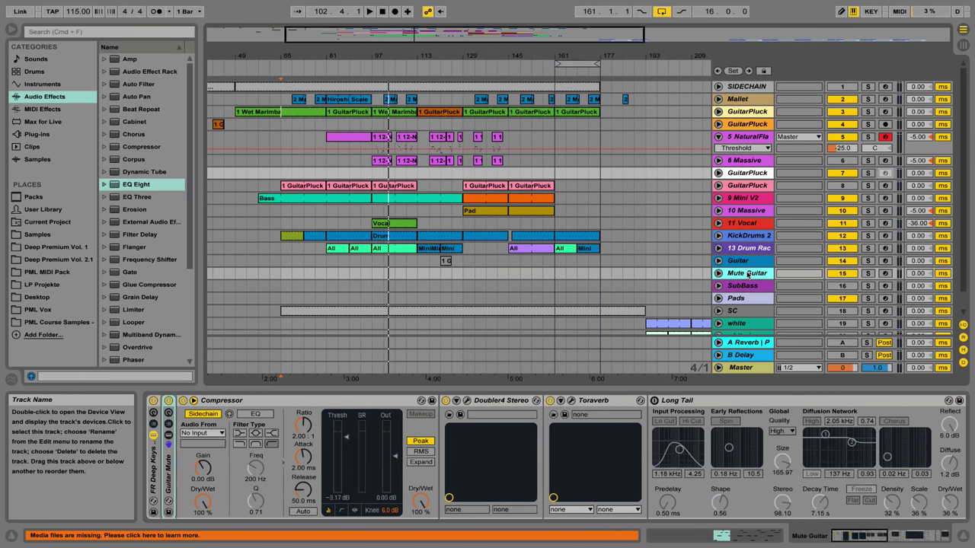
click(746, 261)
click(745, 275)
click(751, 286)
click(752, 297)
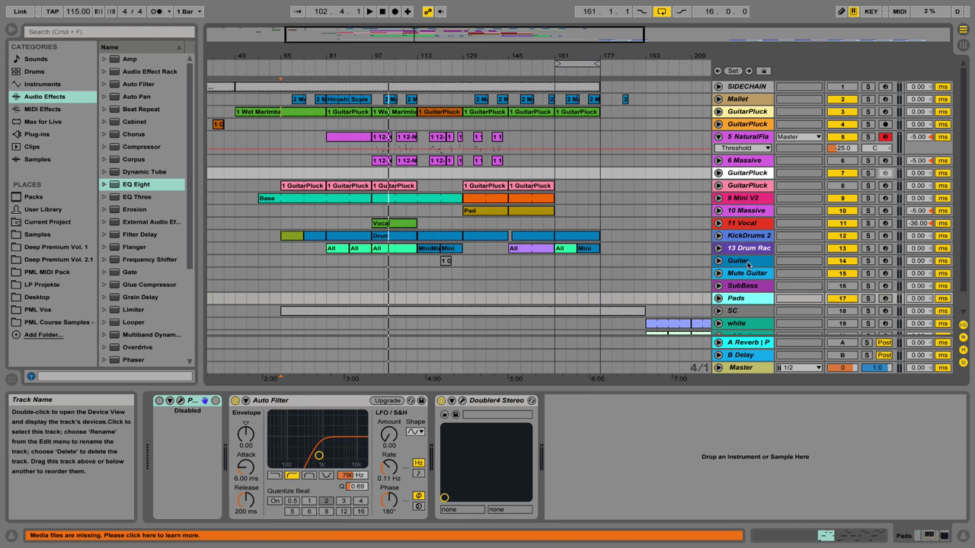
click(743, 263)
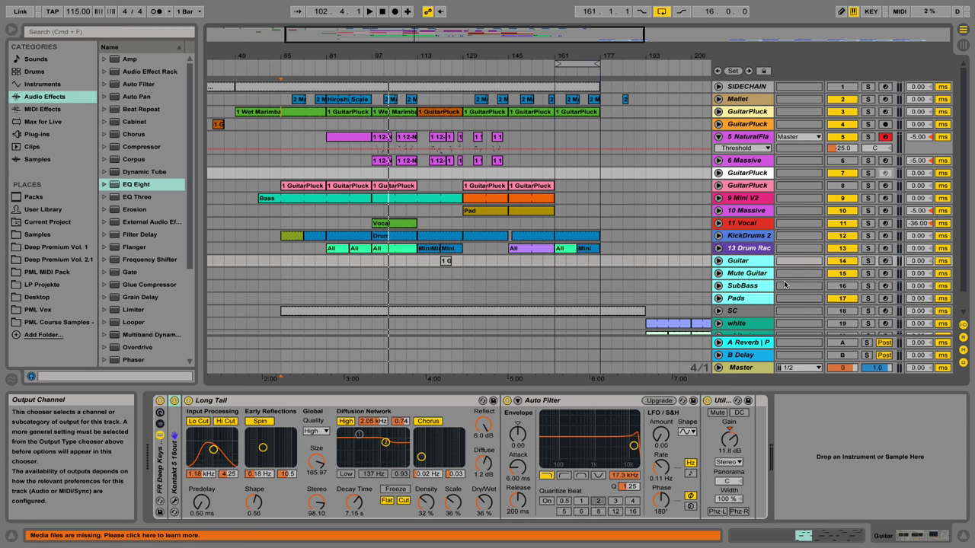
click(746, 274)
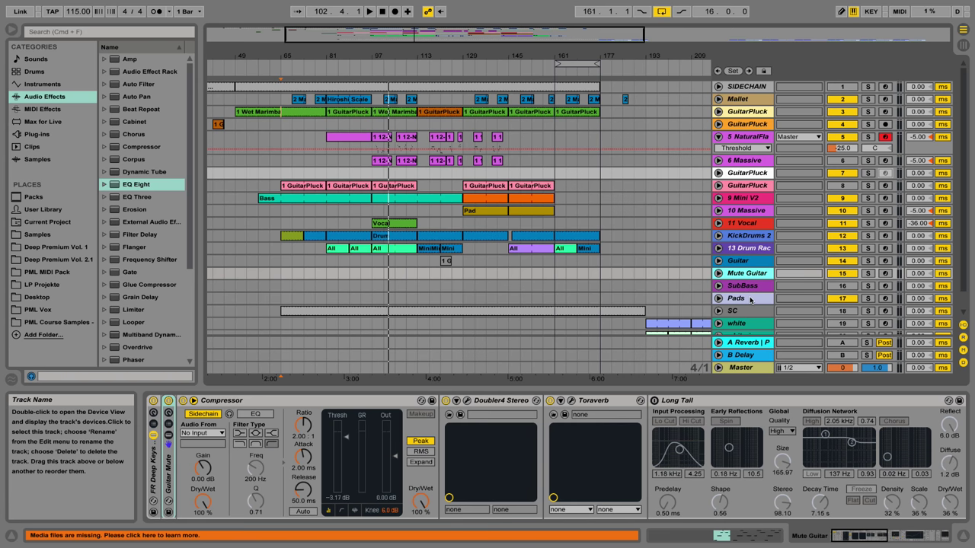
click(751, 299)
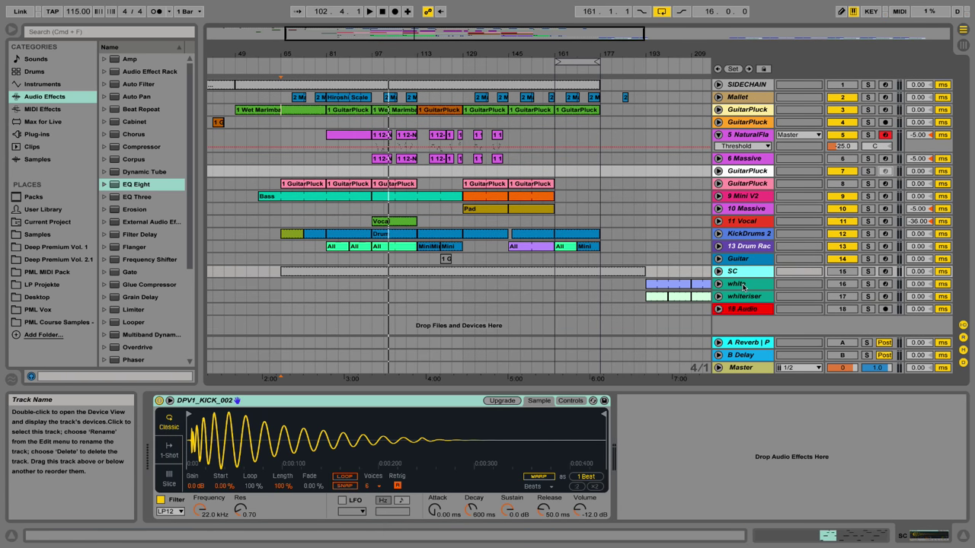
Delete the white, whiteriser and 18 Audio tracks, along with the empty GuitarPluck track 7
click(744, 287)
click(750, 310)
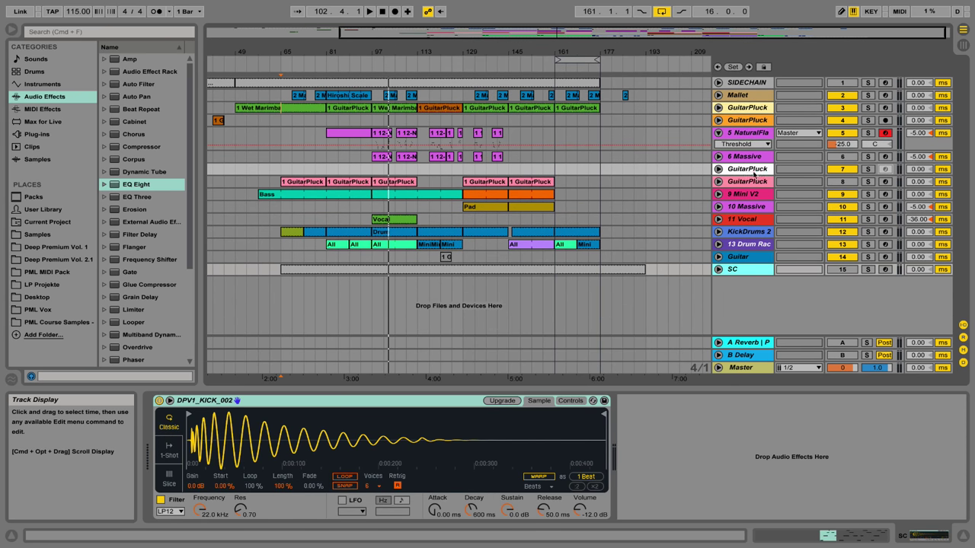
click(757, 169)
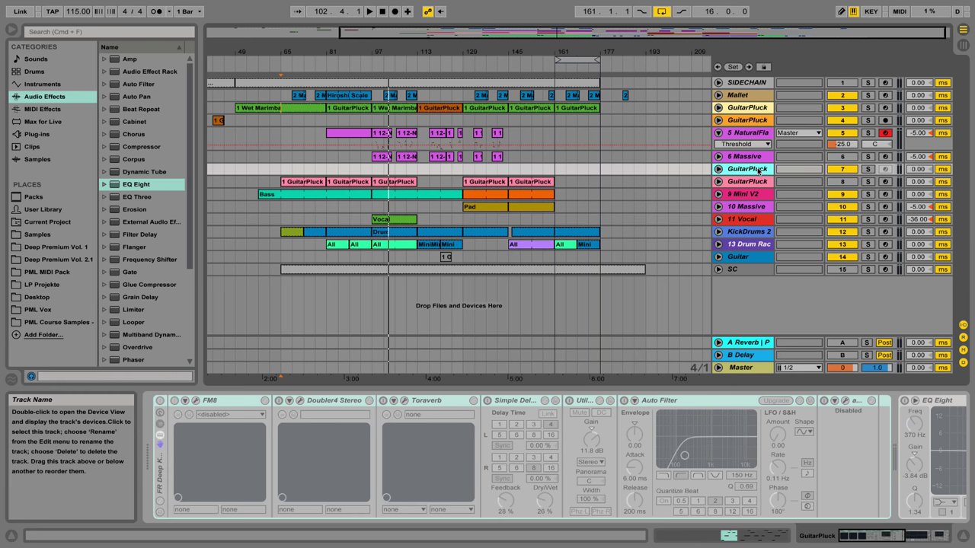
key(Delete)
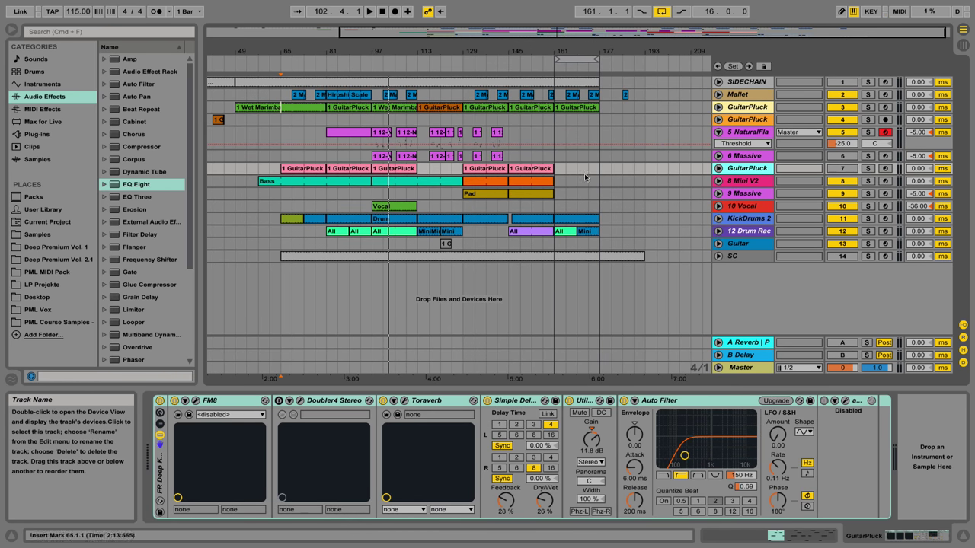
Compare the bar 81 MIDI clips of the pink and green GuitarPluck tracks, and delete the pink GuitarPluck track
click(720, 170)
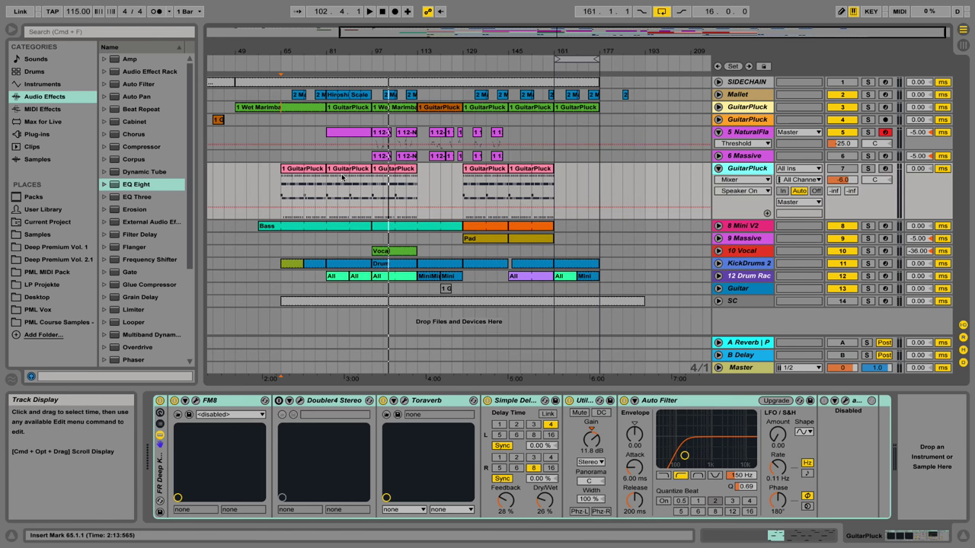
double_click(342, 177)
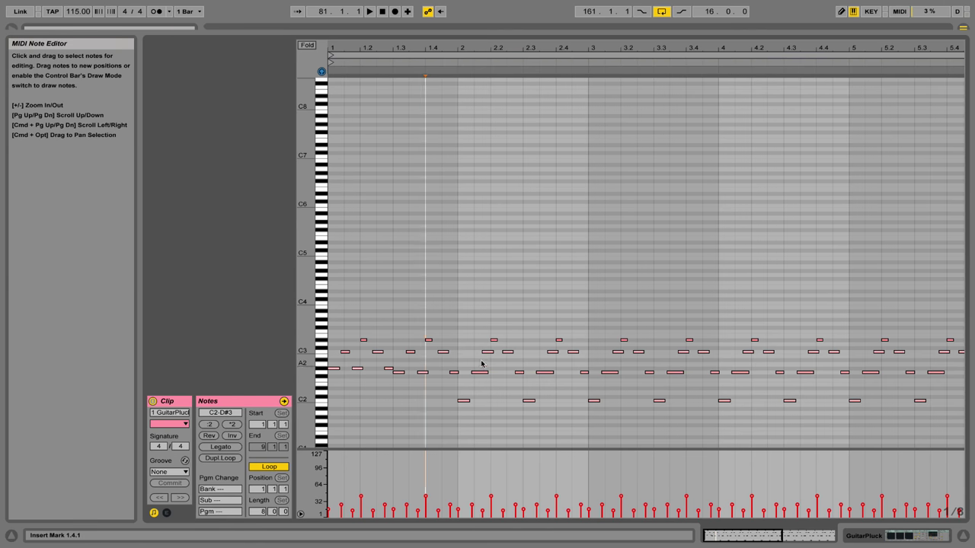
click(887, 537)
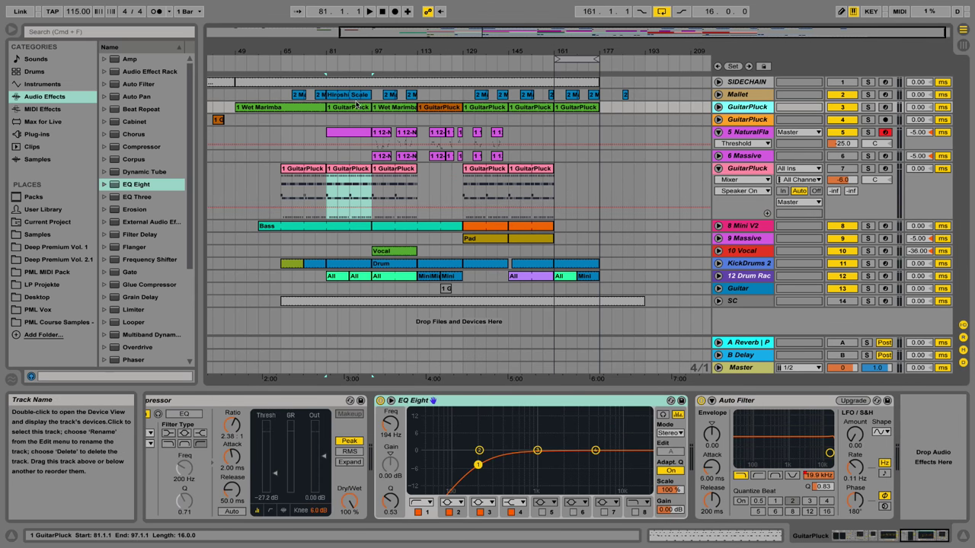
double_click(356, 106)
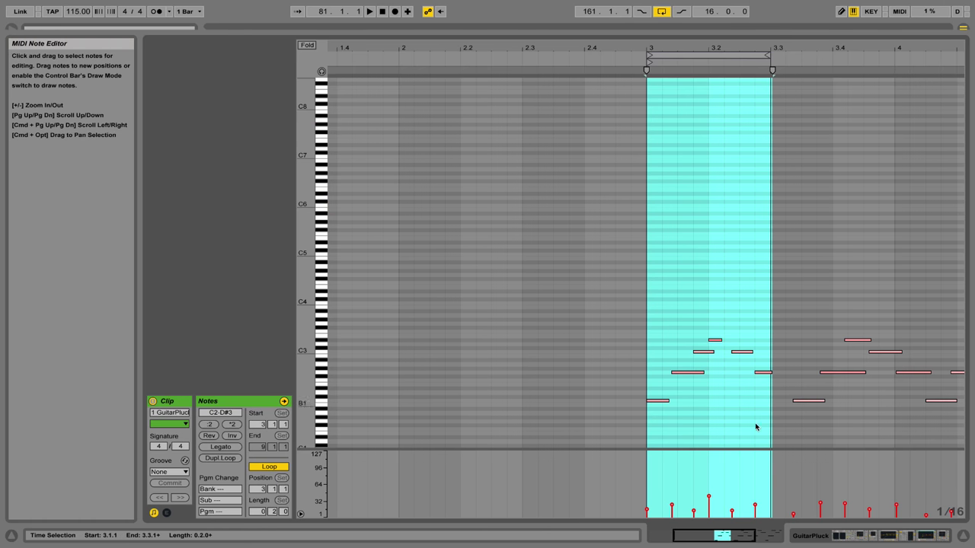
click(908, 536)
click(751, 169)
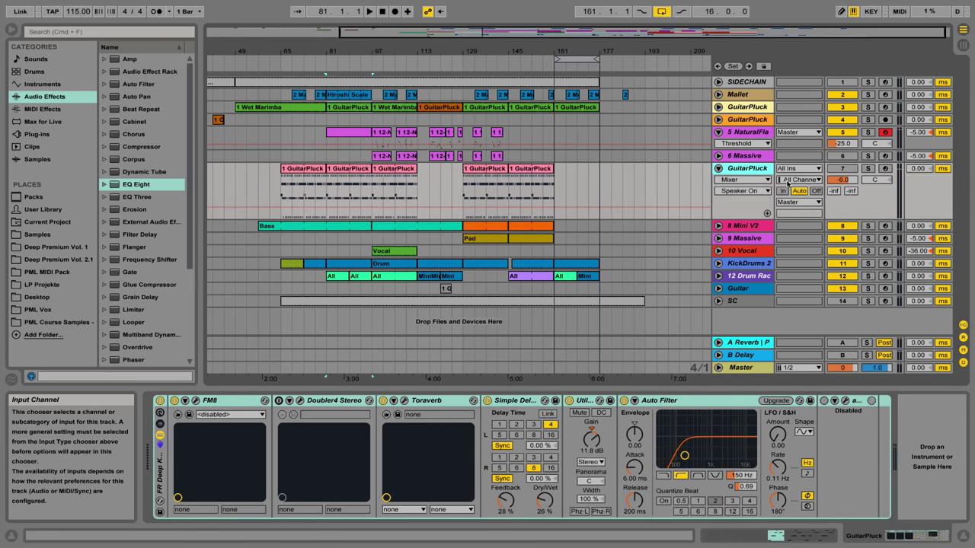
key(Delete)
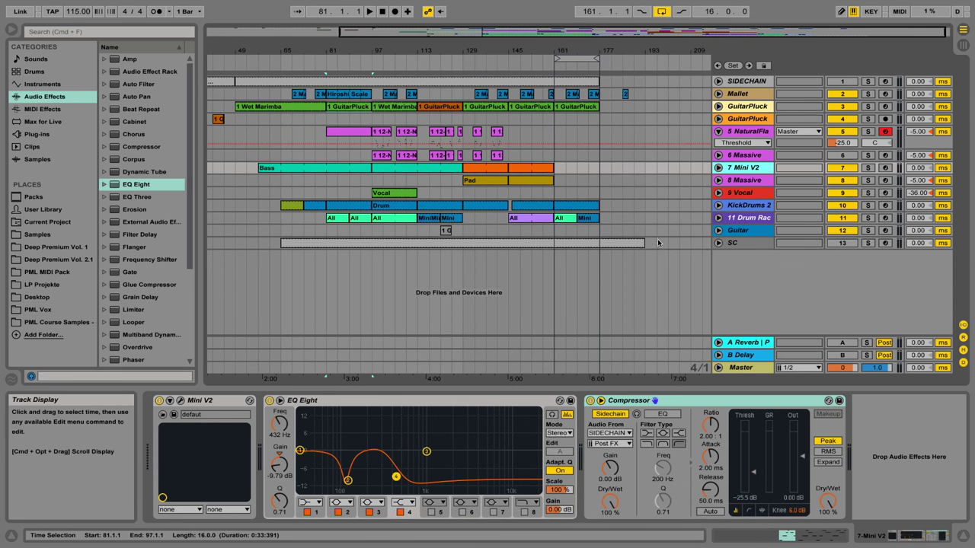
Unfold the 6 Massive track and compare it with 5 NaturalFlavour by soloing each during playback from bar 98
click(740, 131)
click(739, 155)
click(718, 156)
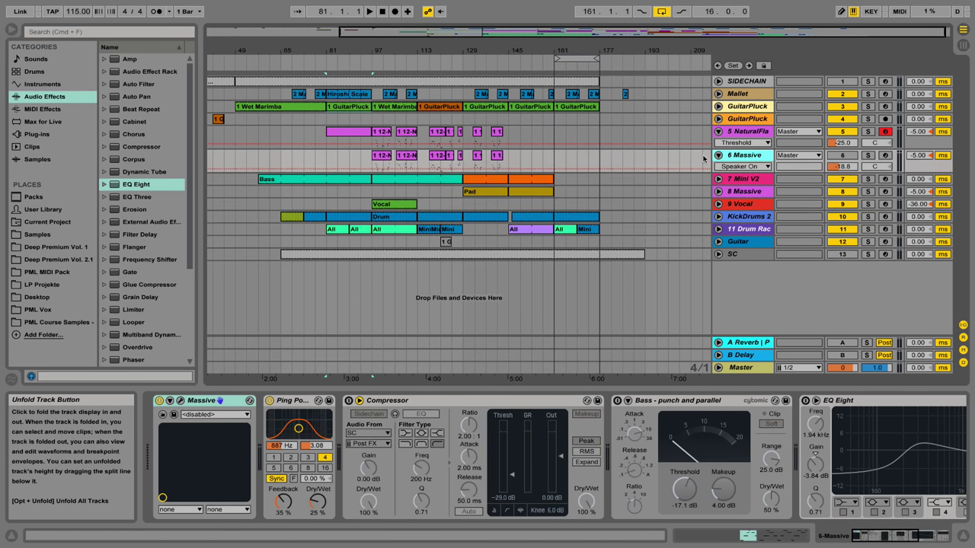
drag(385, 51, 385, 101)
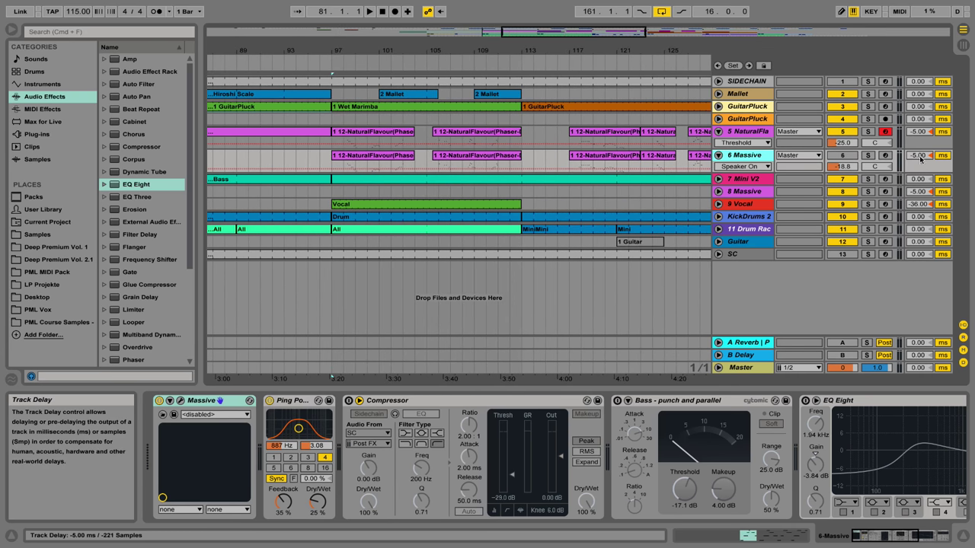
click(869, 133)
click(349, 143)
key(space)
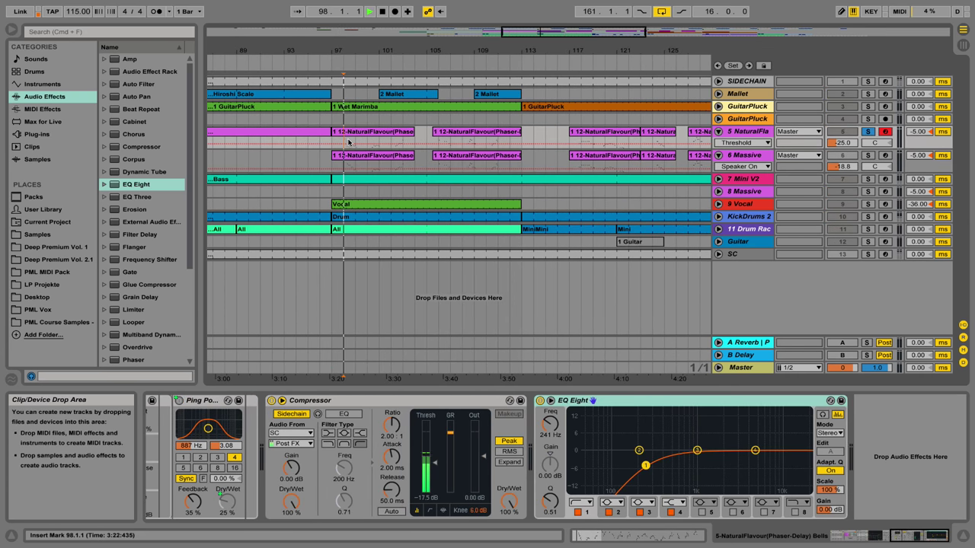
click(869, 157)
drag(347, 49, 347, 100)
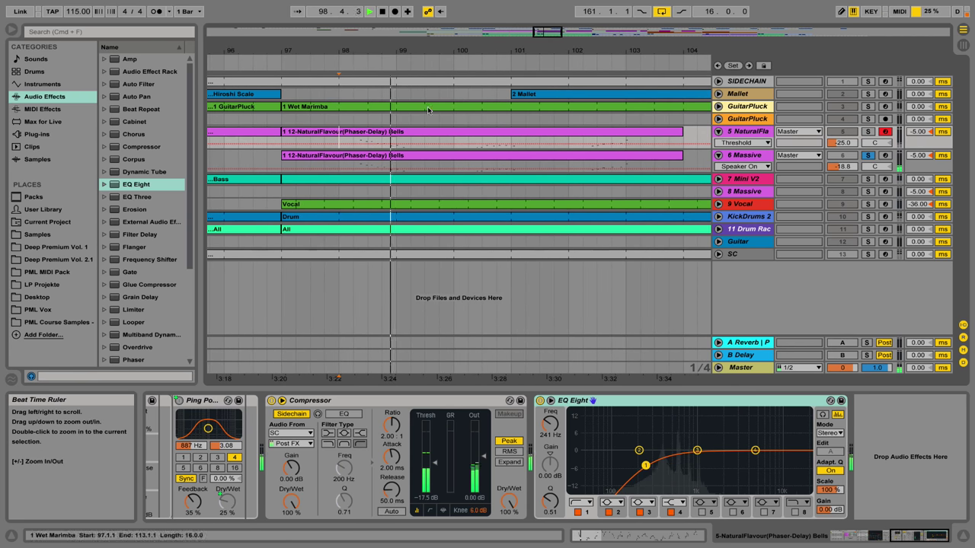
Remove the deactivated devices from Compressor through EQ Eight, plus the Auto Pan, from the 6 Massive track
click(753, 159)
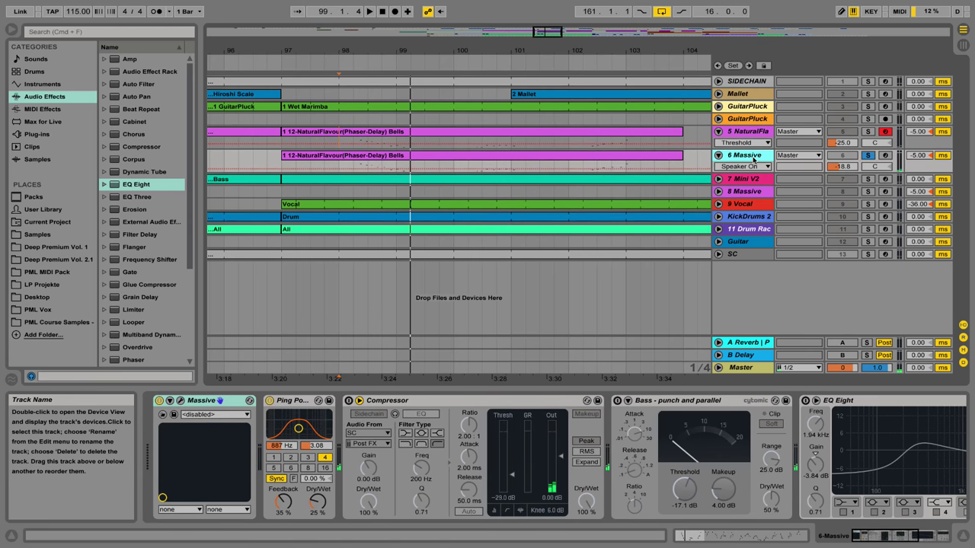
click(531, 405)
shift+click(850, 399)
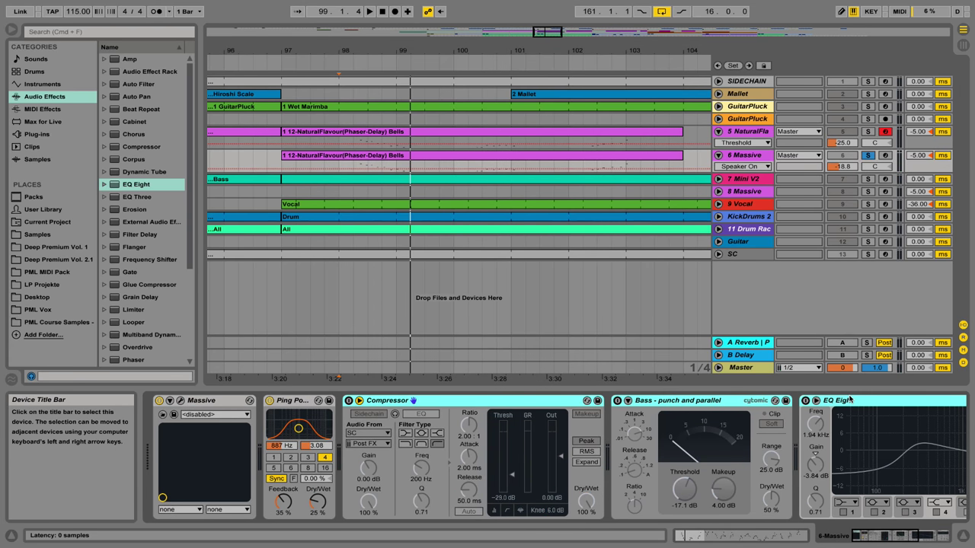
key(Delete)
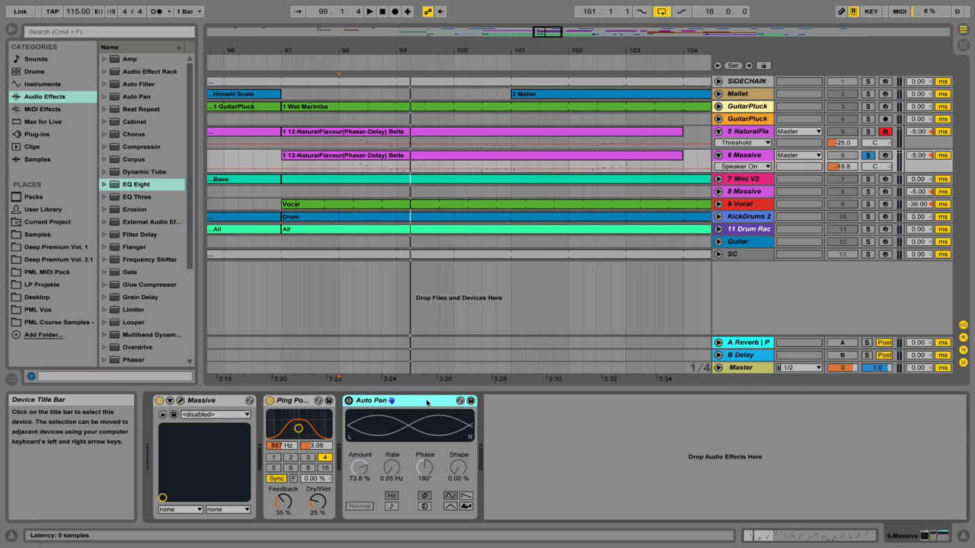
key(Delete)
Audition 6 Massive and the soloed 5 NaturalFlavour from bar 98, inspect NaturalFlavour's Operator instrument rack, and turn its solo off
key(space)
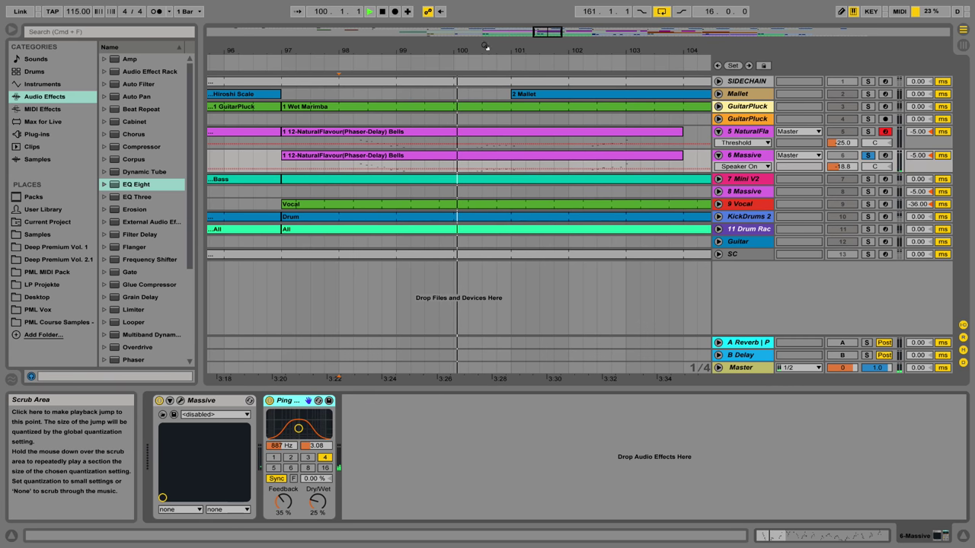
click(867, 131)
key(space)
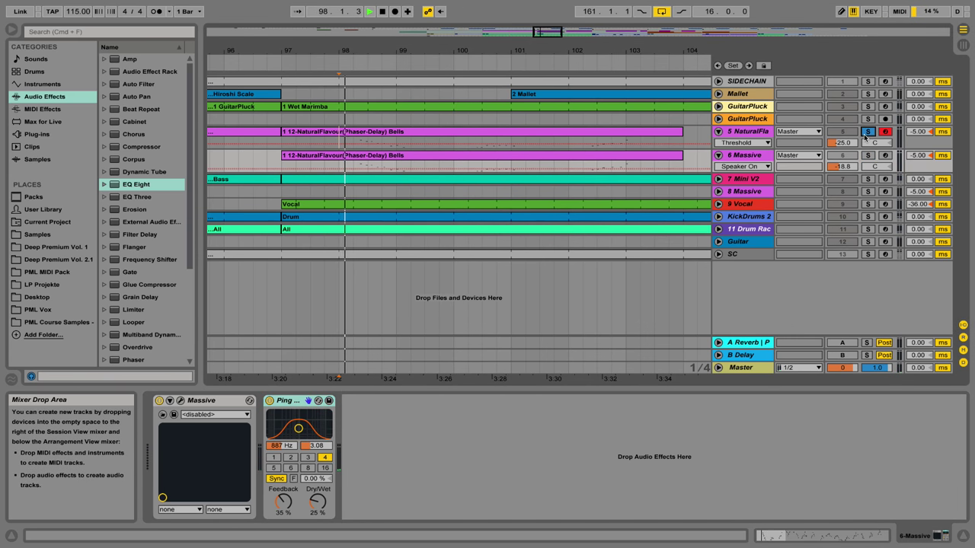
click(755, 134)
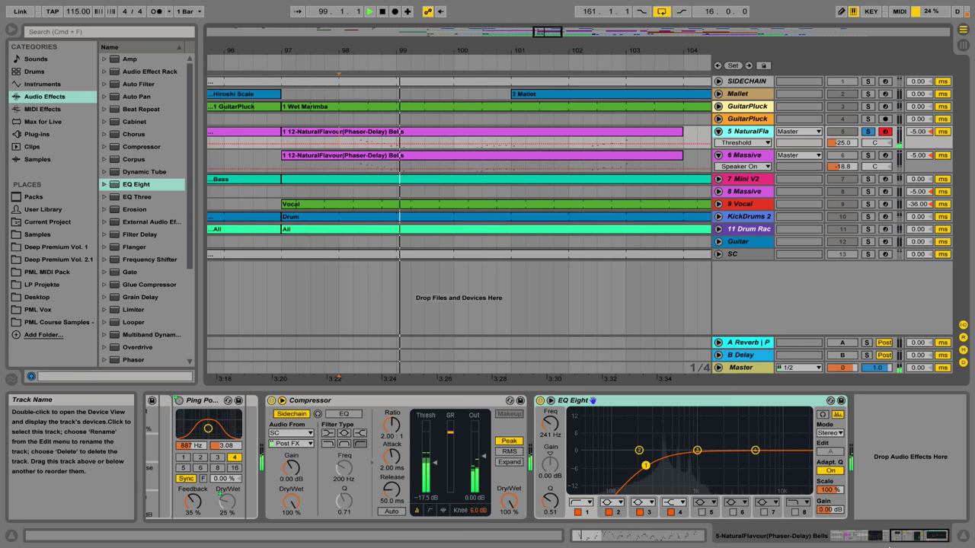
click(913, 537)
drag(914, 537, 868, 534)
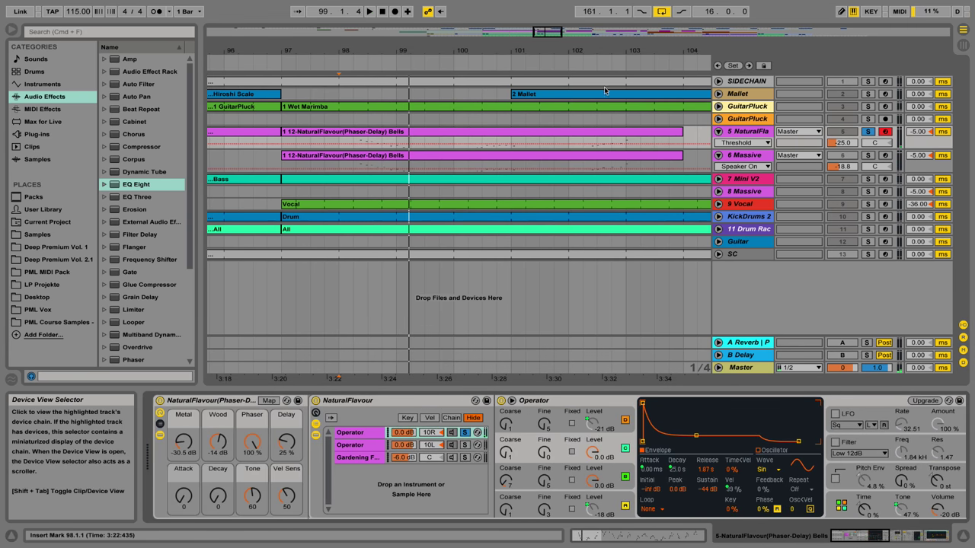
click(870, 133)
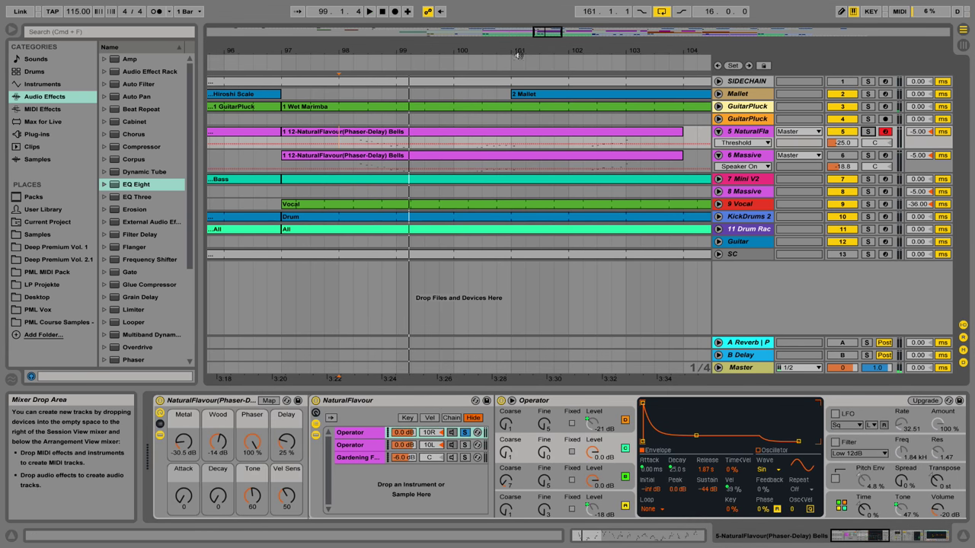
Delete the orange GuitarPluck audio track 4 from the arrangement
drag(513, 51, 478, 0)
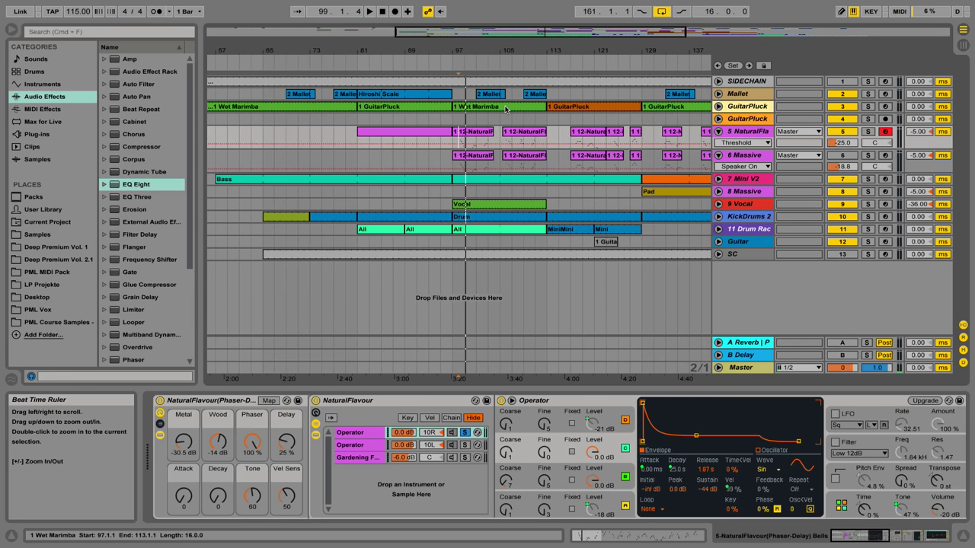
drag(505, 51, 419, 18)
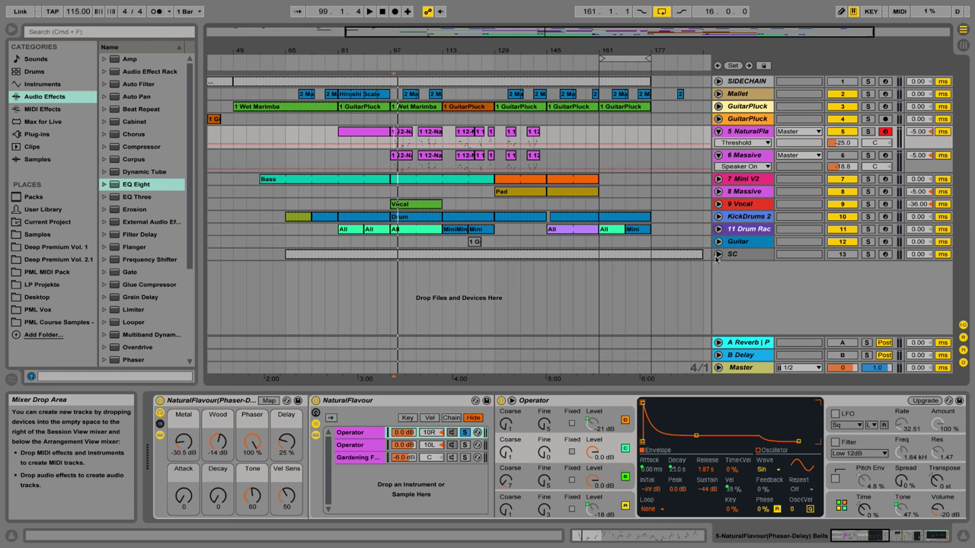
drag(455, 51, 494, 32)
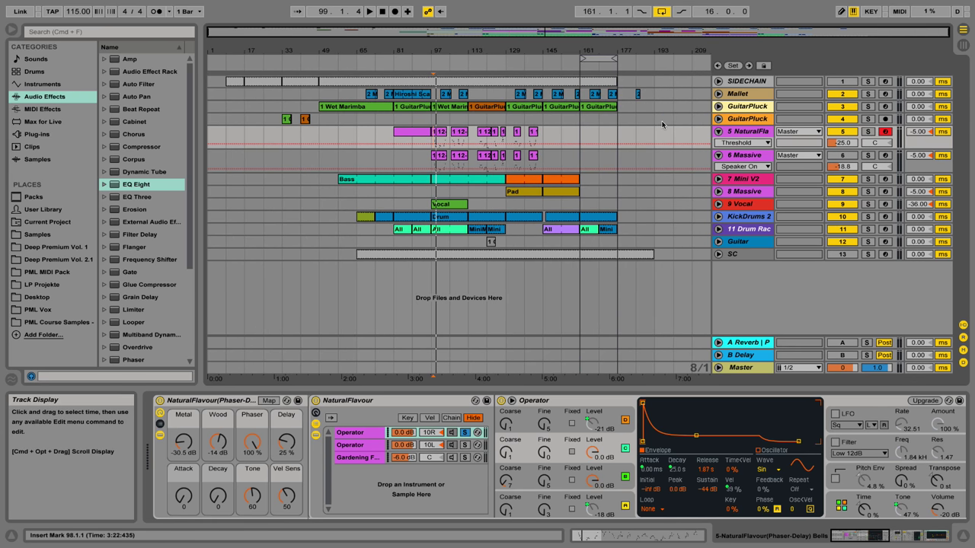
click(738, 122)
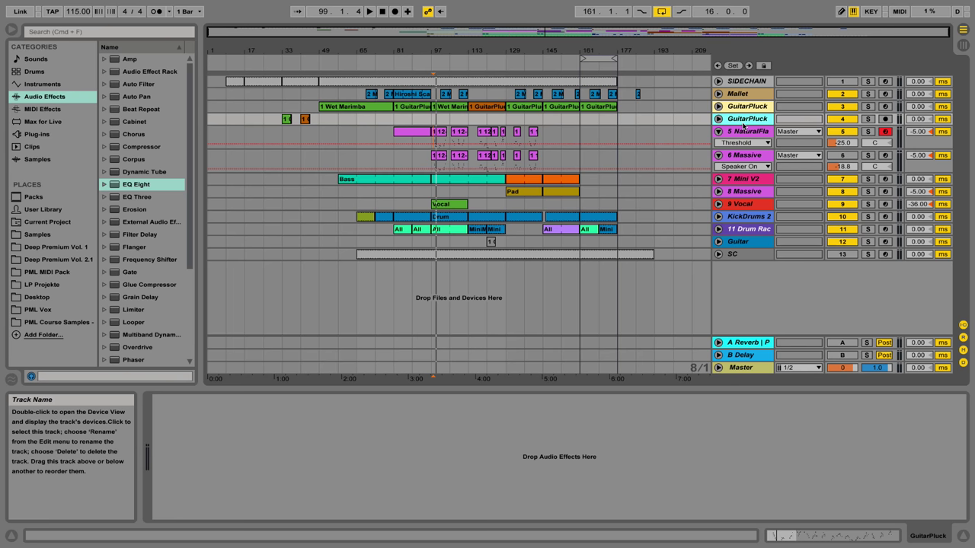
key(Delete)
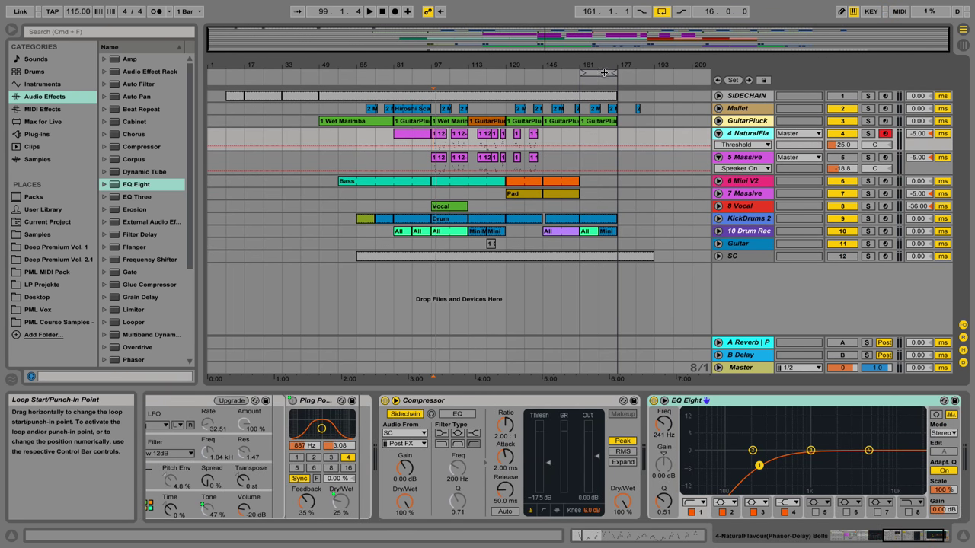
Set the loop to bars 97 through 113, play it, and display the Master track's device chain
drag(611, 74, 439, 80)
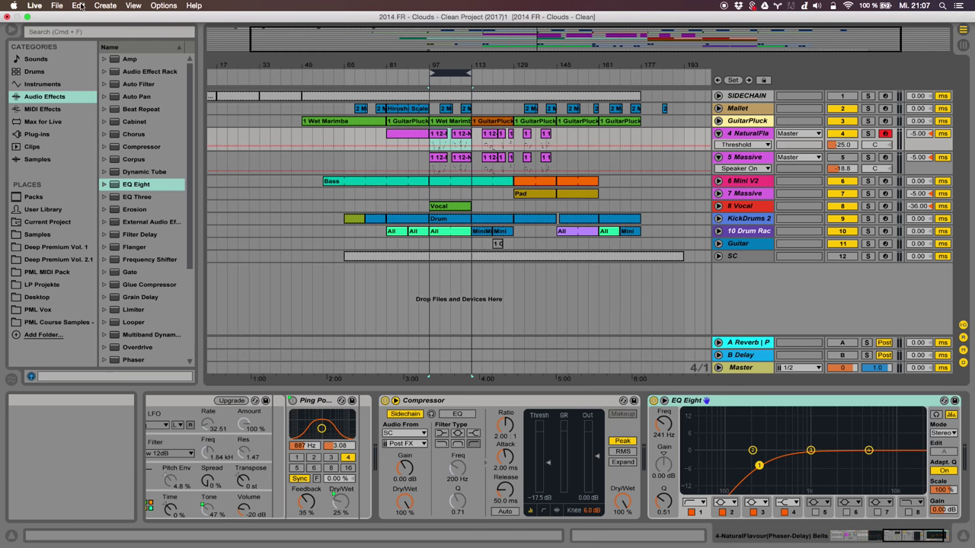
click(61, 6)
click(537, 174)
key(space)
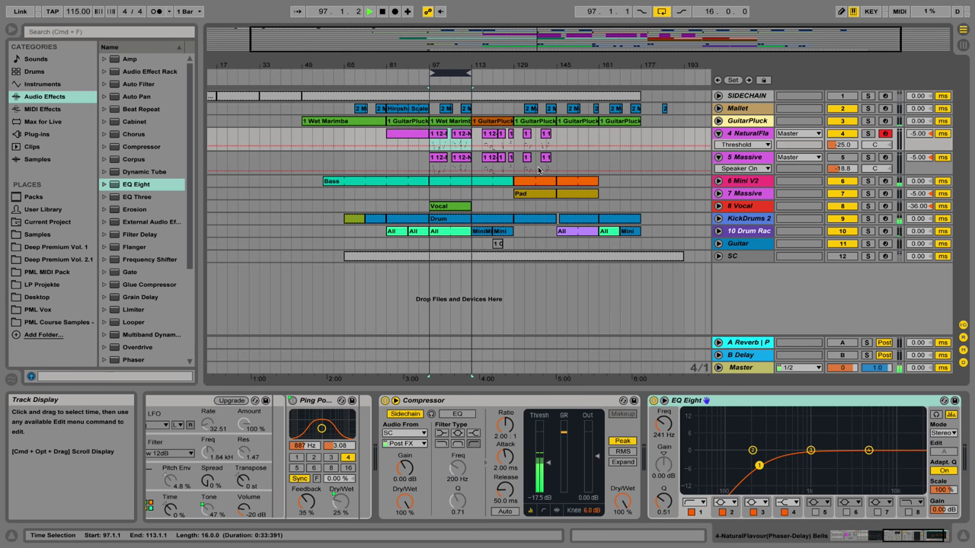
click(748, 368)
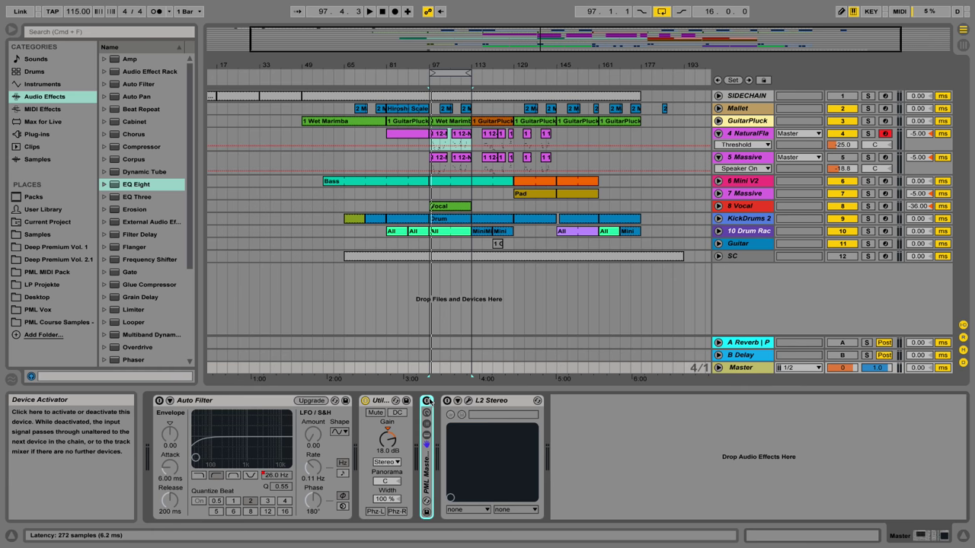
Remove the Auto Filter and the PML Mastering rack from the Master track's device chain
click(229, 402)
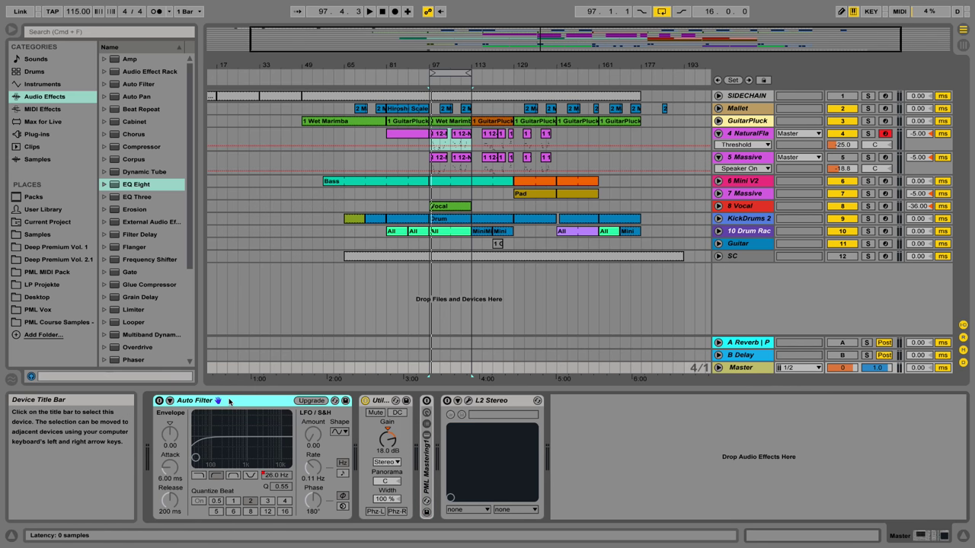
key(Delete)
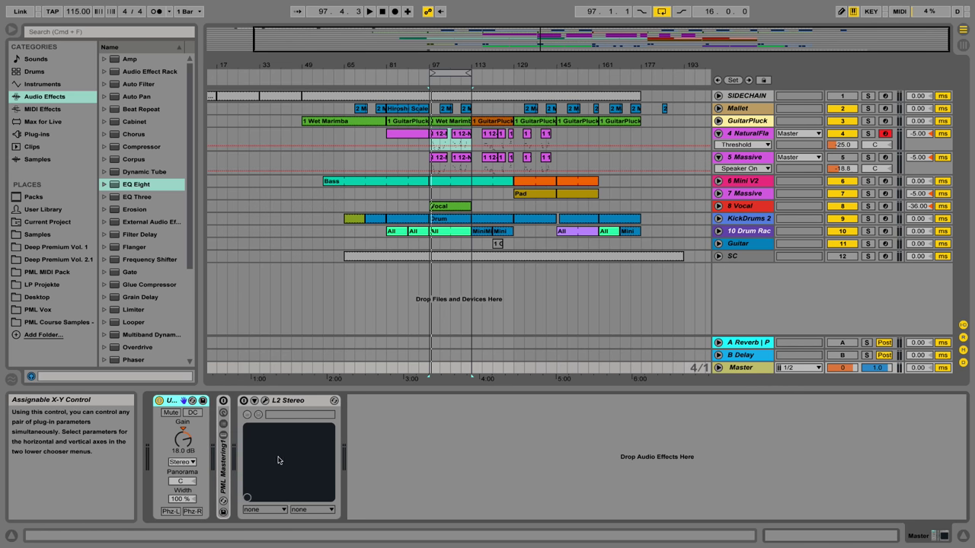
click(221, 455)
key(Delete)
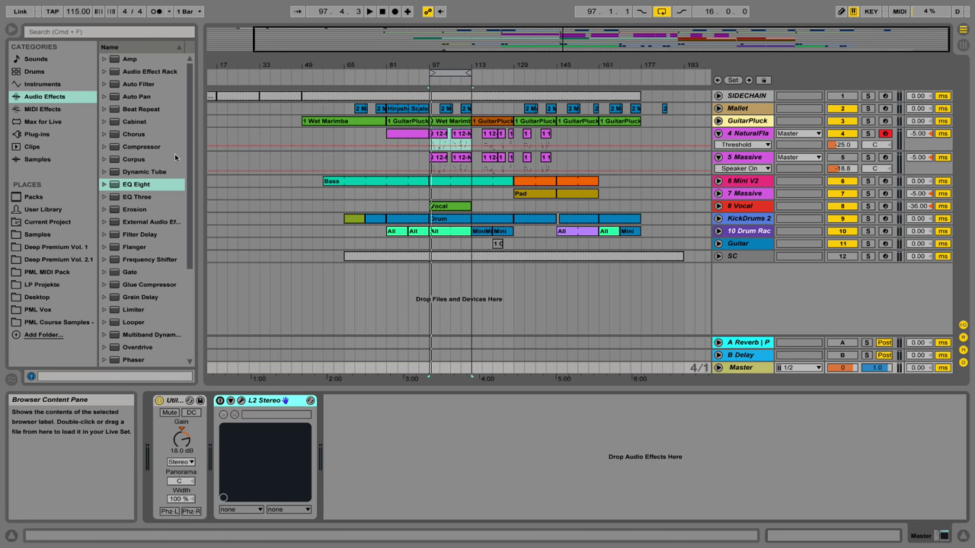
Insert an EQ Eight before L2 Stereo on the Master and make filter 1 a 48 dB/octave low cut at about 40 Hz
drag(196, 157, 221, 179)
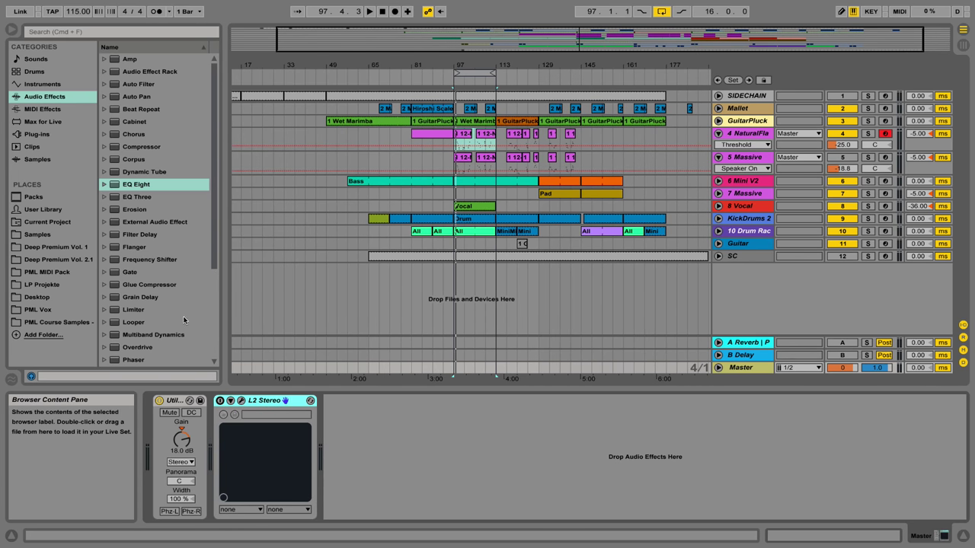
mouse_move(154, 186)
mouse_down()
mouse_move(202, 408)
mouse_move(215, 416)
mouse_move(220, 402)
mouse_up()
key(space)
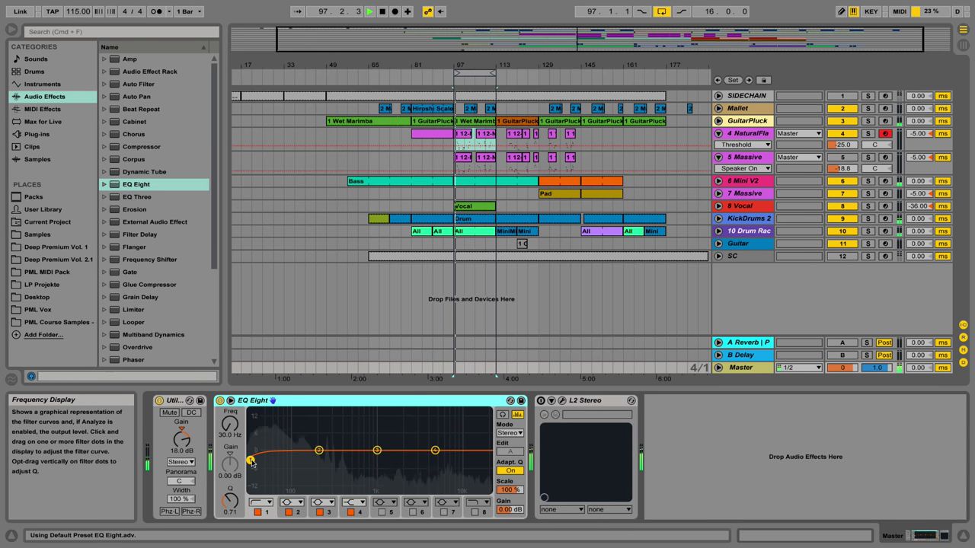
key(space)
click(260, 502)
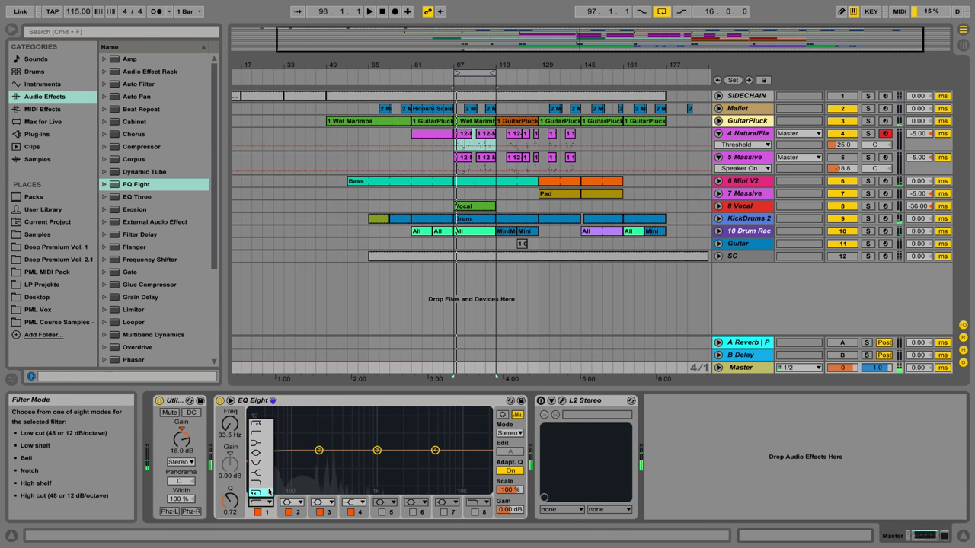
click(266, 425)
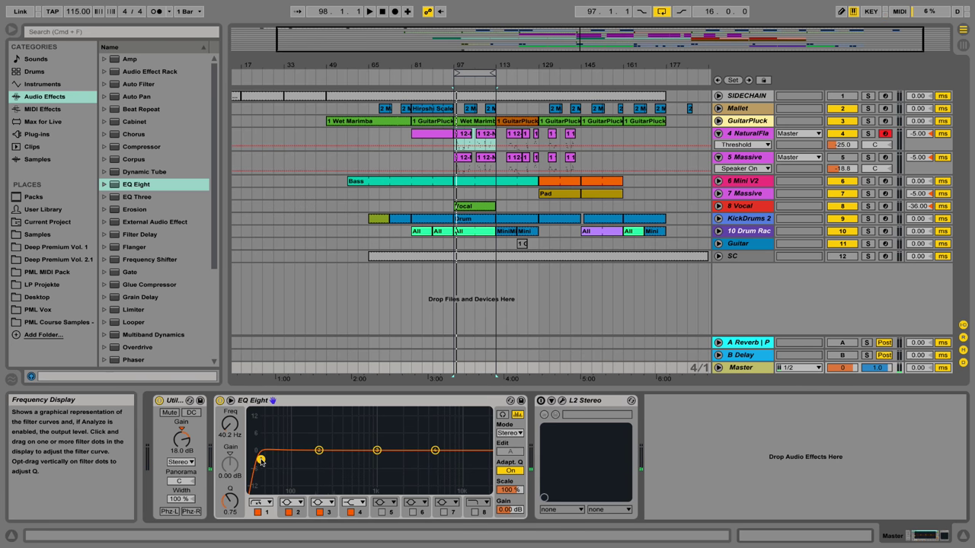
Switch the EQ Eight to M/S mode, enable a 48 dB/octave low cut at about 90 Hz on the side channel, and audition it
key(space)
click(515, 433)
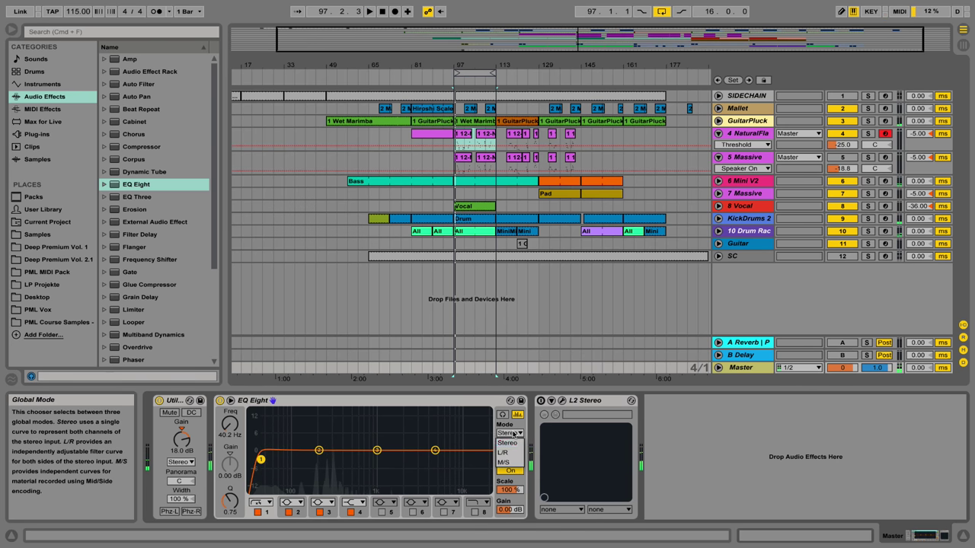
click(505, 463)
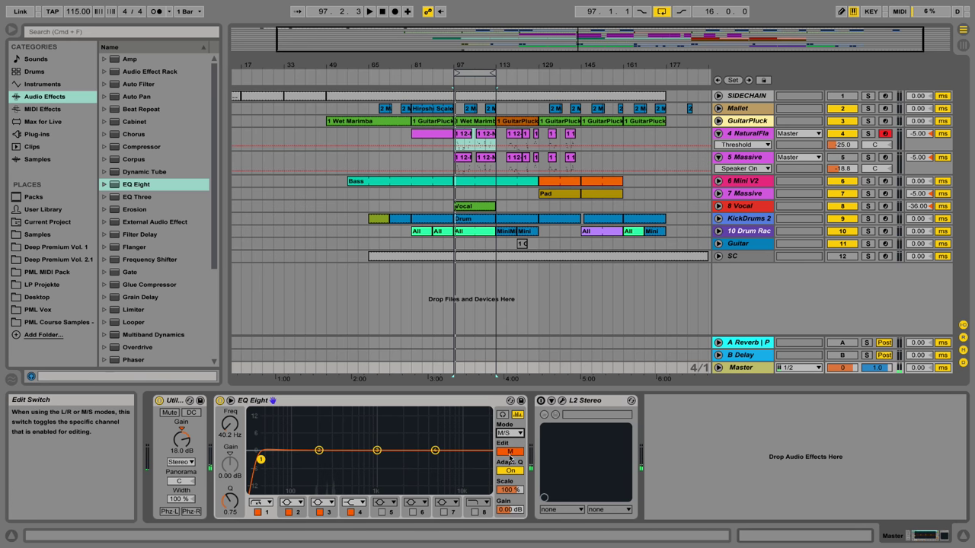
click(510, 451)
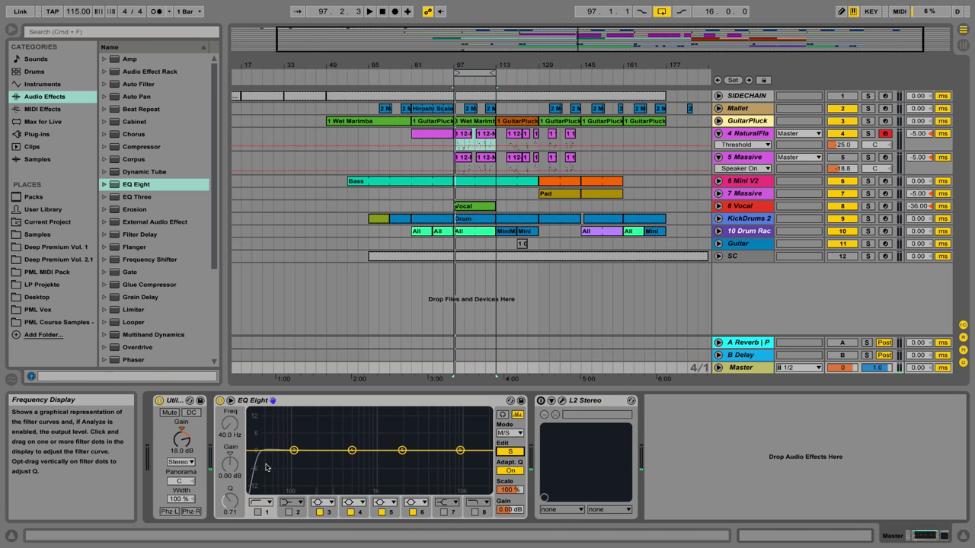
click(268, 503)
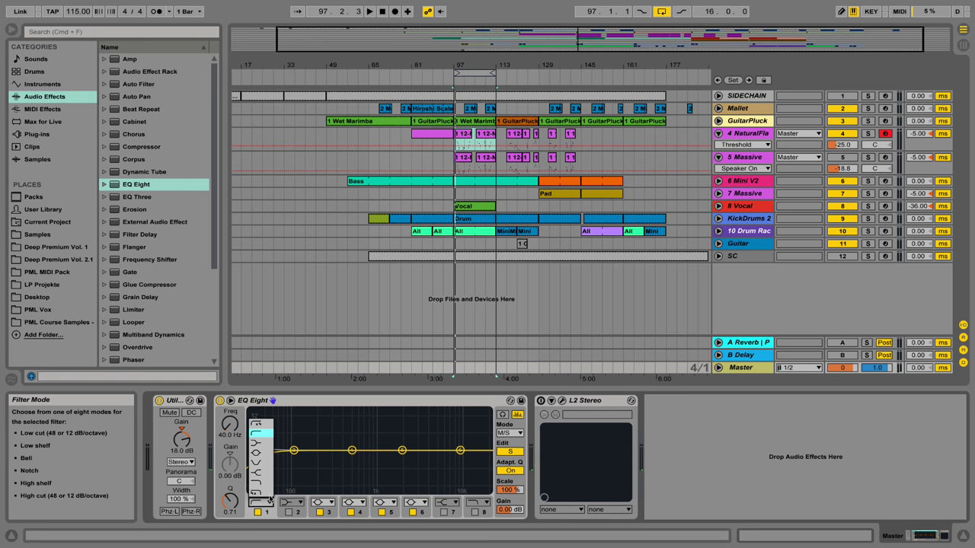
click(263, 424)
drag(261, 461, 288, 464)
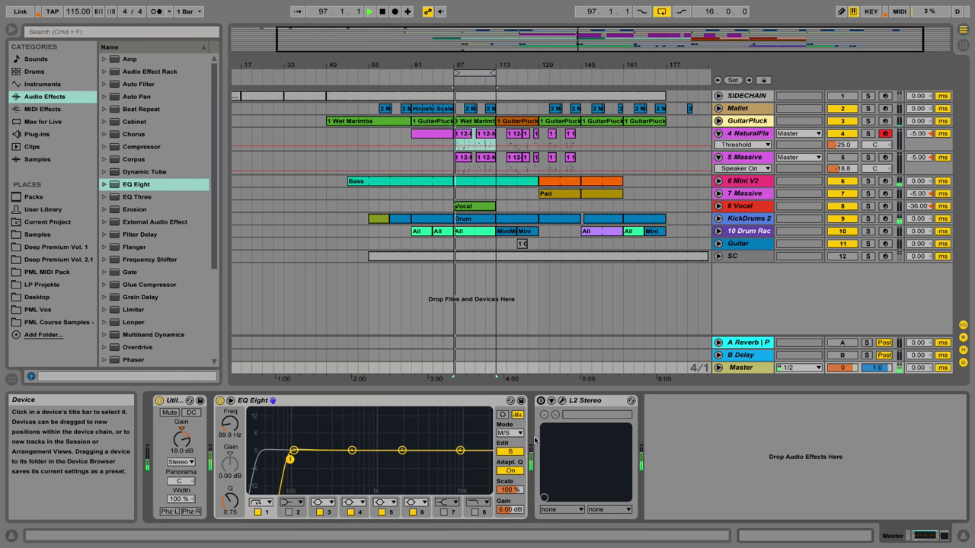
key(space)
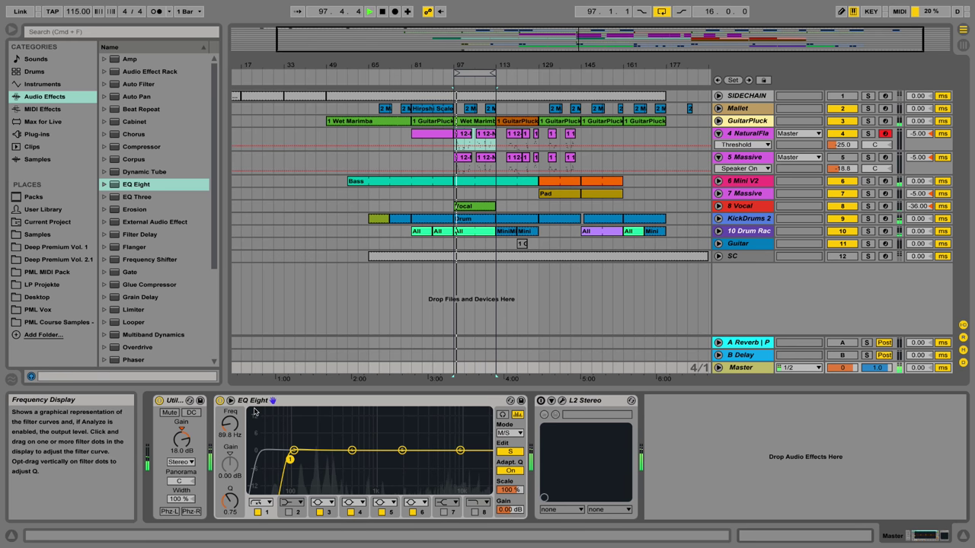
key(space)
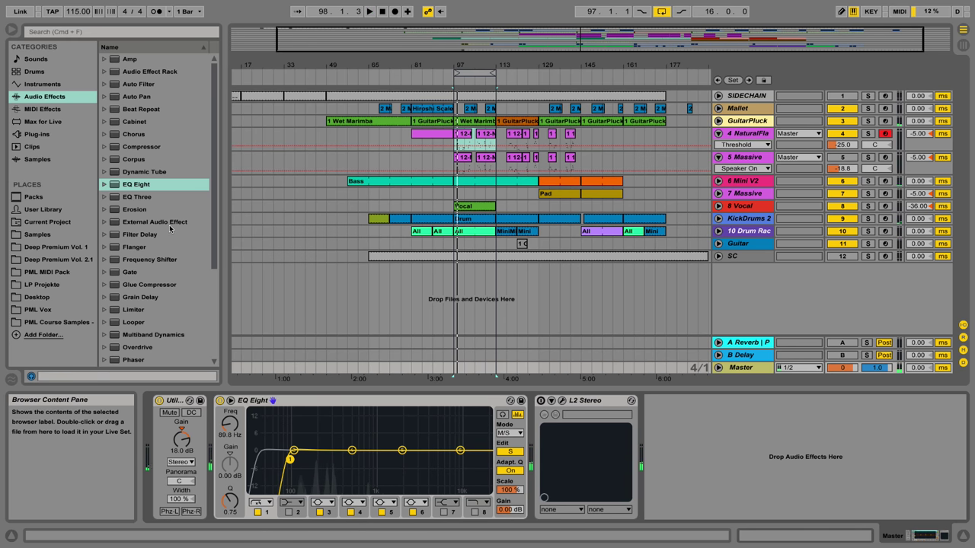
Insert a Glue Compressor between EQ Eight and L2 Stereo on the Master, and briefly audition the loop
scroll(144, 304, down, 3)
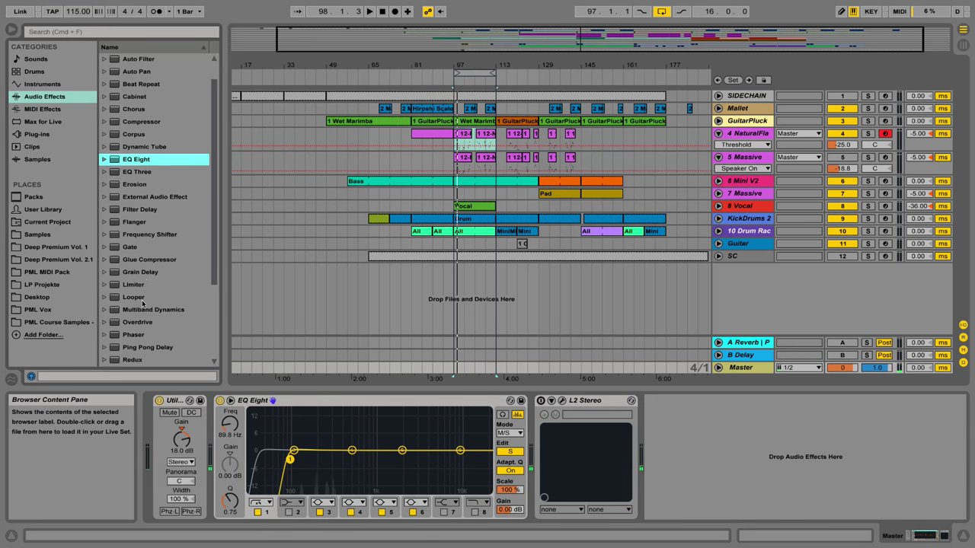
drag(167, 247, 543, 446)
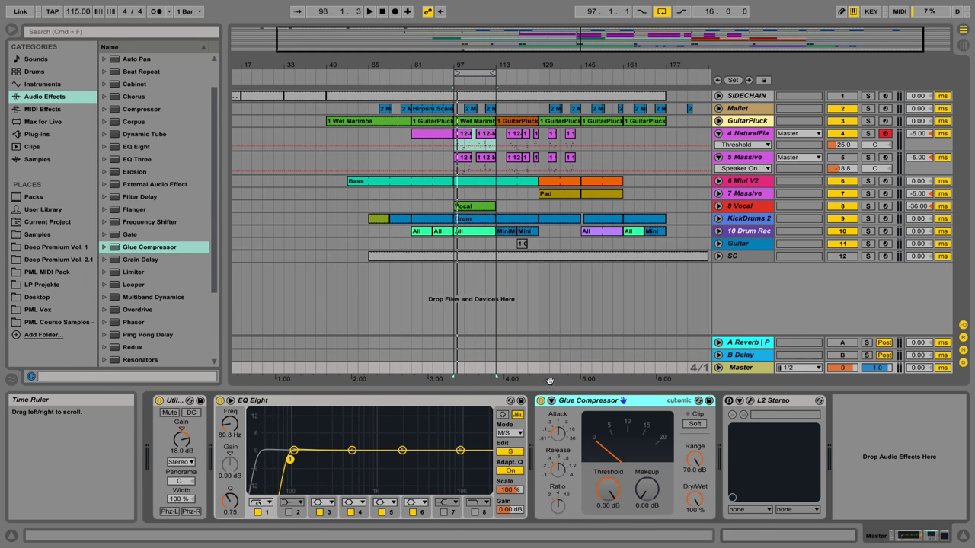
key(space)
key(space)
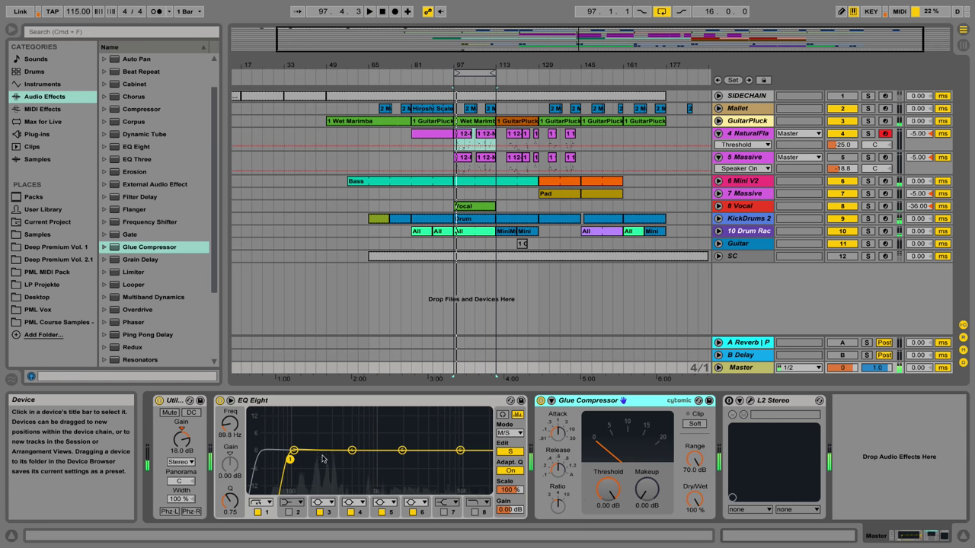
Set the Master Utility's gain to 15.0 dB and lower the Glue Compressor threshold to about -13.7 dB during playback
drag(185, 441, 185, 448)
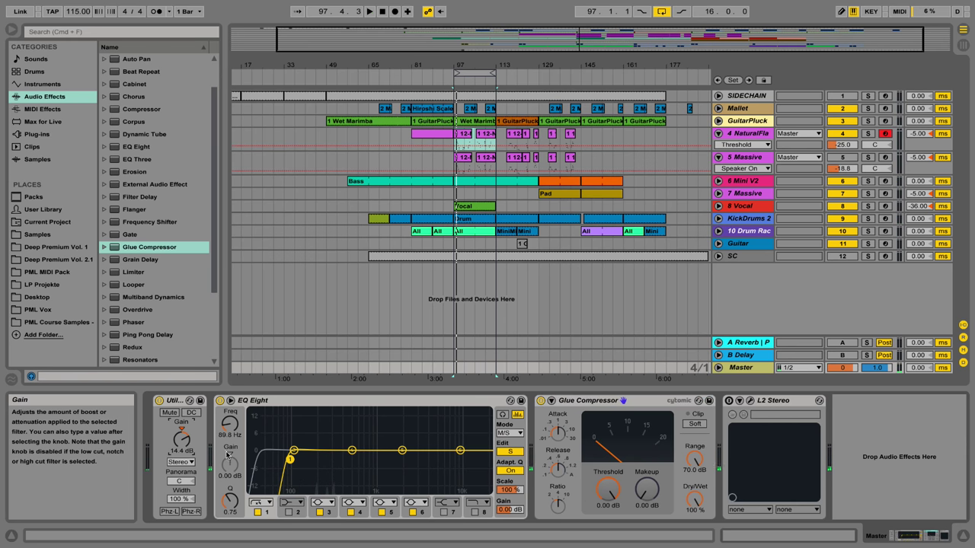
click(178, 454)
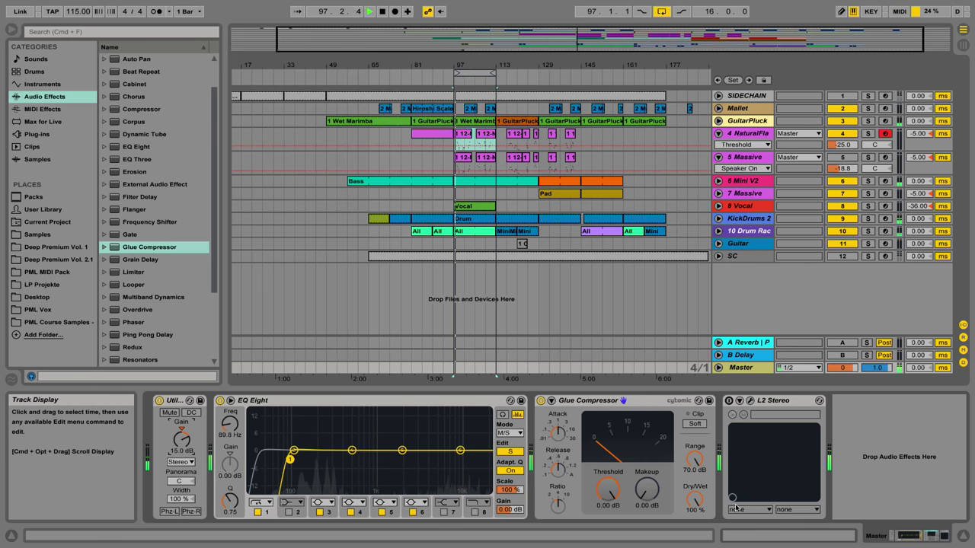
drag(608, 491, 608, 517)
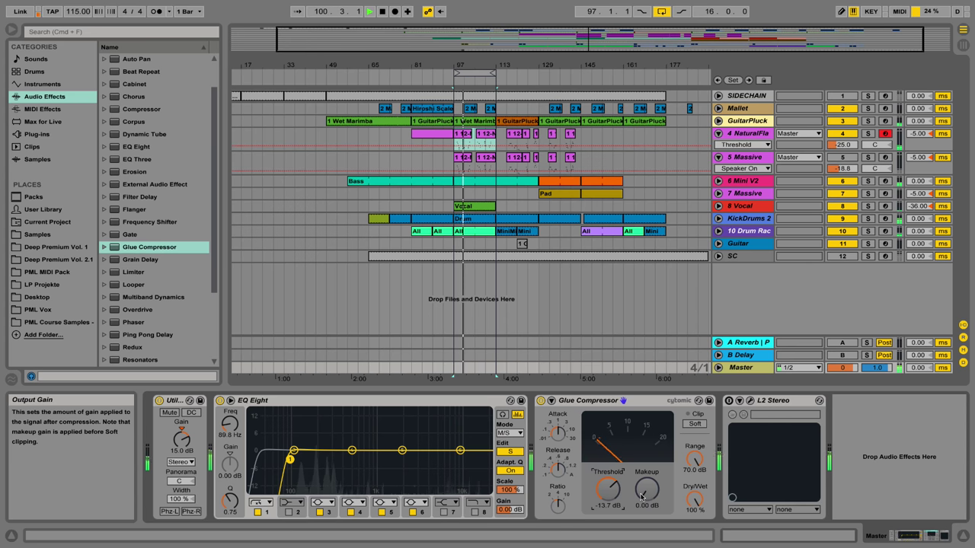
Load the Glue Compressor preset "Mastering - catch peaks" in place of the current Glue Compressor on the Master
click(104, 248)
key(space)
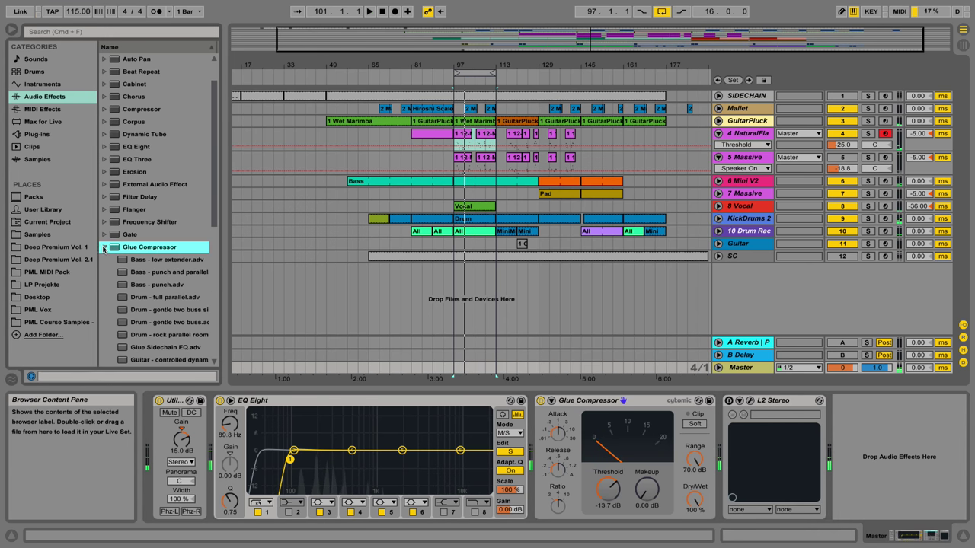
drag(225, 255, 285, 256)
click(150, 260)
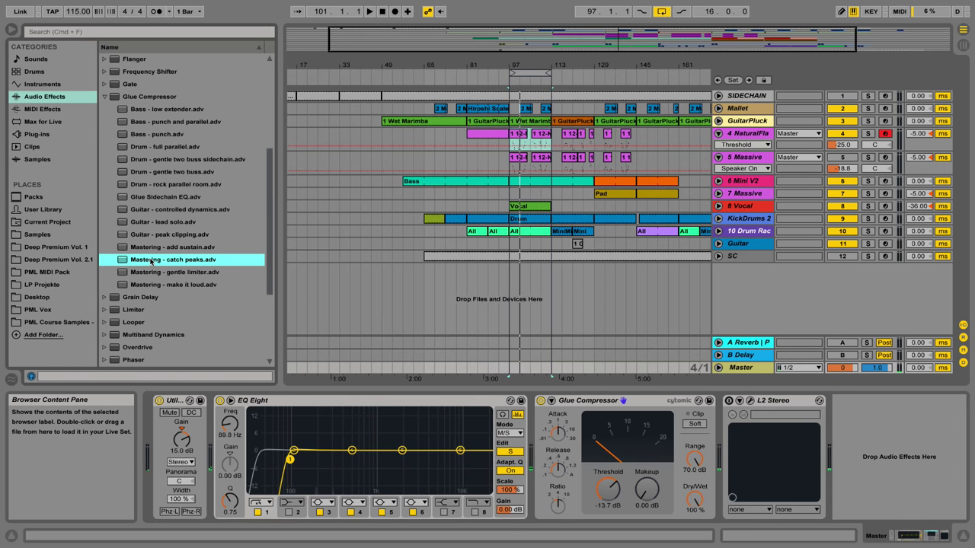
drag(150, 261, 633, 459)
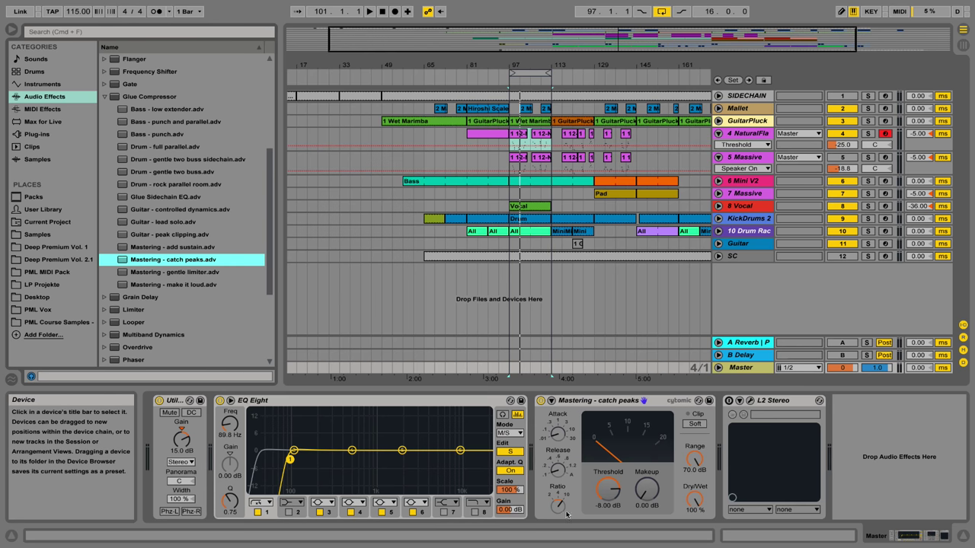
While the loop plays, set the Glue Compressor's threshold to about -16.5 dB and its makeup gain to about 2.86 dB
key(space)
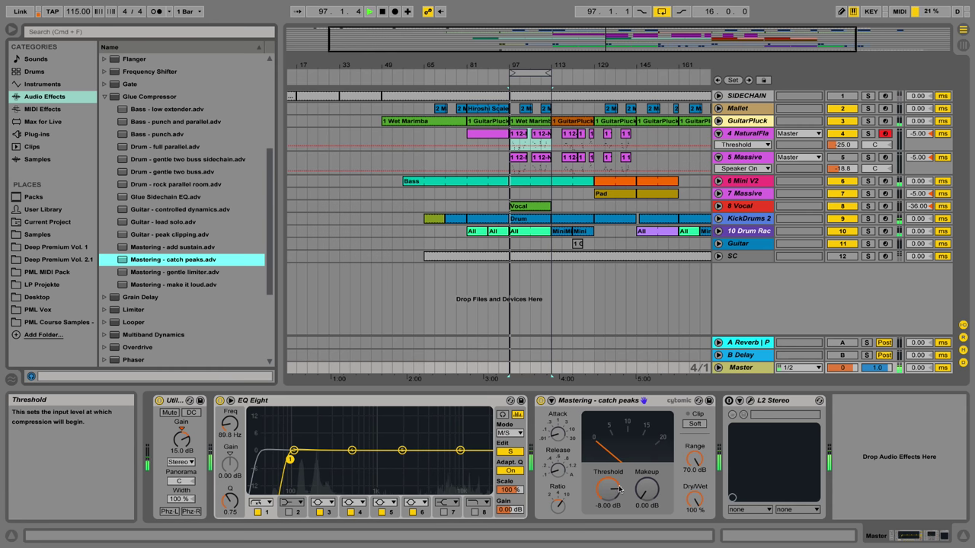
drag(626, 493, 626, 521)
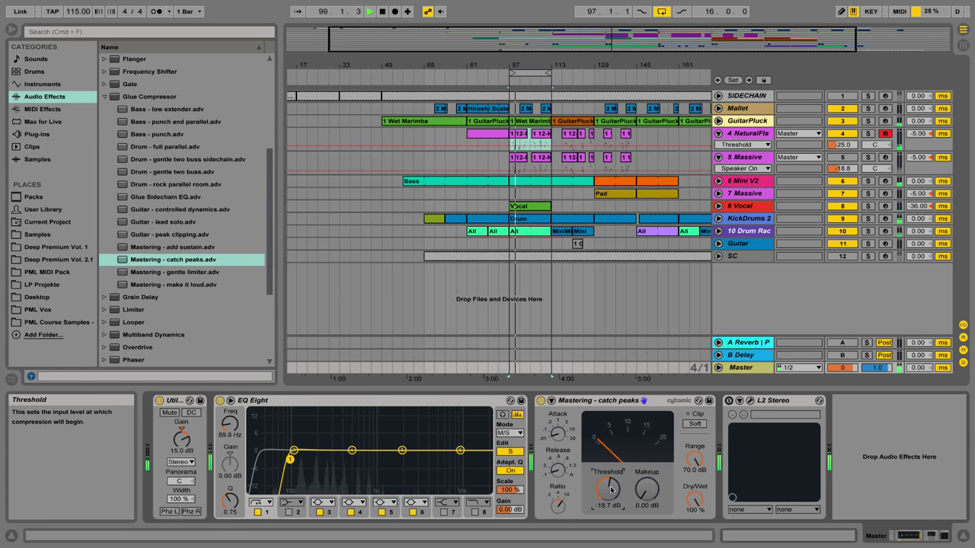
drag(647, 489, 647, 481)
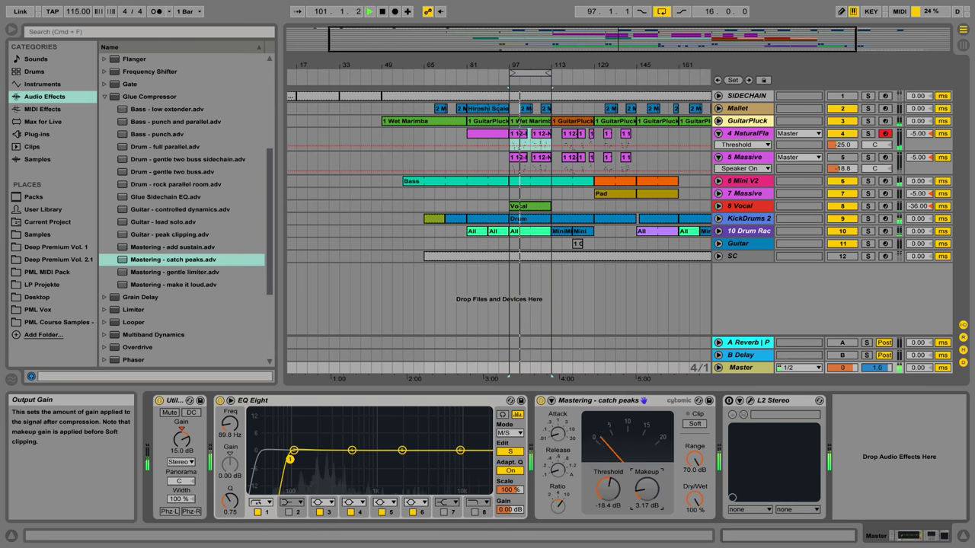
drag(651, 496, 651, 496)
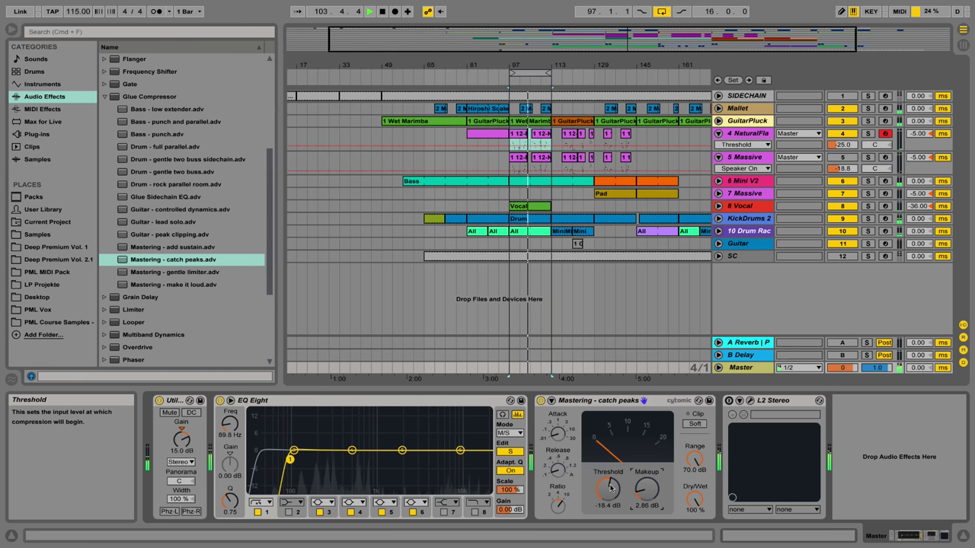
drag(608, 489, 608, 489)
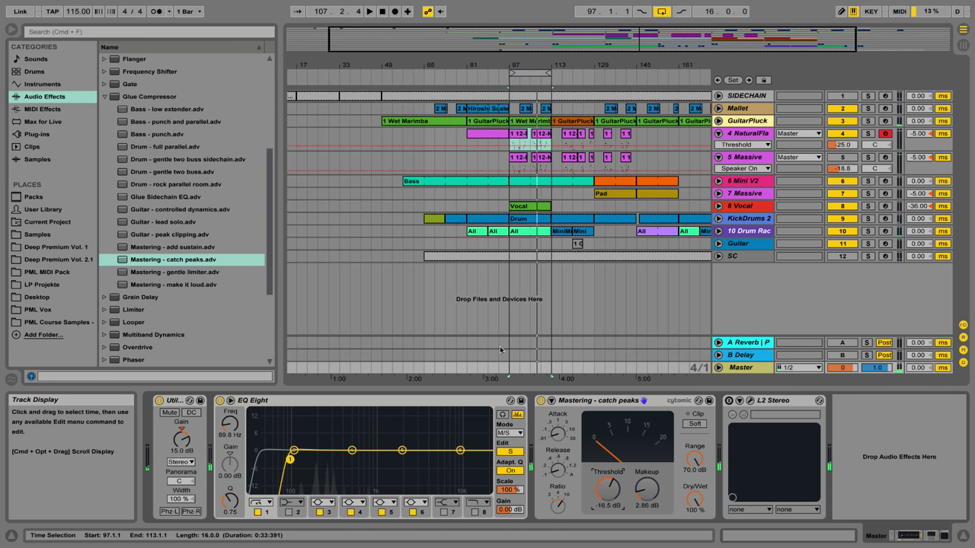
Search the plug-ins for "mb" and add FabFilter Pro-MB to the Master after the Glue Compressor
click(58, 134)
click(103, 33)
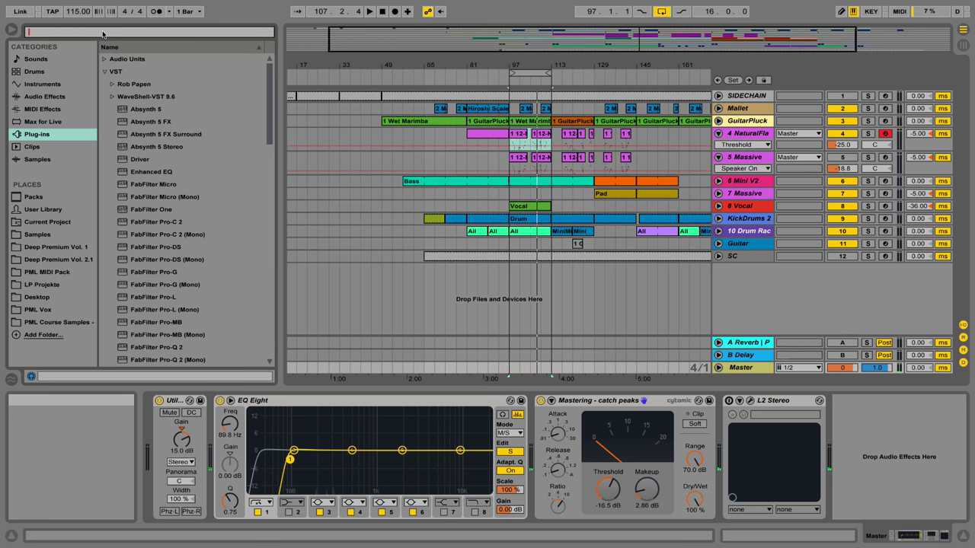
text(mb)
key(Down)
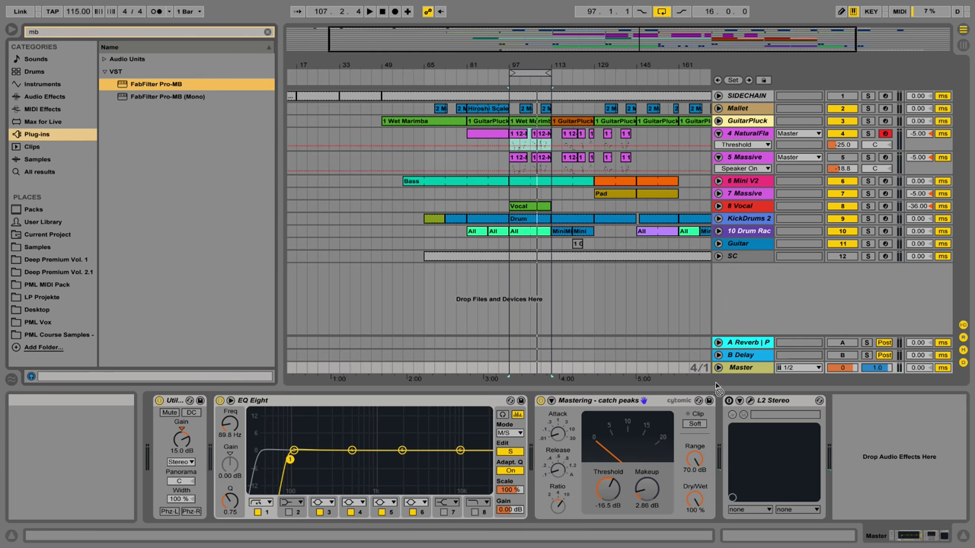
key(Return)
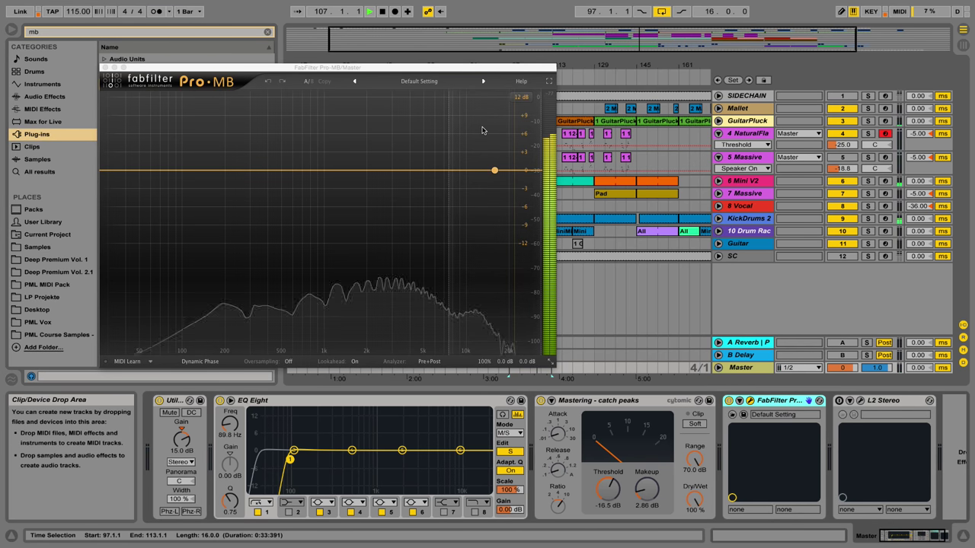
Create a compression band around 1 kHz in Pro-MB while the loop plays, and bypass that band
key(space)
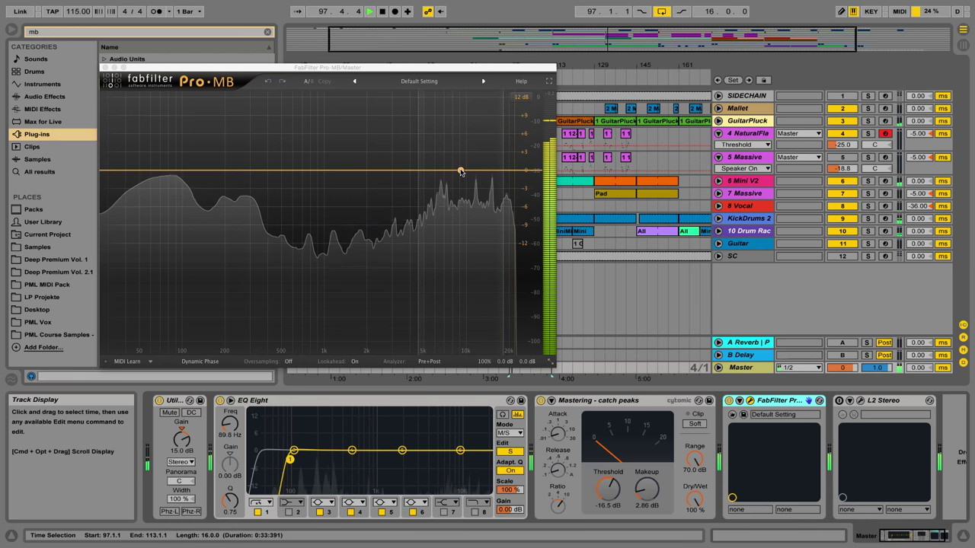
drag(252, 168, 313, 167)
click(216, 268)
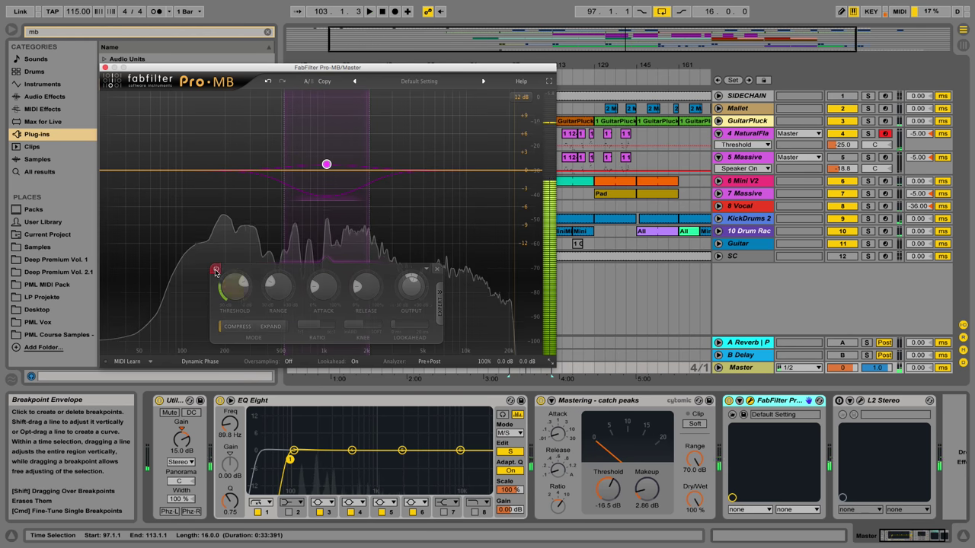
Load the Mastering preset "Basic 4-band punch and balance 01 MB" in Pro-MB
click(423, 82)
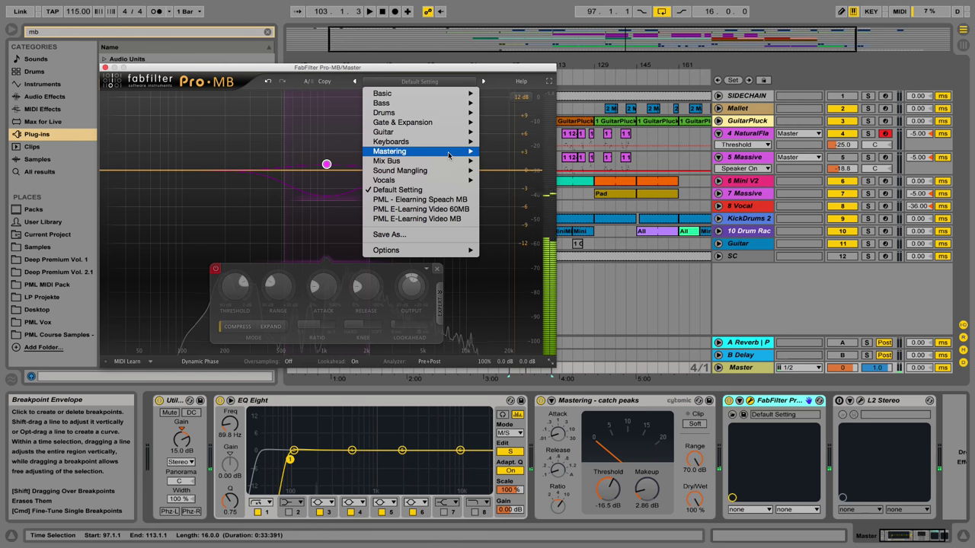
mouse_move(457, 151)
click(552, 152)
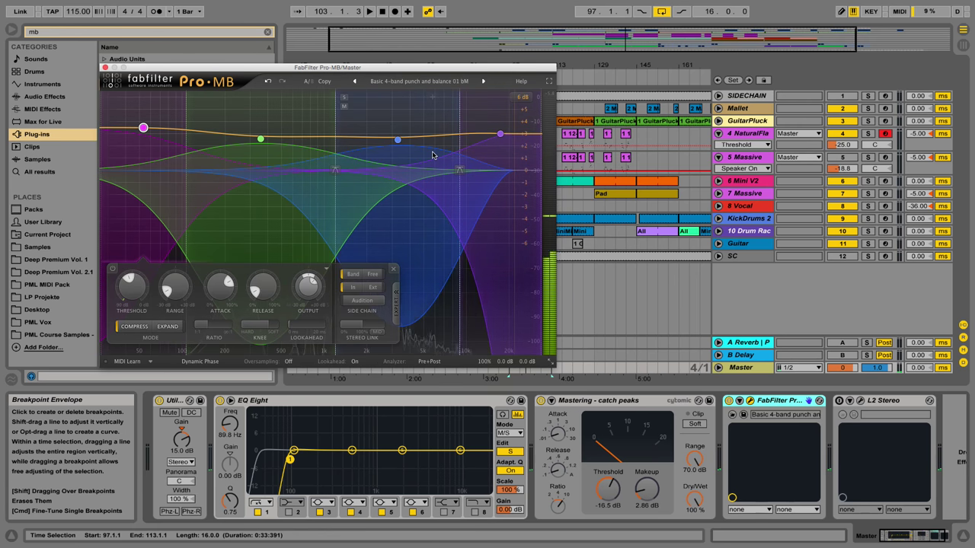
Load Pro-MB's "Basic 4-band punch and balance 02 bM" preset while the loop plays, set its mix to 66%, and close the plug-in window
key(space)
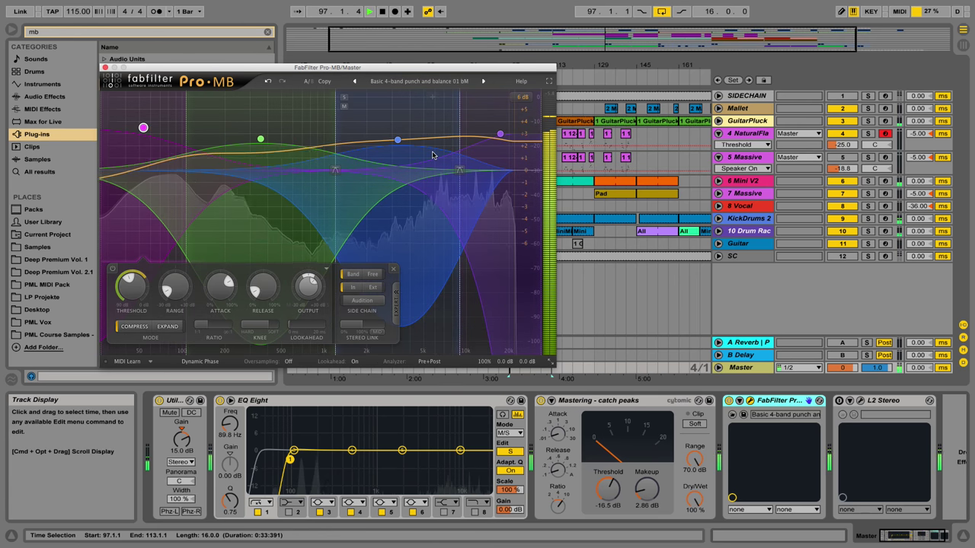
click(482, 80)
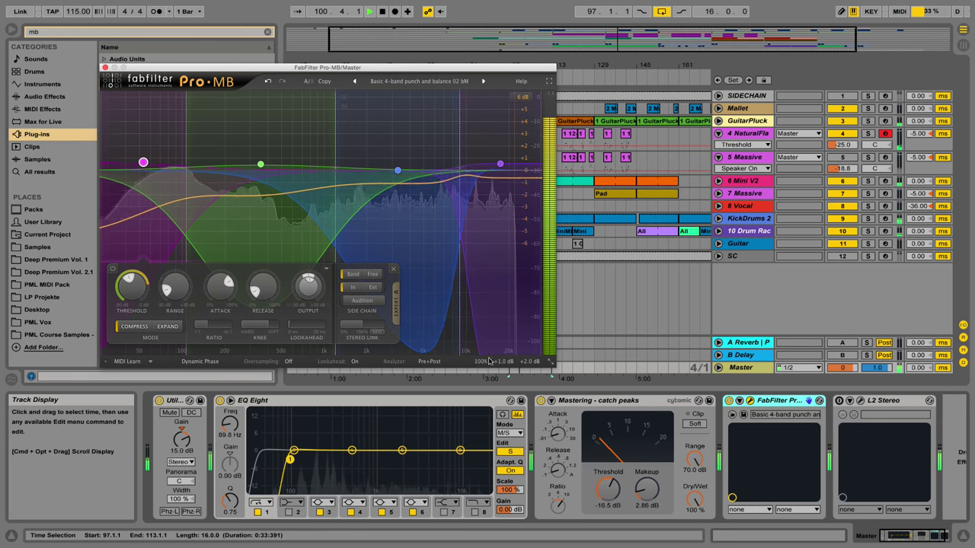
mouse_move(507, 350)
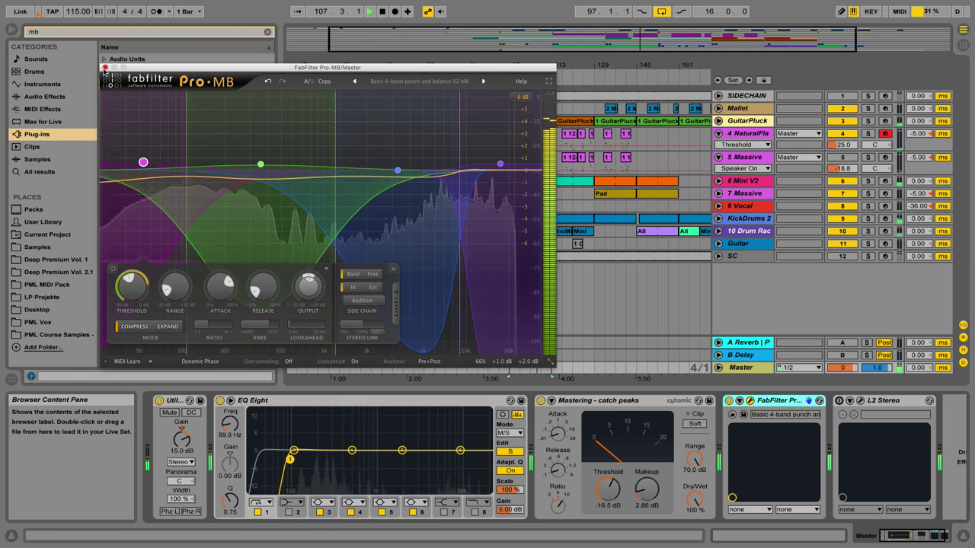
click(105, 67)
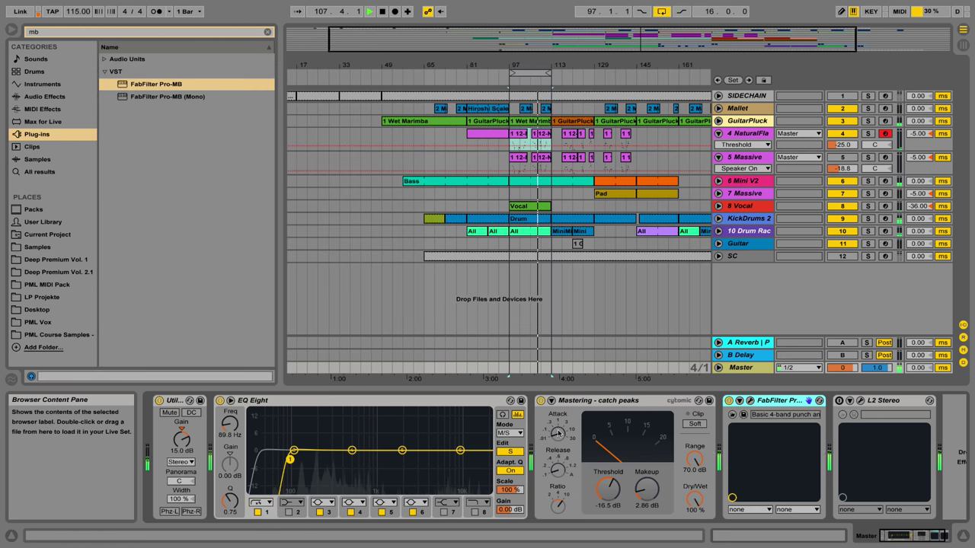
Compare the playing mix with FabFilter Pro-MB bypassed and active on the Master
click(728, 401)
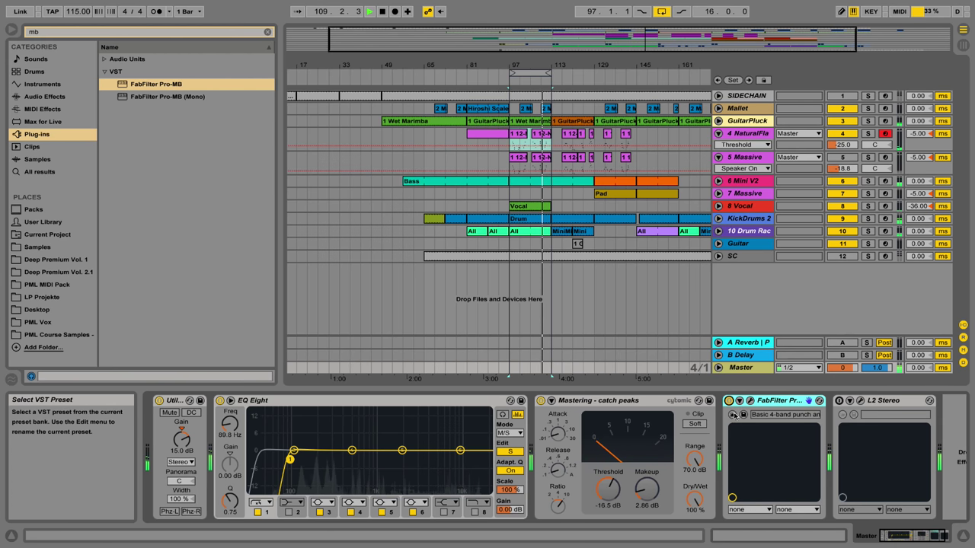
click(728, 400)
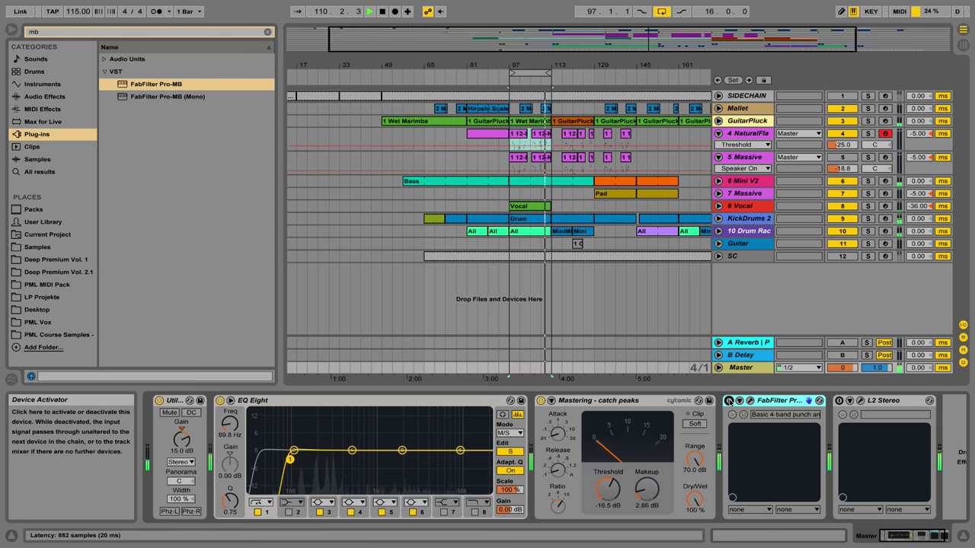
click(729, 400)
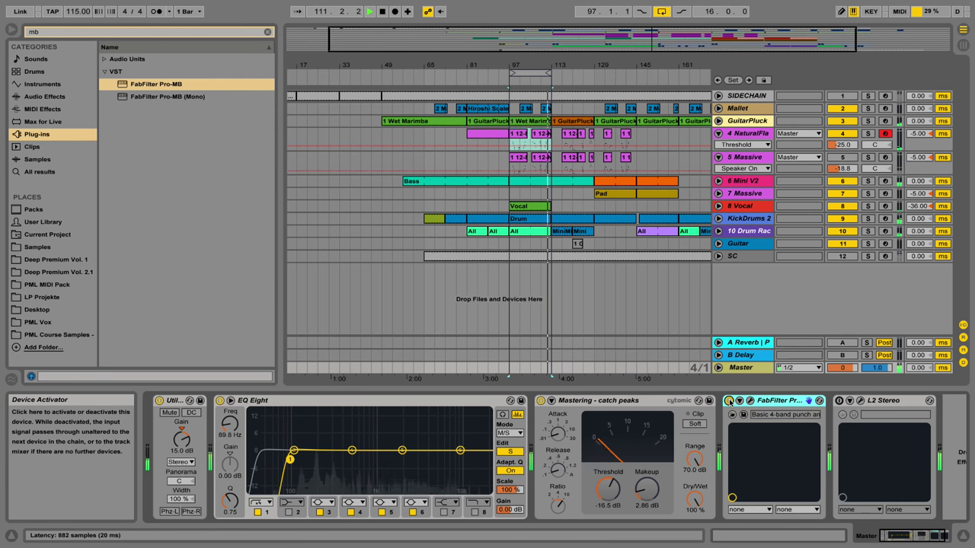
Clear the browser search and add an EQ Eight from the audio effects to the Master, between Pro-MB and L2
click(926, 538)
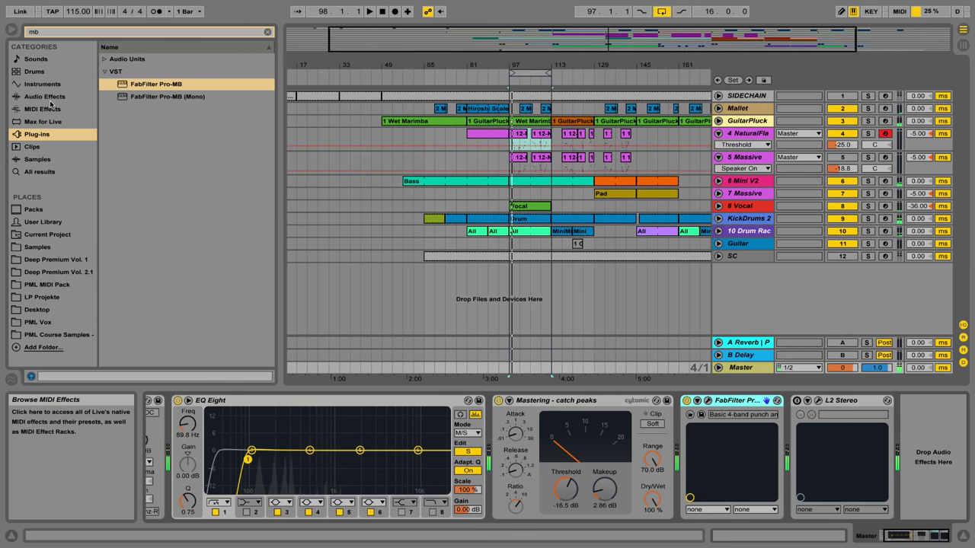
click(44, 96)
click(267, 32)
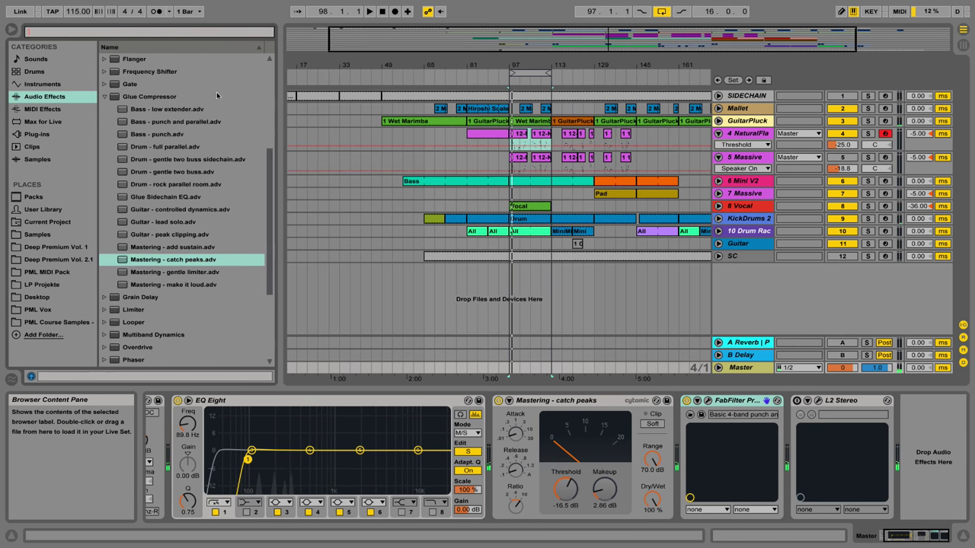
key(Left)
mouse_move(136, 189)
mouse_down()
mouse_move(763, 412)
mouse_move(758, 402)
mouse_up()
key(space)
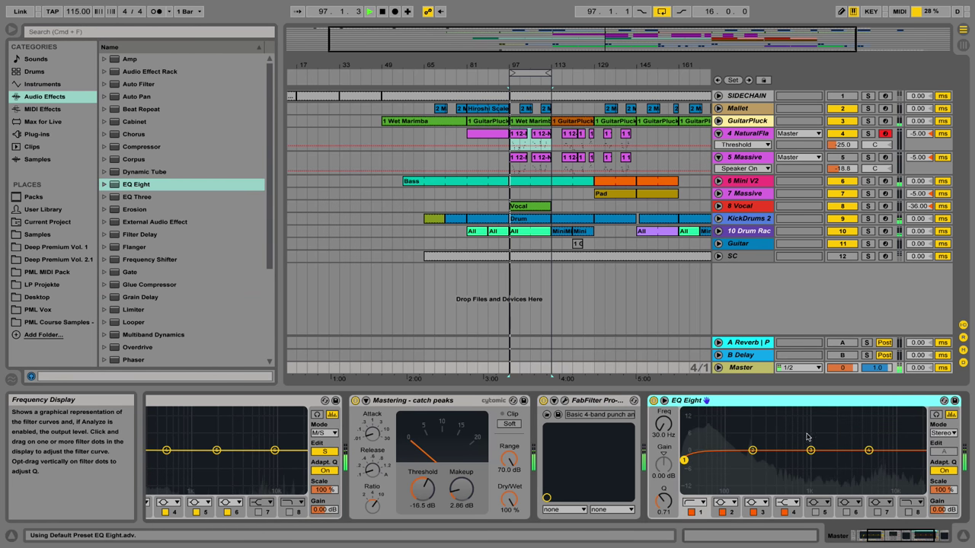
With audition mode enabled, set band 3 of the new EQ Eight to about 341 Hz, -2.36 dB gain and a Q of 2.11
drag(810, 450, 762, 455)
drag(663, 500, 664, 488)
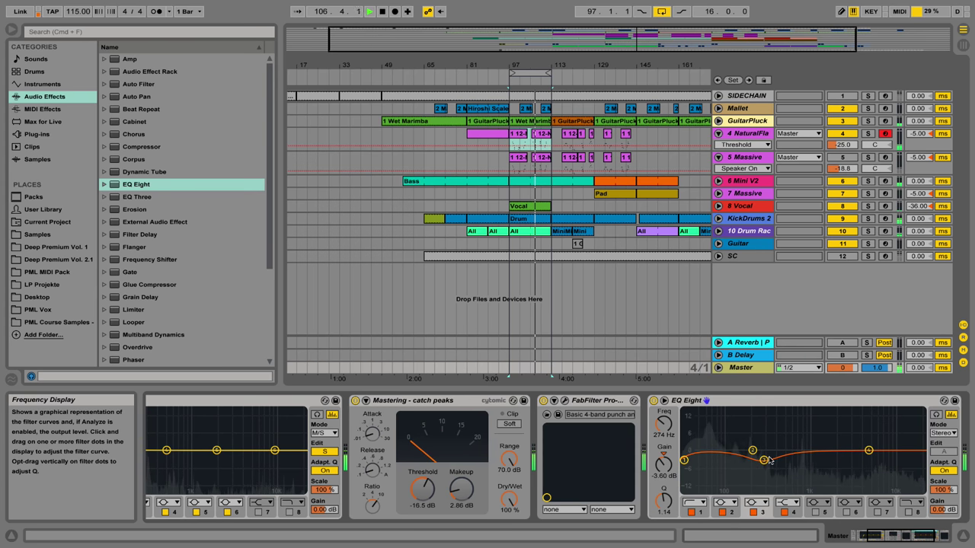
drag(762, 461, 770, 461)
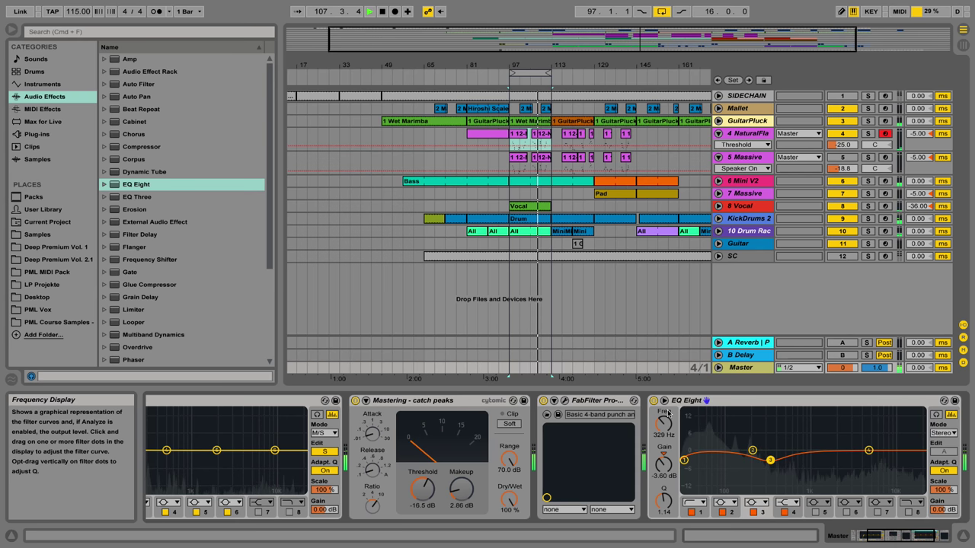
click(936, 414)
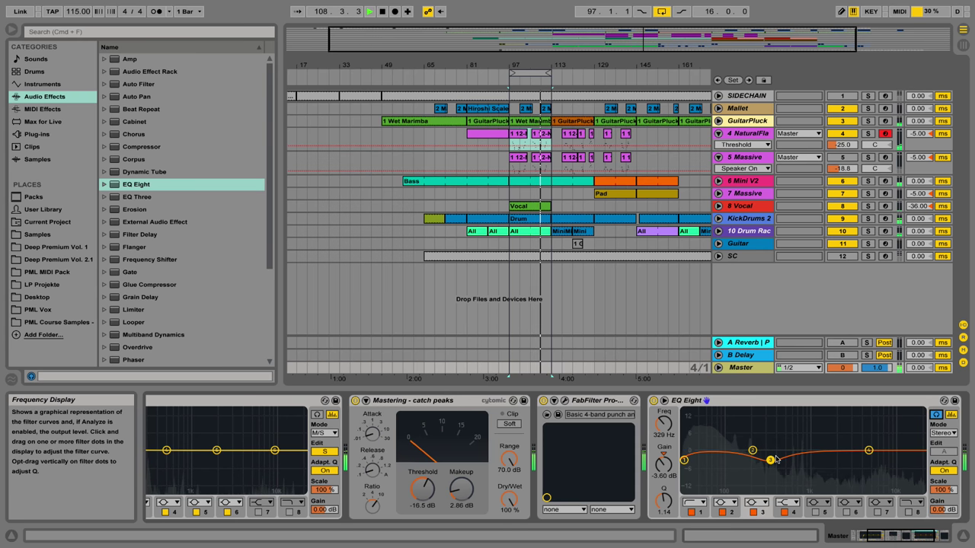
mouse_move(770, 460)
mouse_down()
mouse_move(751, 469)
mouse_move(773, 477)
mouse_move(772, 457)
mouse_up()
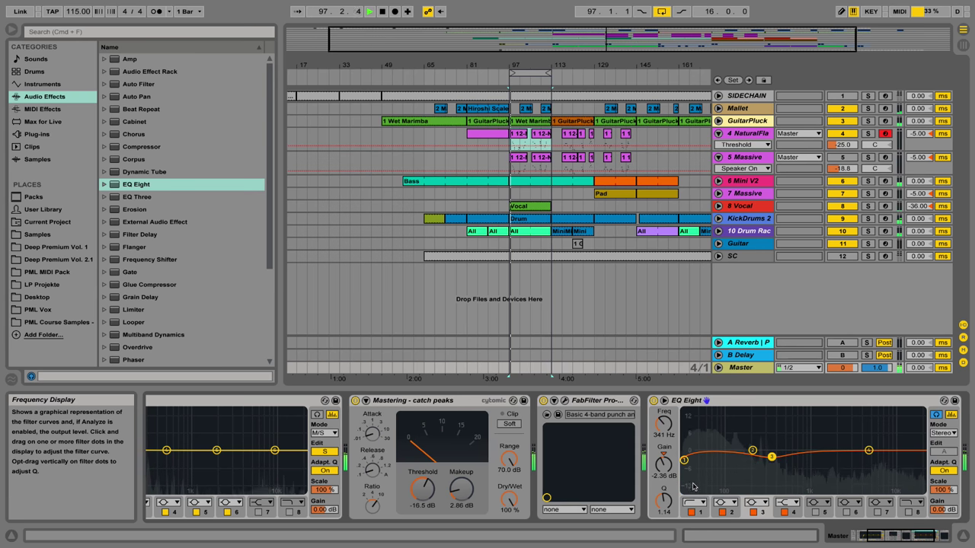
drag(669, 498, 669, 492)
key(space)
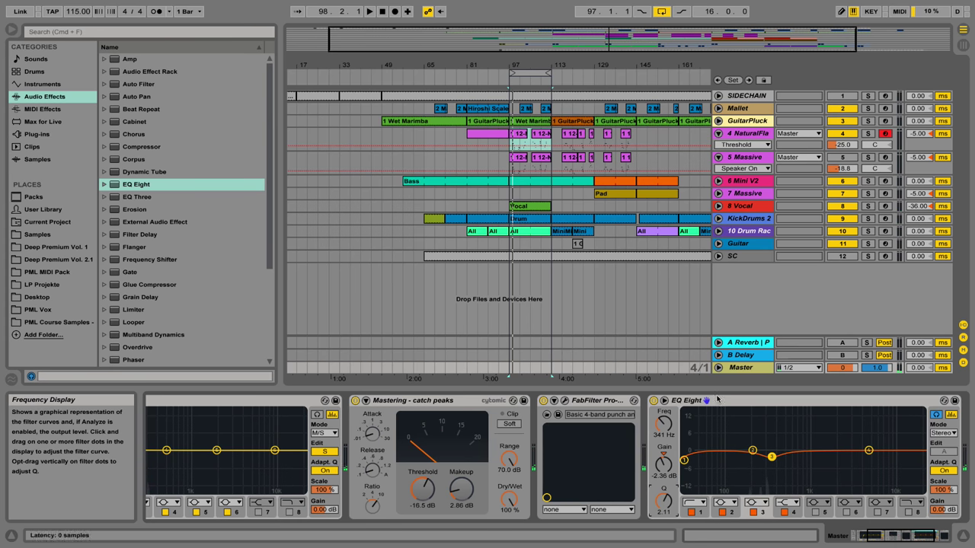
Move the new EQ Eight in front of FabFilter Pro-MB and compare the playing mix with the EQ bypassed and active
click(763, 406)
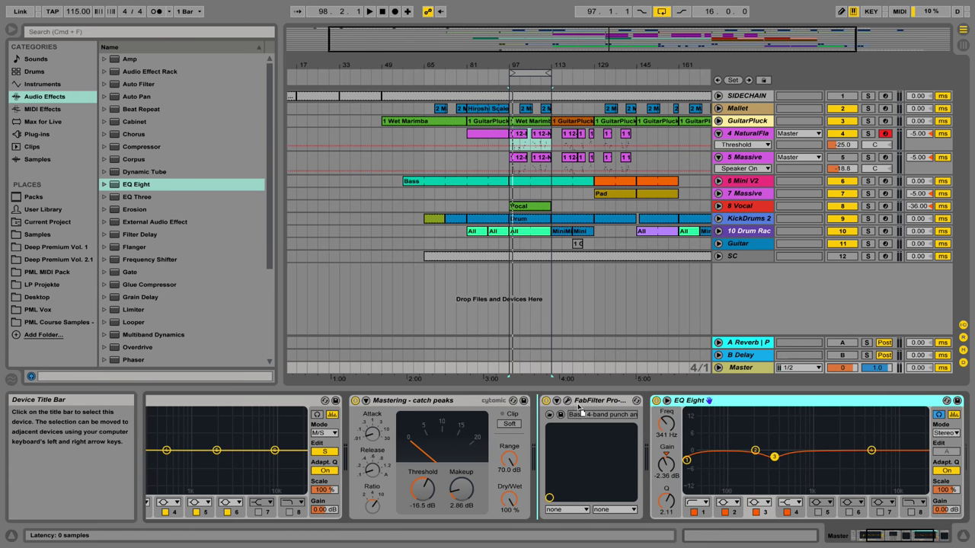
drag(573, 402, 575, 404)
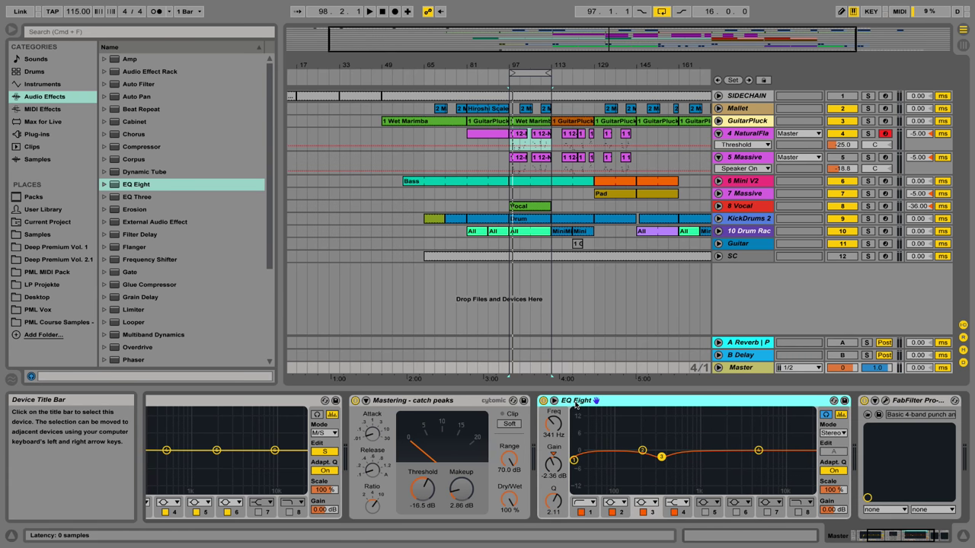
key(space)
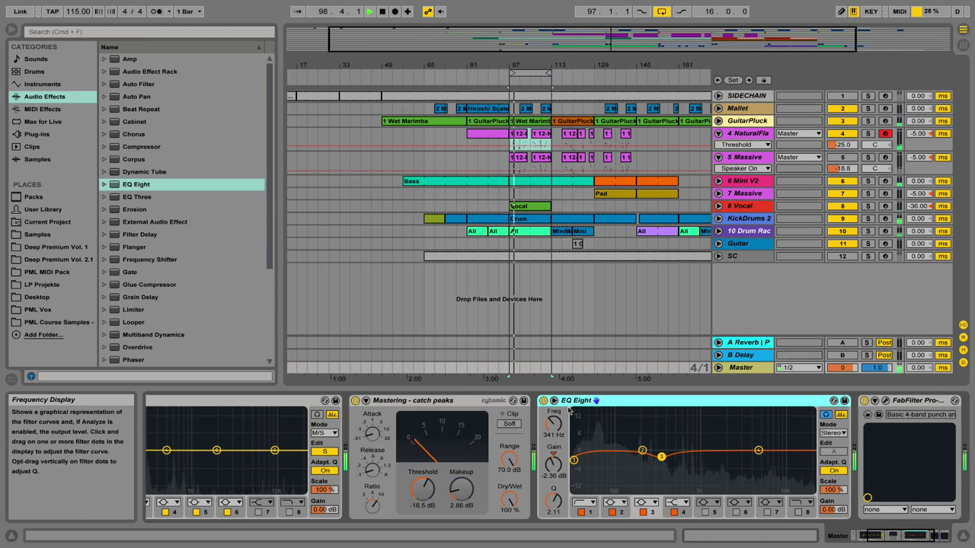
click(543, 401)
click(543, 400)
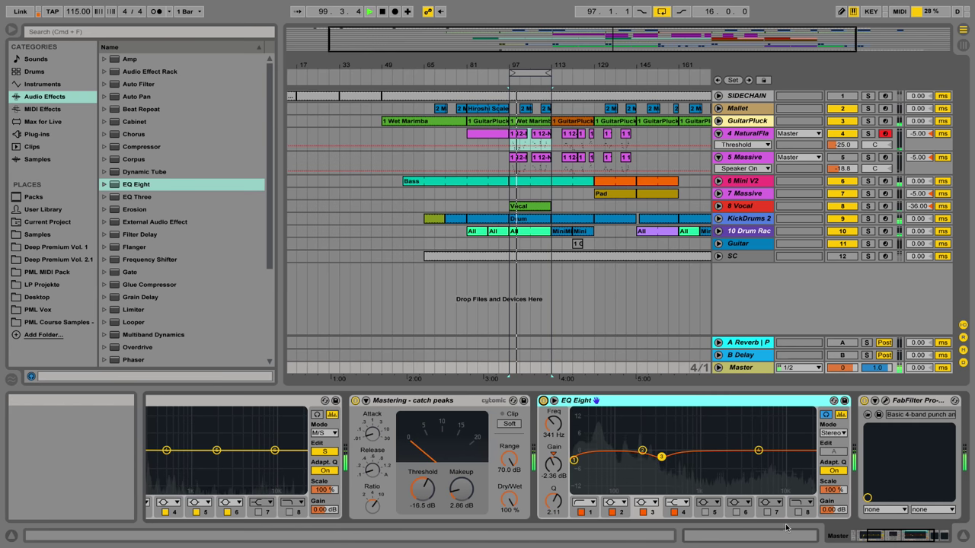
Enable the L2 limiter on the Master, set its threshold to about -4 dB and out ceiling to -1.0 dB, and fold the EQ Eight
scroll(751, 408, right, 3)
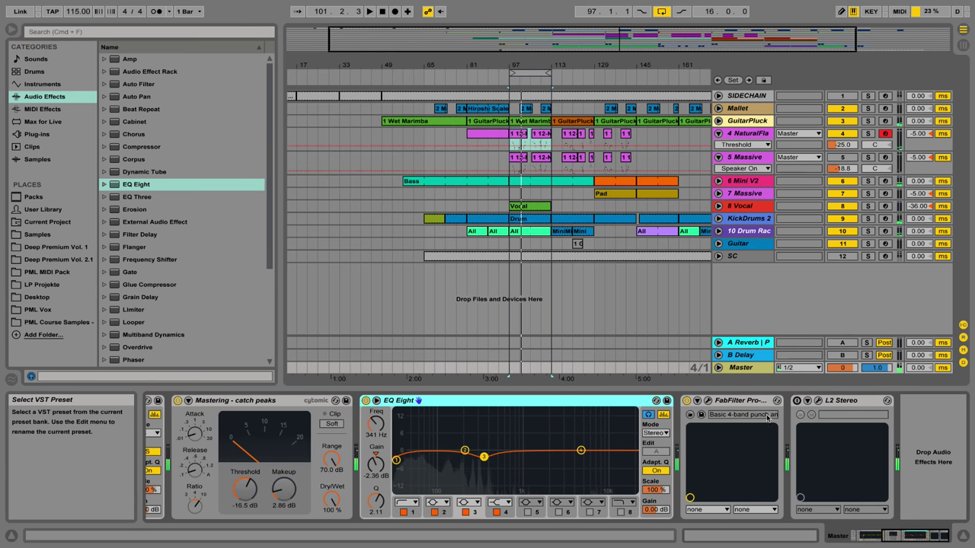
click(816, 401)
click(693, 316)
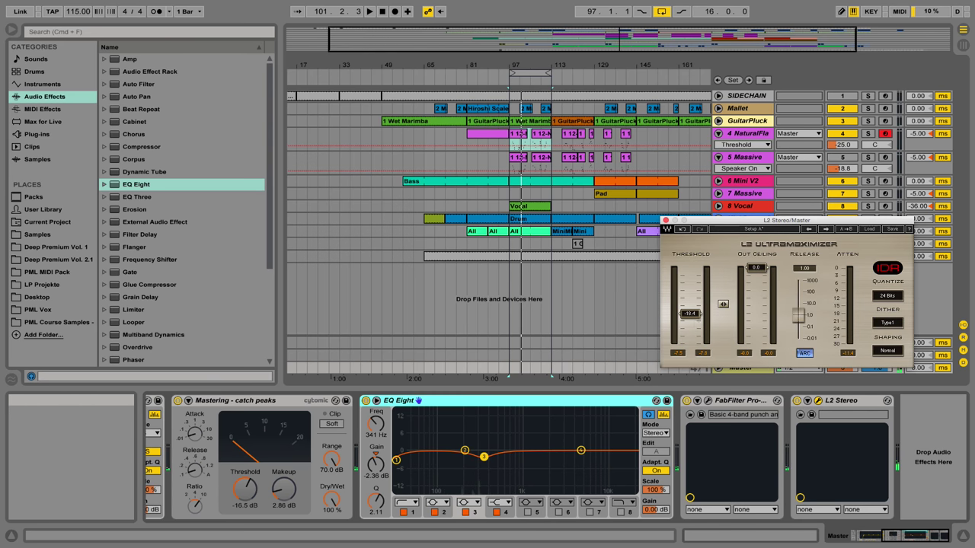
key(space)
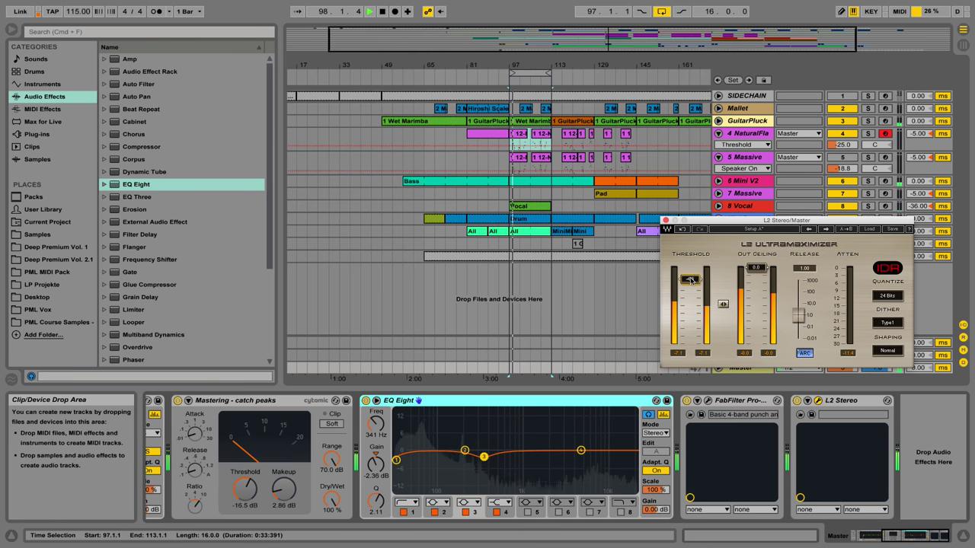
key(space)
key(minus)
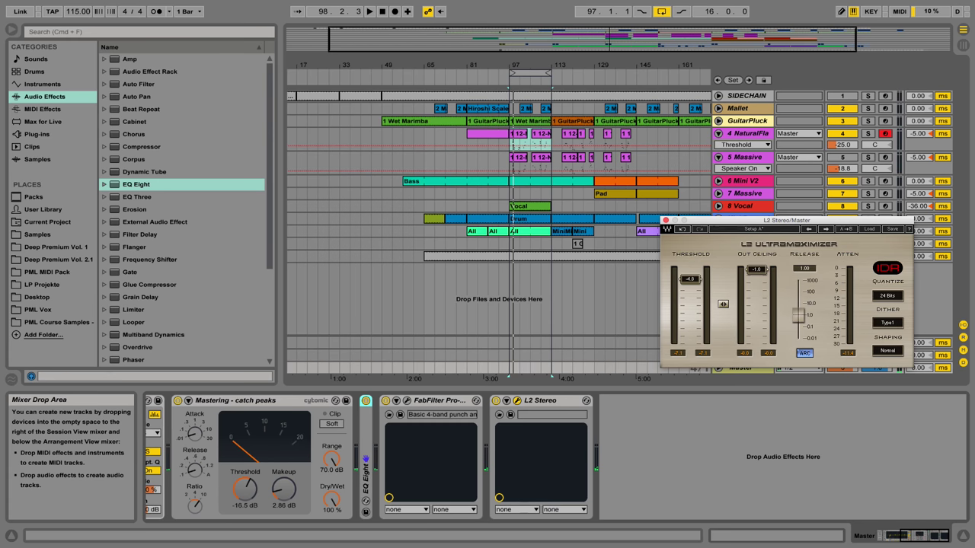
While the loop plays, lower the L2 limiter's threshold to about -9.4 dB and close its window
key(space)
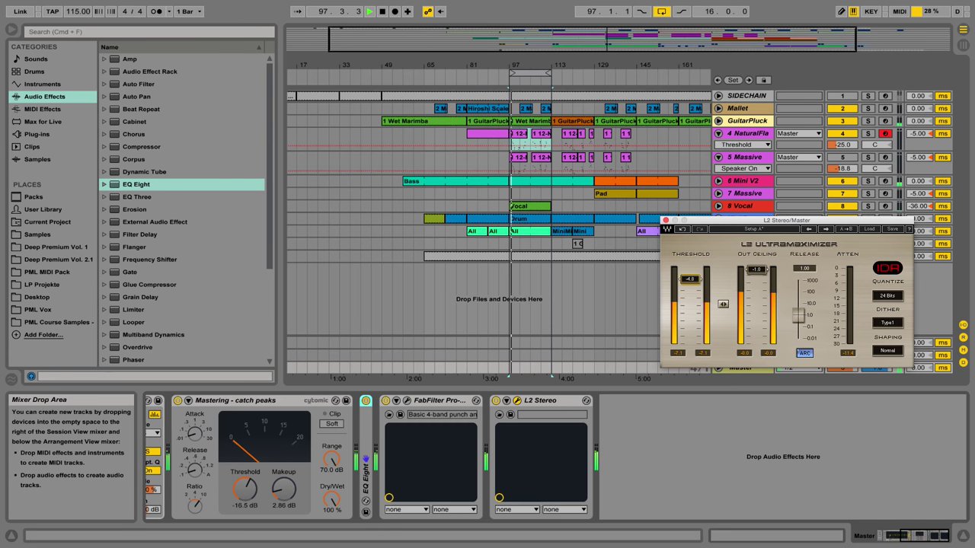
drag(690, 282, 689, 290)
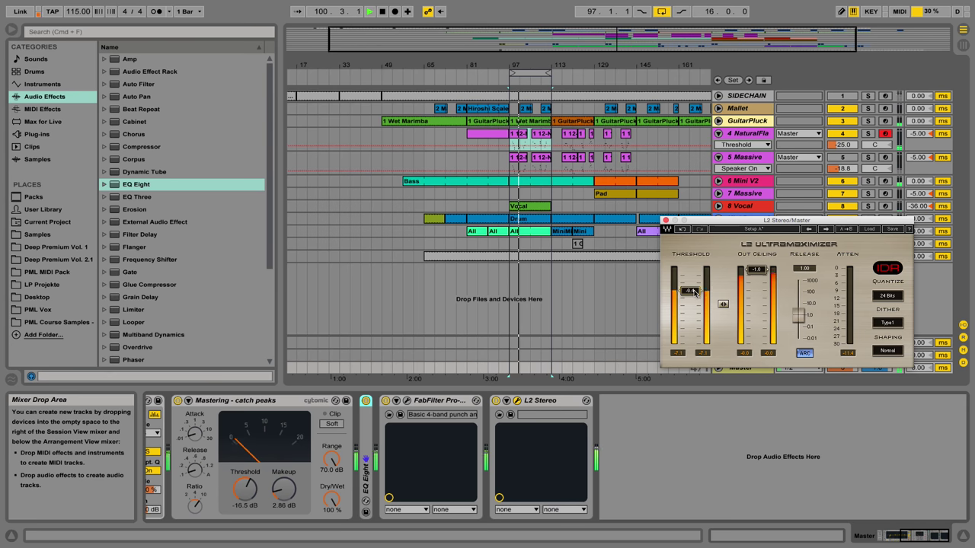
click(652, 219)
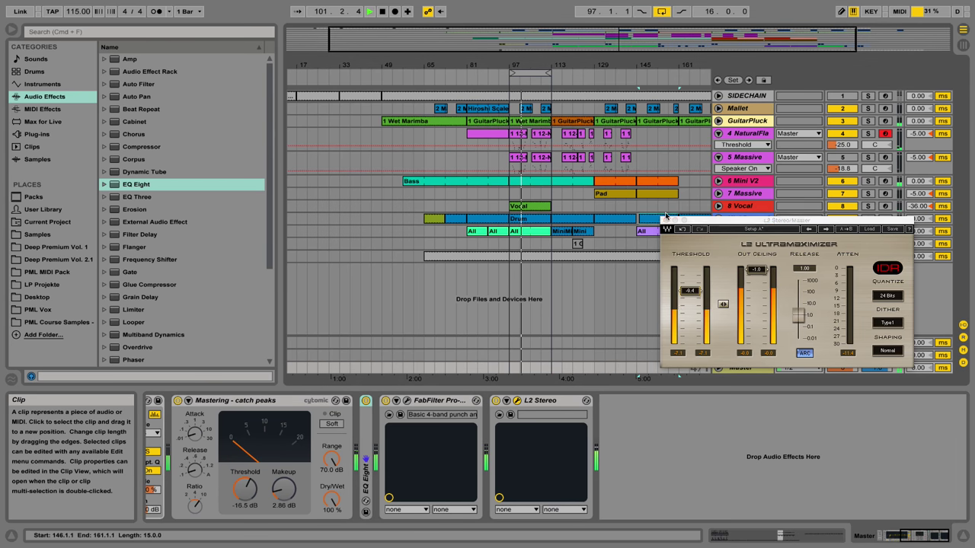
click(730, 368)
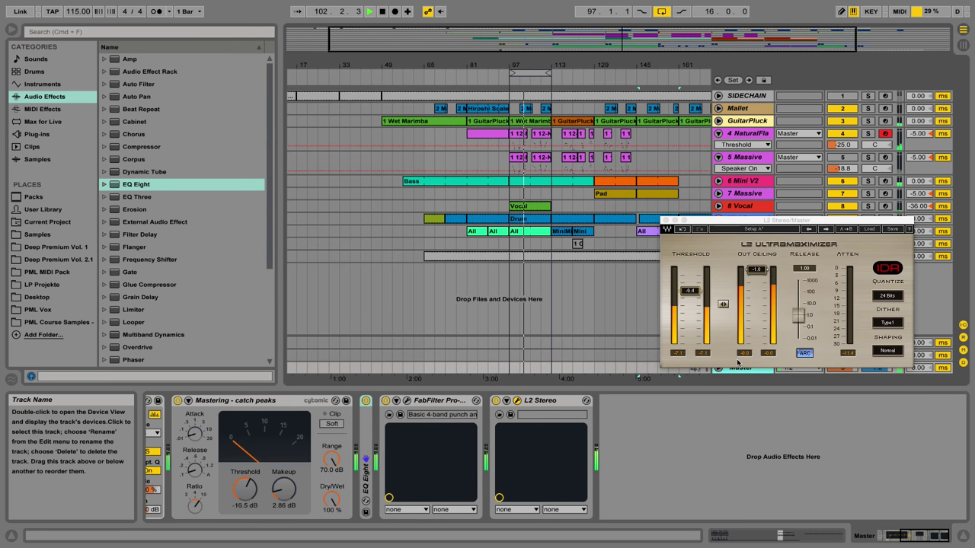
click(665, 220)
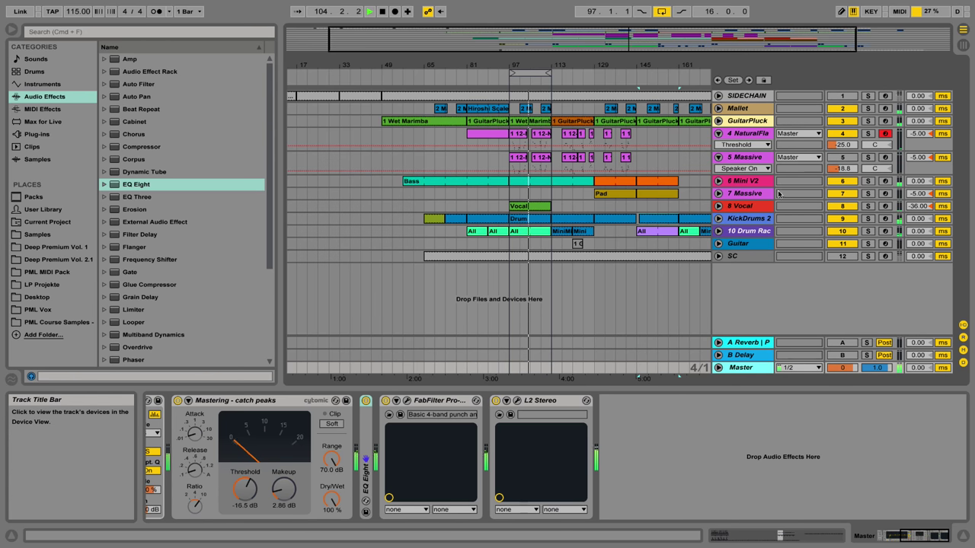
Solo the KickDrums 2 track and play it with the unfolded EQ Eight of its kick chain in view
click(867, 218)
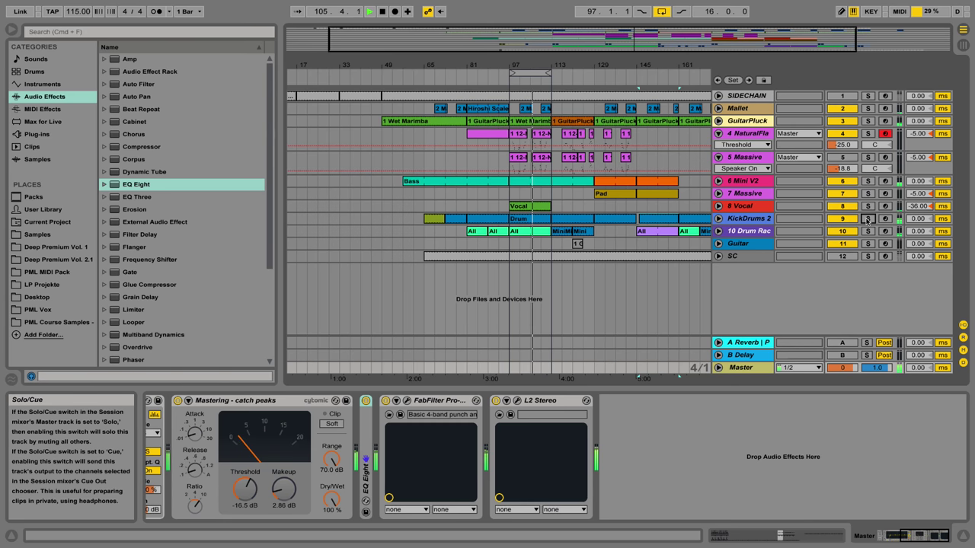
click(757, 218)
key(space)
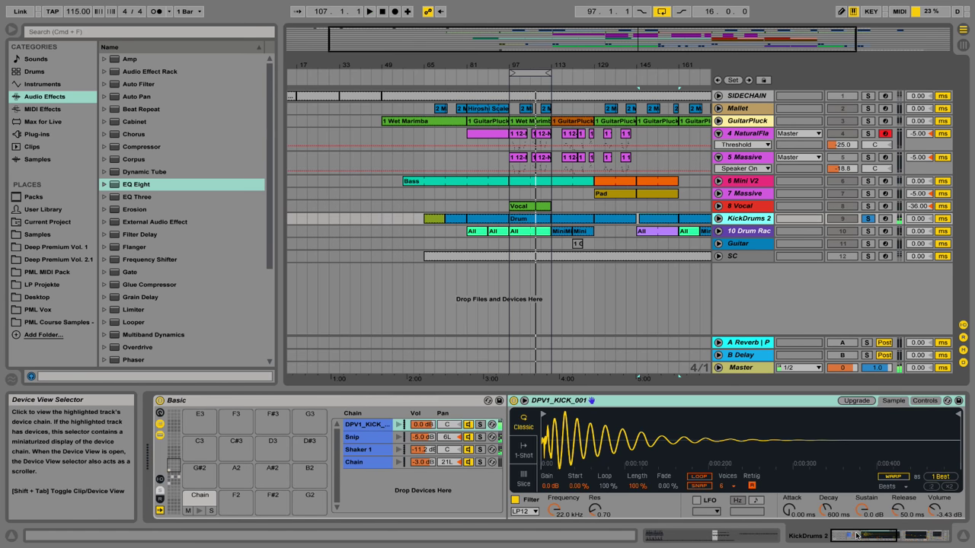
key(Return)
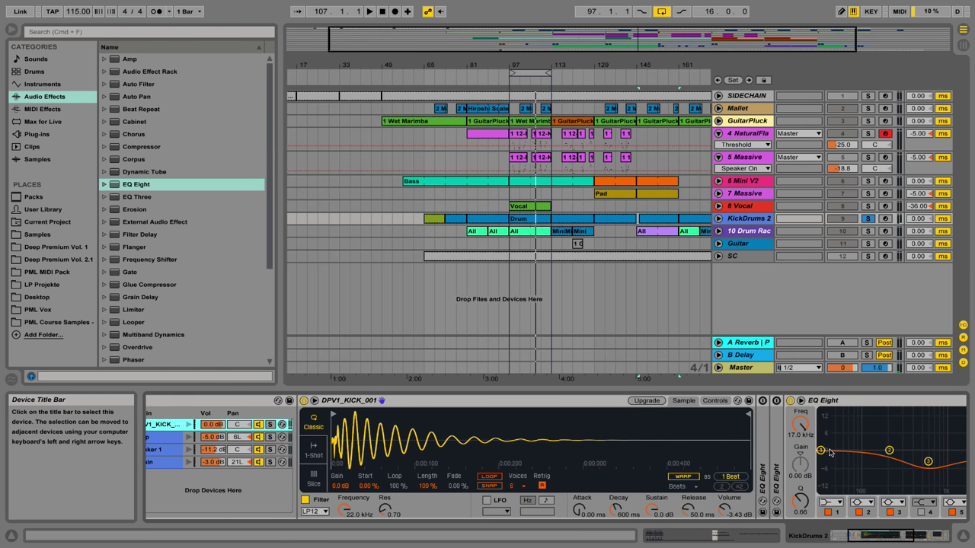
drag(894, 537, 912, 537)
key(space)
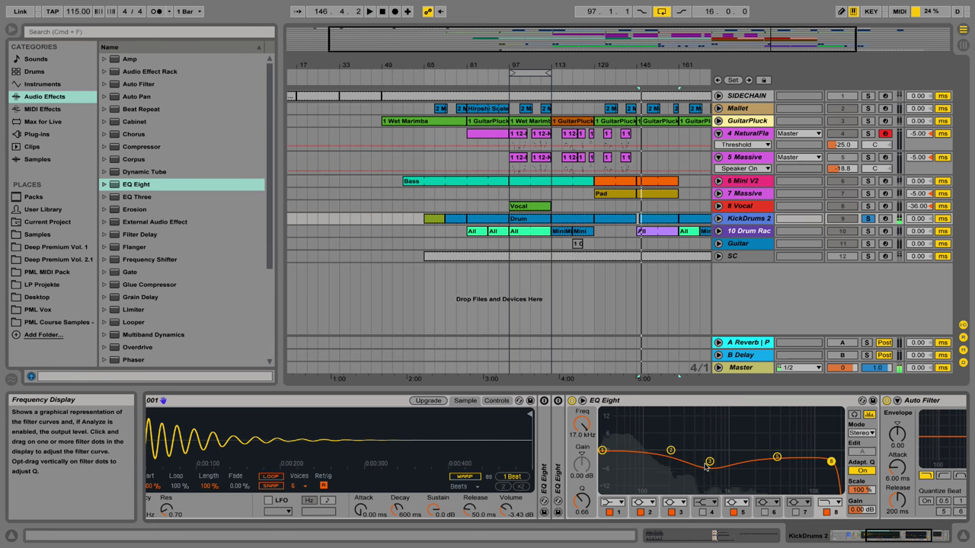
Enable band 6 in the kick's EQ Eight and set it to about 335 Hz with a -6.32 dB cut during playback
click(702, 511)
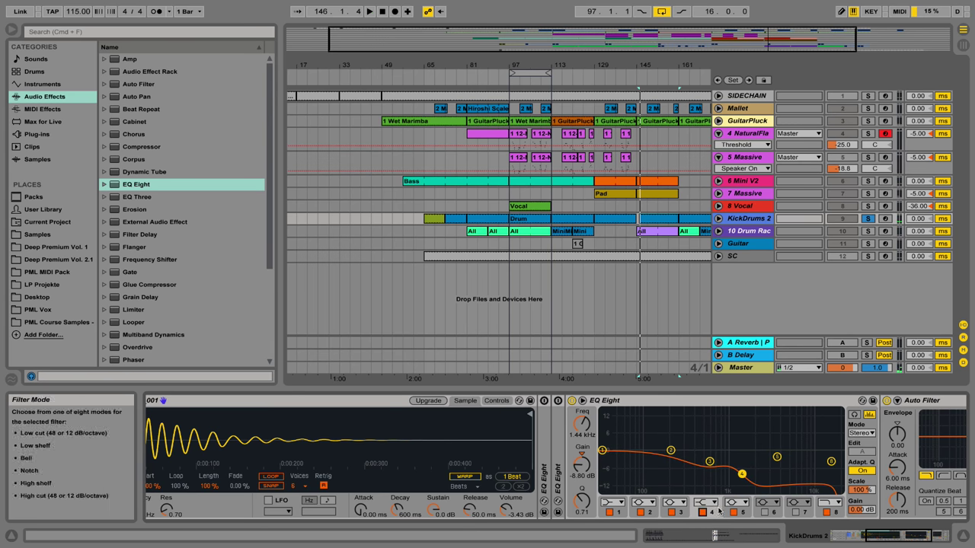
click(702, 512)
click(764, 511)
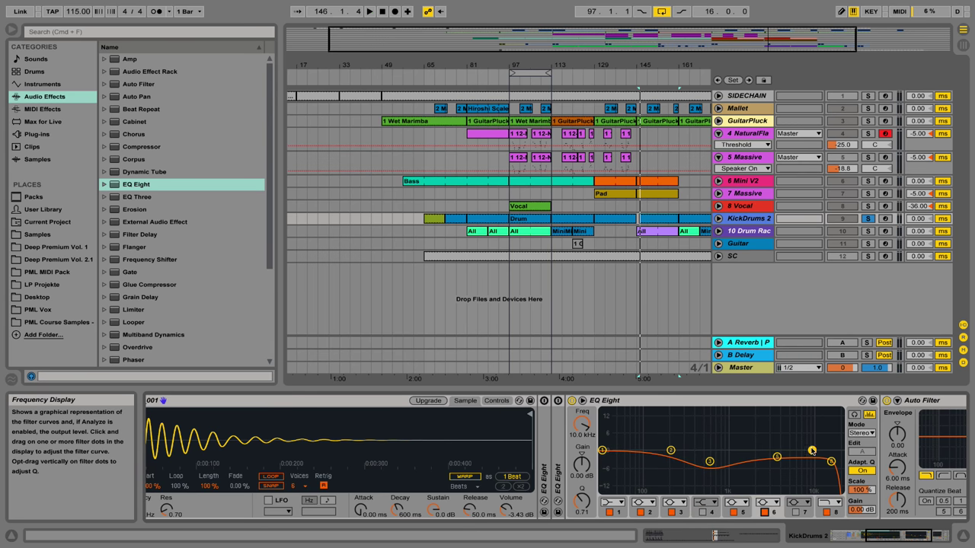
key(space)
mouse_move(677, 454)
mouse_down()
mouse_move(684, 476)
mouse_move(623, 490)
mouse_move(678, 479)
mouse_move(675, 412)
mouse_move(687, 412)
mouse_move(691, 463)
mouse_up()
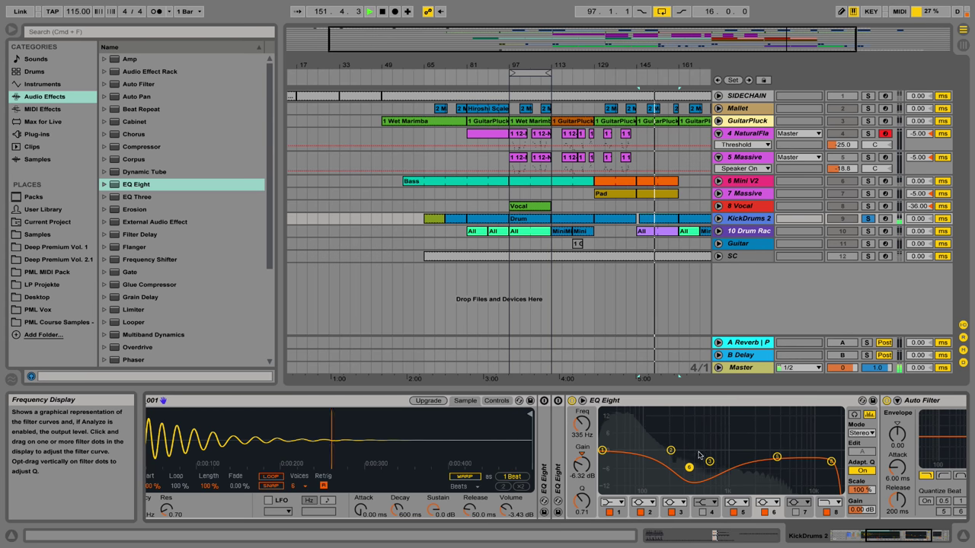
Solo the DPV1_KICK chain in the drum rack and deepen band 6 of its EQ Eight to -8.31 dB during playback
key(space)
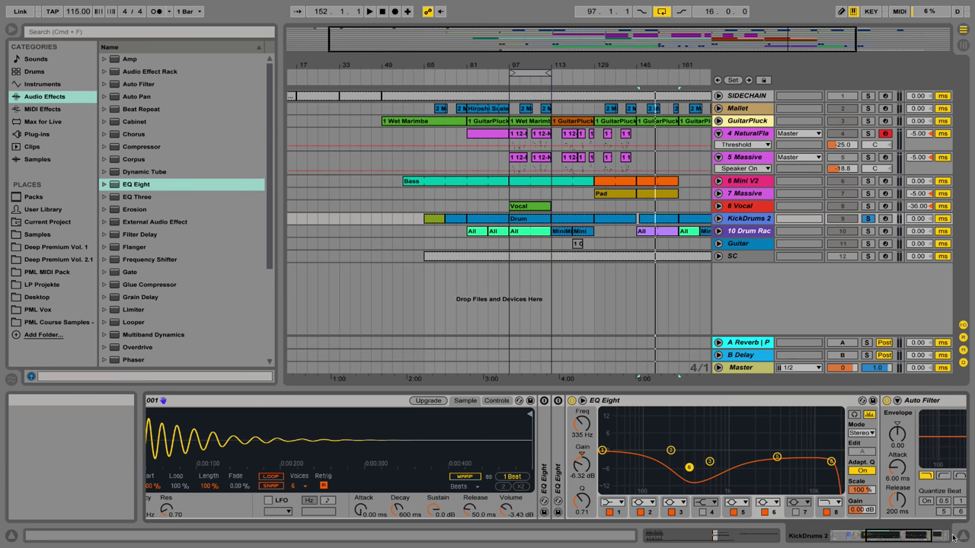
drag(902, 536, 858, 537)
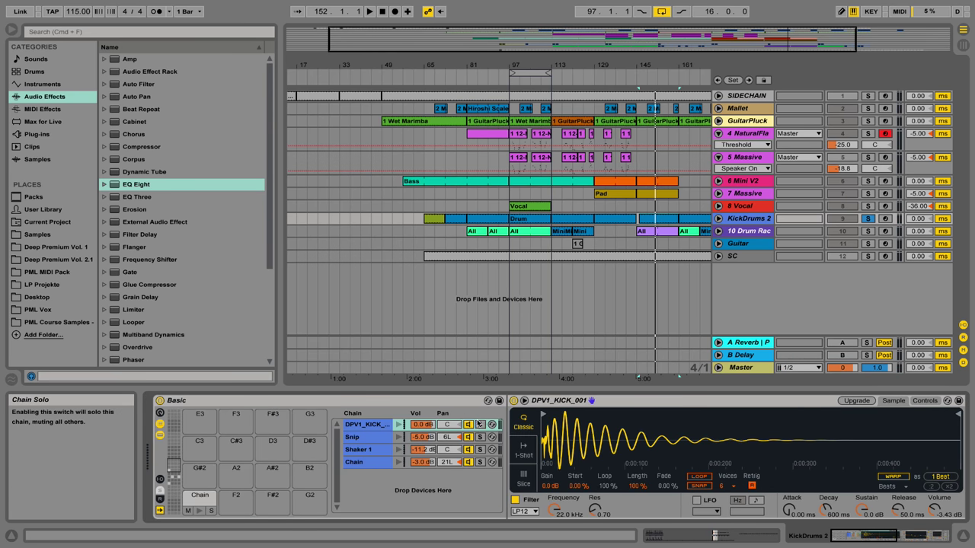
key(space)
click(912, 538)
drag(912, 537, 914, 538)
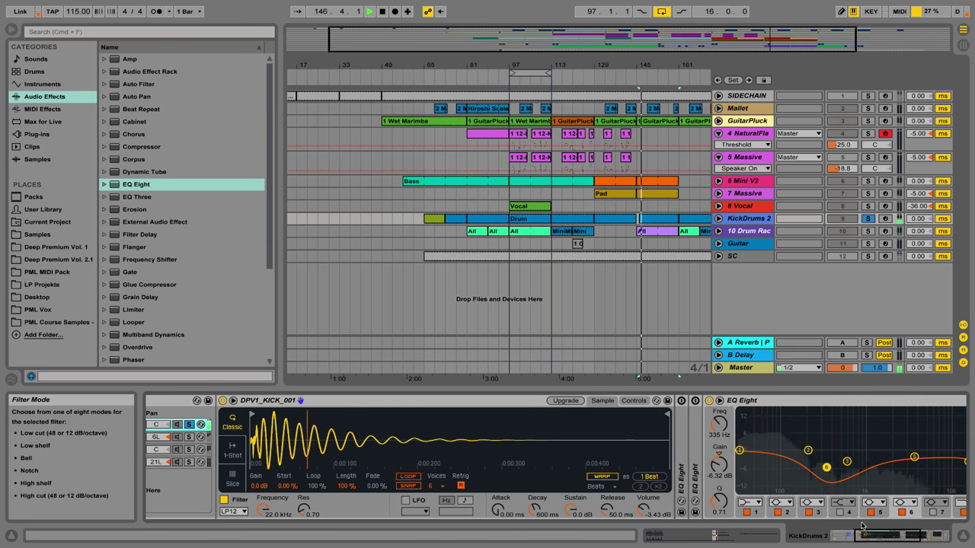
drag(826, 468, 827, 473)
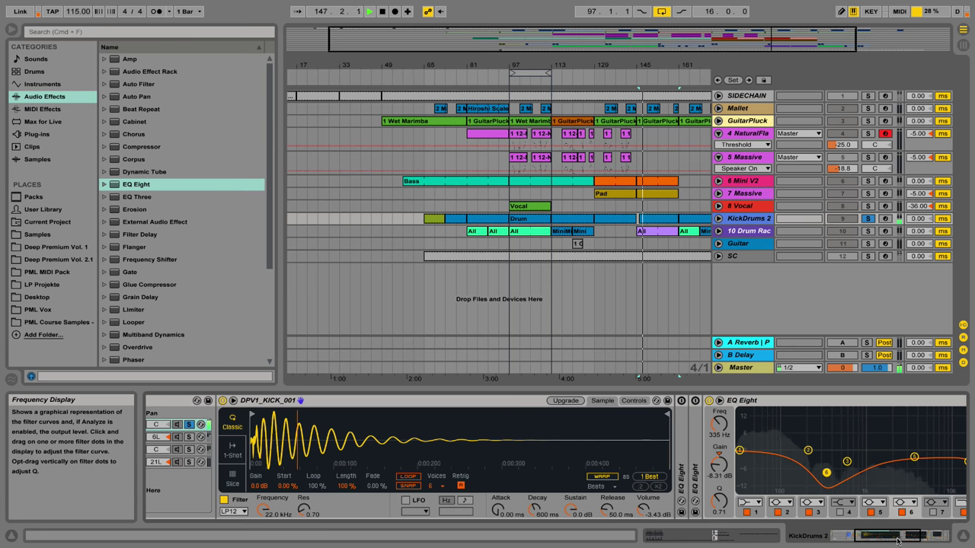
Set band 5 of the kick's EQ Eight to 4.09 kHz at 0.12 dB and unsolo the kick chain
click(931, 536)
mouse_move(566, 458)
mouse_down()
mouse_move(568, 436)
mouse_move(568, 451)
mouse_up()
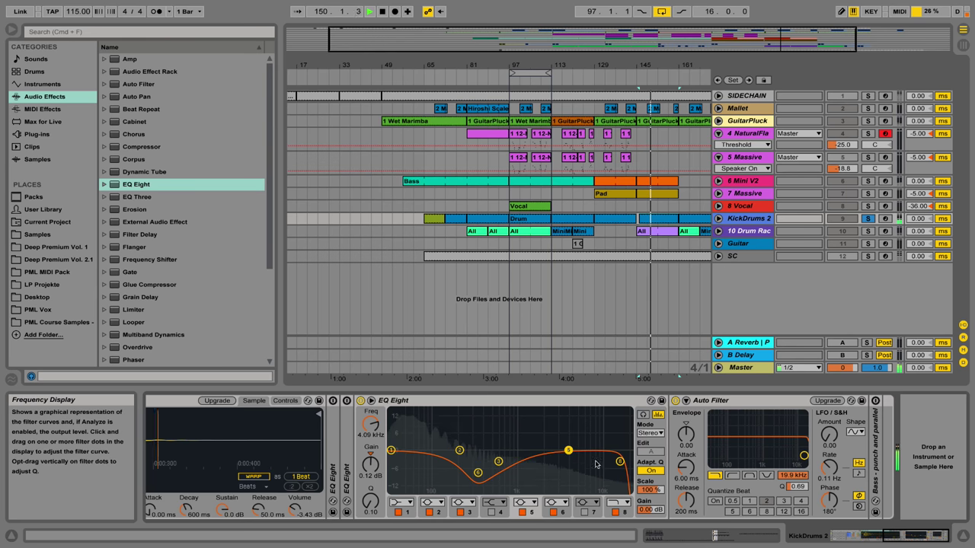
click(856, 539)
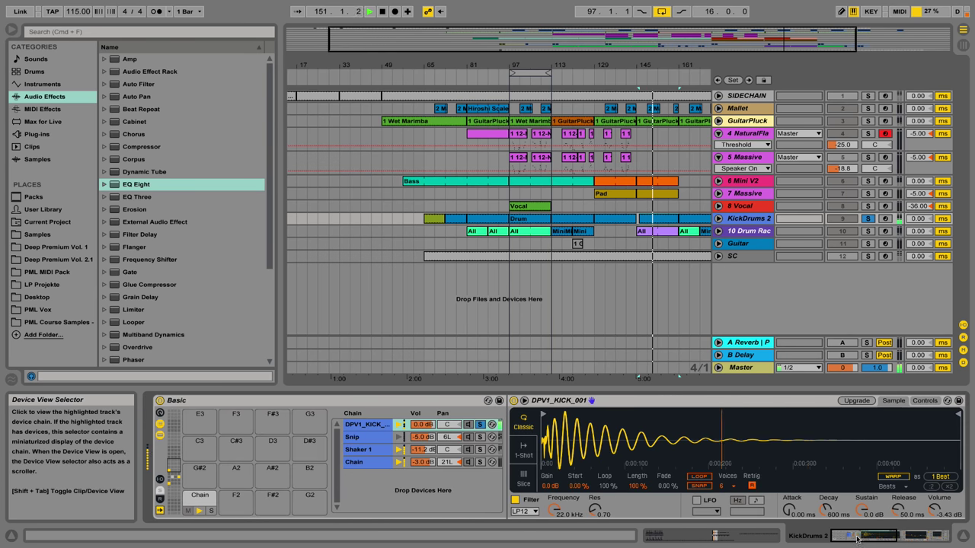
click(480, 425)
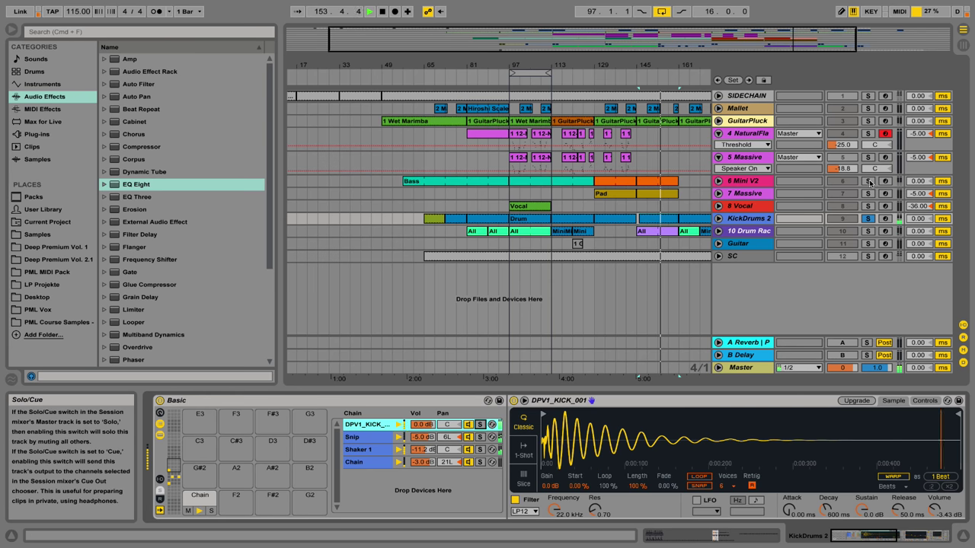
Clear the track solos so the full mix is heard and play it from bar 97
click(868, 182)
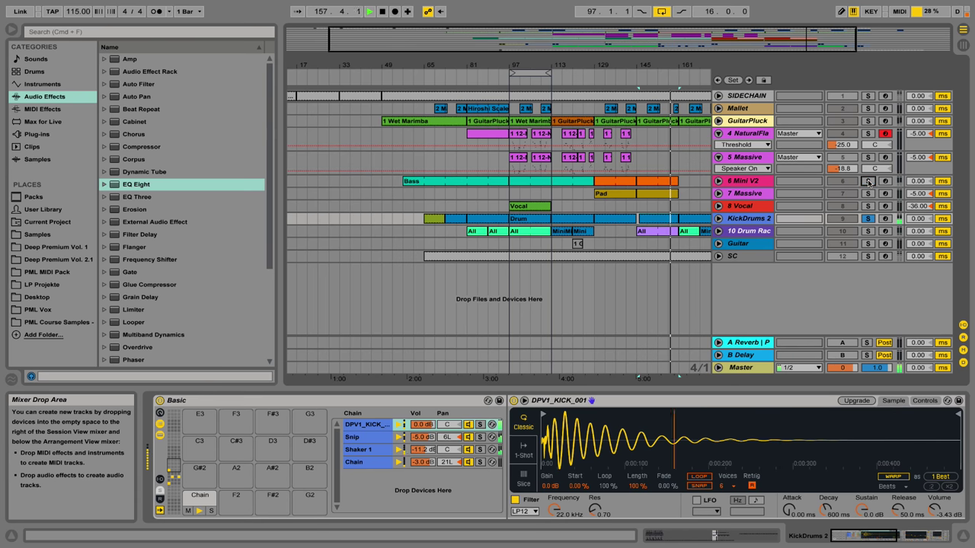
click(868, 182)
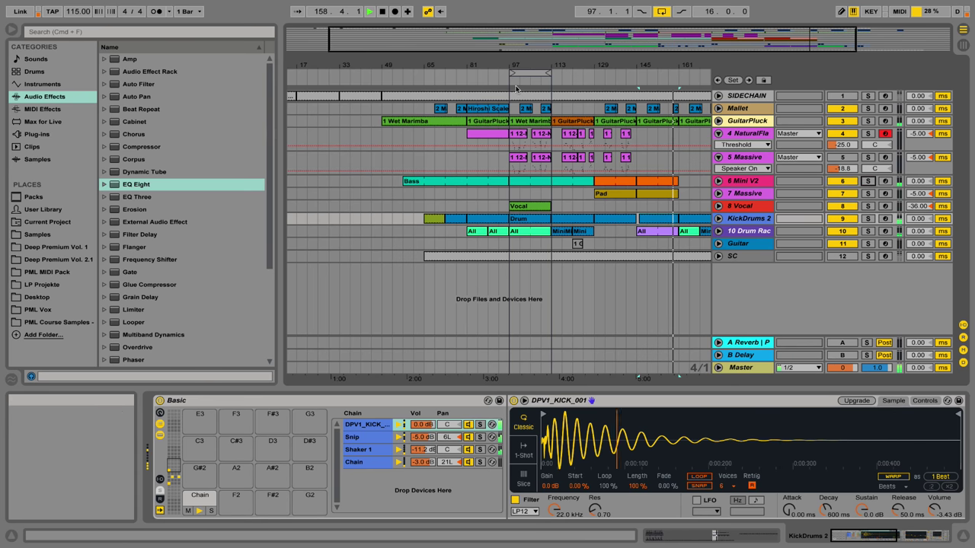
drag(518, 65, 470, 82)
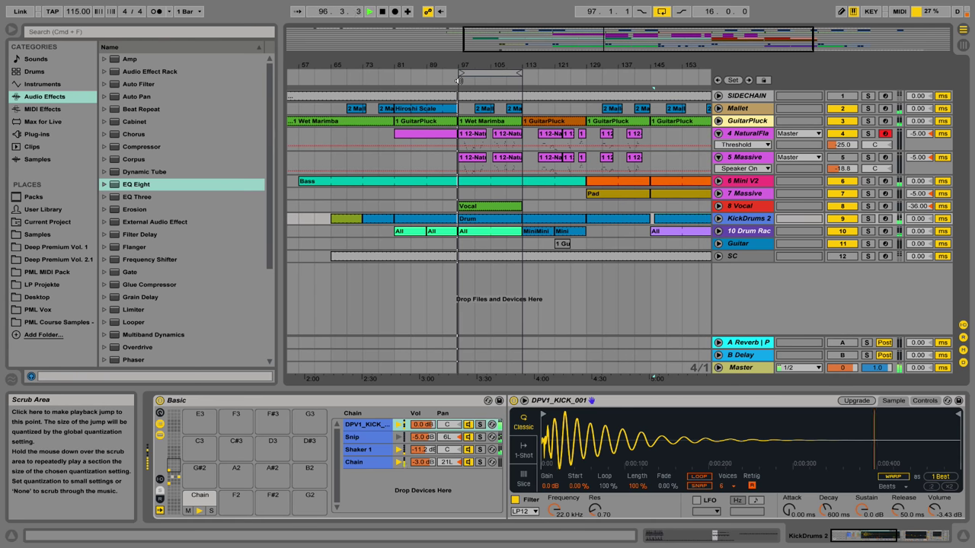
drag(497, 69, 497, 65)
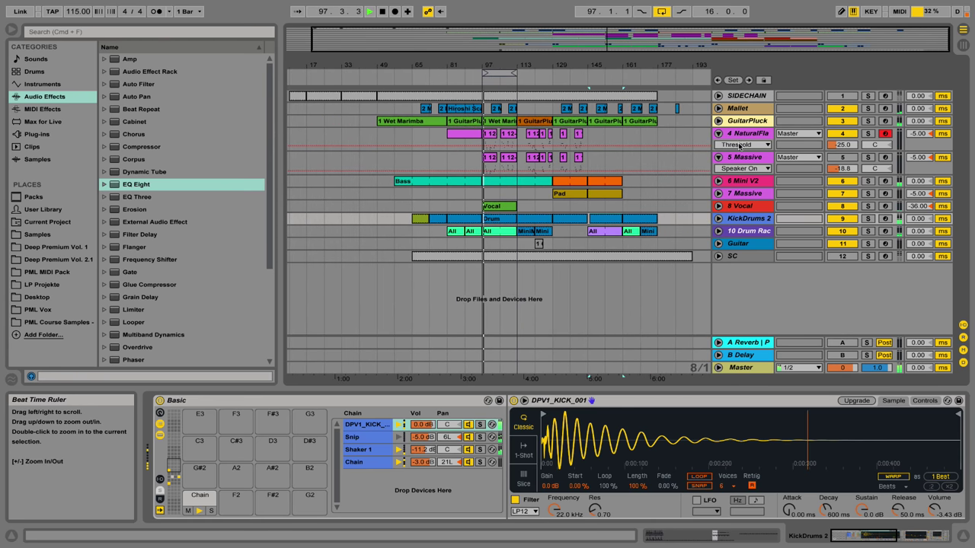
Fold tracks 4 NaturalFla and 5 Massive and extend the loop's start back to bar 81
click(717, 133)
click(717, 145)
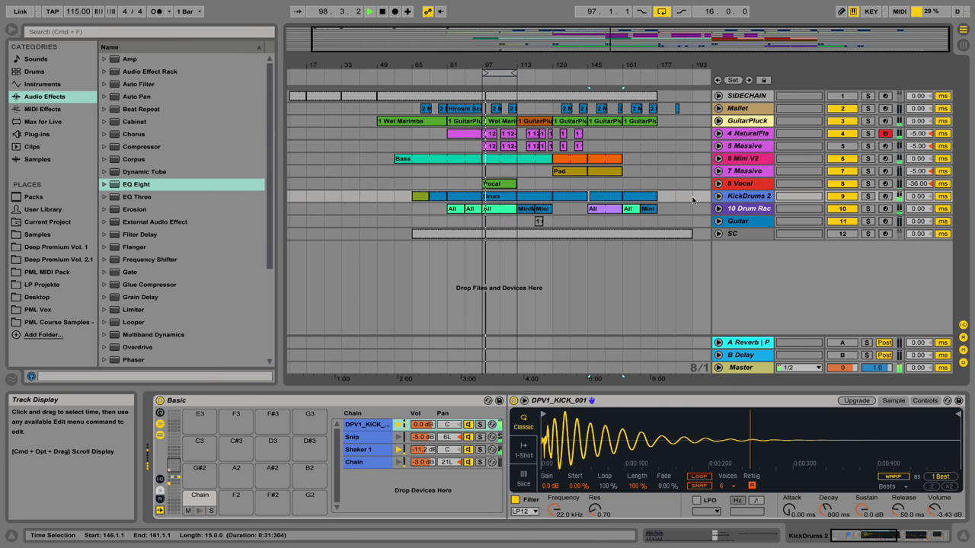
drag(485, 73, 448, 74)
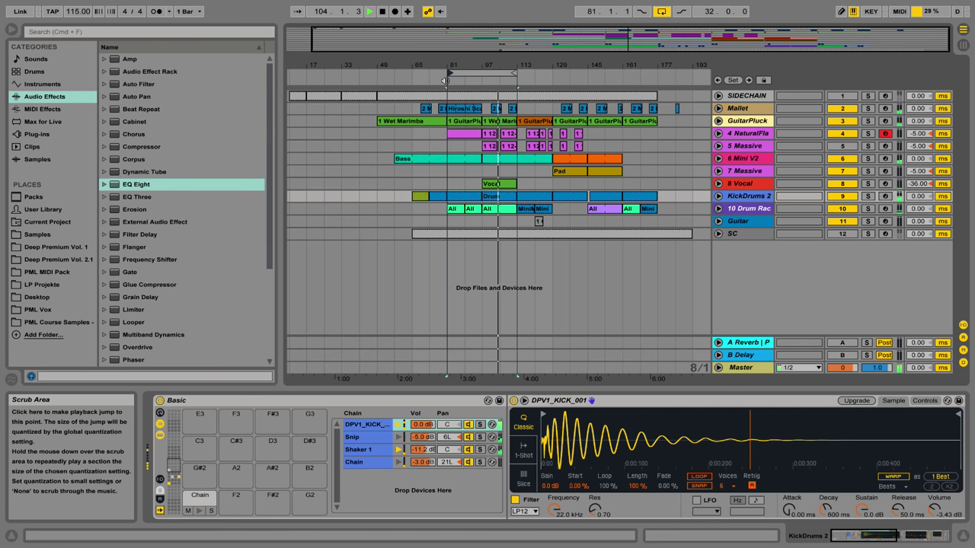
Unfold the 10 Drum Rac track, set its volume to -28.8 dB and fold it again
click(718, 208)
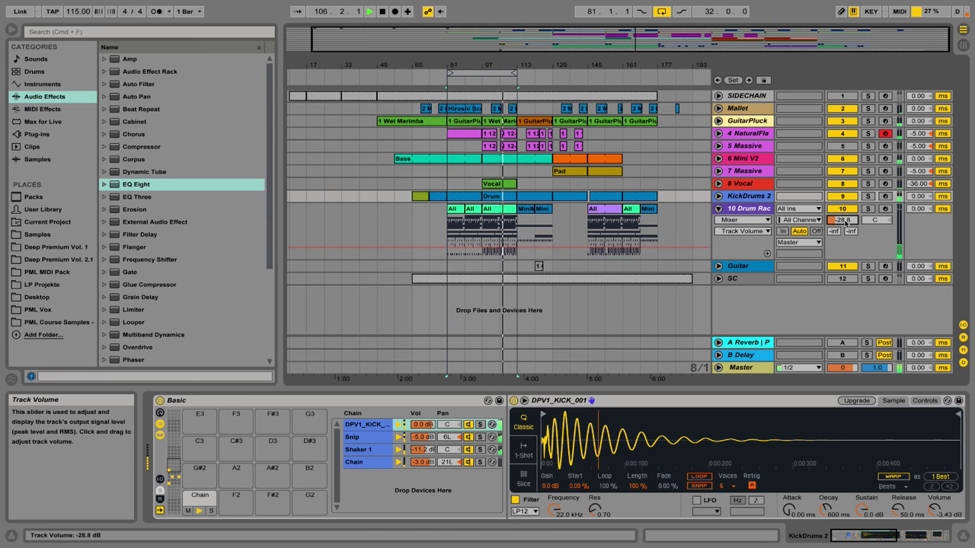
click(718, 209)
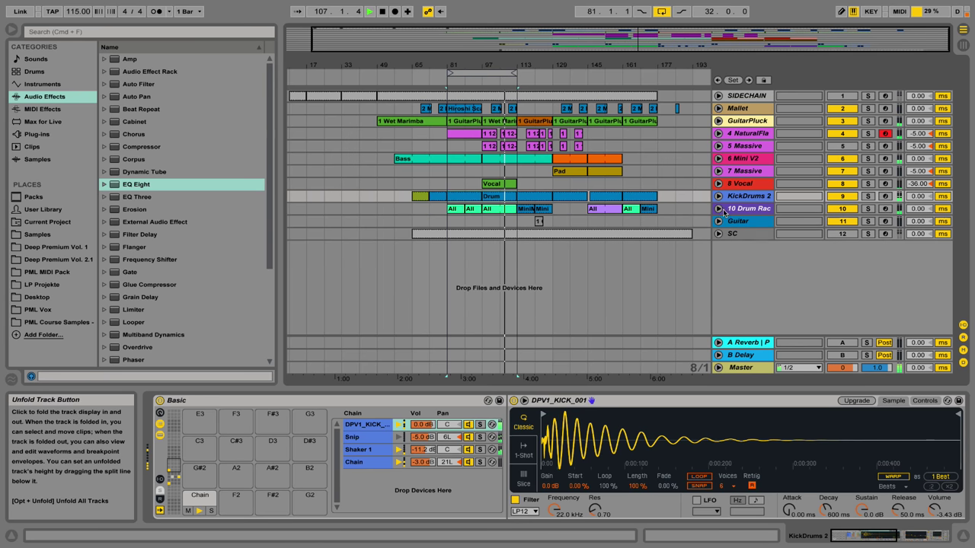
drag(504, 64, 502, 68)
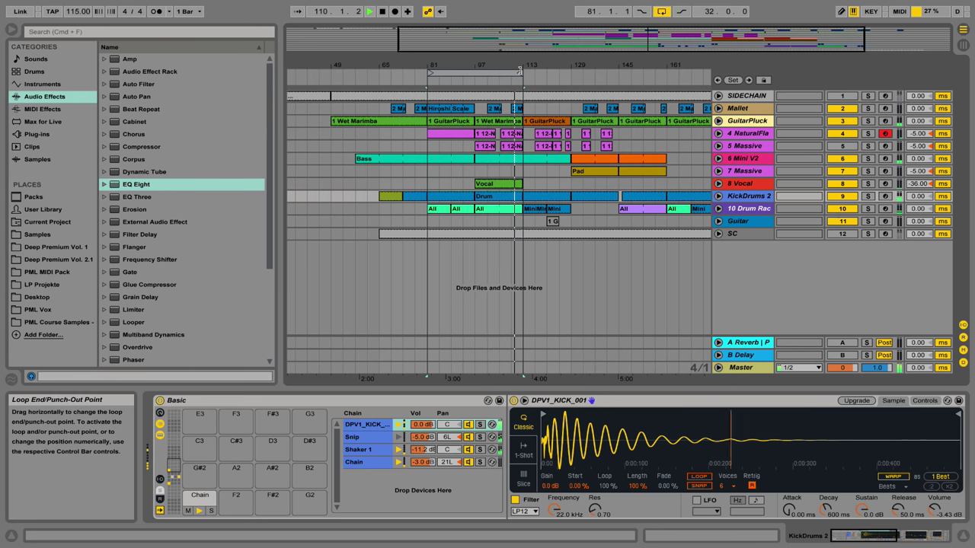
Play from bar 65, lower the KickDrums 2 track's volume to -29.0 dB and fold the track
click(377, 75)
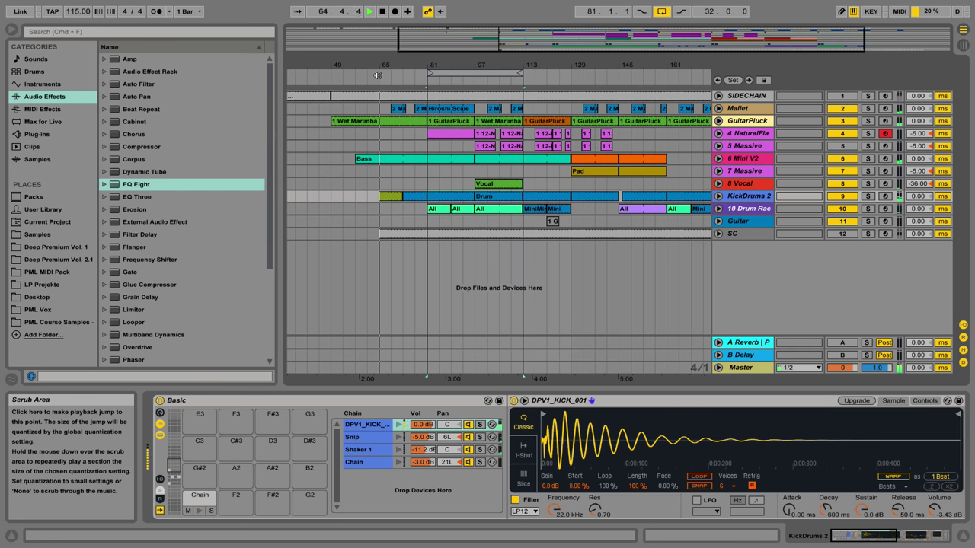
click(718, 195)
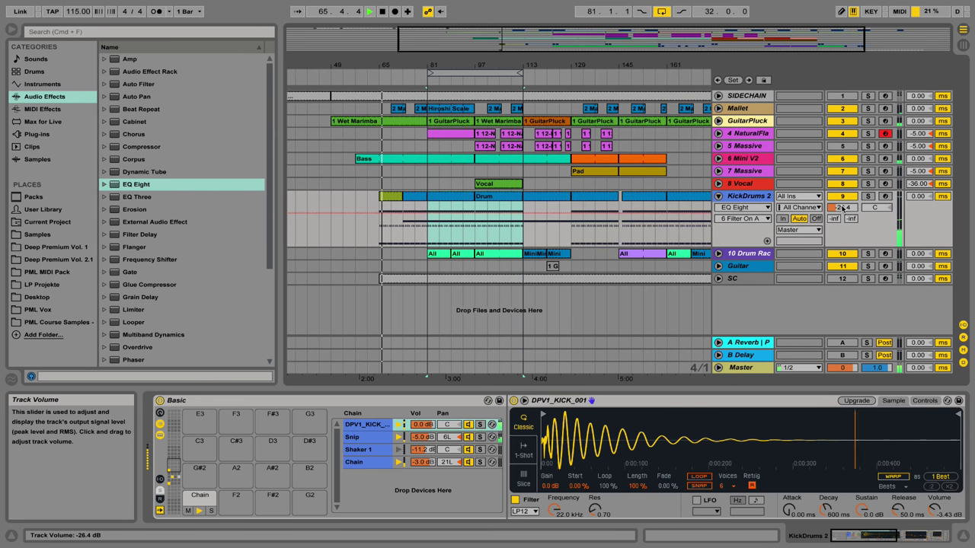
drag(840, 207, 844, 209)
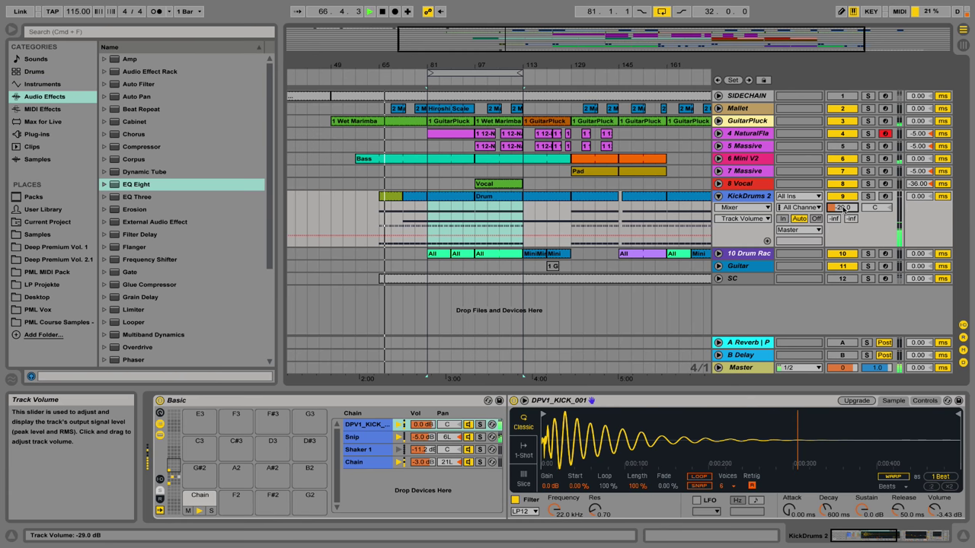
click(718, 196)
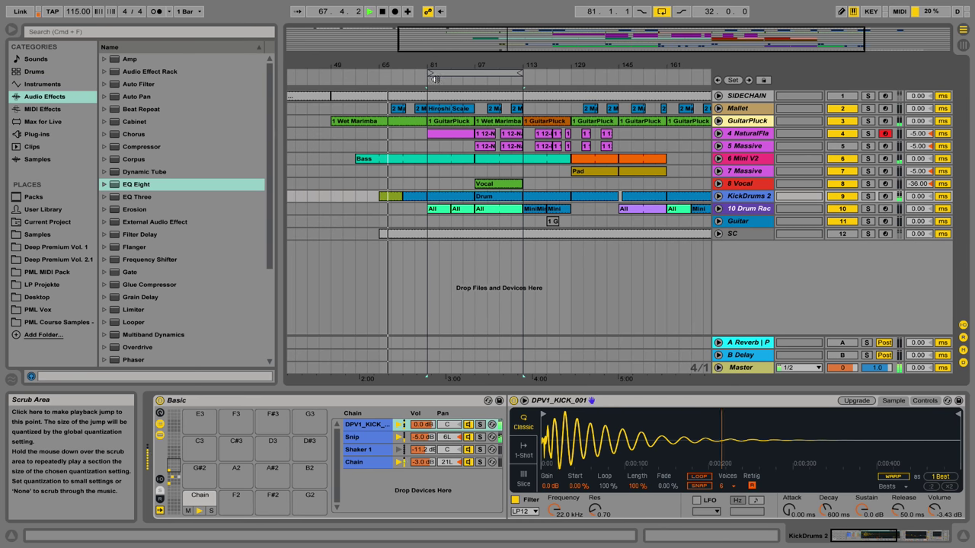
Play from the start of the loop, lower the 6 Mini V2 bass track's volume to -25.0 dB and stop playback
click(435, 79)
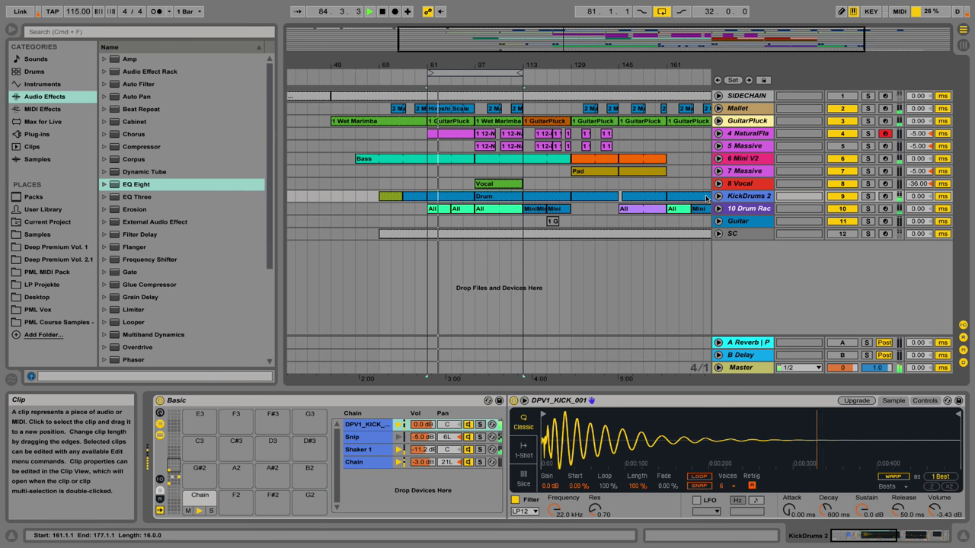
click(717, 158)
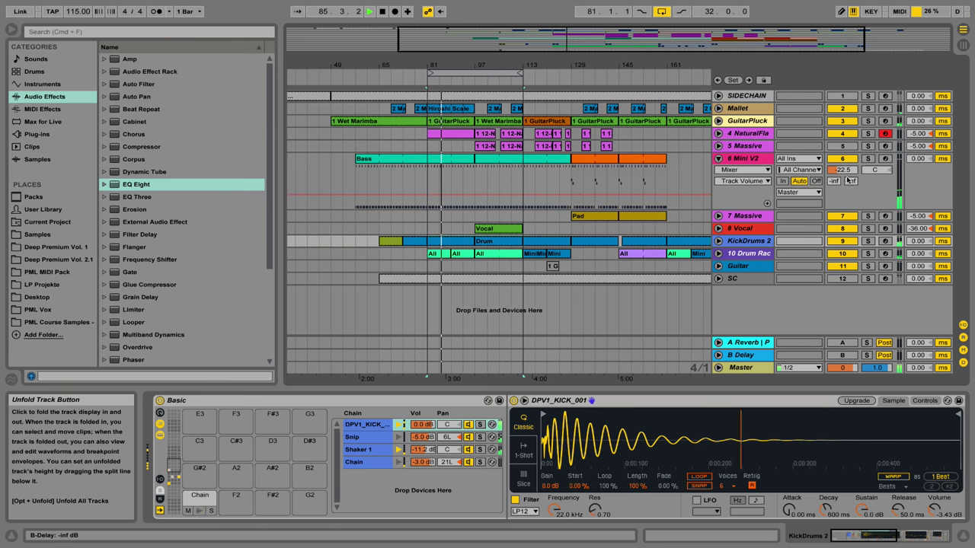
drag(838, 170, 838, 181)
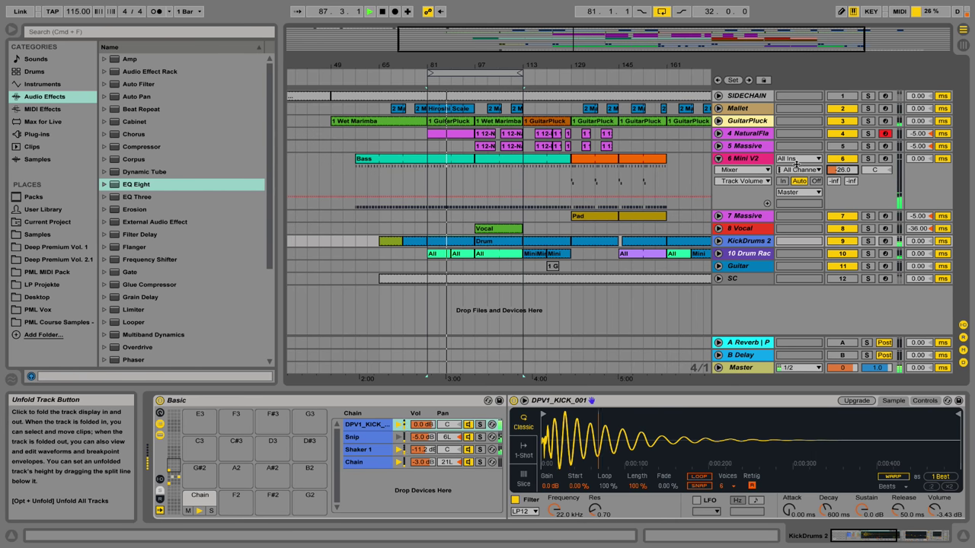
drag(833, 178, 833, 175)
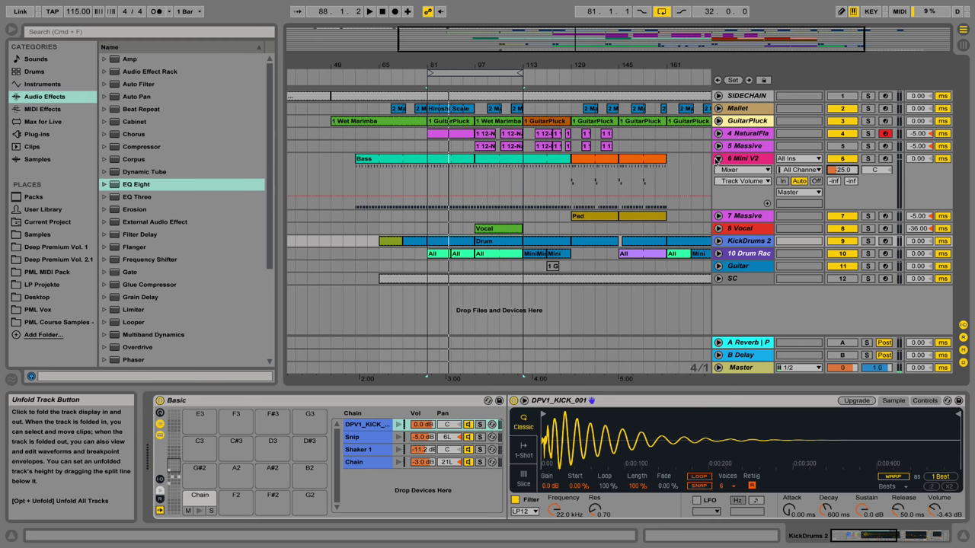
Show the Master's L2 limiter window to check its threshold and out ceiling, and close it
click(733, 367)
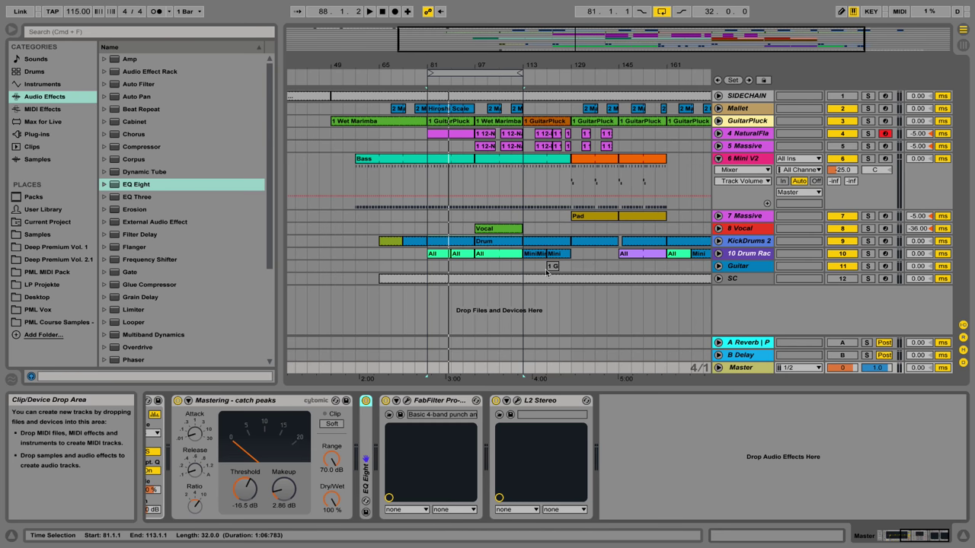
click(500, 401)
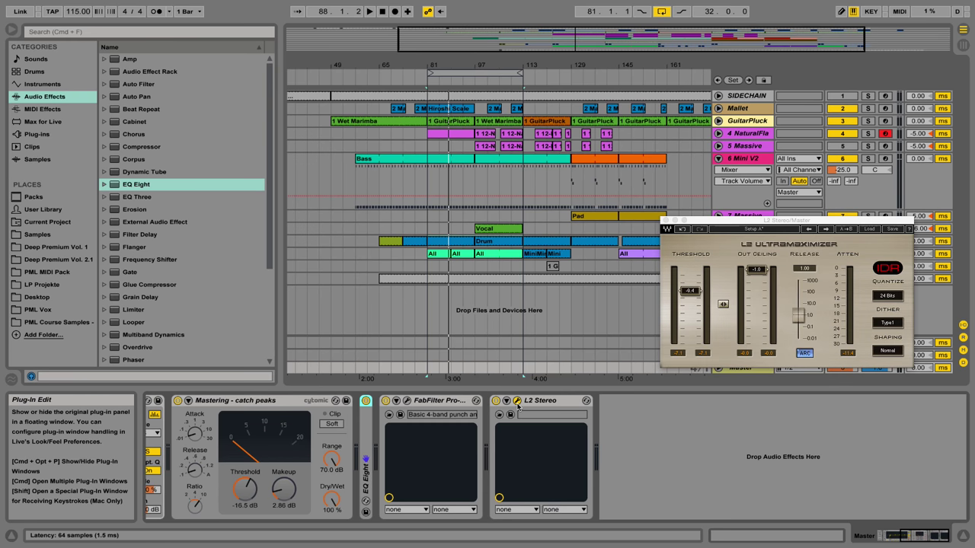
click(517, 401)
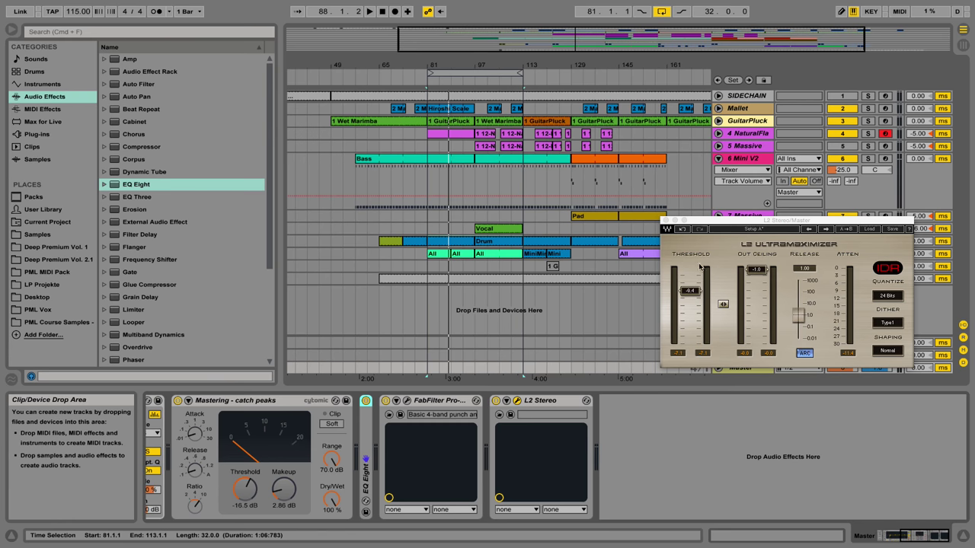
click(665, 221)
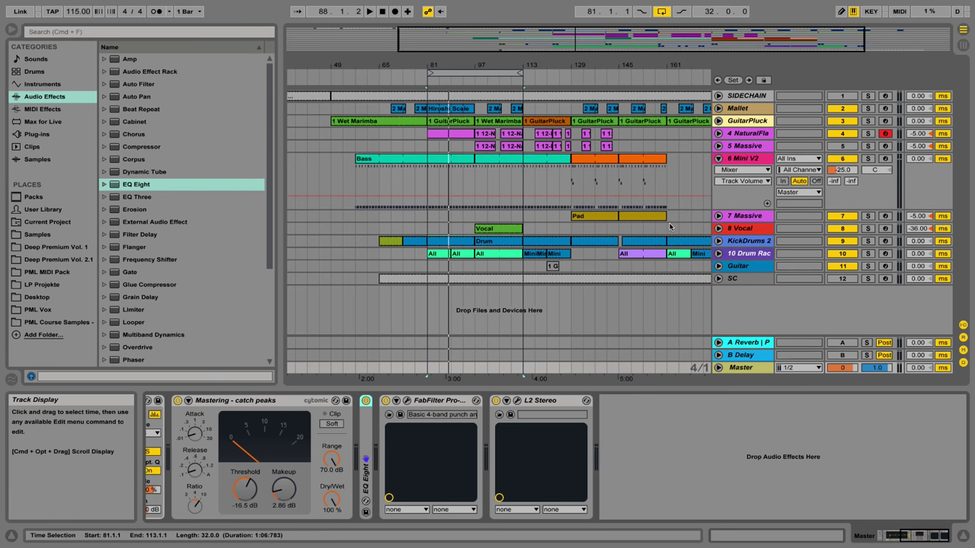
Bypass the L2 Stereo limiter on the Master while the loop plays and listen to the section from bar 97
key(space)
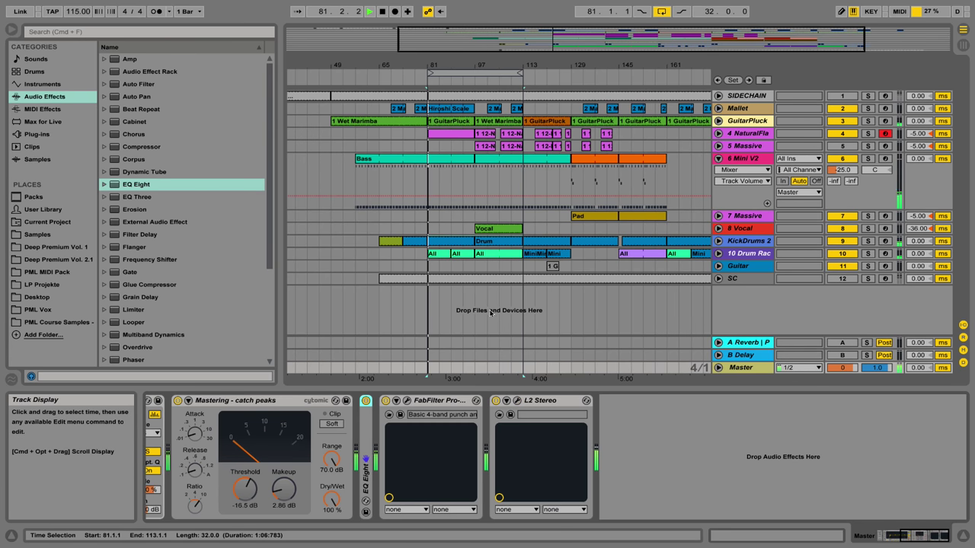
click(495, 401)
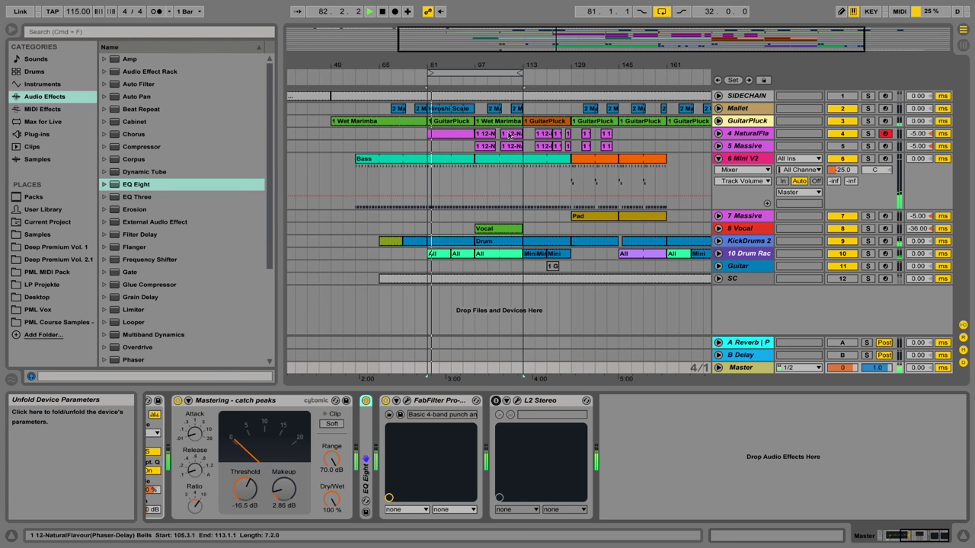
click(472, 81)
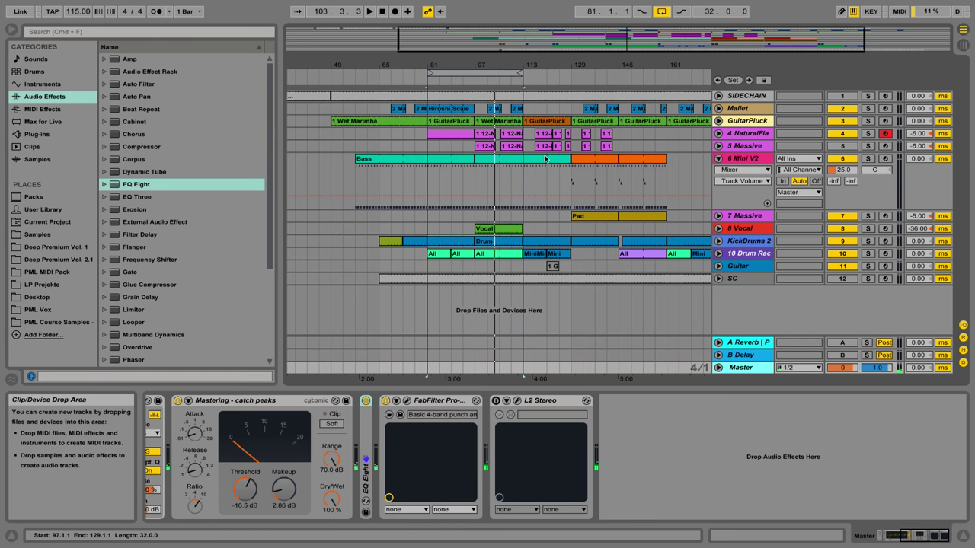
drag(495, 64, 490, 67)
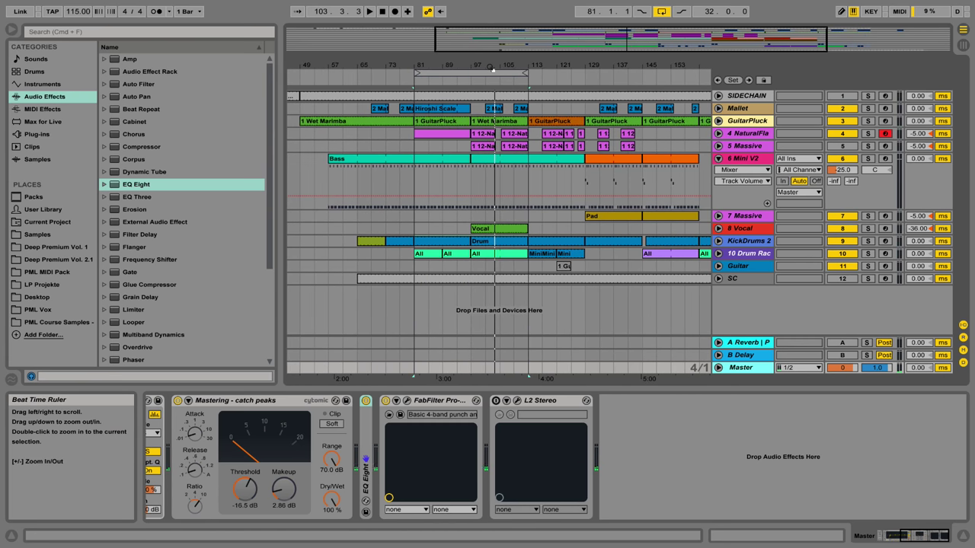
Examine the notes of the Mallet track's Hiroshi Scale clip and the EQ Eight devices in its chain
double_click(445, 109)
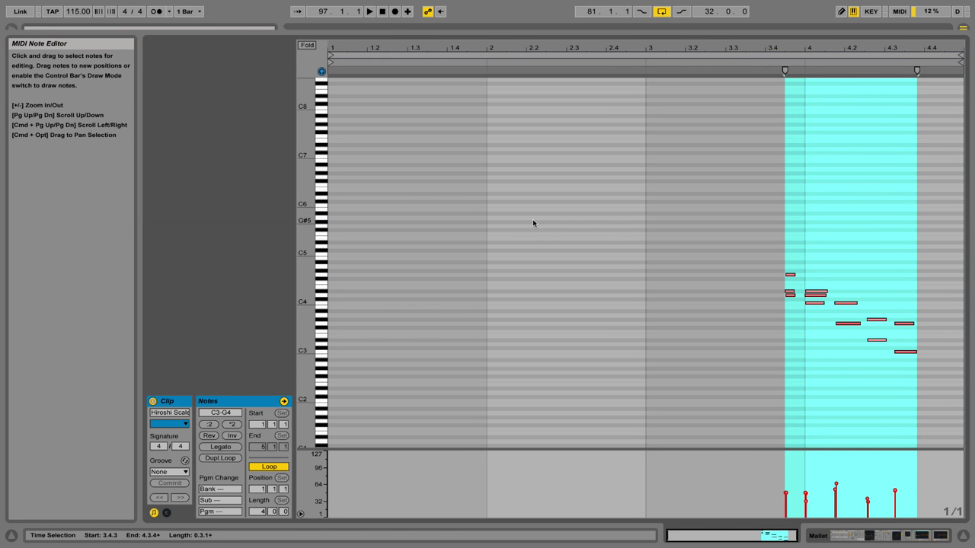
click(895, 543)
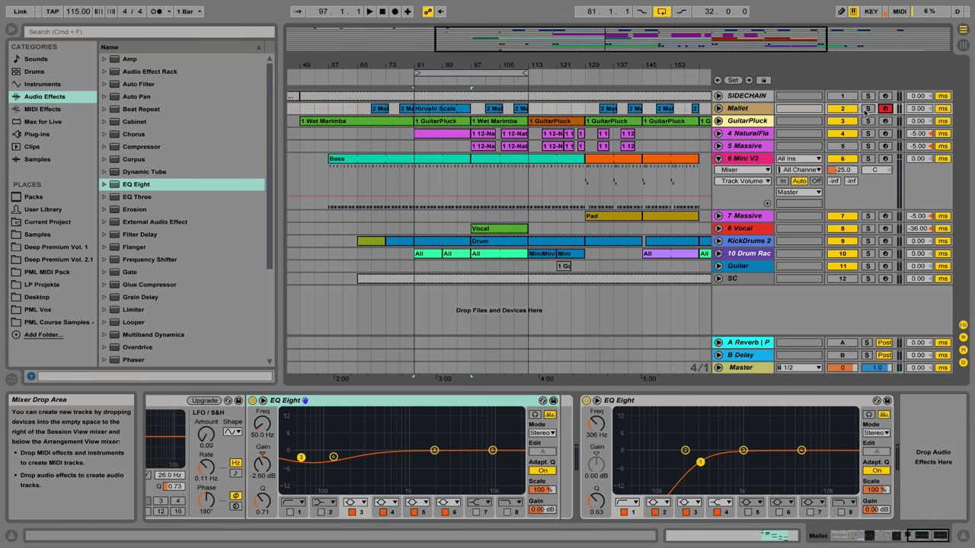
double_click(456, 109)
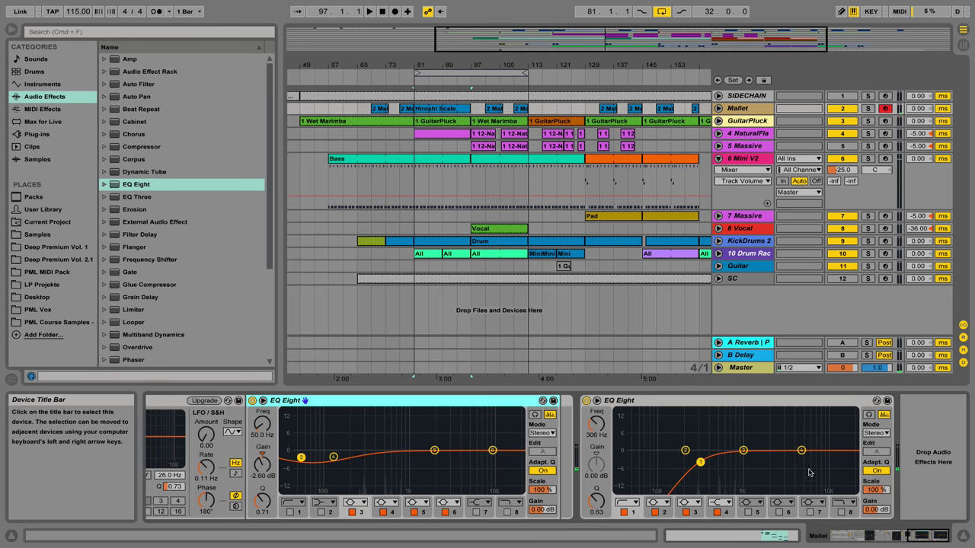
Show the FM8 and Toraverb plug-in windows in the GuitarPluck track's device chain and close each of them
click(918, 538)
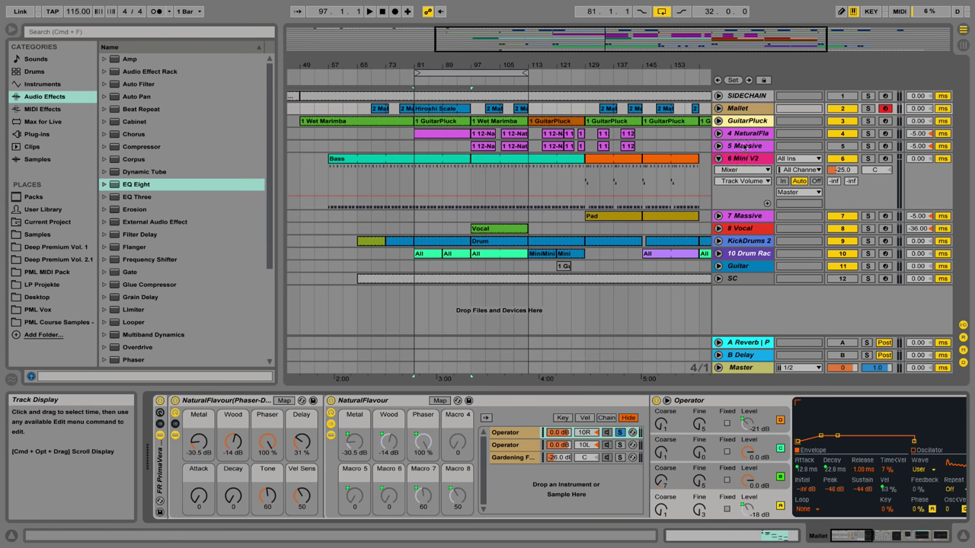
click(718, 120)
click(746, 122)
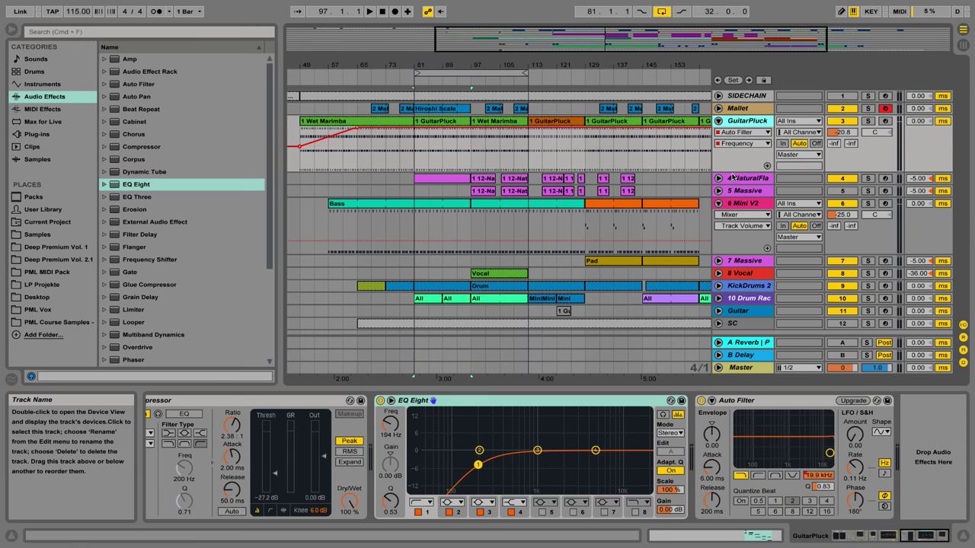
drag(922, 537, 830, 533)
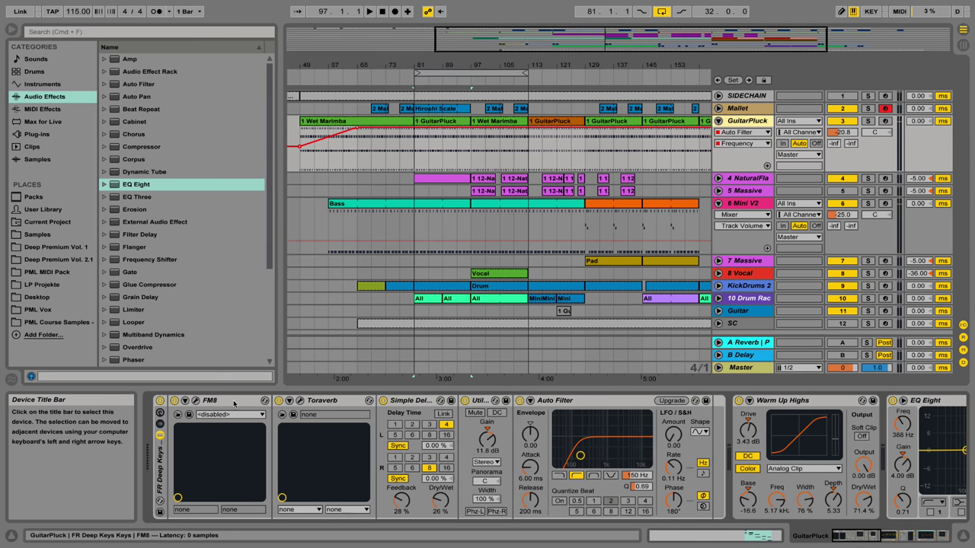
click(198, 400)
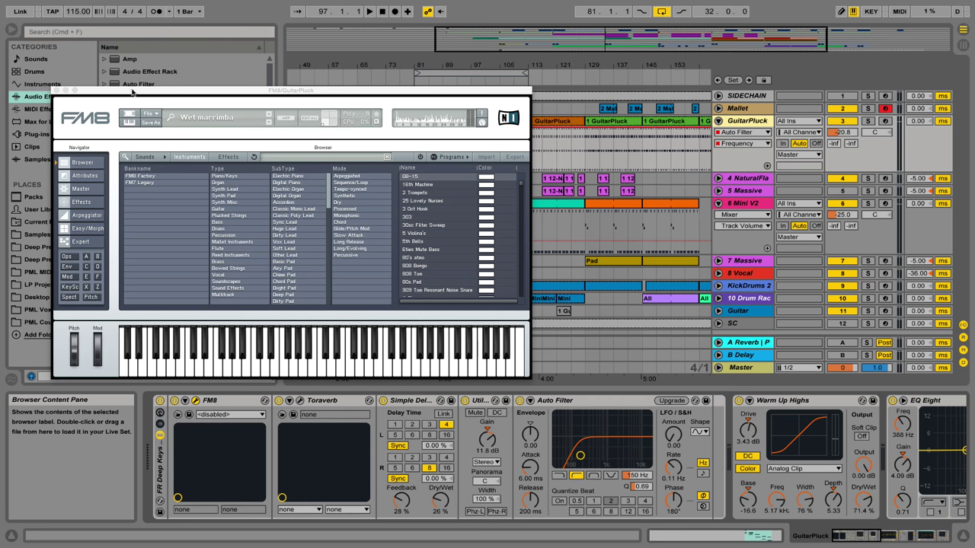
click(58, 91)
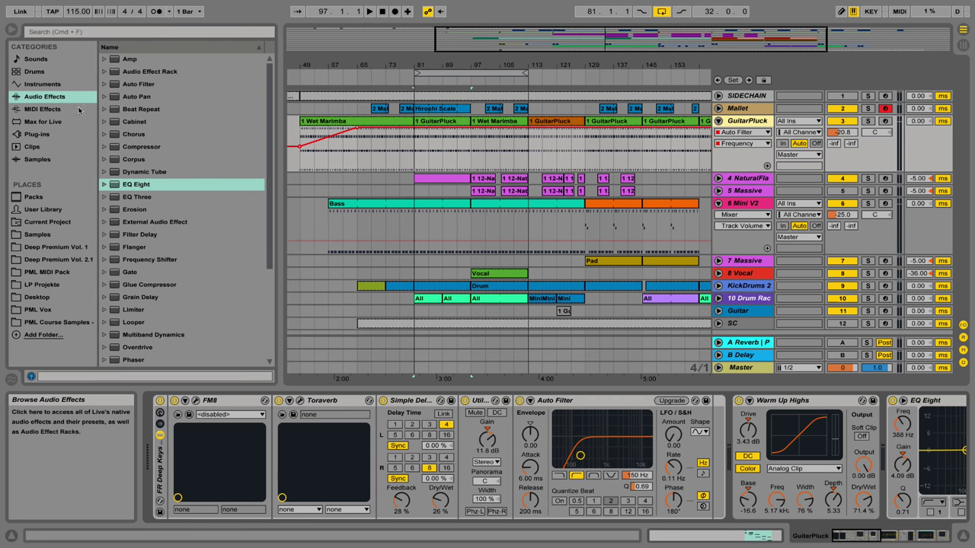
click(300, 400)
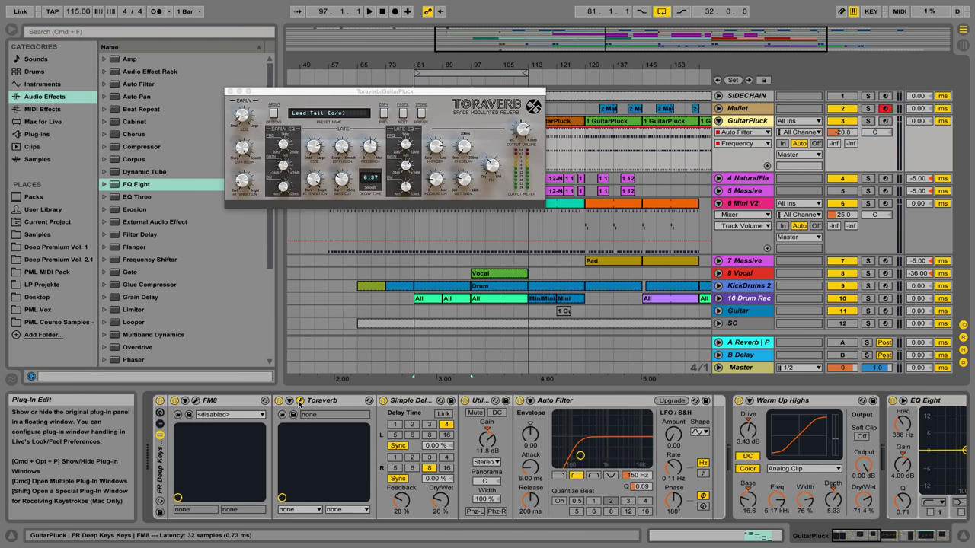
click(230, 93)
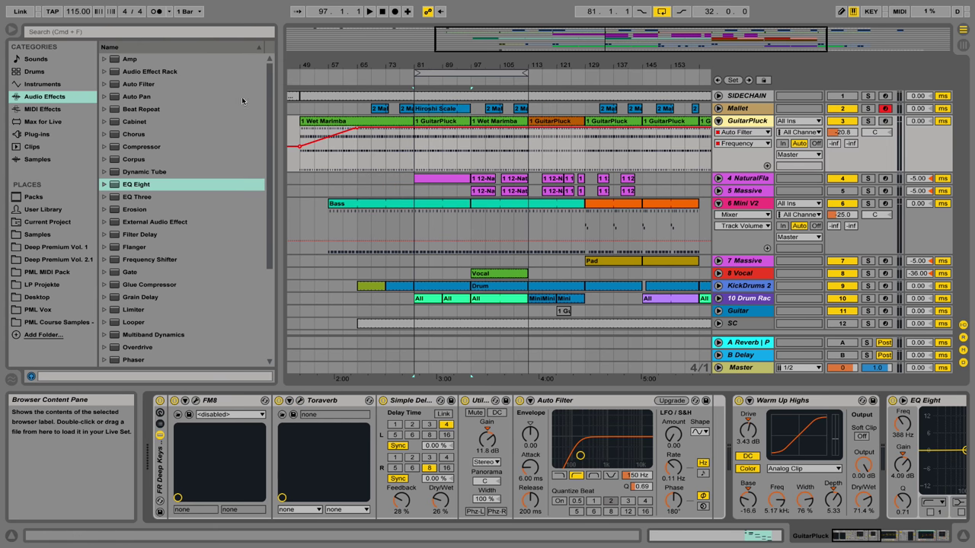
Show the Mini V2 synth window on the bass track, listen to the track in solo from bar 81, and close the window
click(868, 121)
click(871, 229)
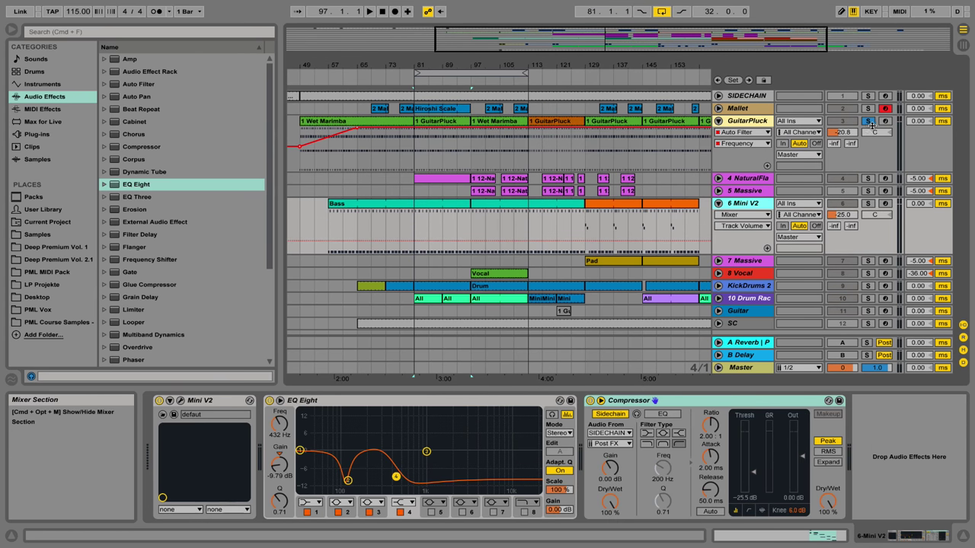
click(870, 122)
click(179, 401)
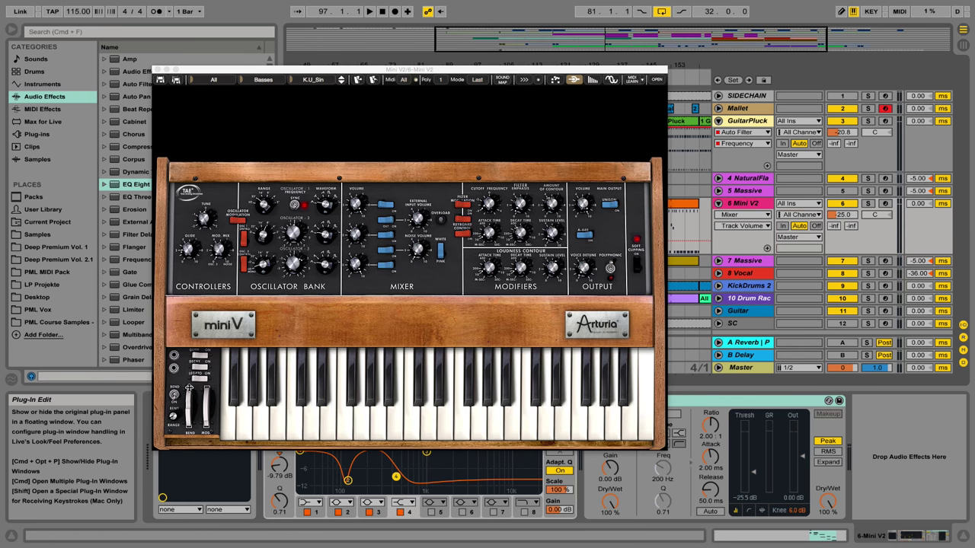
click(868, 203)
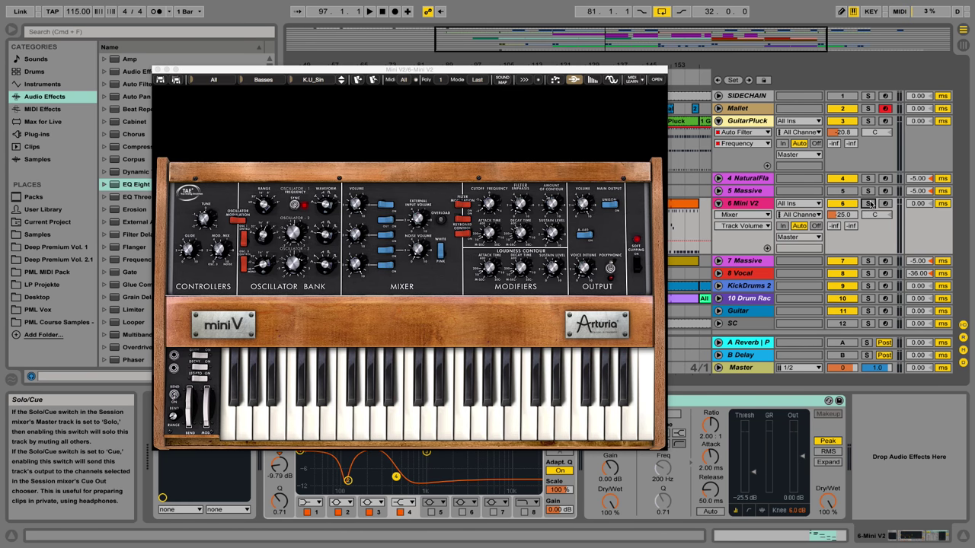
key(space)
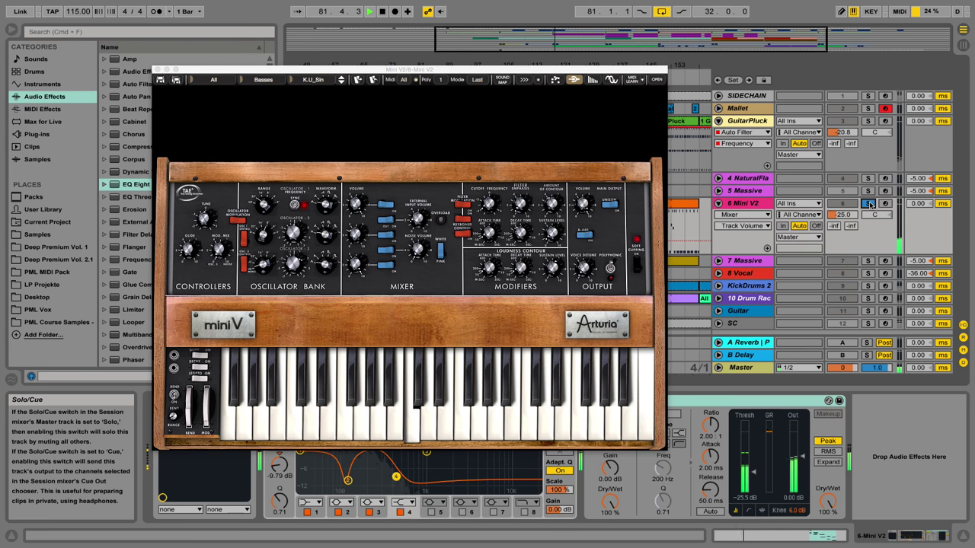
click(868, 204)
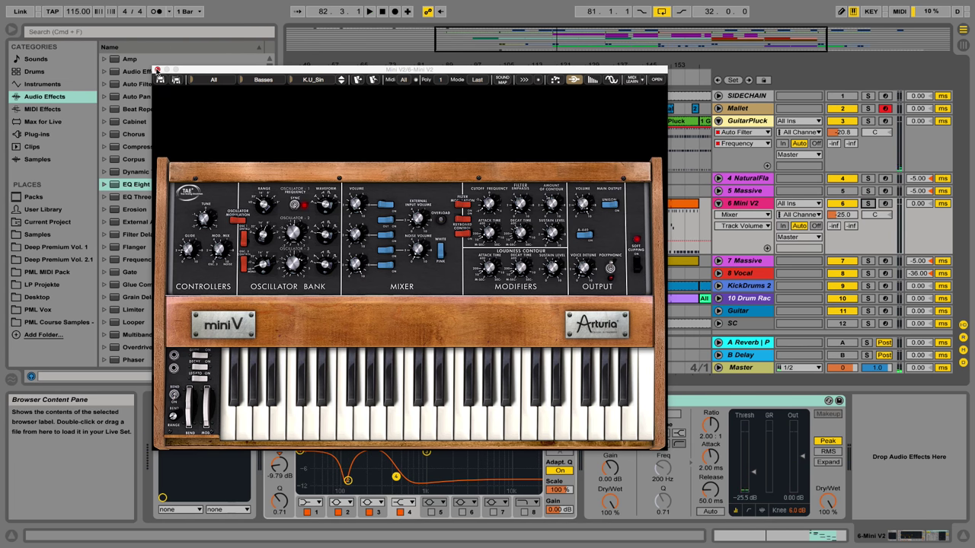
click(157, 69)
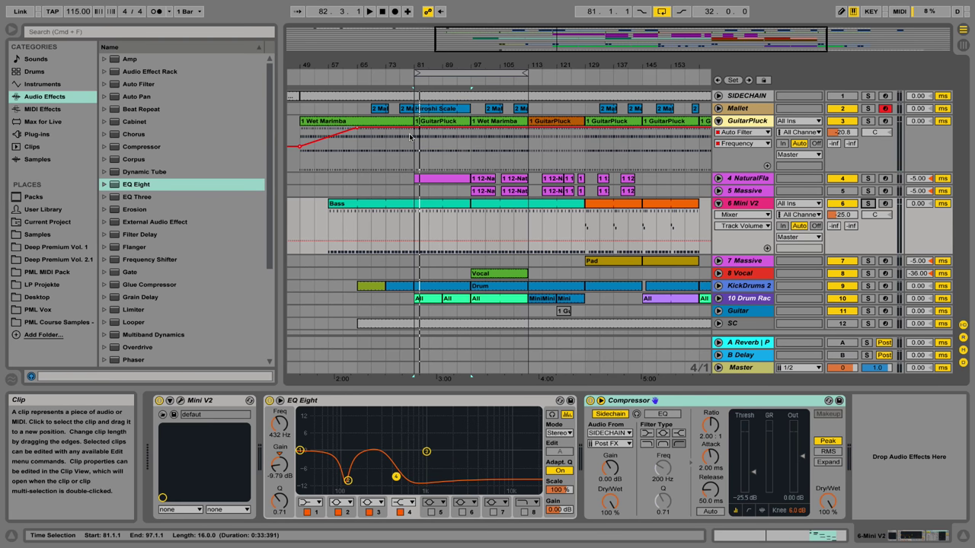
Show the Deep Premium Vol. 1 sample folders with the KICK folder collapsed, and hide the detail view
click(51, 250)
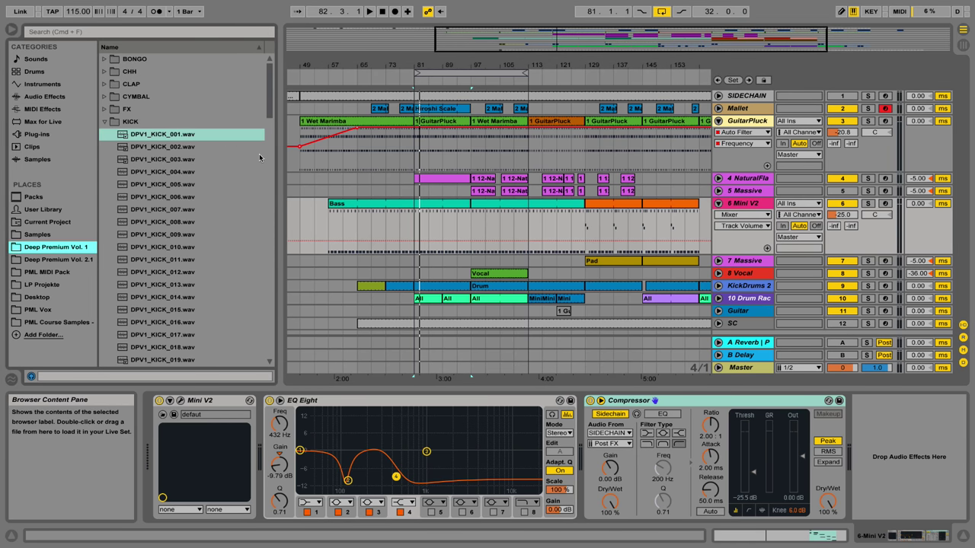
click(109, 124)
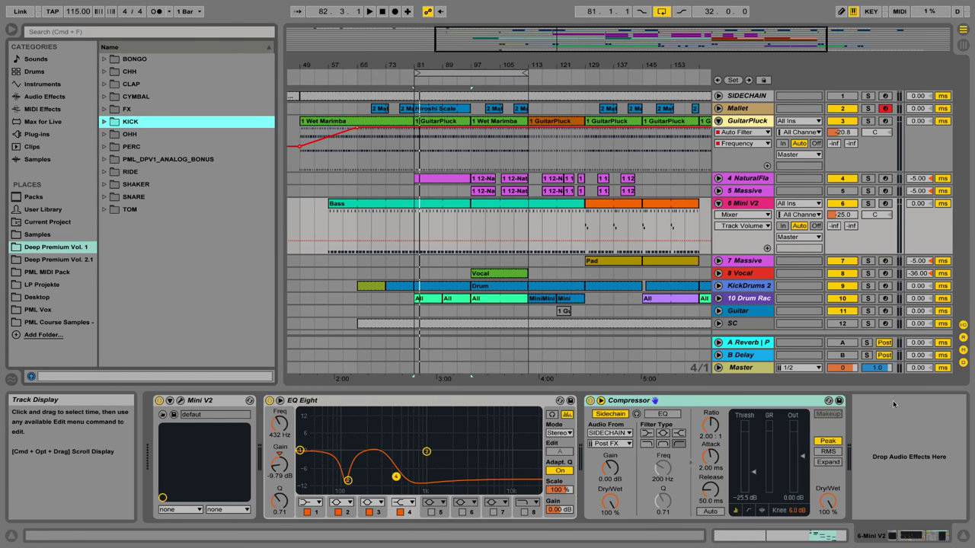
key(super+alt+l)
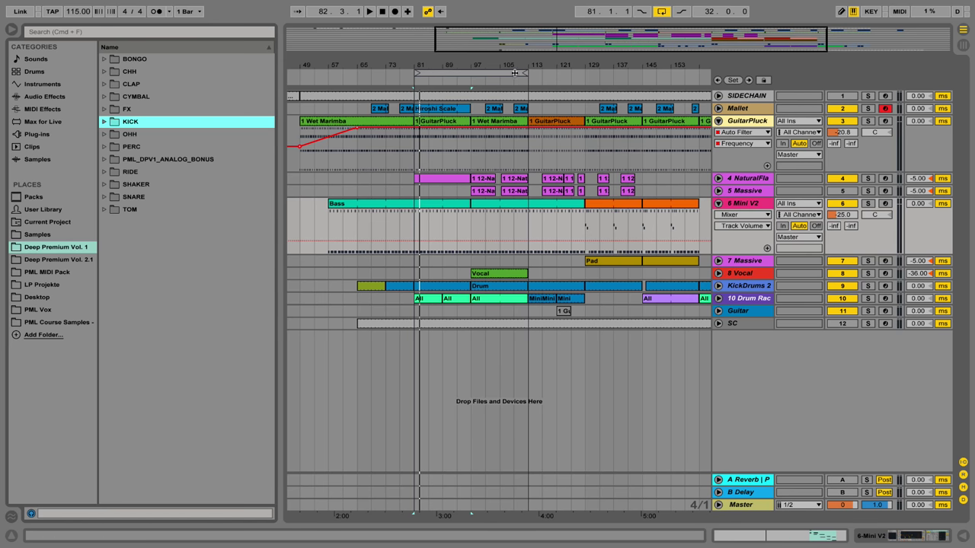
Set the loop to run from bar 57 to bar 181 and play the arrangement from bar 57
drag(515, 72, 499, 60)
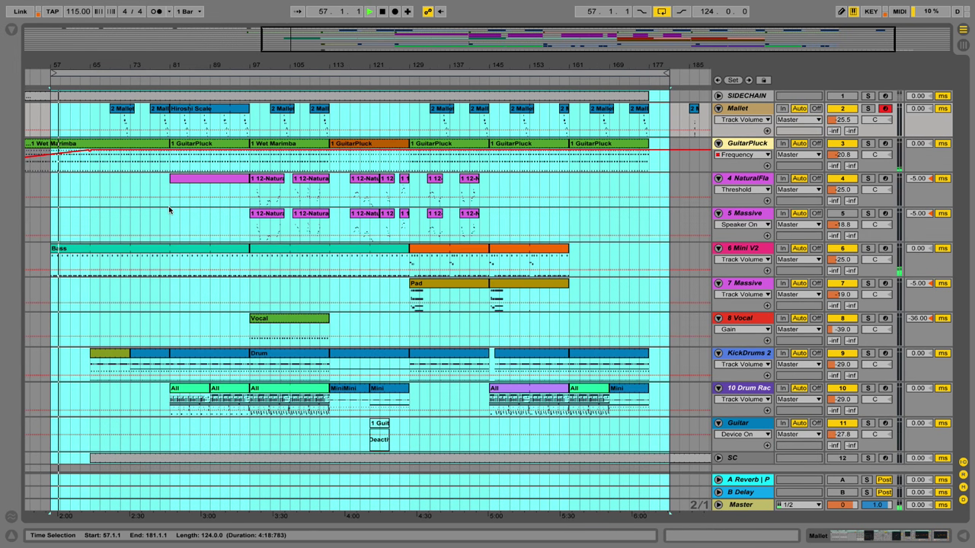
key(space)
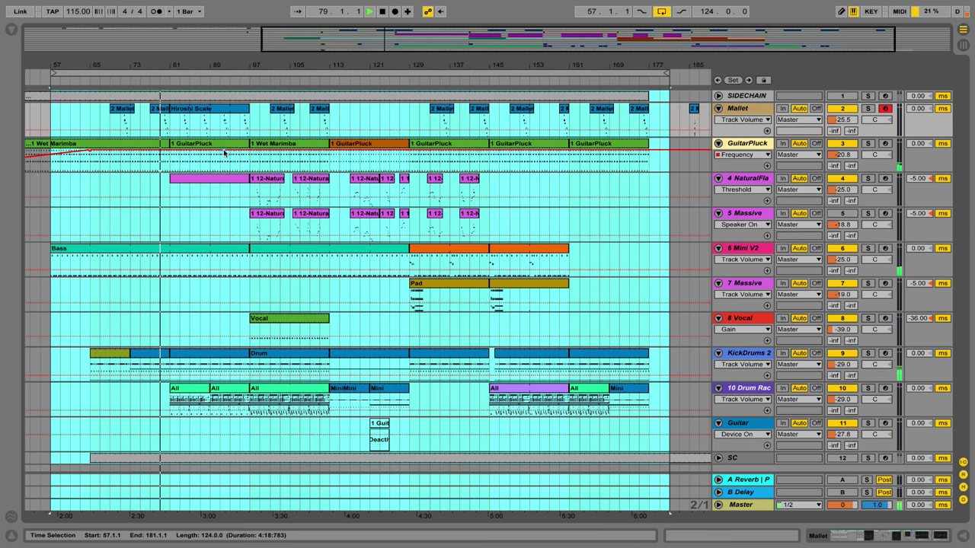
Delete the clip between bars 81 and 97 on the 4 NaturalFlavour track
drag(169, 199, 259, 187)
key(Delete)
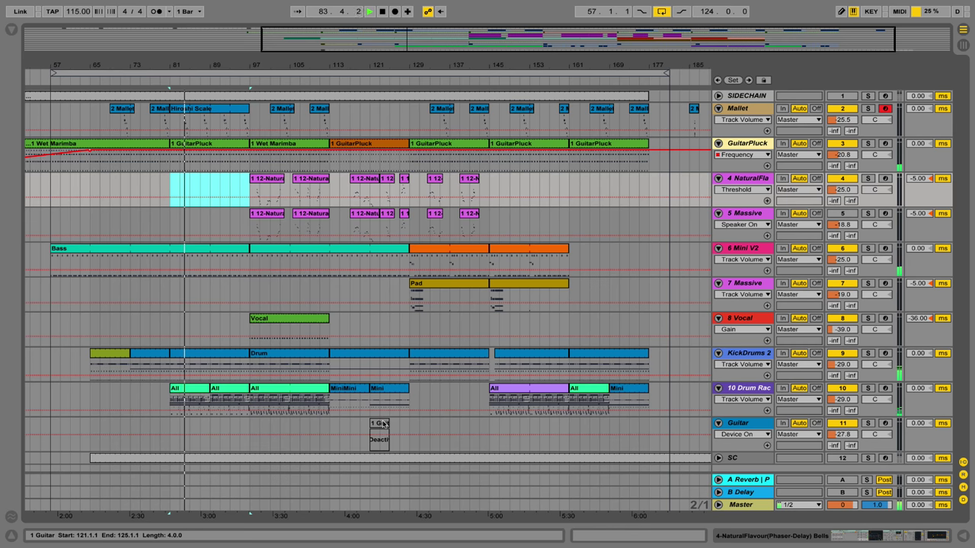
Show the Drum Rack devices of the 10 Drum Rack track during playback and hide the detail view
double_click(747, 389)
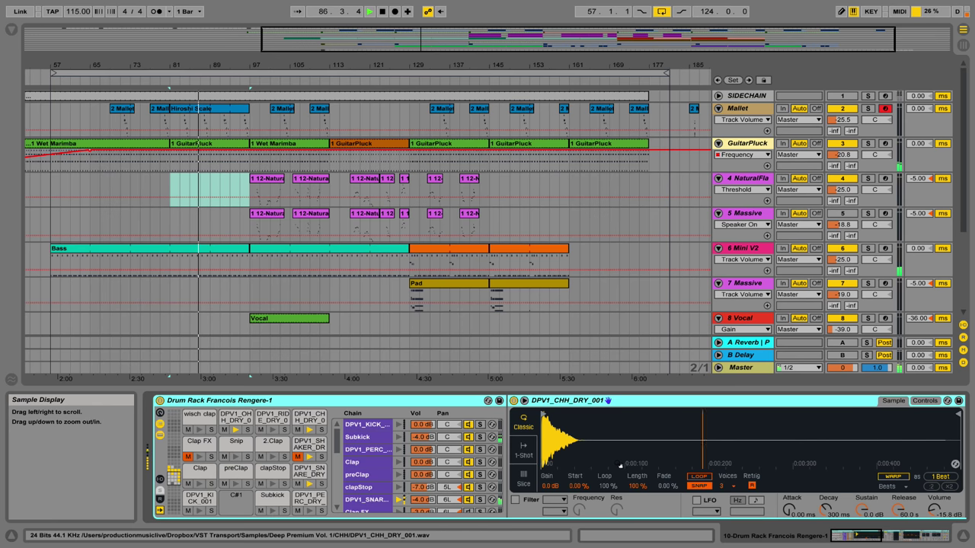
mouse_move(872, 536)
mouse_down()
mouse_move(933, 536)
mouse_move(931, 527)
mouse_move(859, 528)
mouse_up()
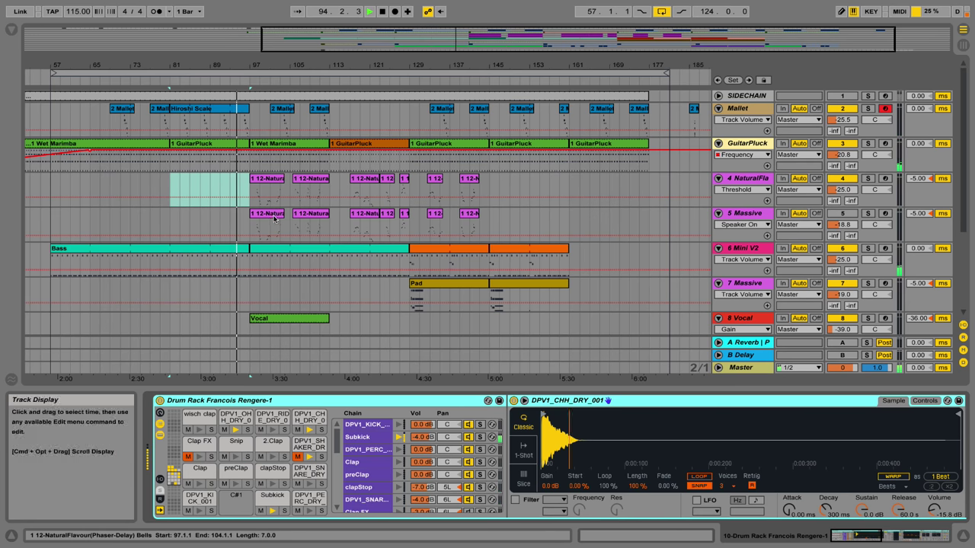
scroll(254, 249, down, 3)
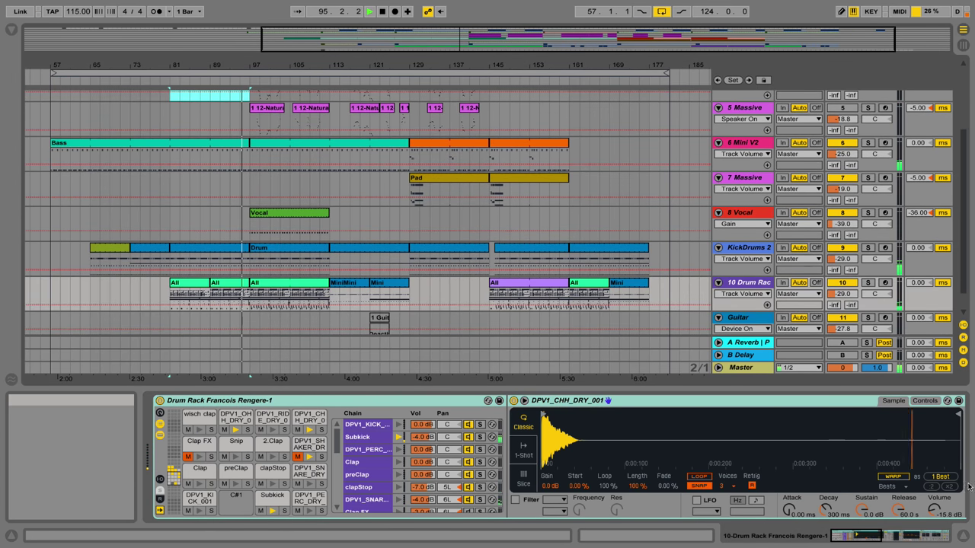
click(963, 535)
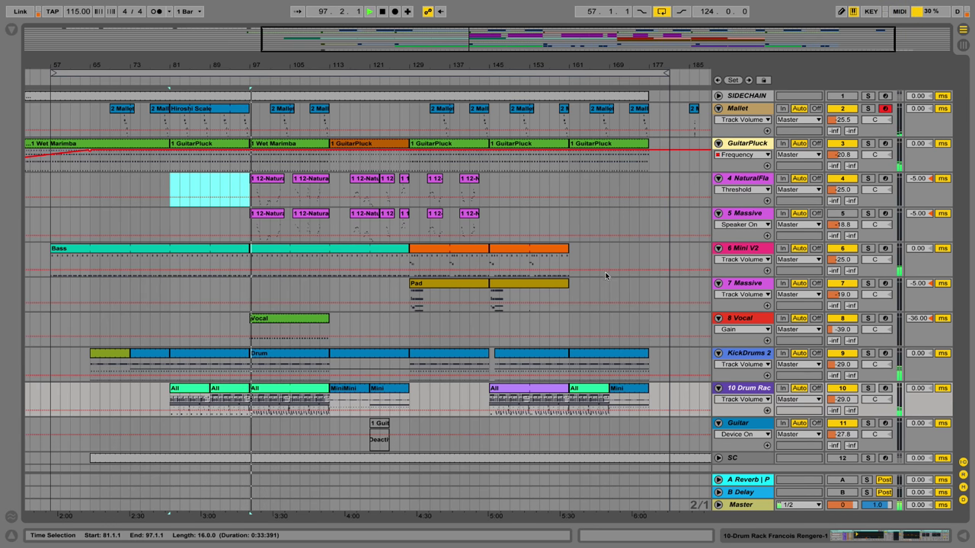
Change the 8 Vocal track's colour to green
right_click(741, 321)
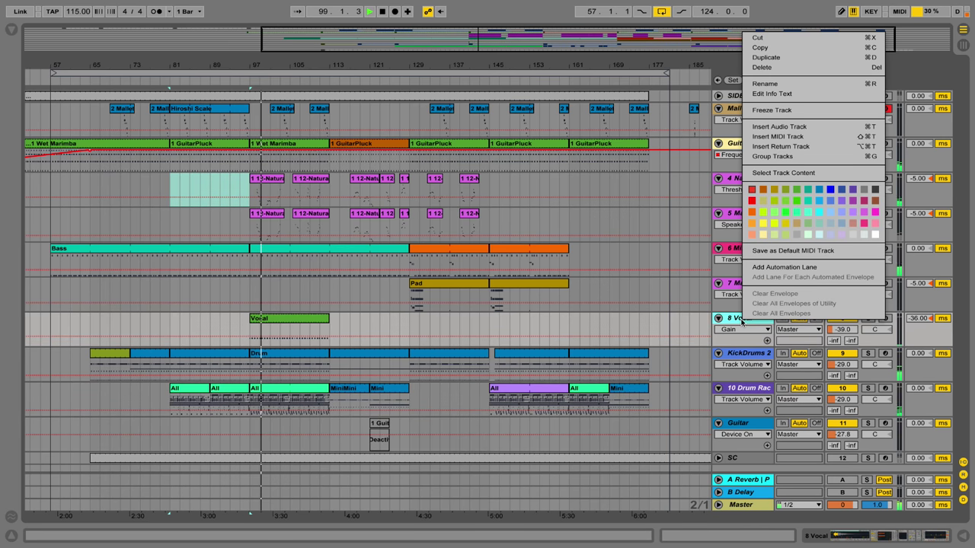
click(796, 201)
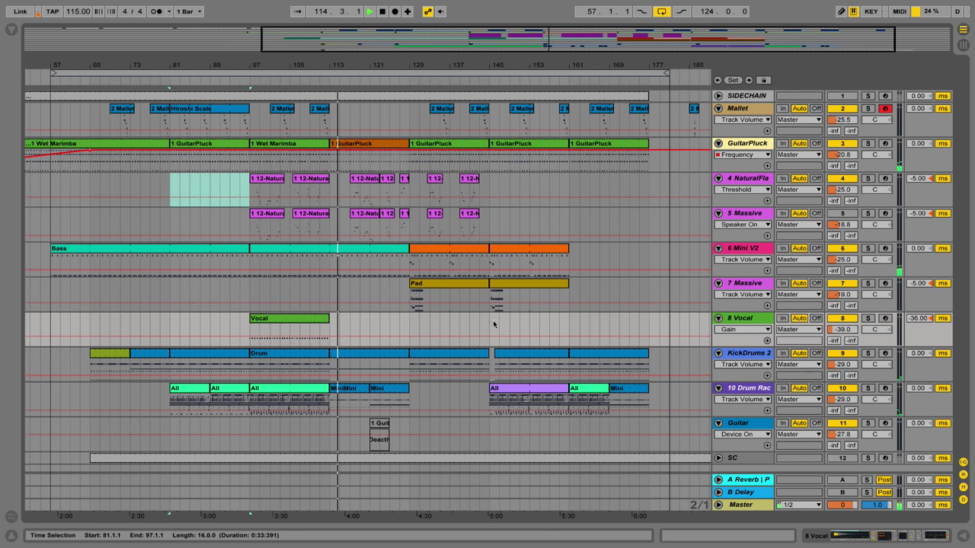
Examine the chord notes in the GuitarPluck clip at bar 113 and the track's device chain, and hide the detail view
double_click(373, 141)
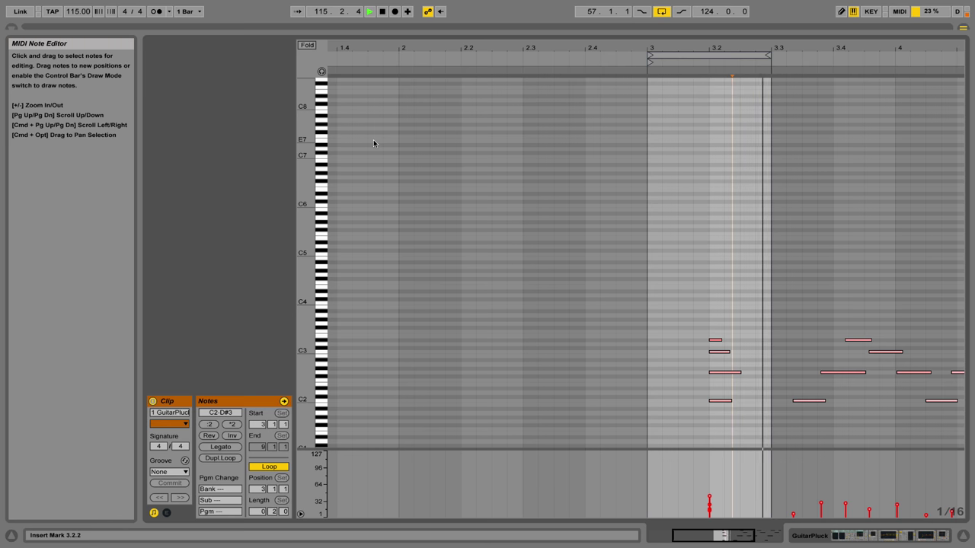
scroll(648, 300, down, 1)
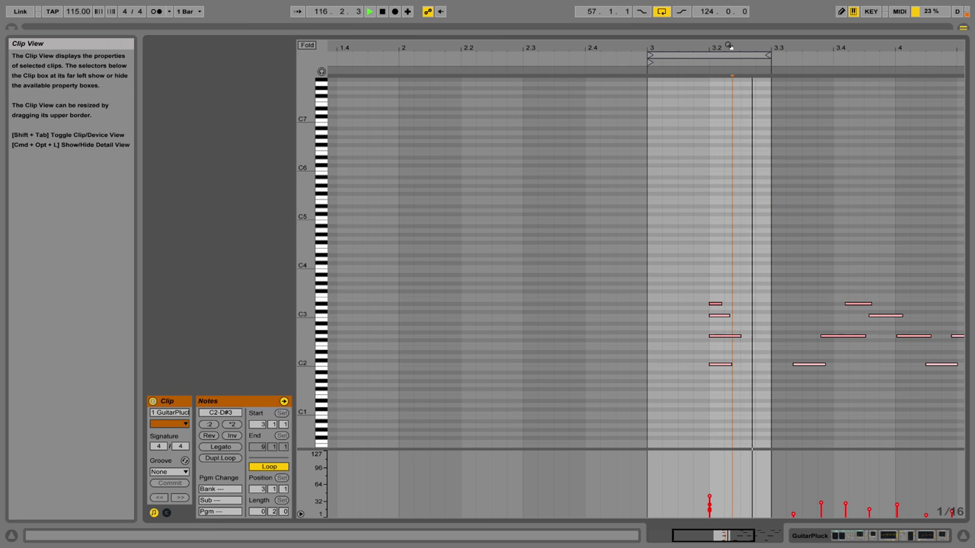
drag(730, 47, 729, 134)
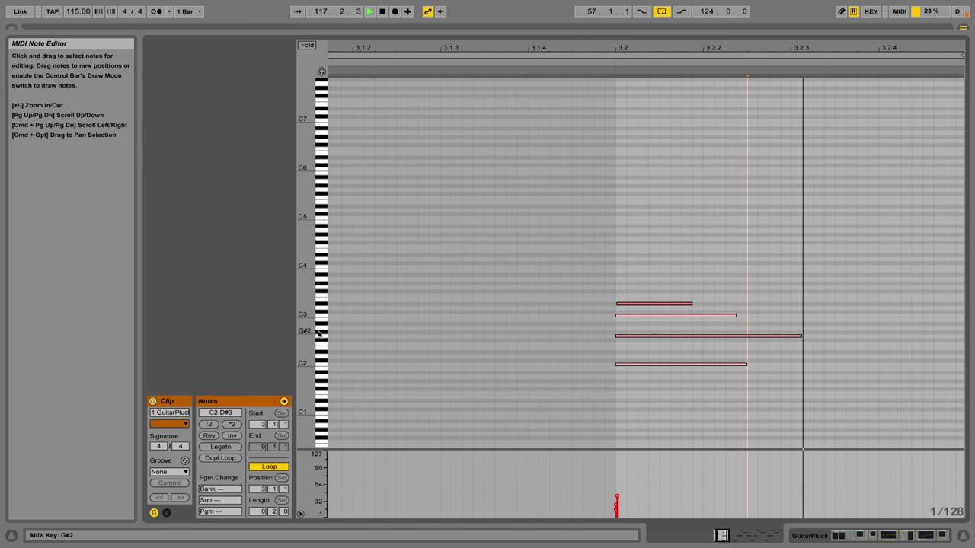
drag(305, 332, 413, 347)
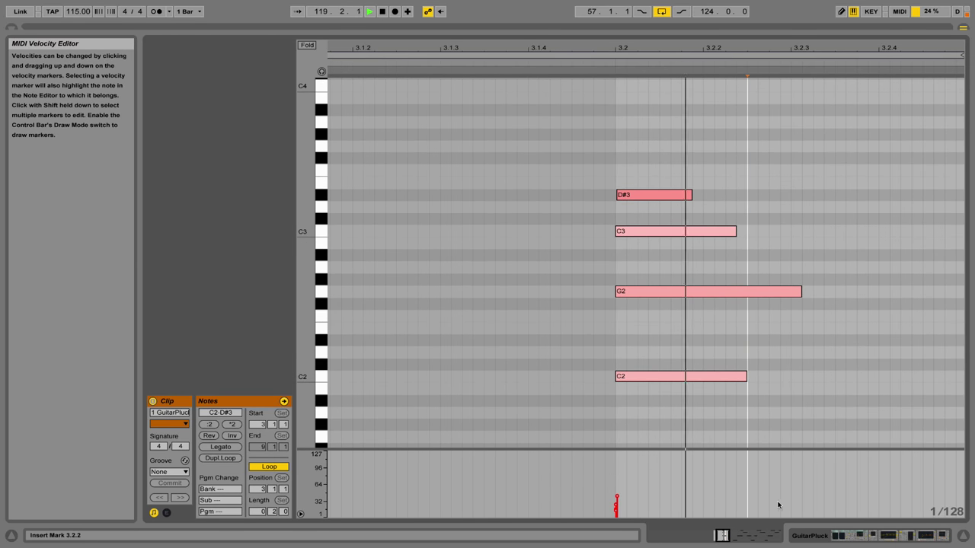
click(885, 536)
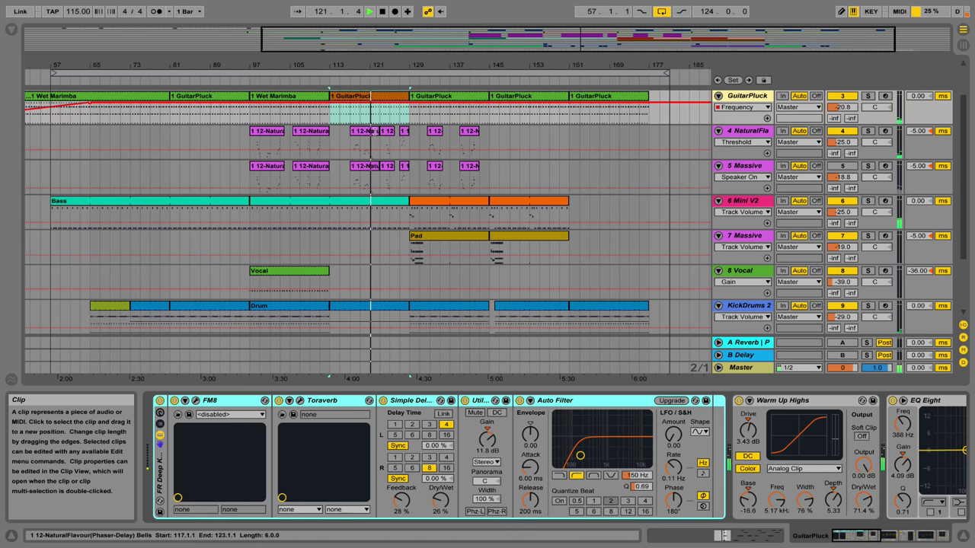
scroll(521, 204, up, 1)
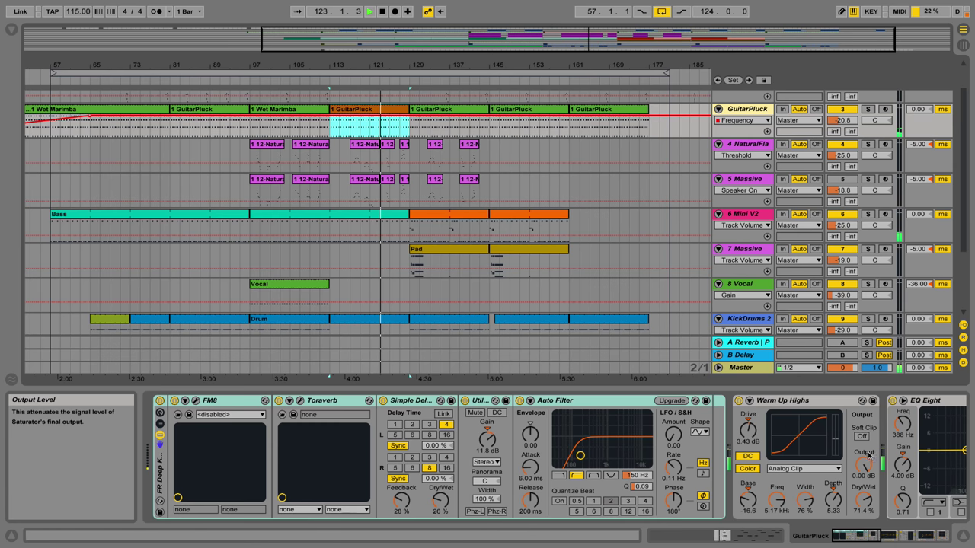
click(964, 536)
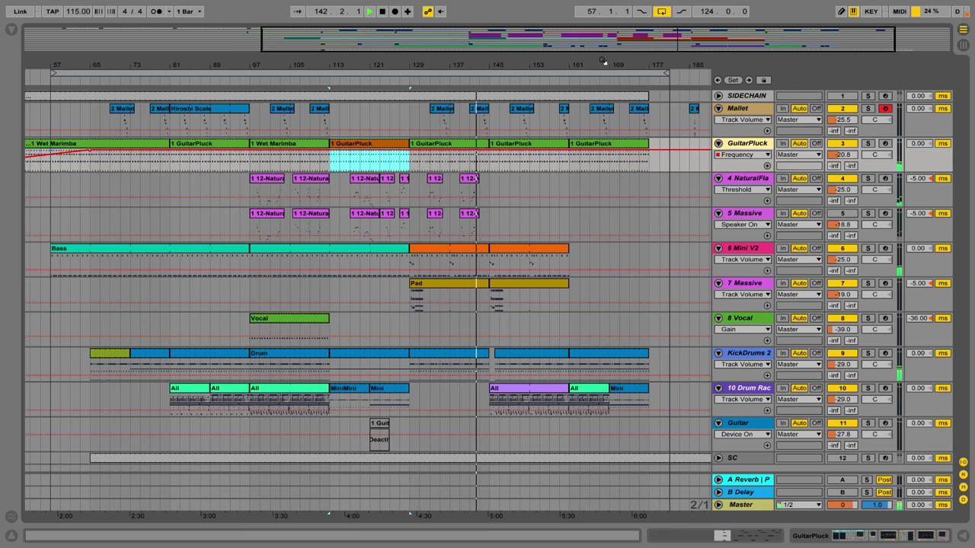
Examine the notes of the Mallet clip at bar 141 and the track's instrument devices, and hide the detail view
click(478, 108)
double_click(479, 108)
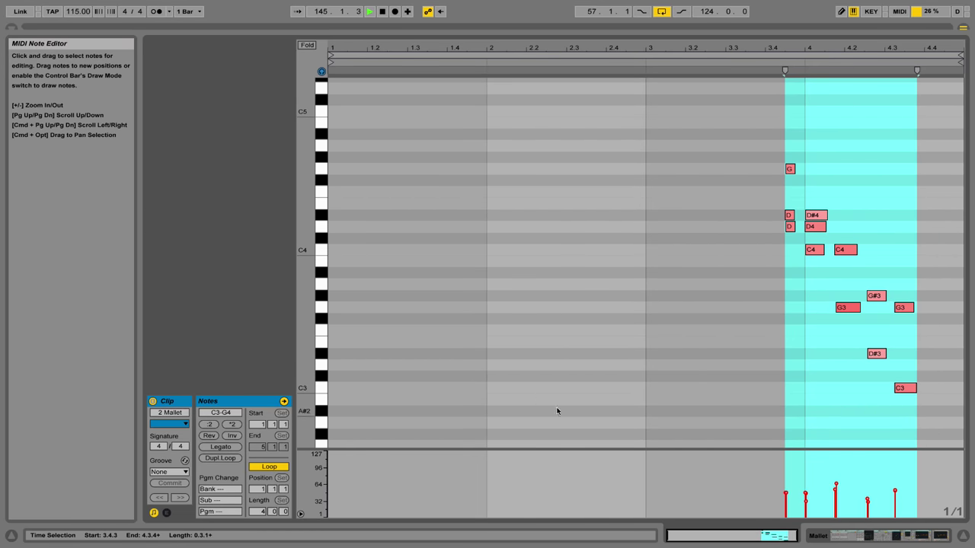
click(832, 533)
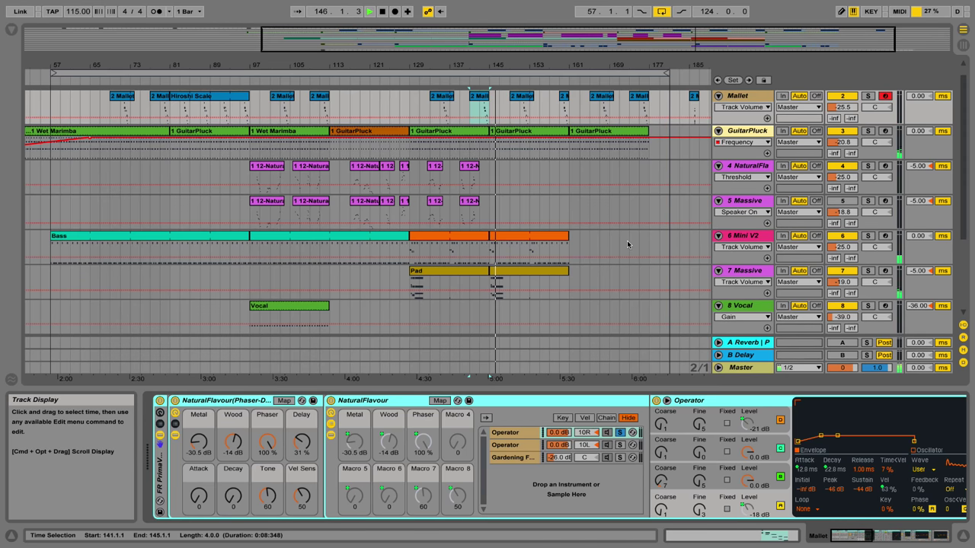
click(965, 539)
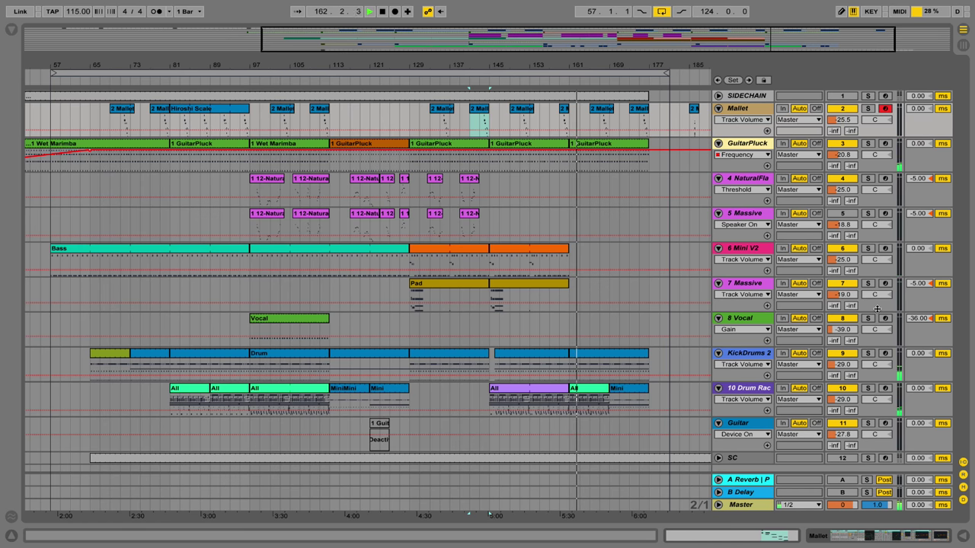
Examine the notes of the All clip at bar 161 and the 10 Drum Rack track's devices, and hide the detail view
click(588, 390)
double_click(589, 389)
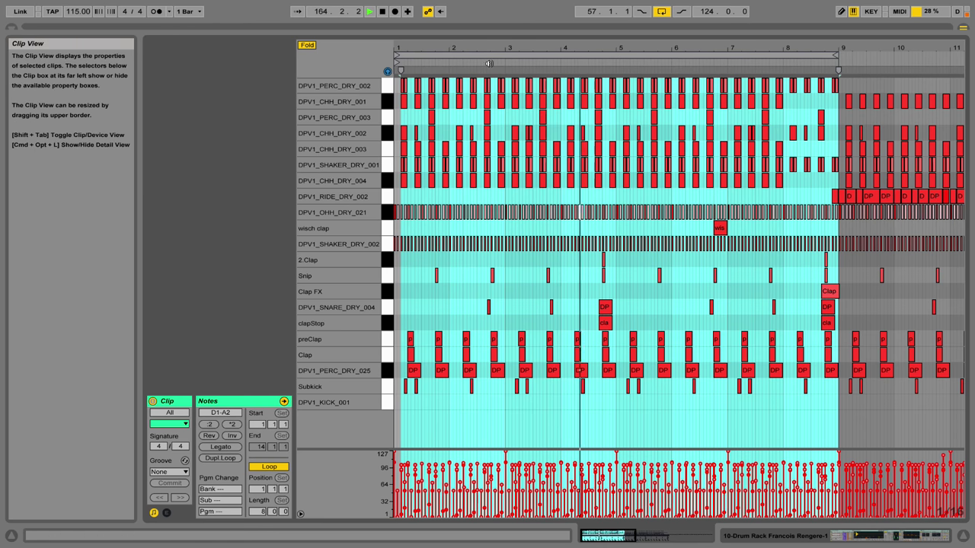
drag(570, 46, 582, 46)
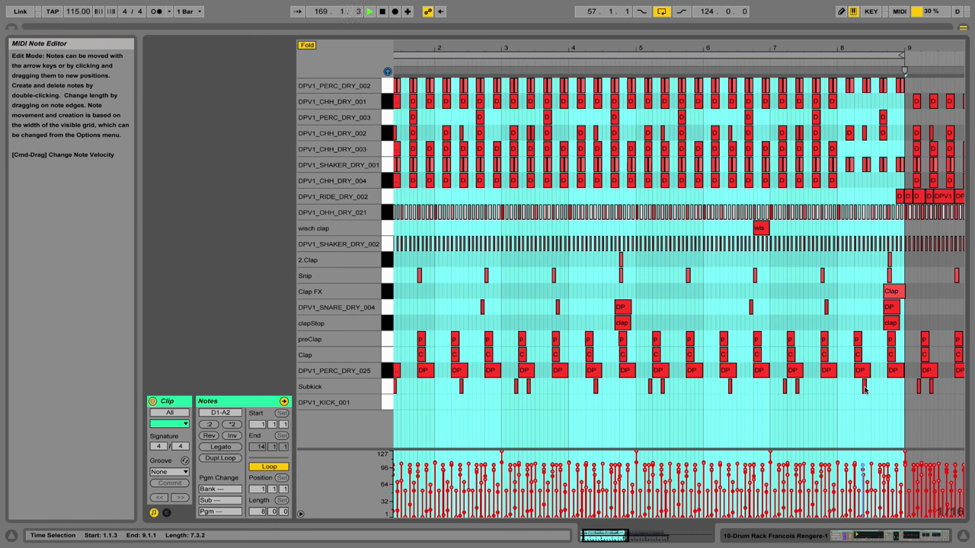
click(822, 535)
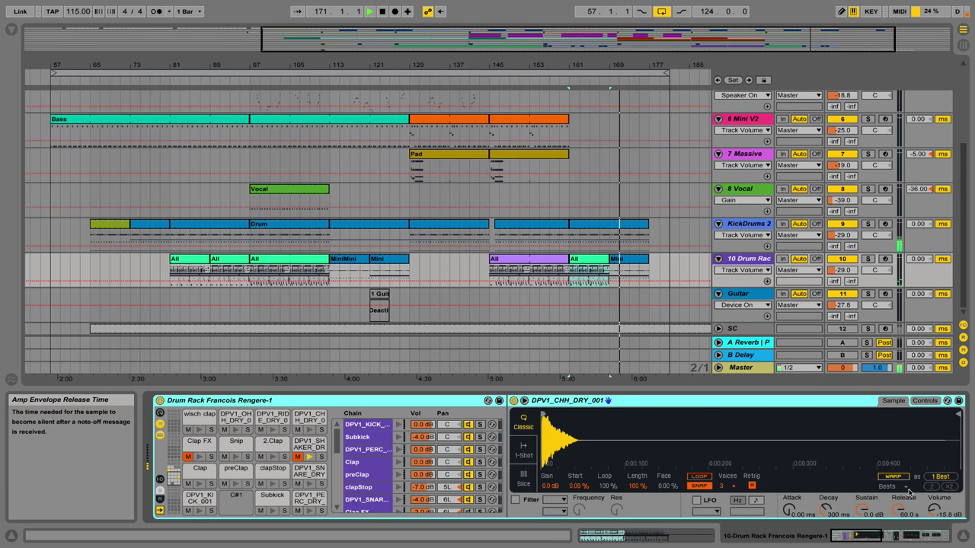
click(963, 536)
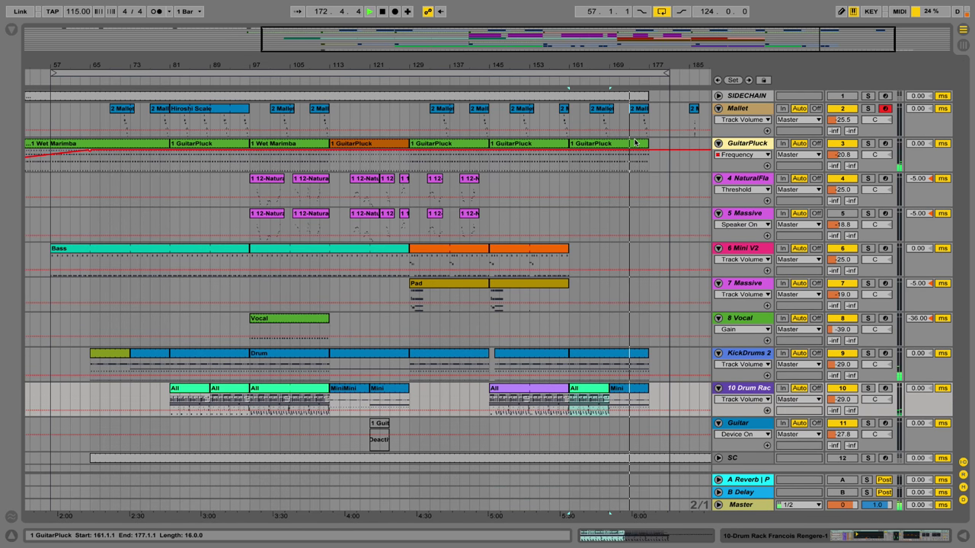
Show the GuitarPluck track's device chain, inspect the FM8 instrument in its plug-in window, and close that window
double_click(749, 146)
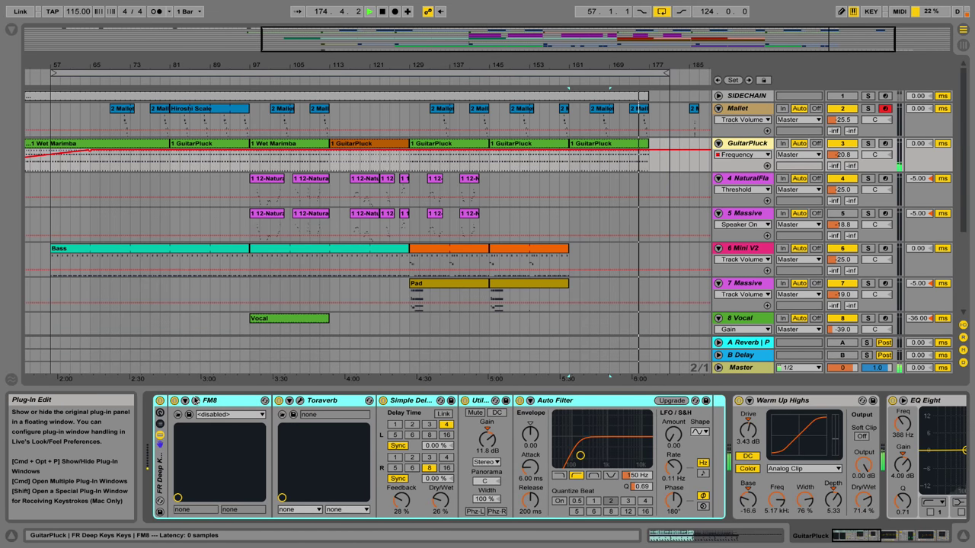
click(195, 400)
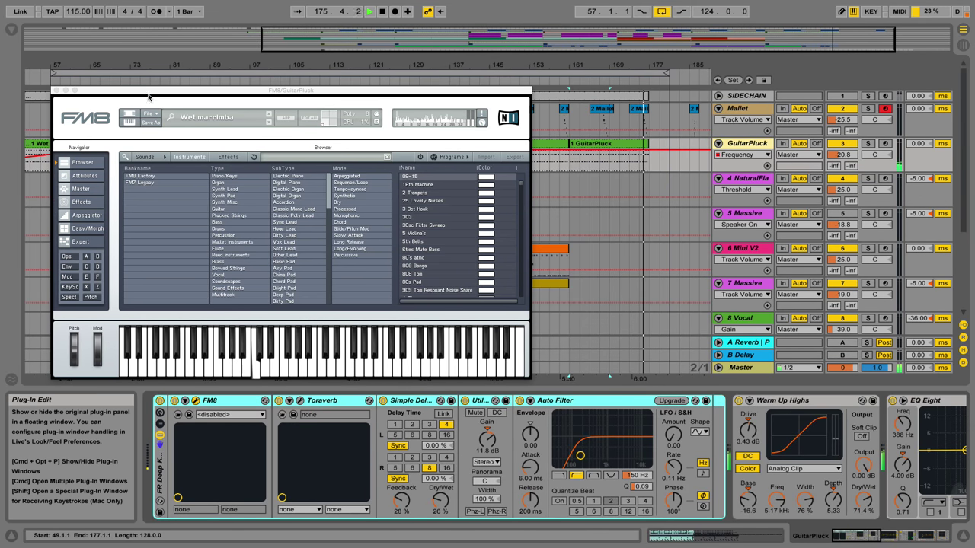
click(57, 90)
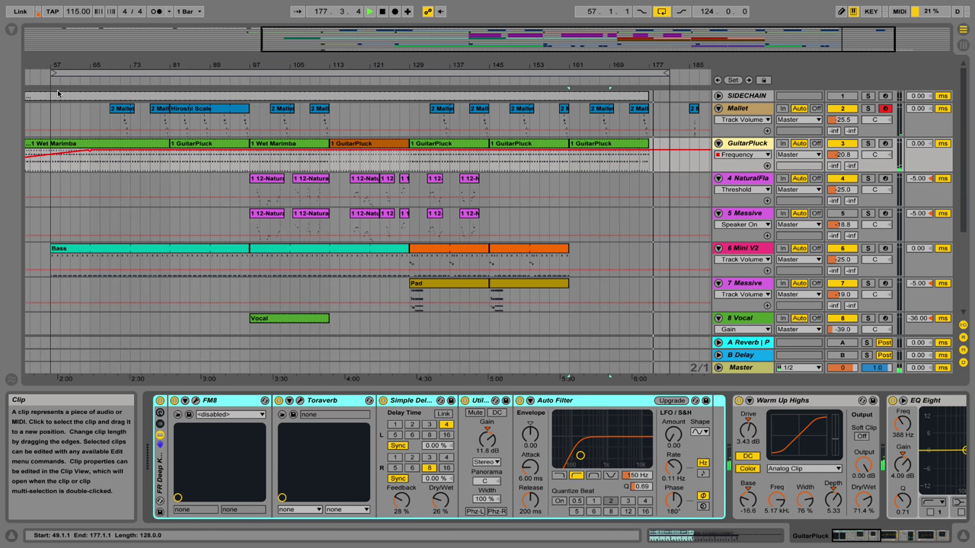